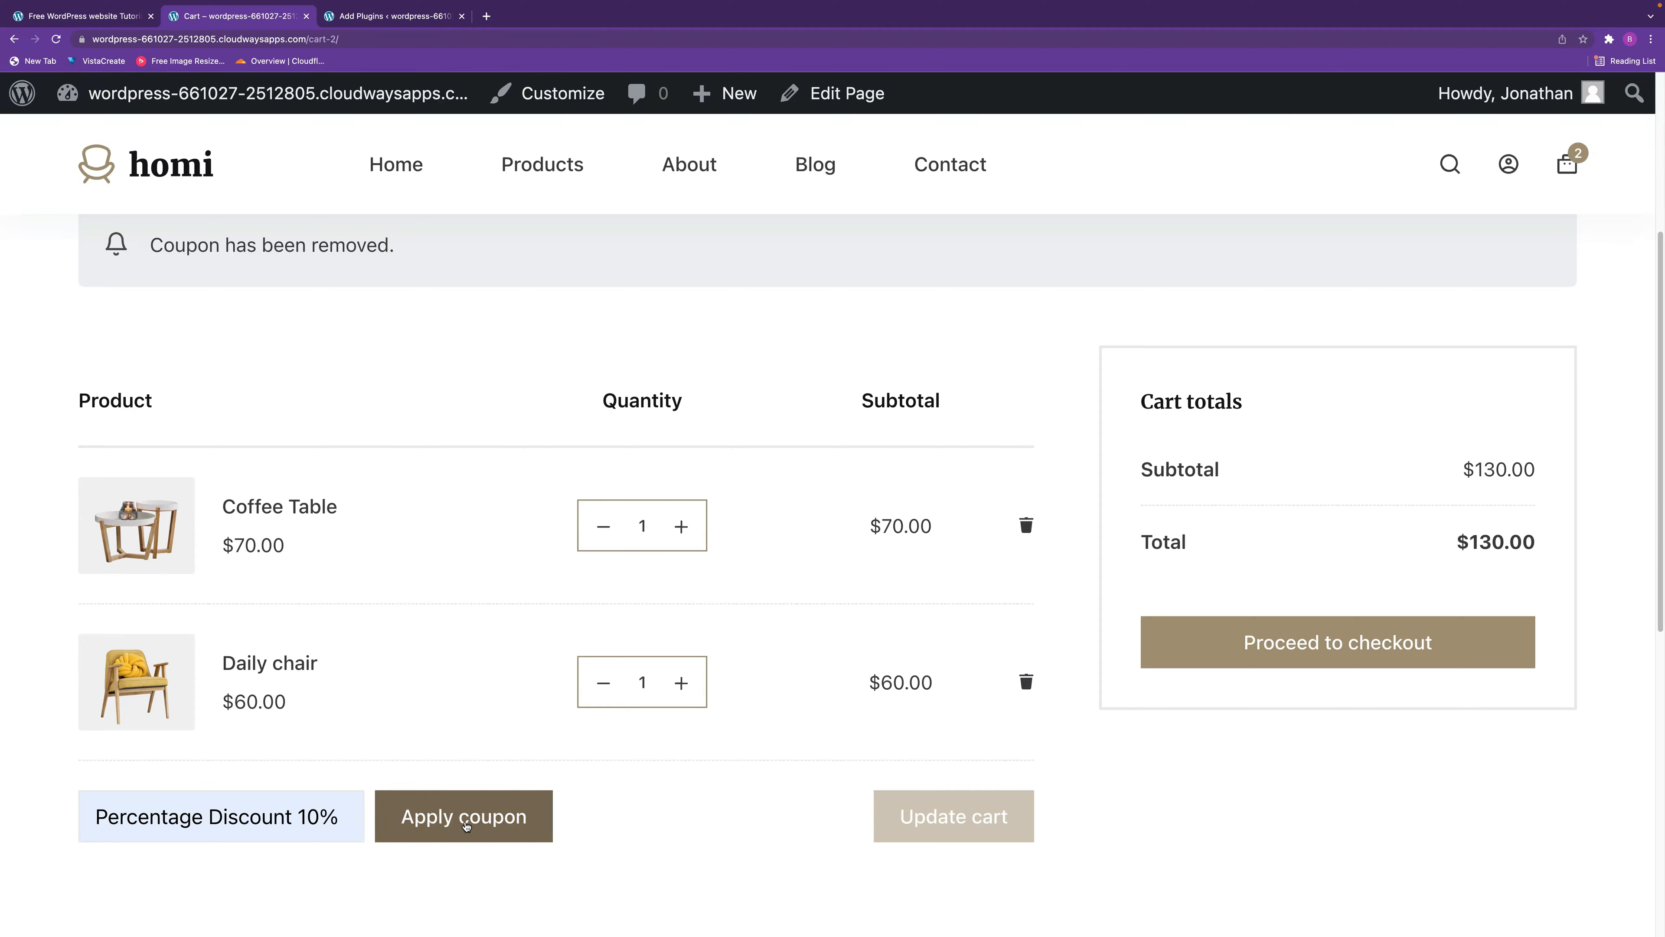
Apply the Percentage Discount 10% coupon to the cart, and replace it with the Fixed Product Discount $10 coupon.
click(464, 828)
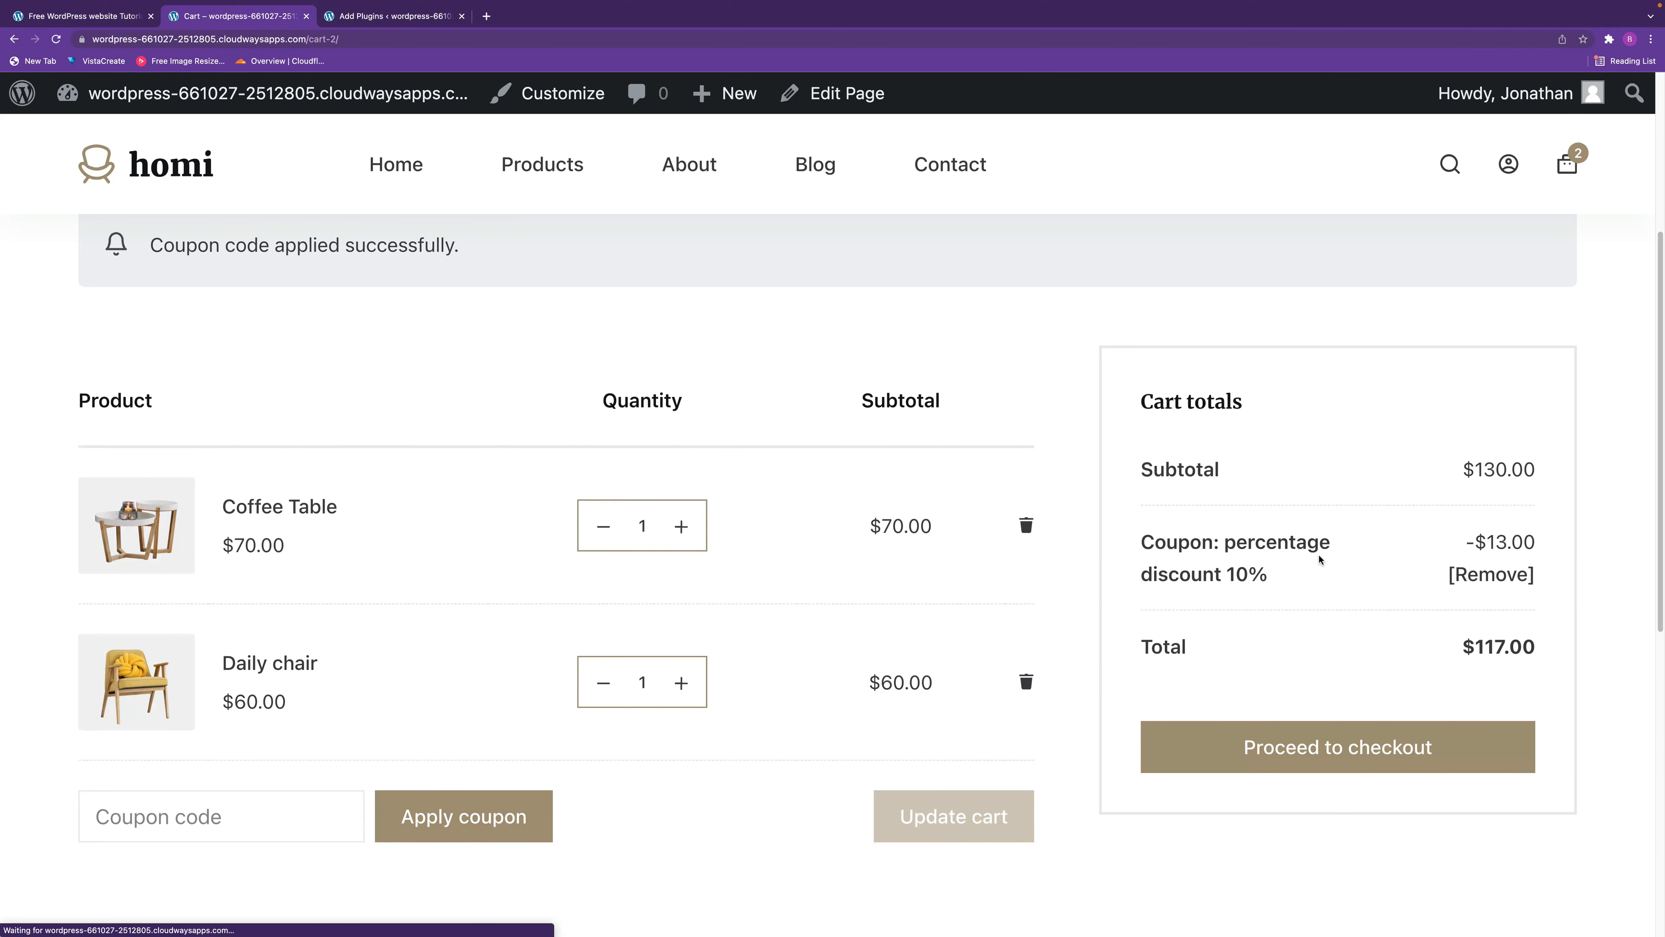
click(1500, 575)
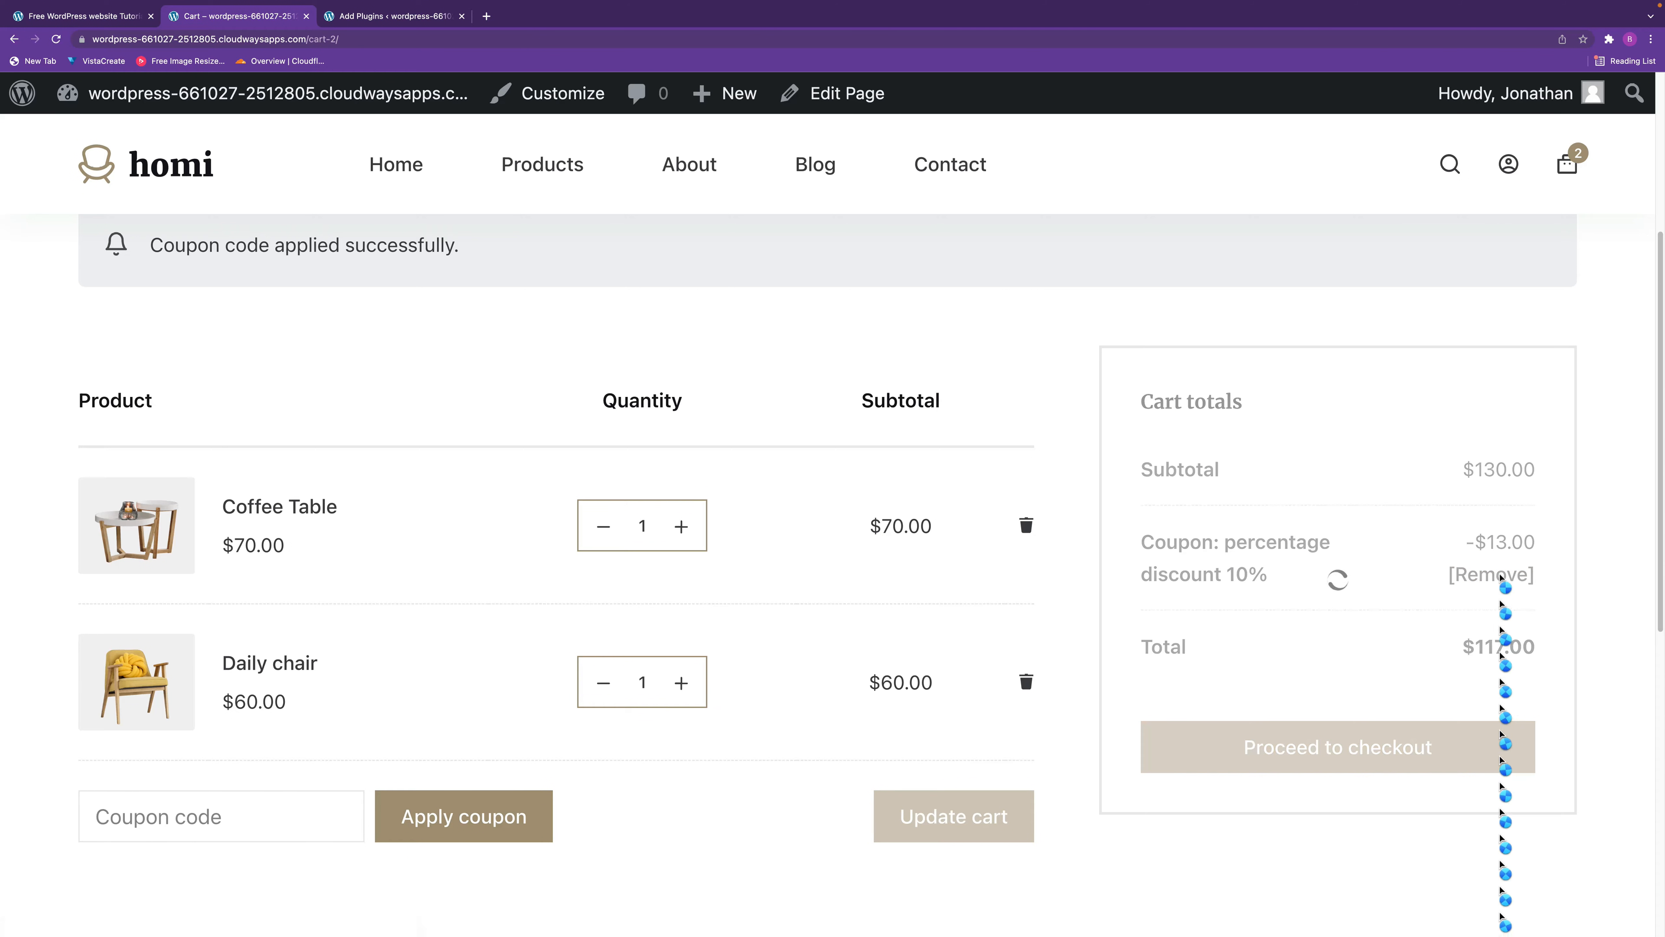
click(218, 816)
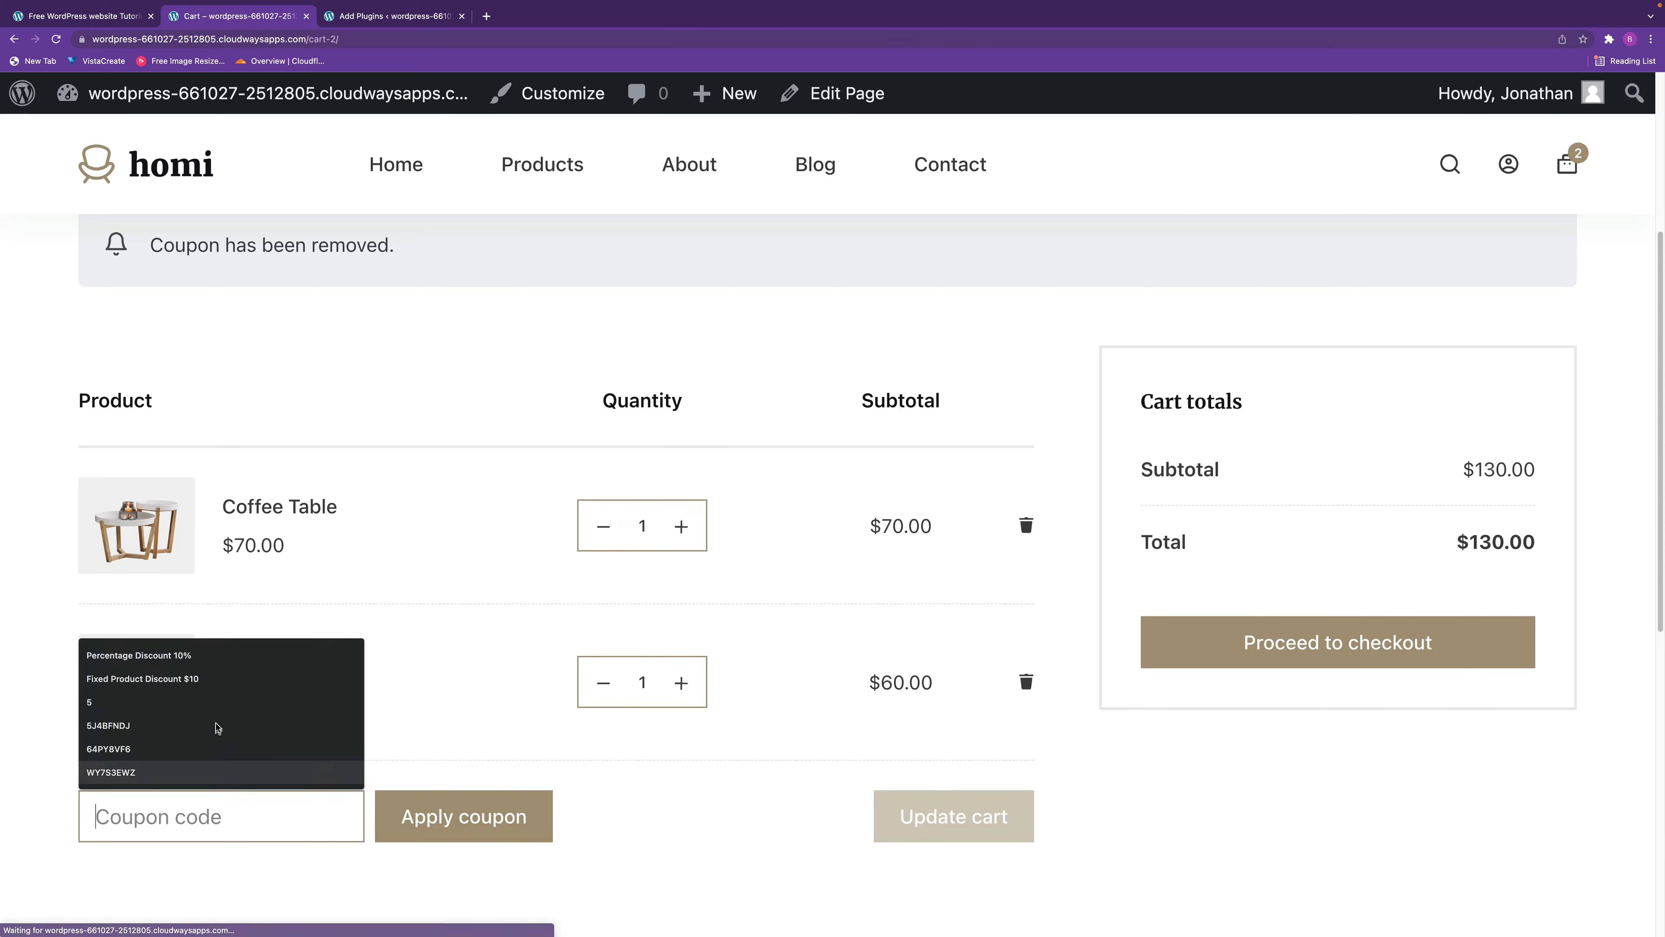
click(142, 678)
click(465, 841)
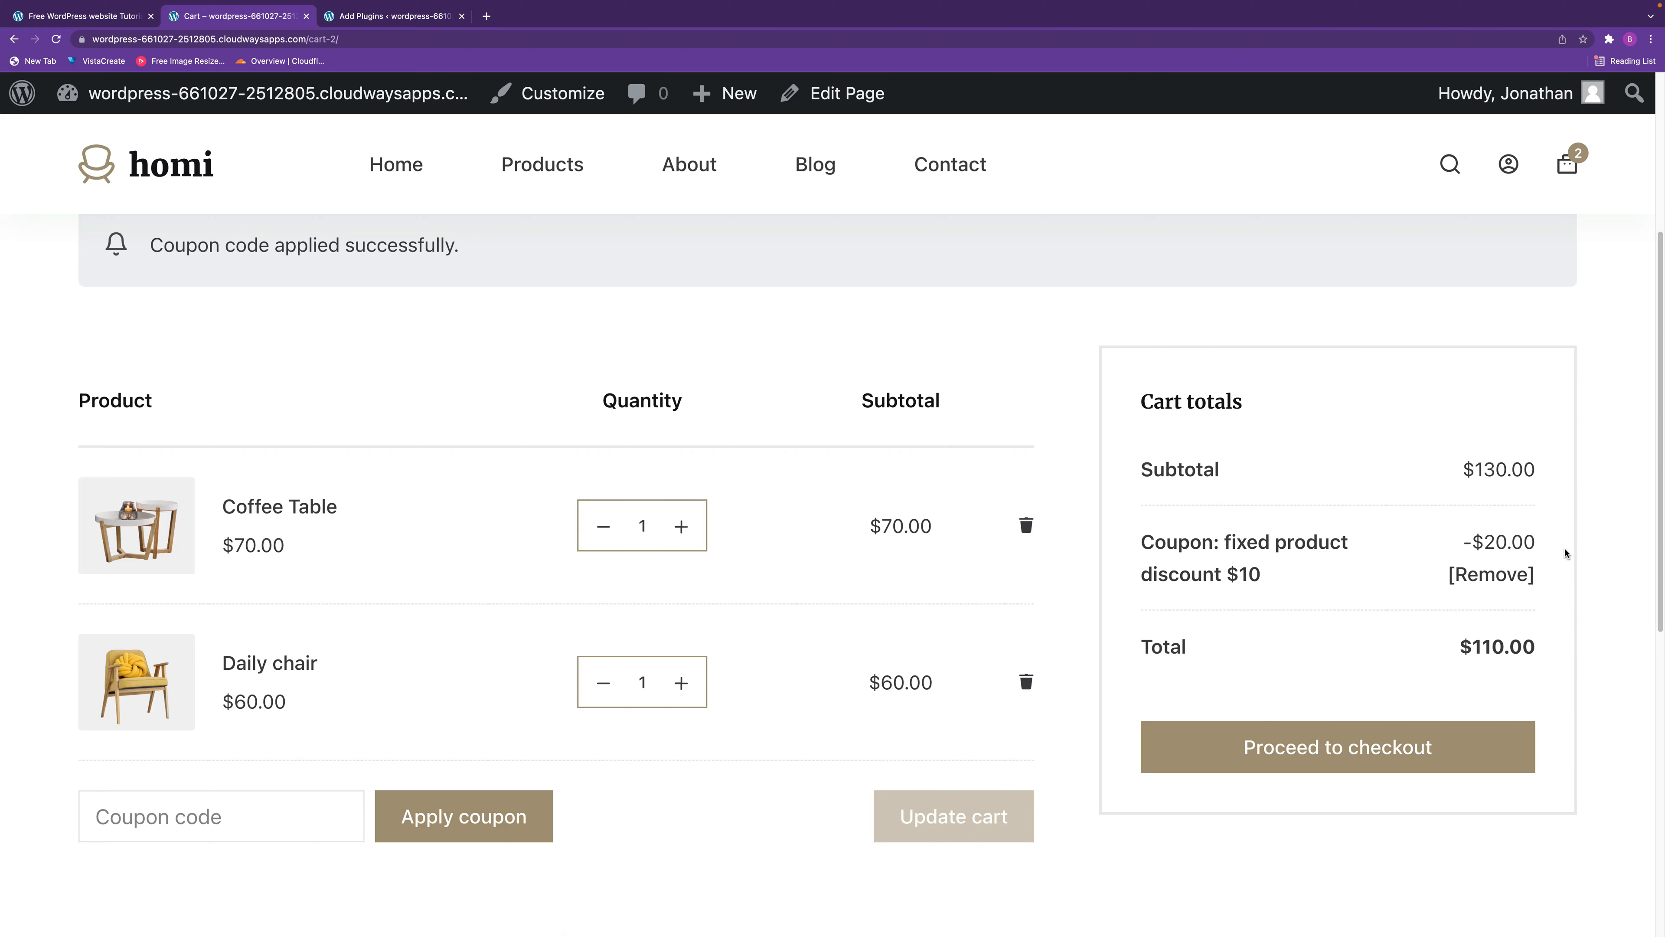
In the WooCommerce general settings, make sure the use of coupon codes is enabled and save the changes.
click(405, 18)
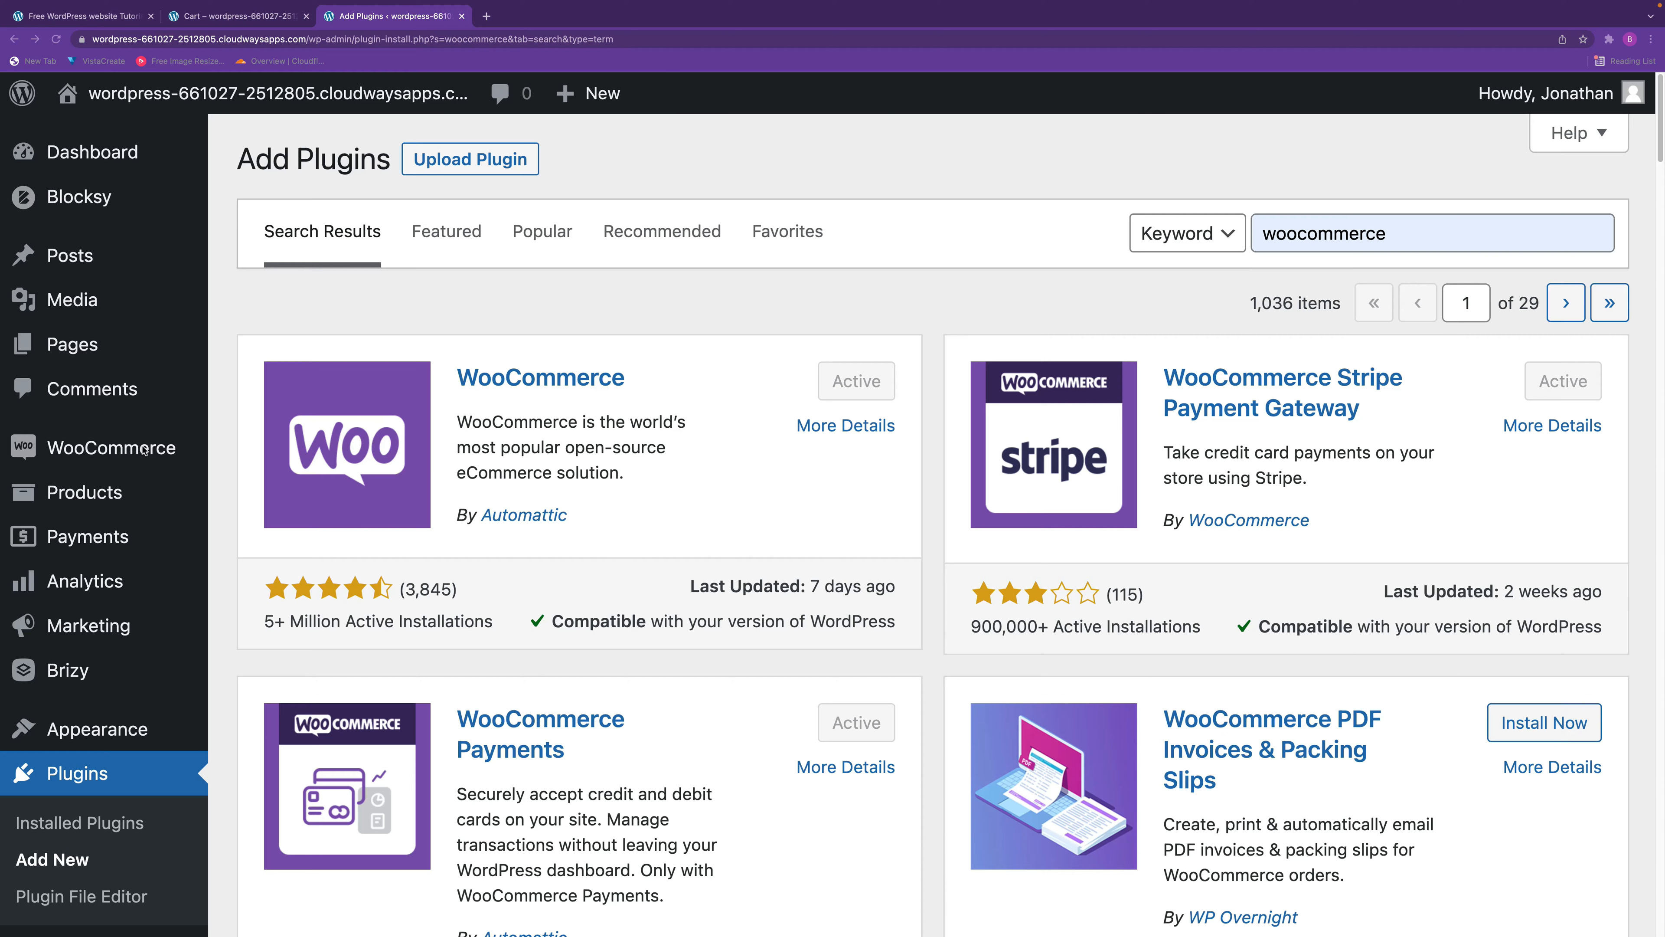
mouse_move(143, 450)
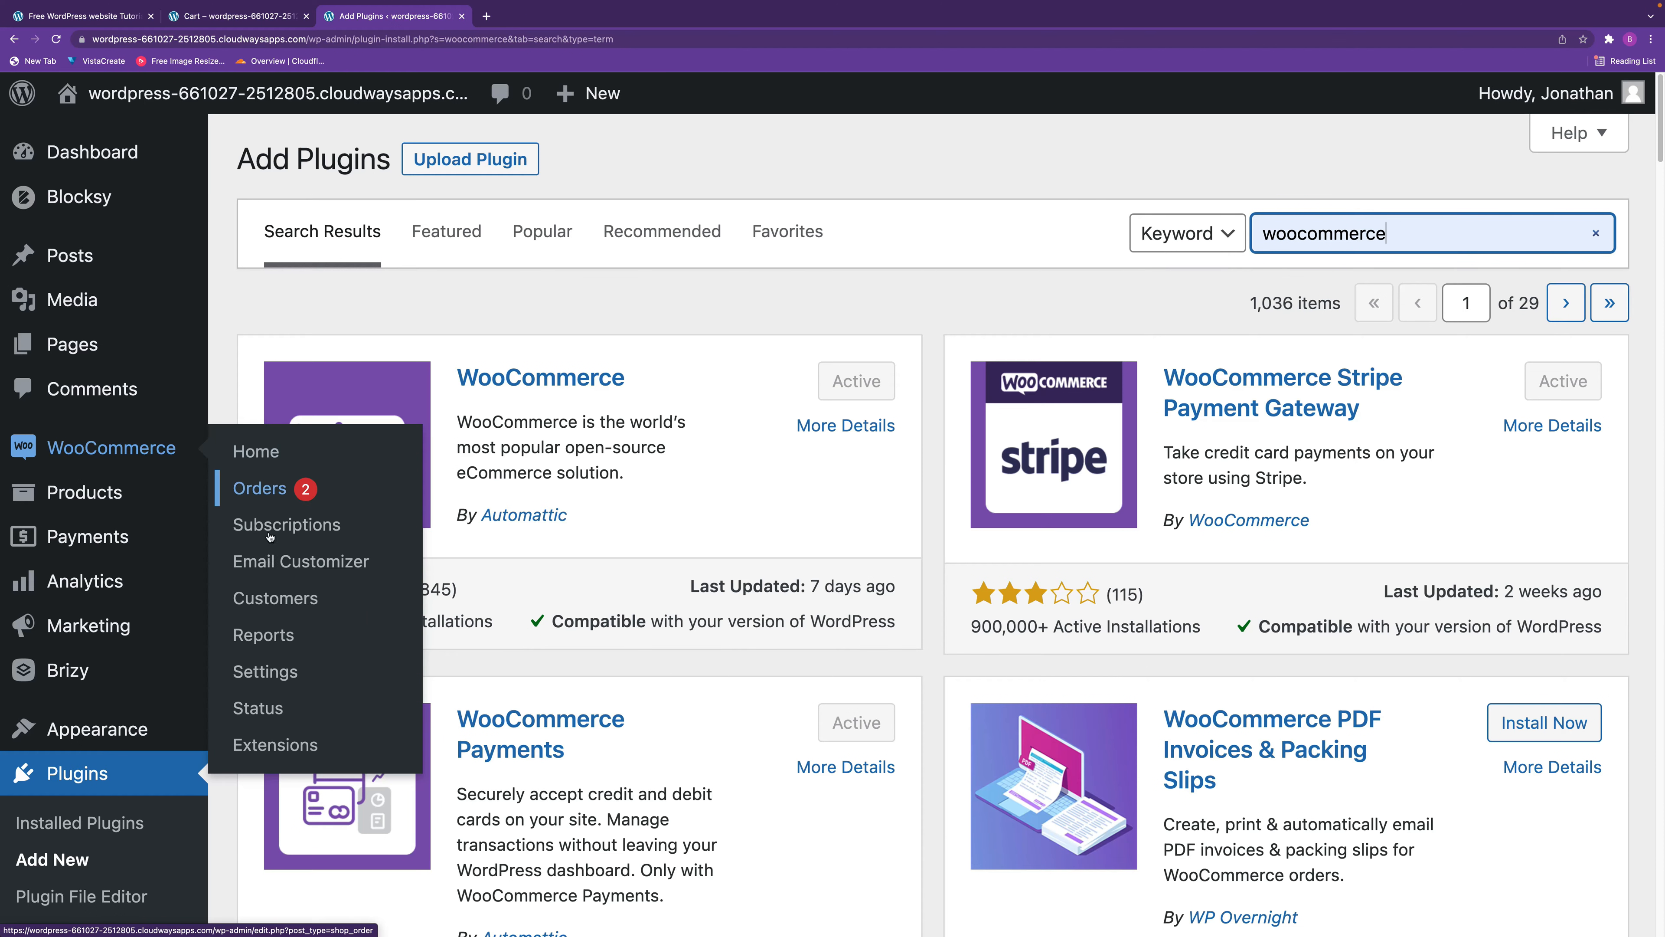
click(272, 680)
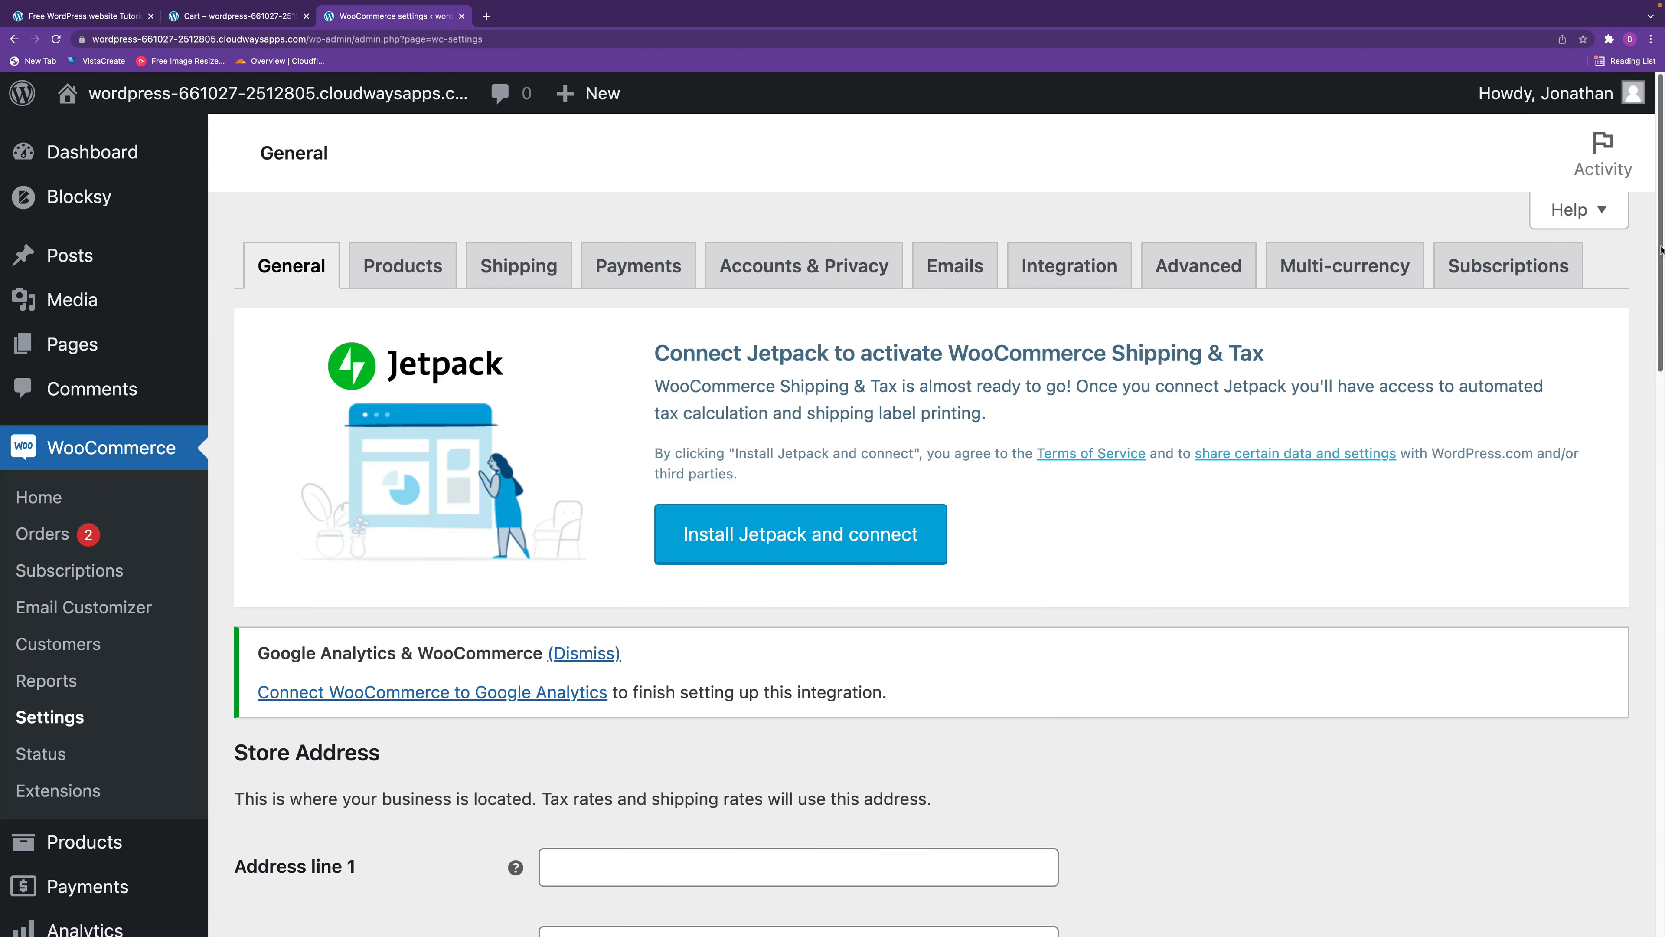
scroll(1595, 502, down, 6)
scroll(1595, 503, down, 10)
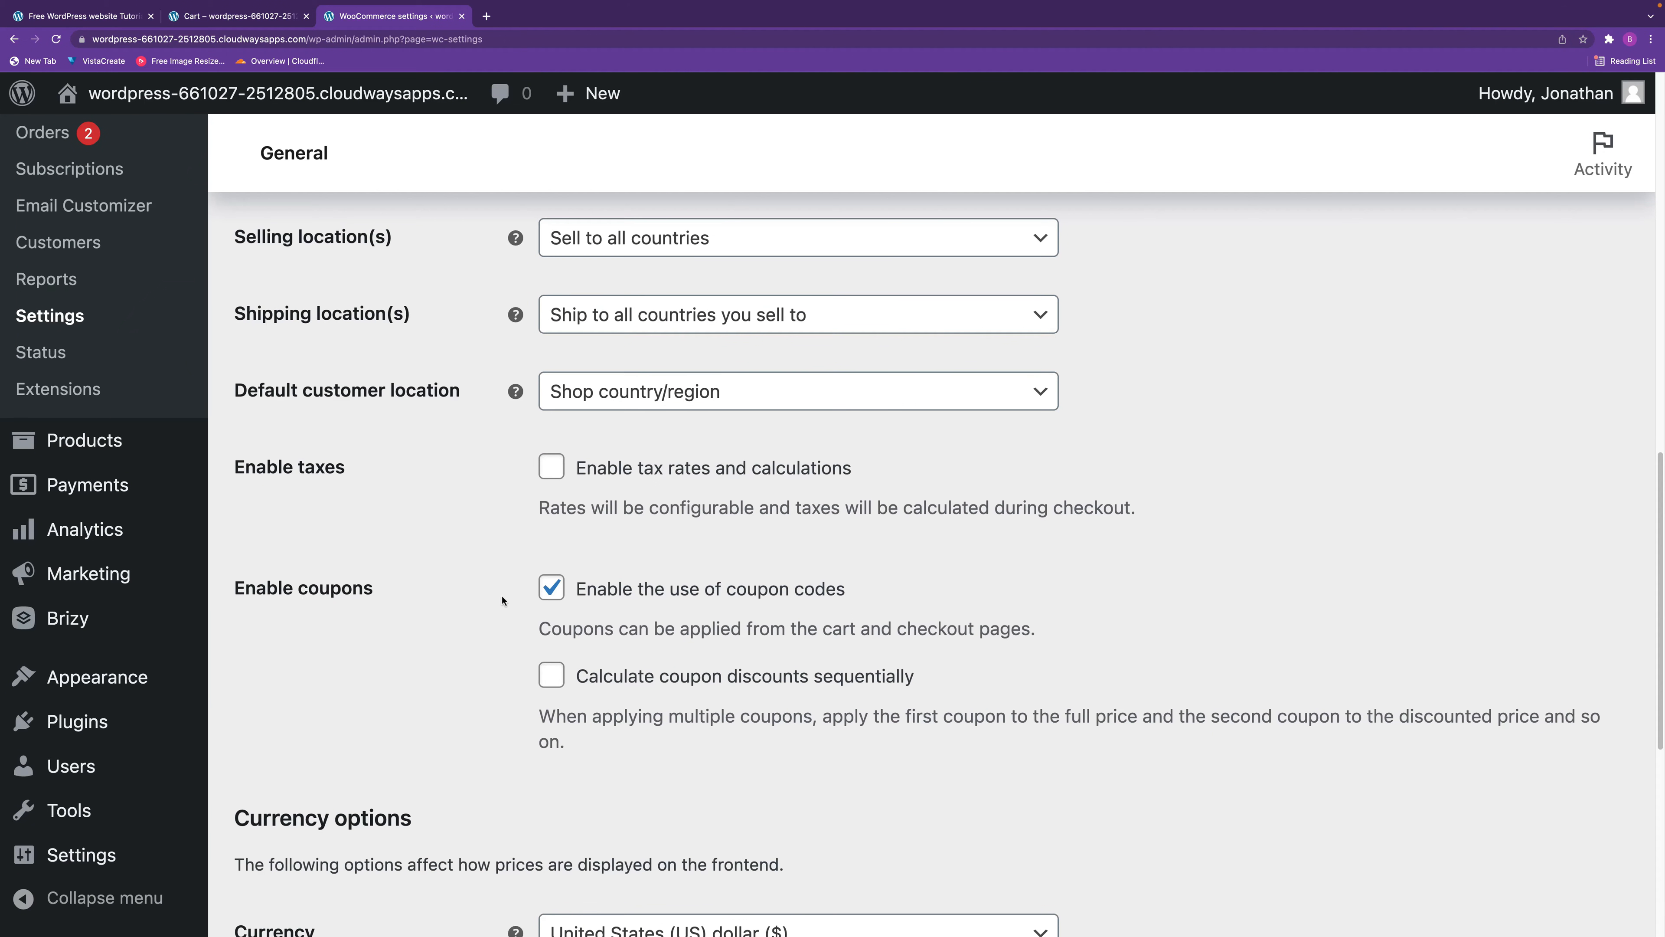
click(551, 589)
click(552, 588)
scroll(1632, 871, down, 8)
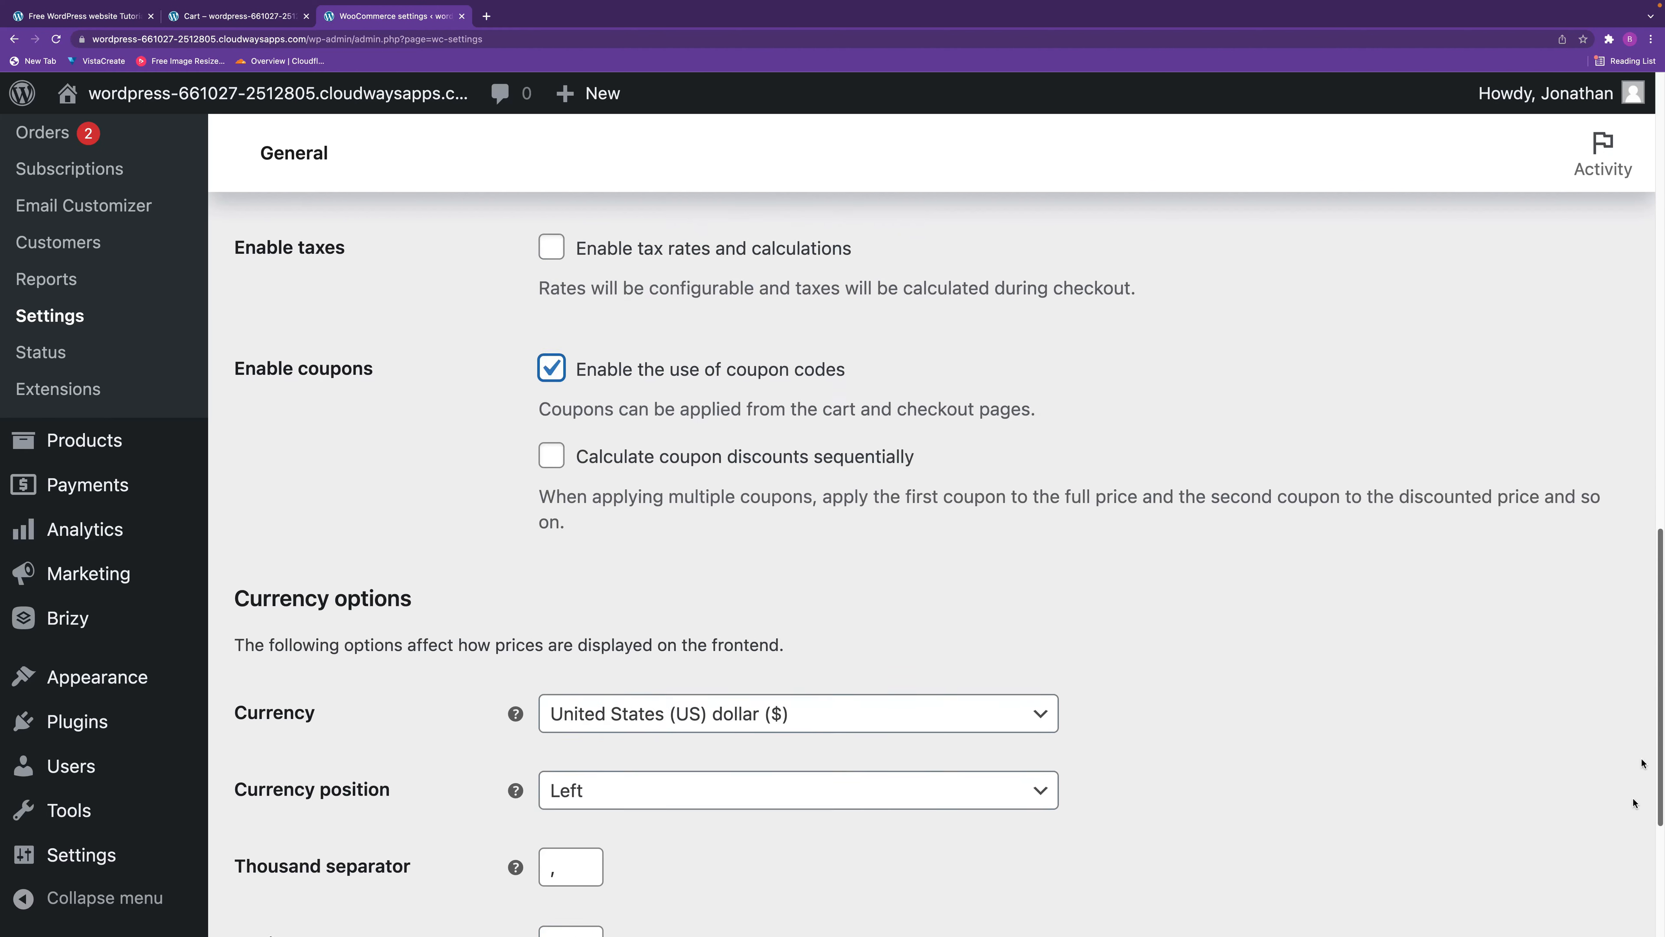
click(319, 799)
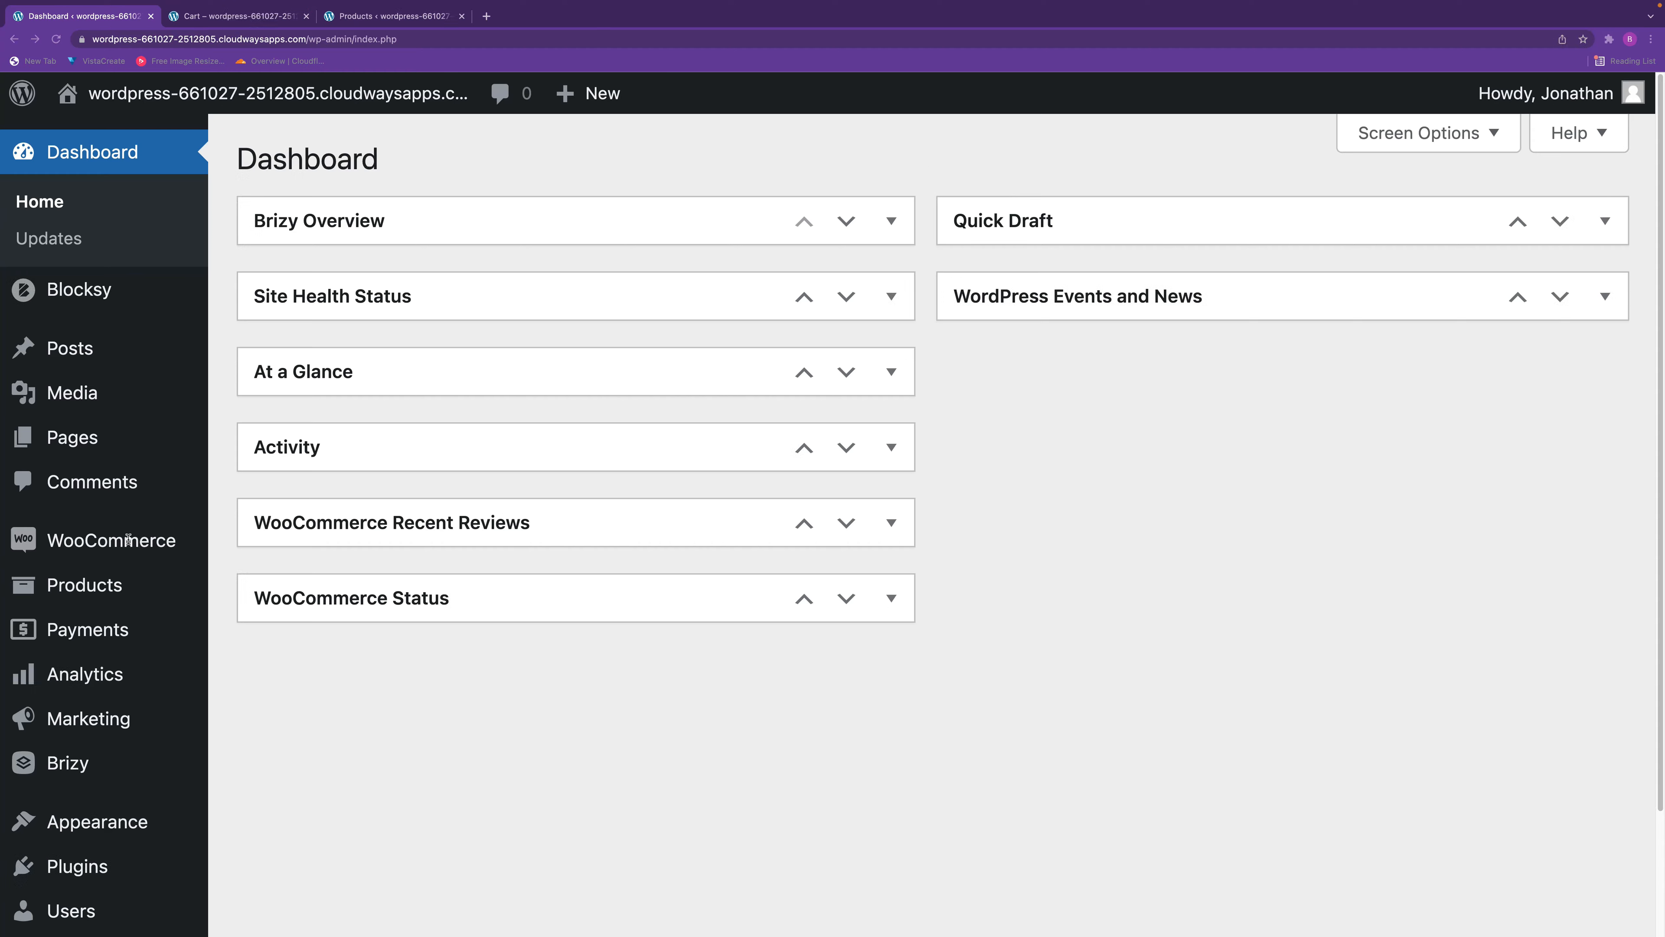
Open the store's marketing coupons and start adding a new coupon.
mouse_move(111, 721)
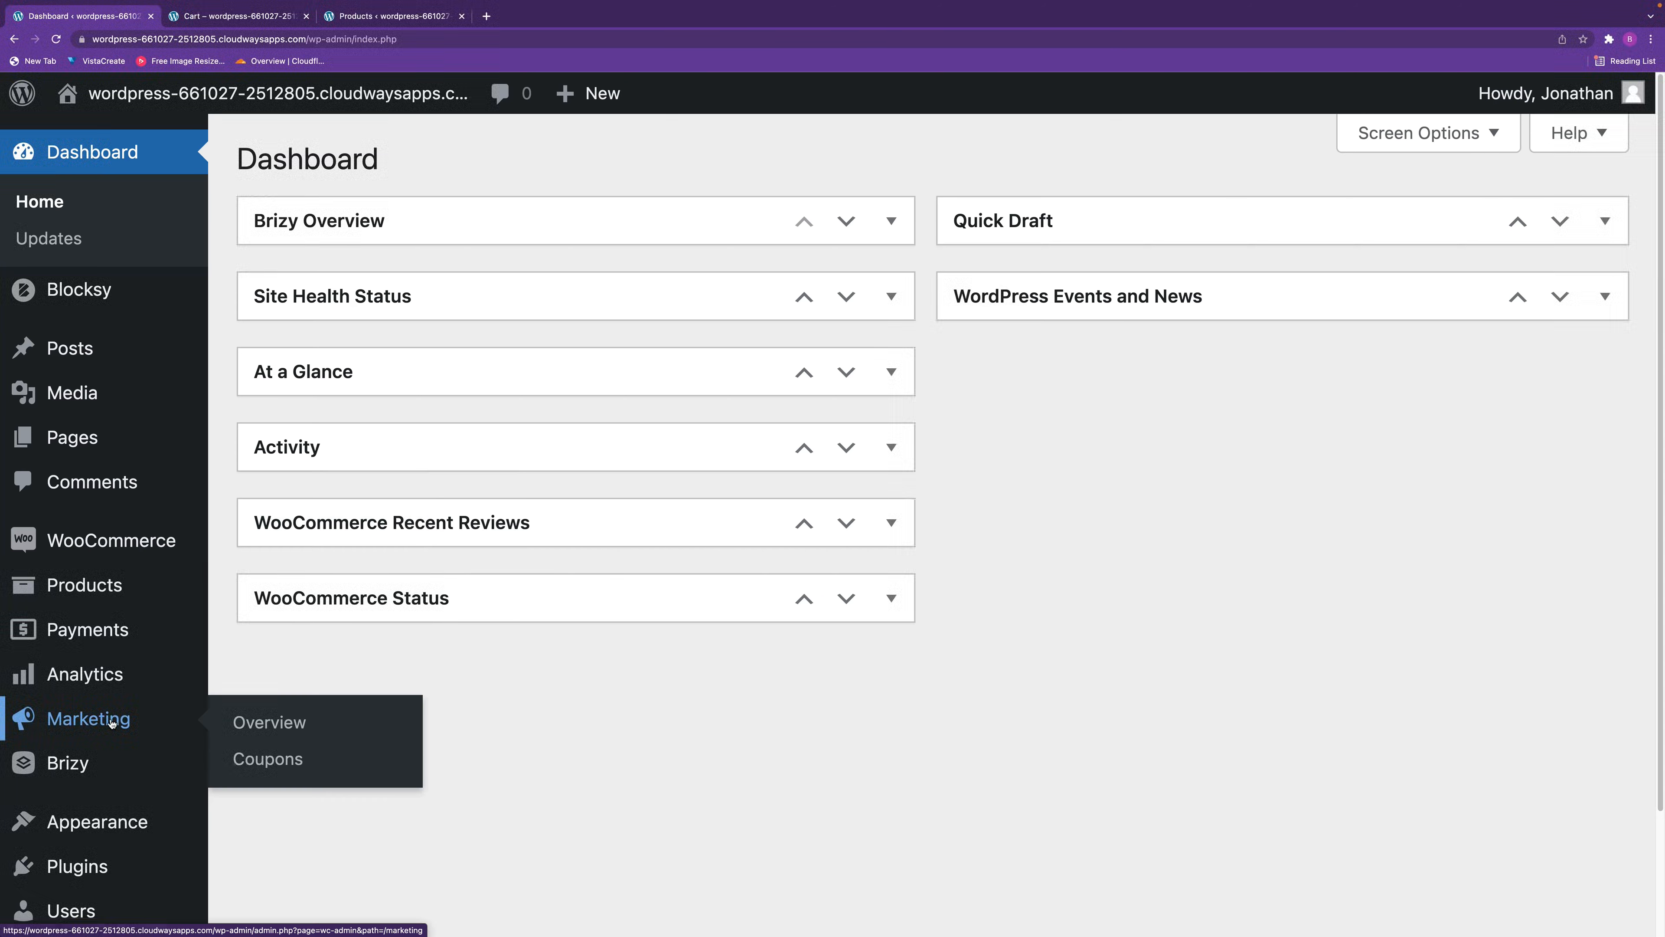
click(291, 765)
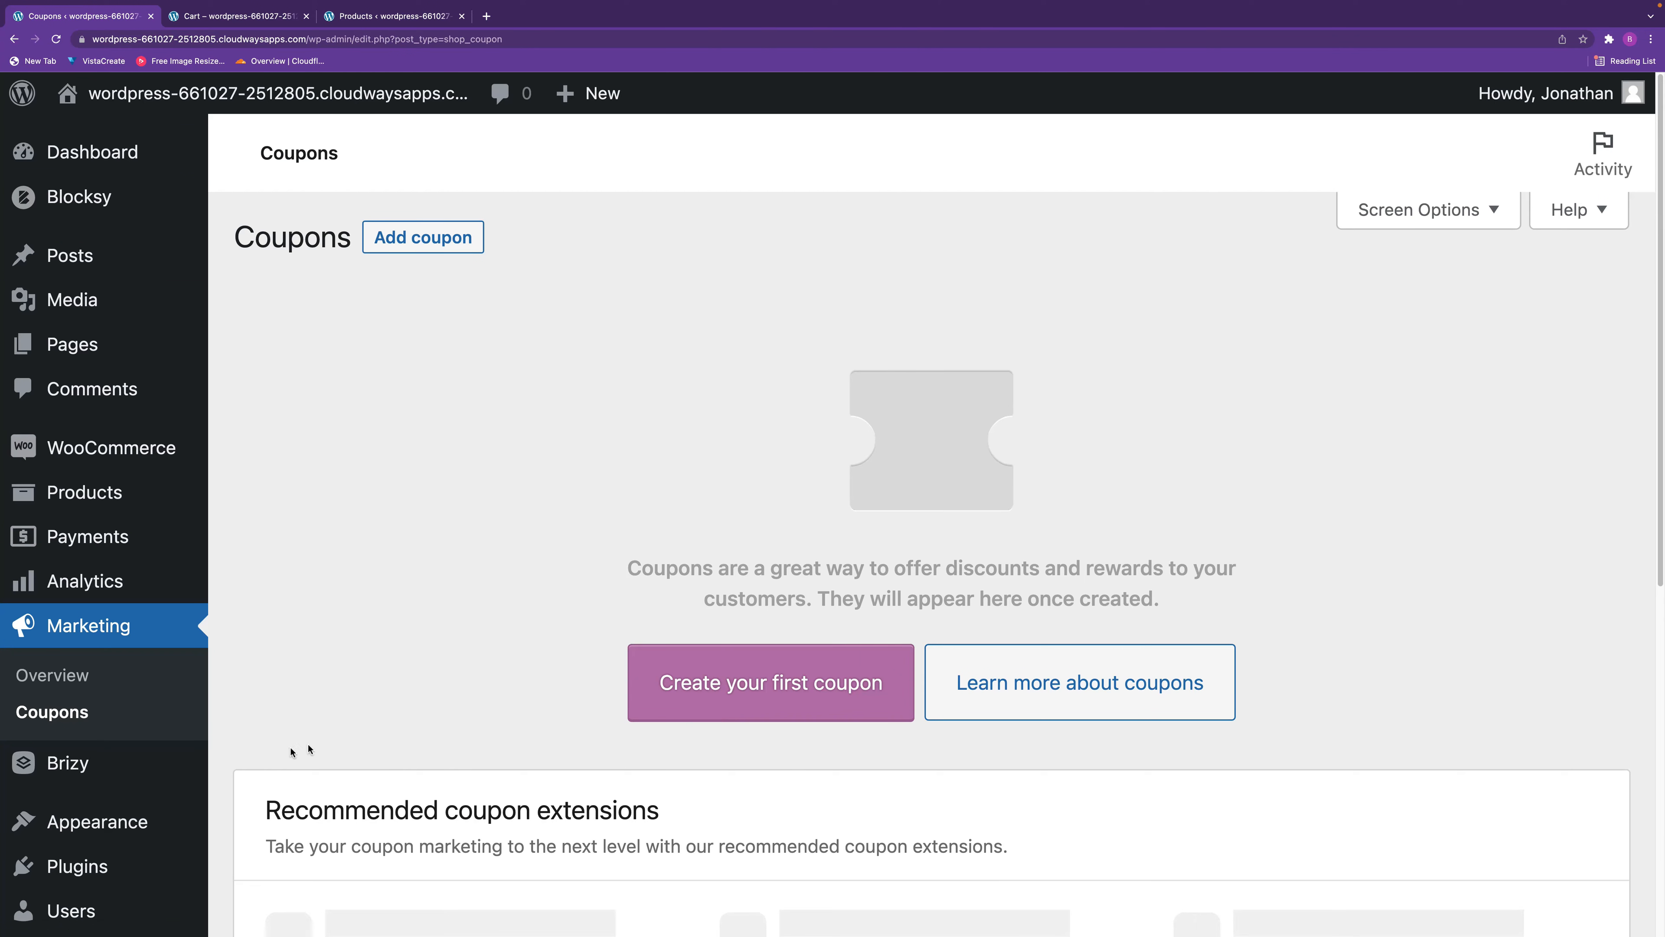
click(433, 238)
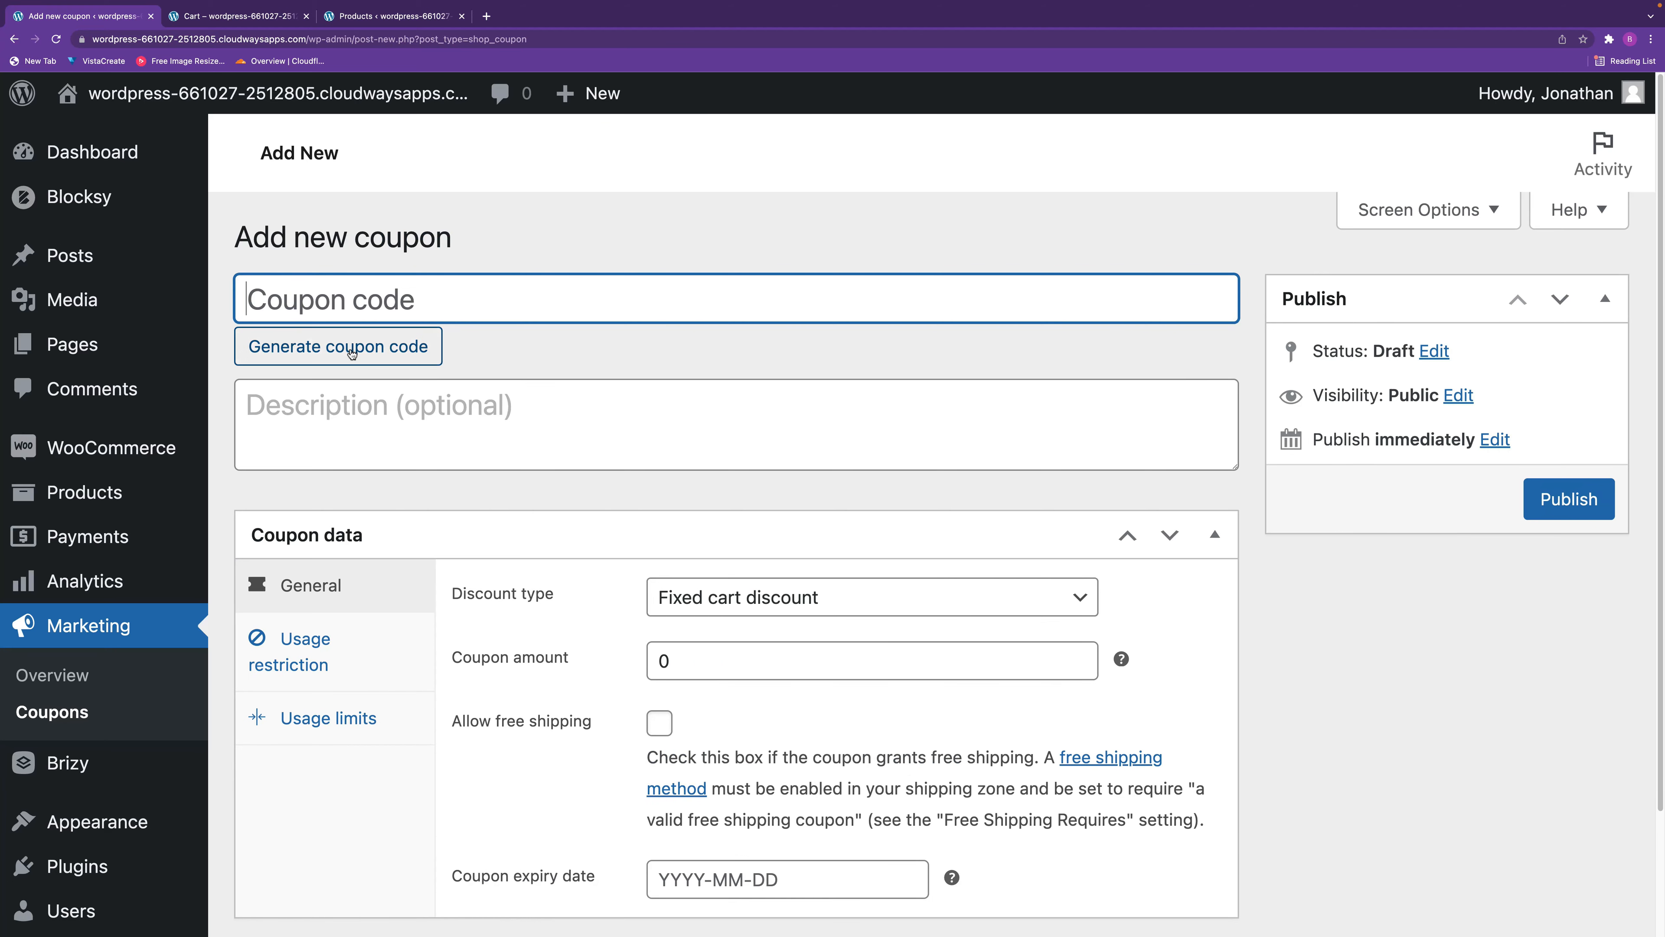
Generate a random coupon code for the new coupon and clear it again.
click(370, 350)
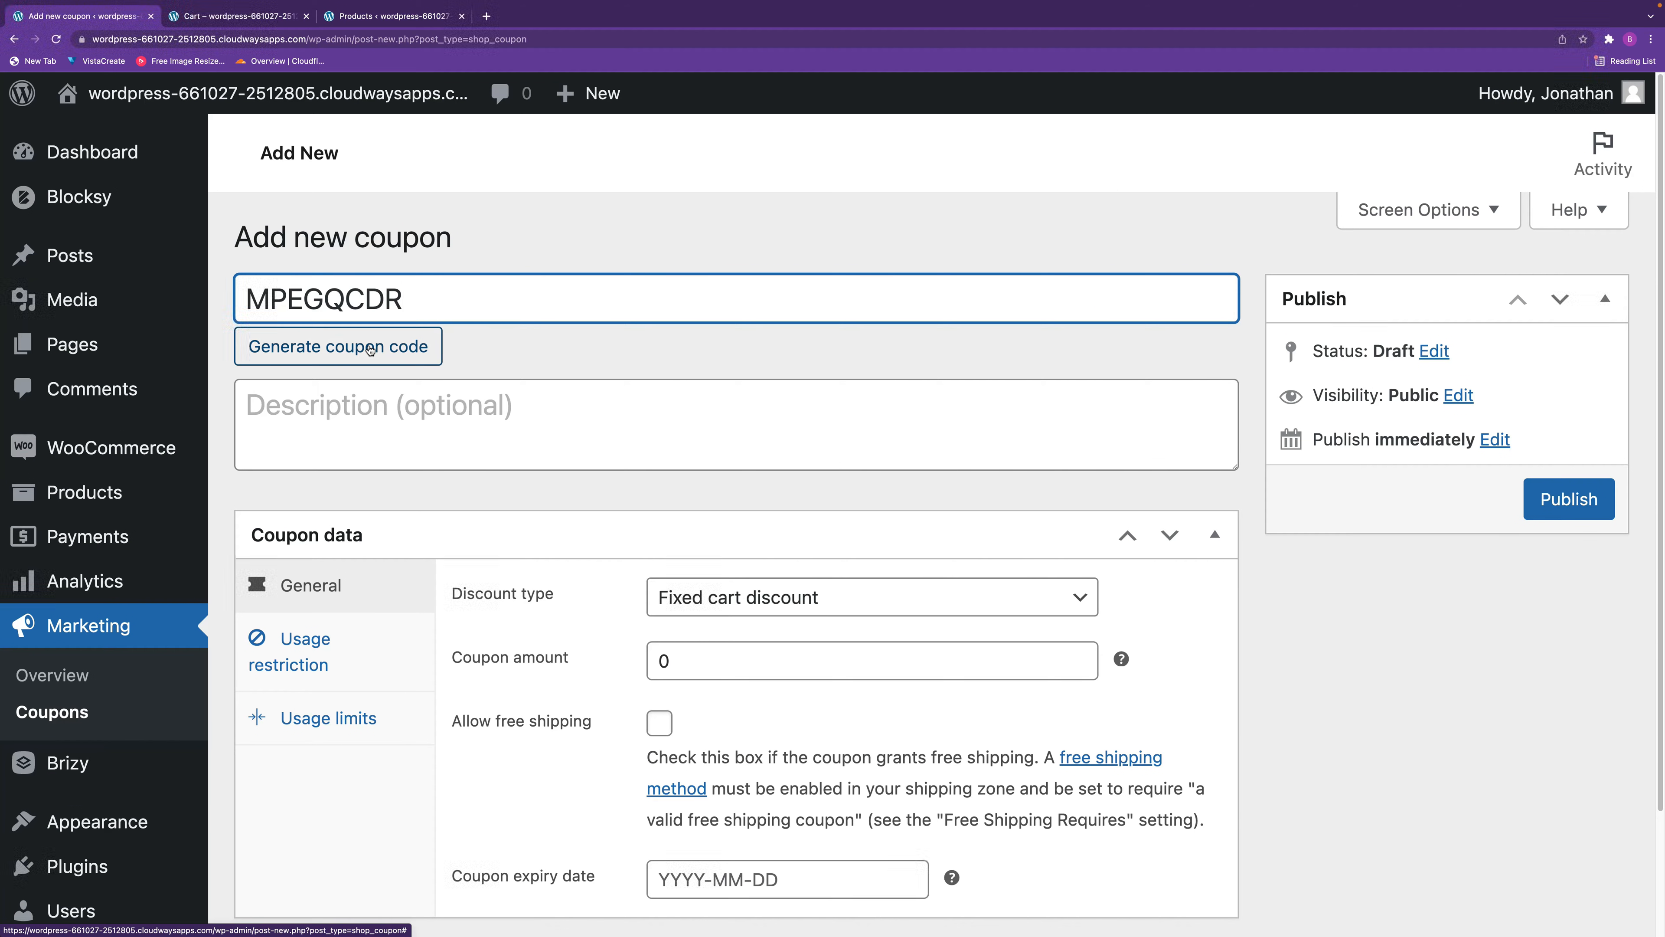
click(437, 293)
drag(438, 293, 200, 279)
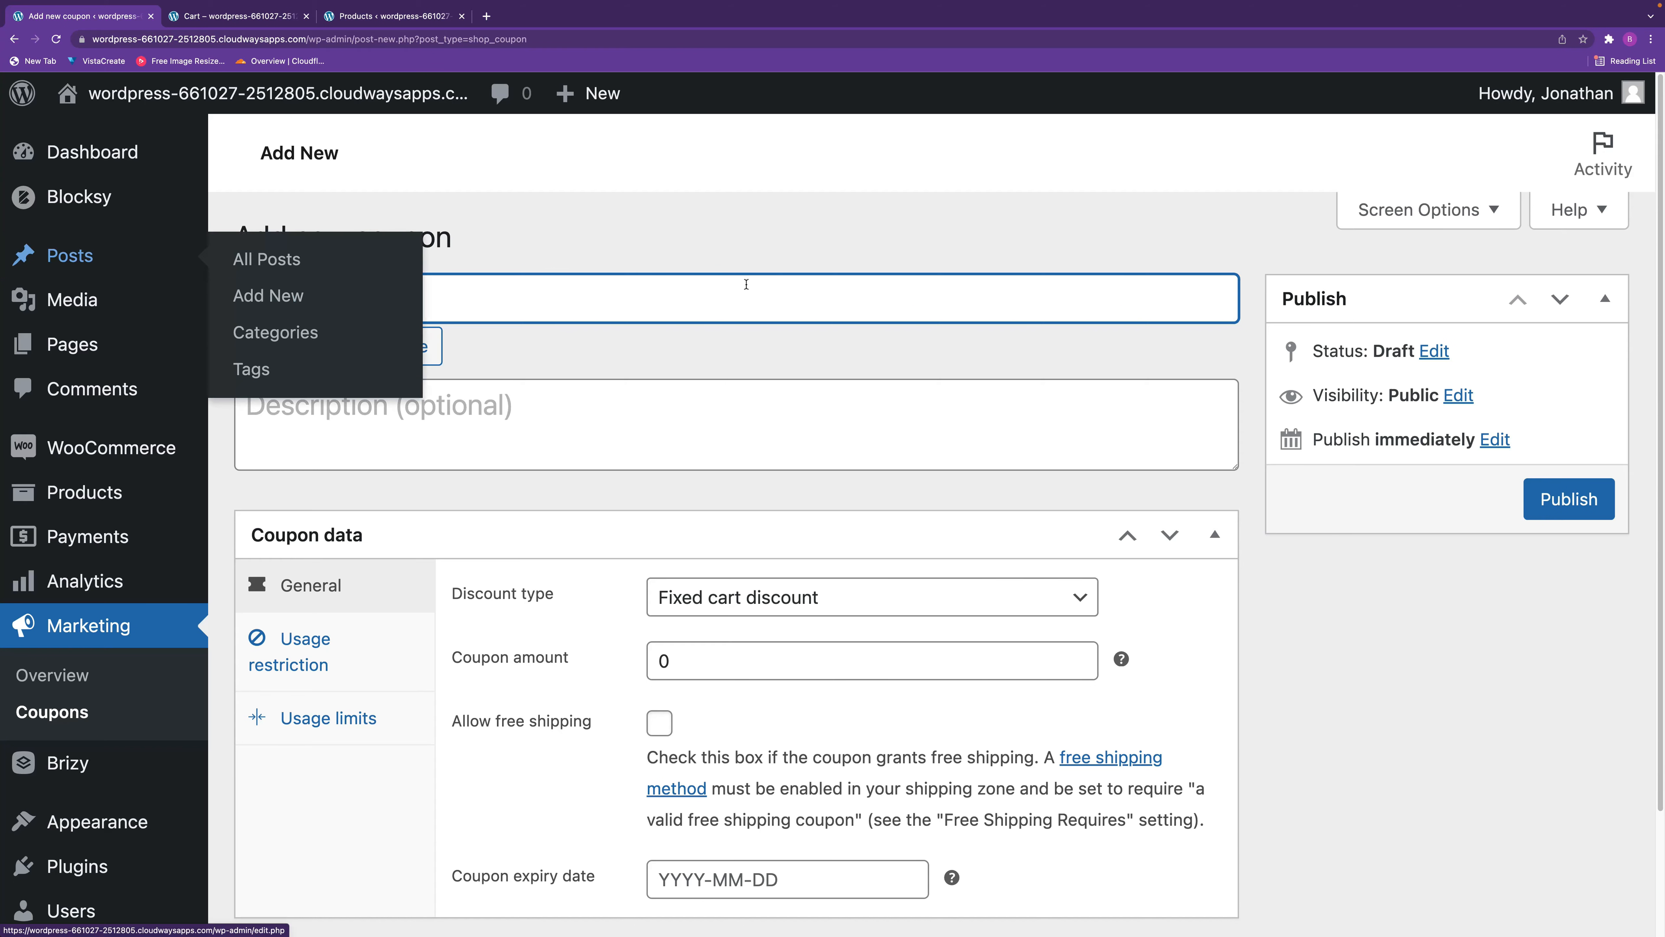
Enter "Percentage Discount" as the coupon code of the new coupon.
text(Pwer)
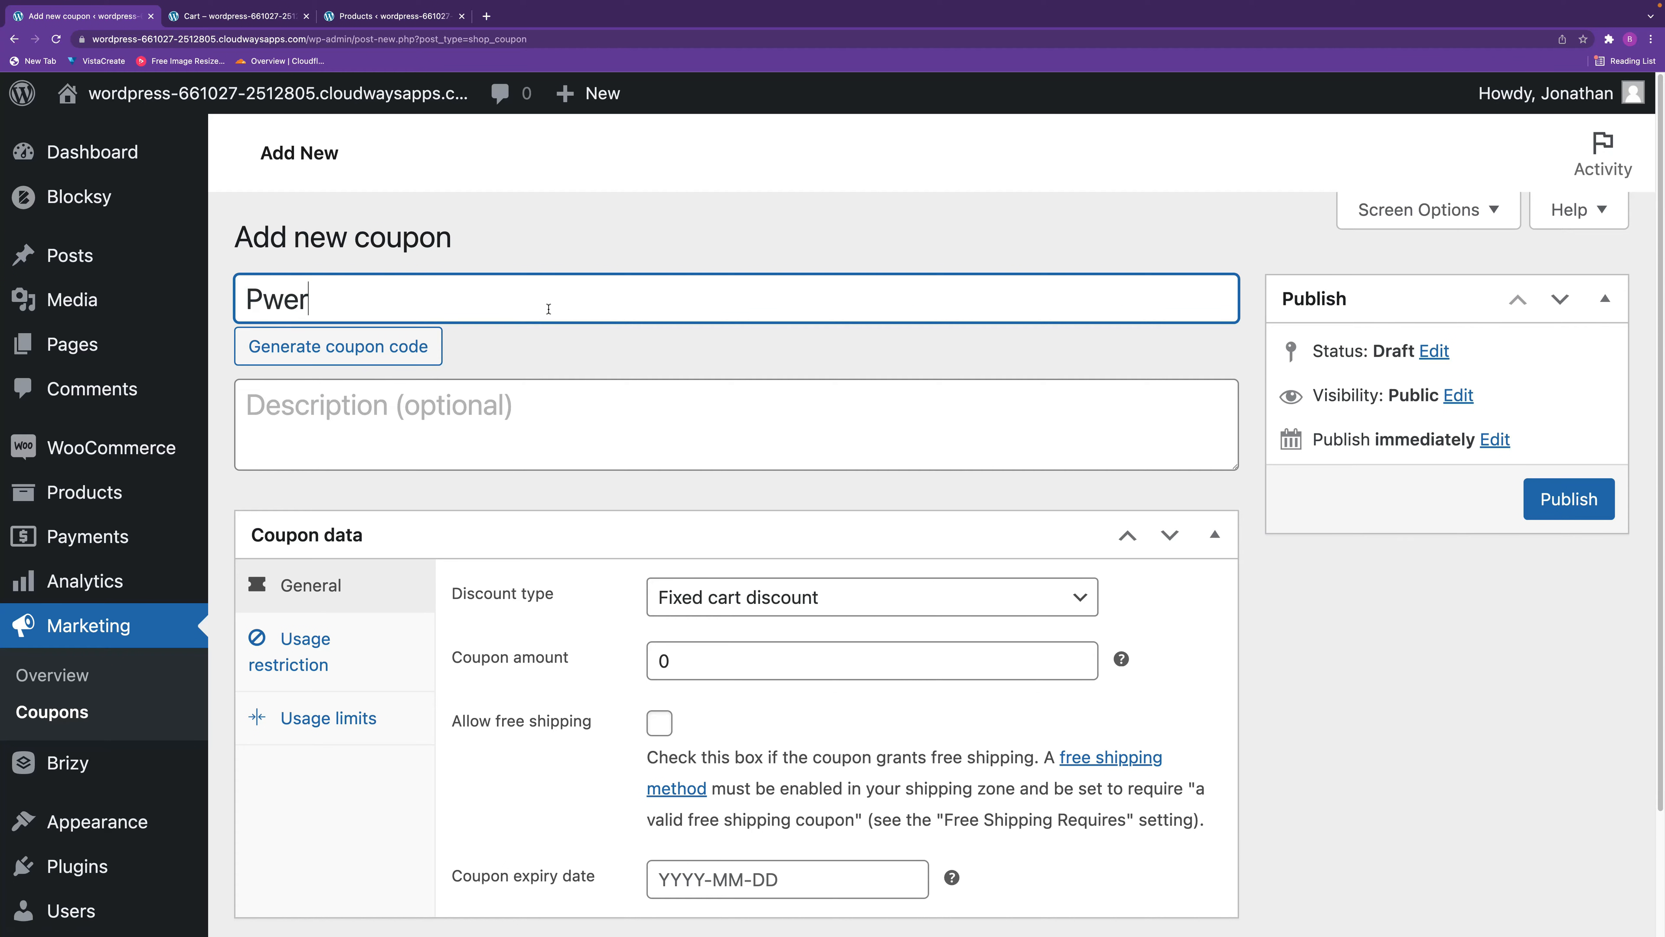
key(BackSpace)
key(BackSpace)
key(BackSpace)
text(ercentage Discount)
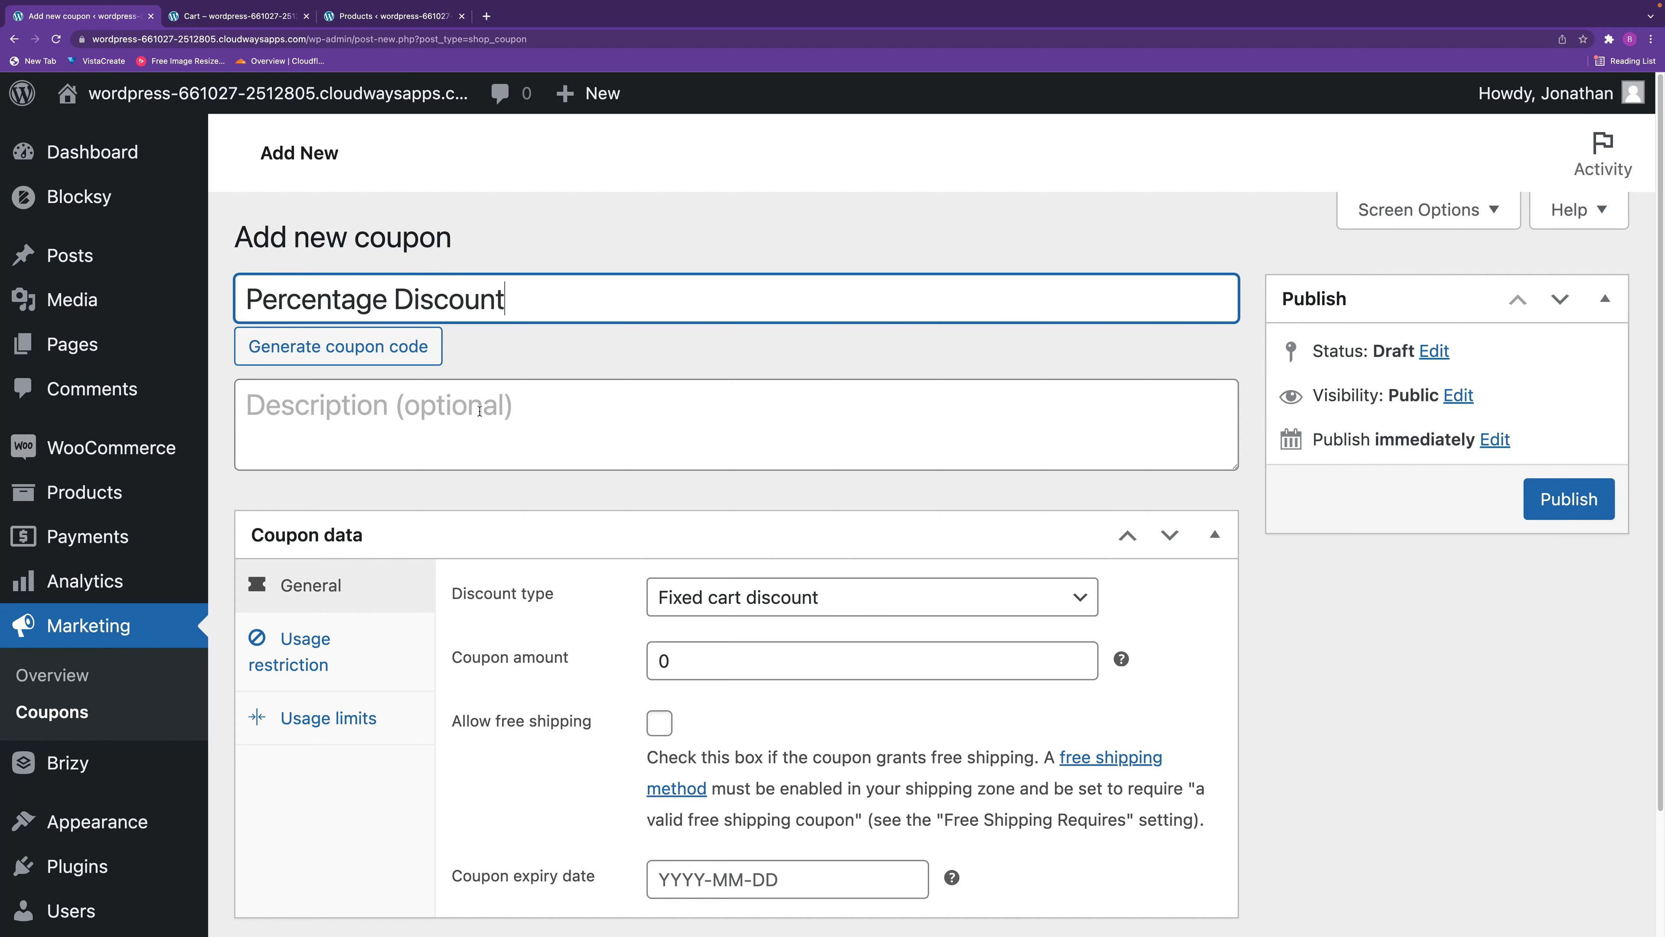
key(Tab)
Copy the coupon code text "Percentage Discount" into the coupon's description.
drag(555, 303, 245, 244)
key(ctrl+c)
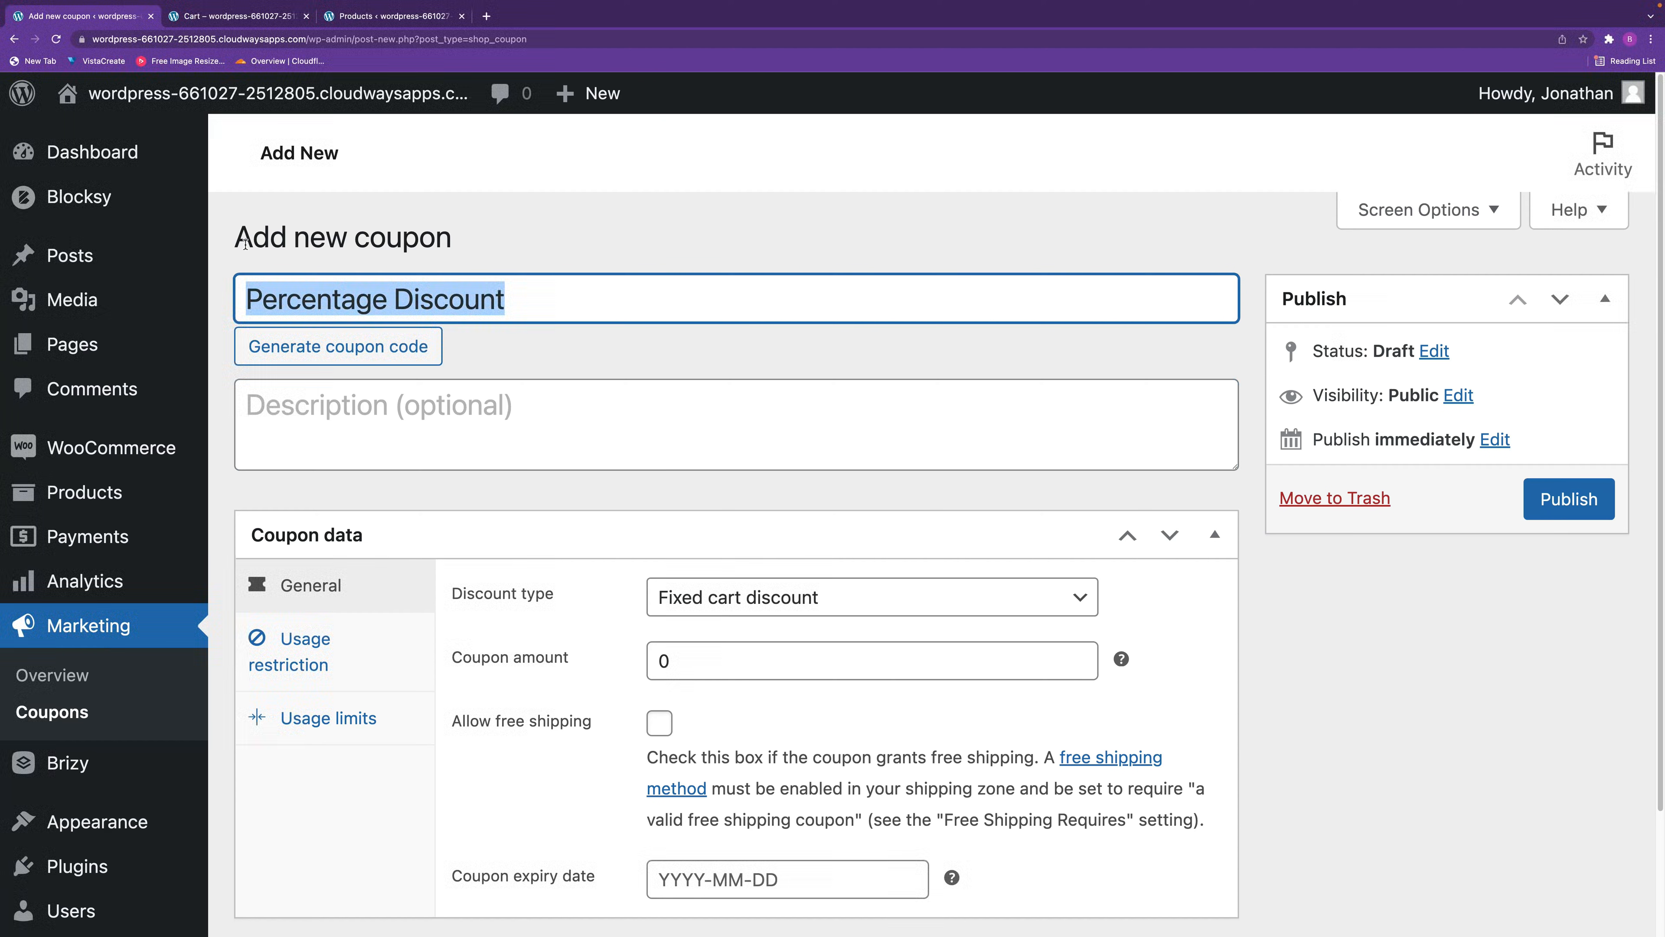
click(390, 437)
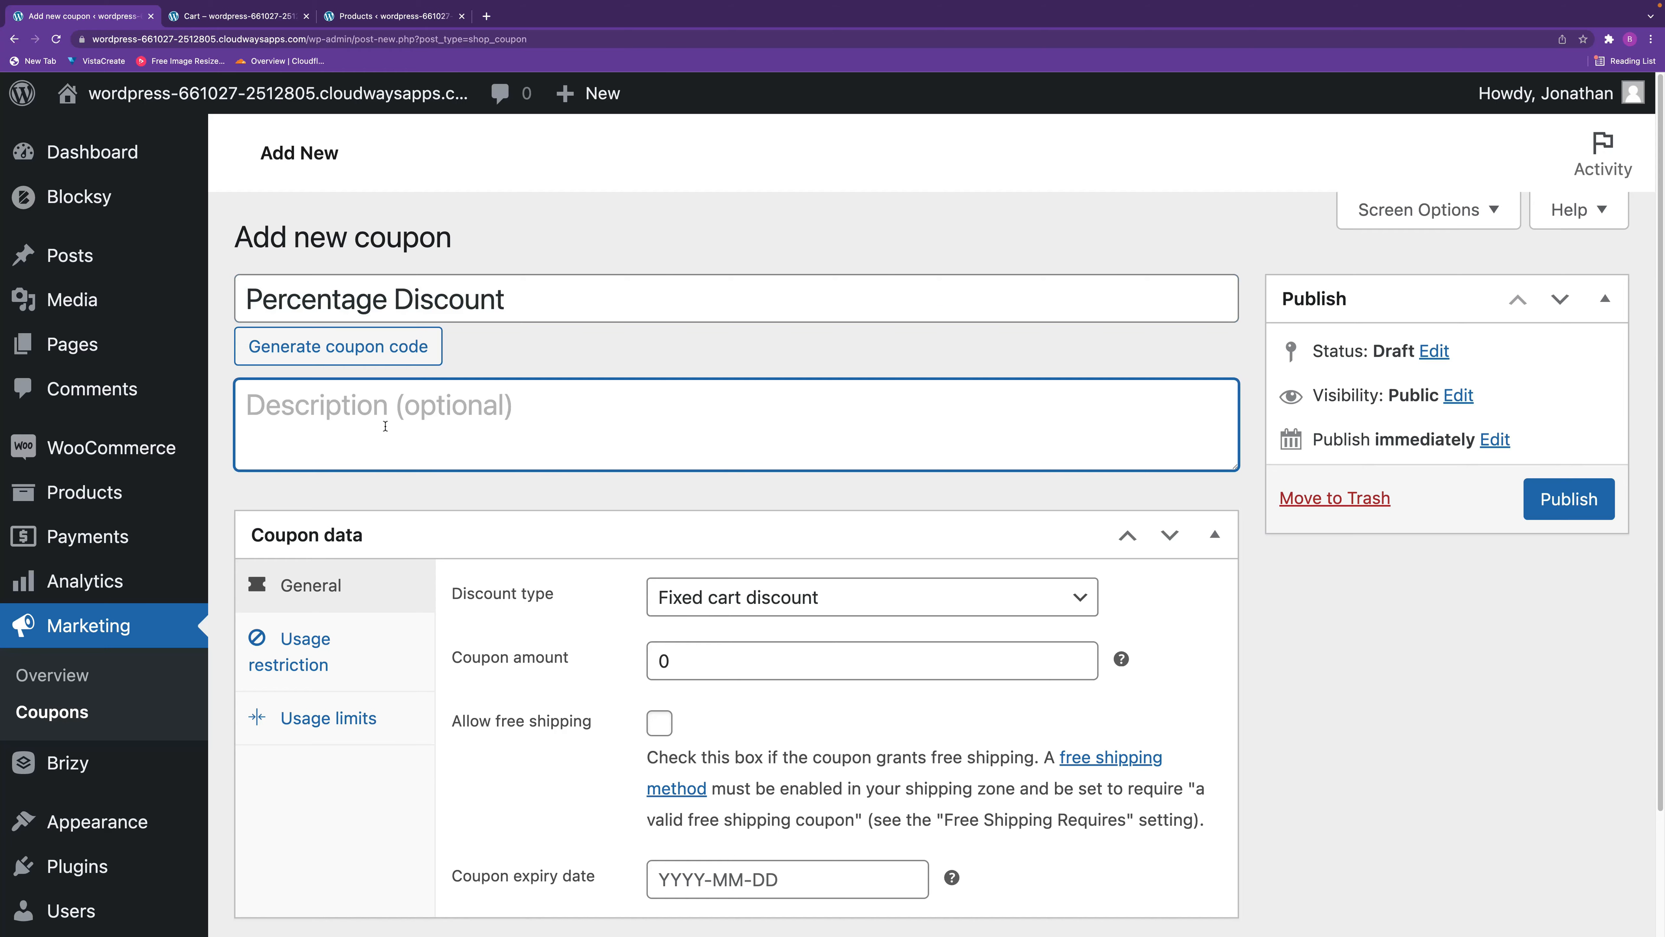
key(ctrl+v)
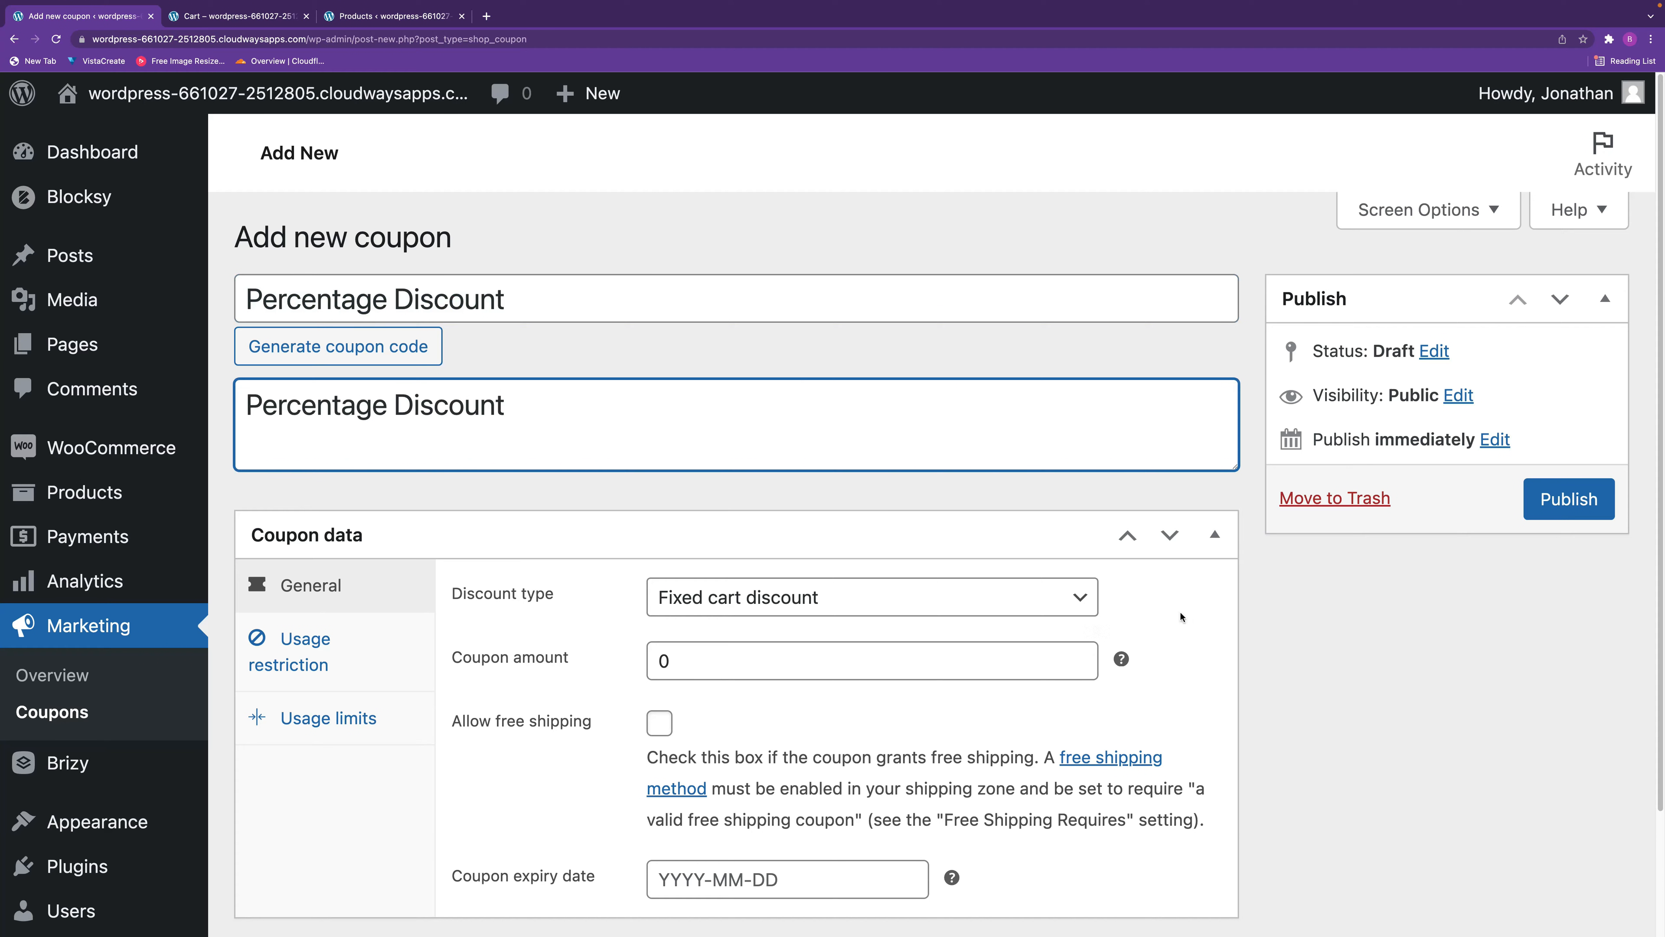
Set the coupon's discount type to Percentage discount and the coupon amount to 10.
click(899, 610)
click(871, 572)
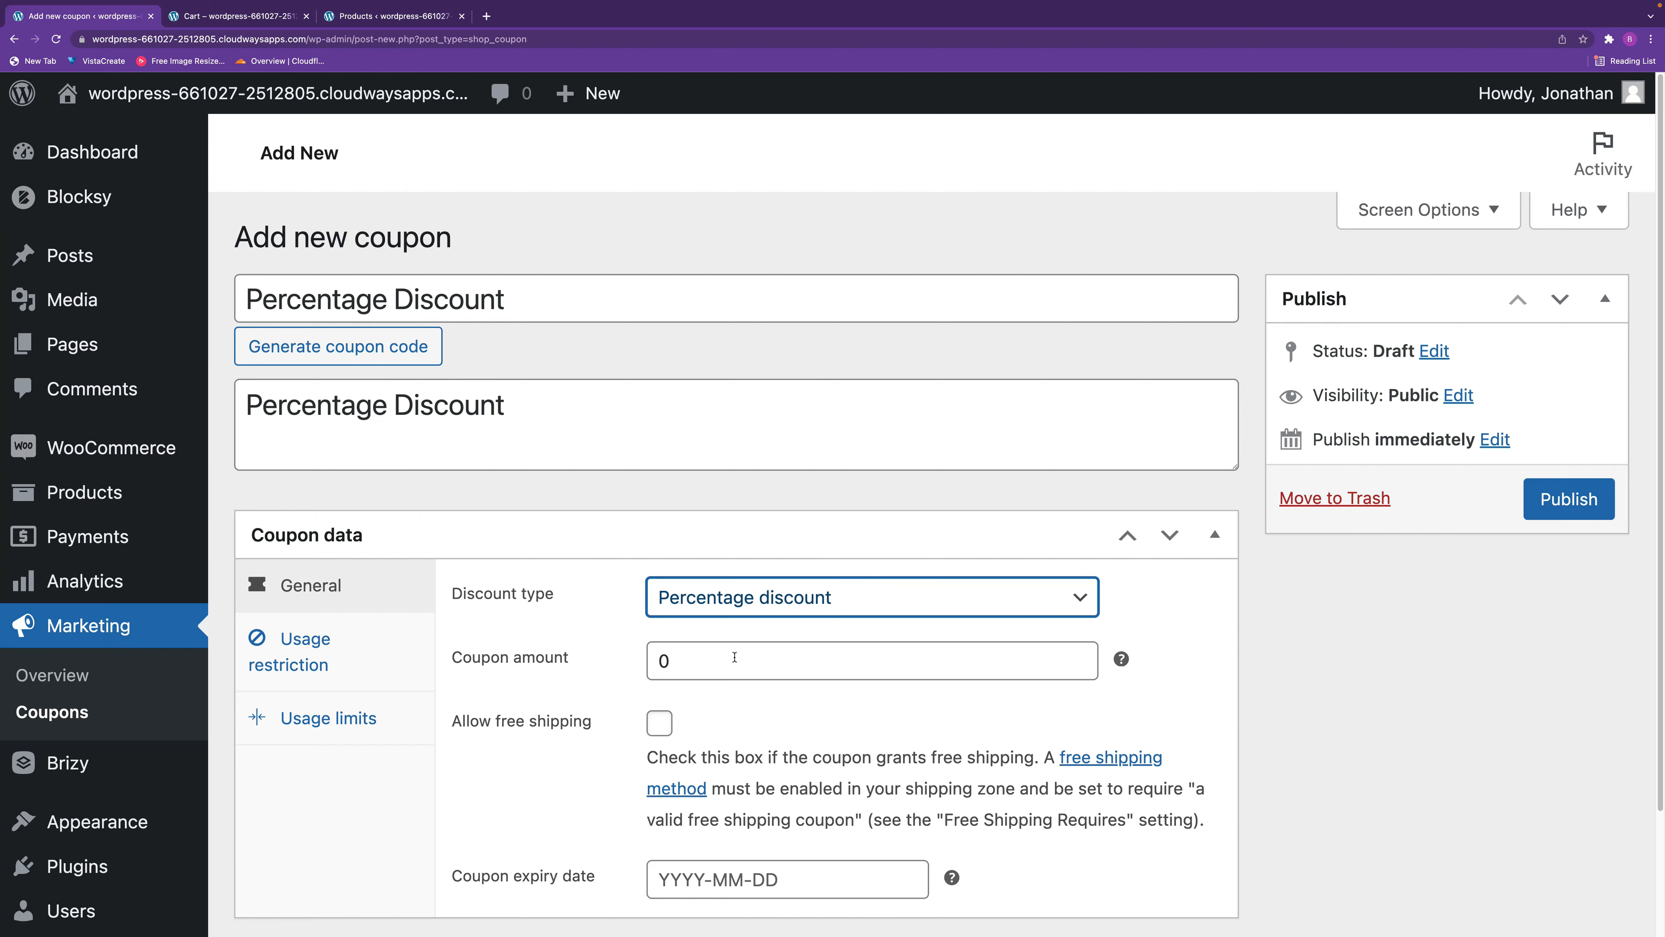
key(Tab)
text(10)
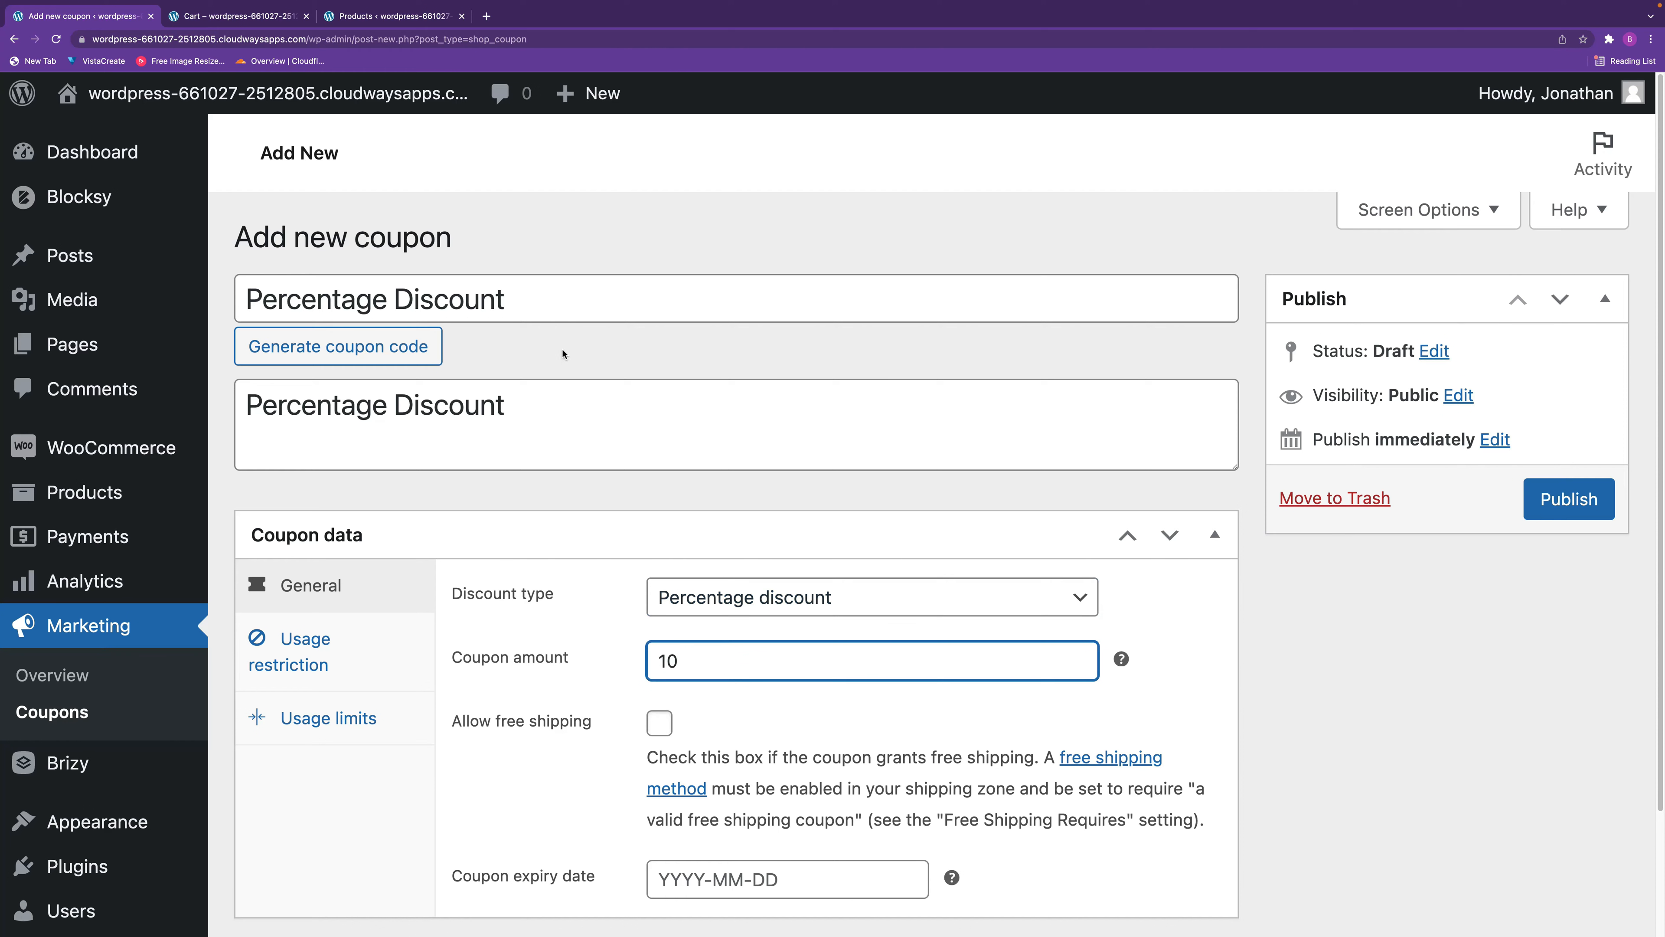
Extend the coupon code with the rate so it reads "Percentage Discount 10%".
click(555, 307)
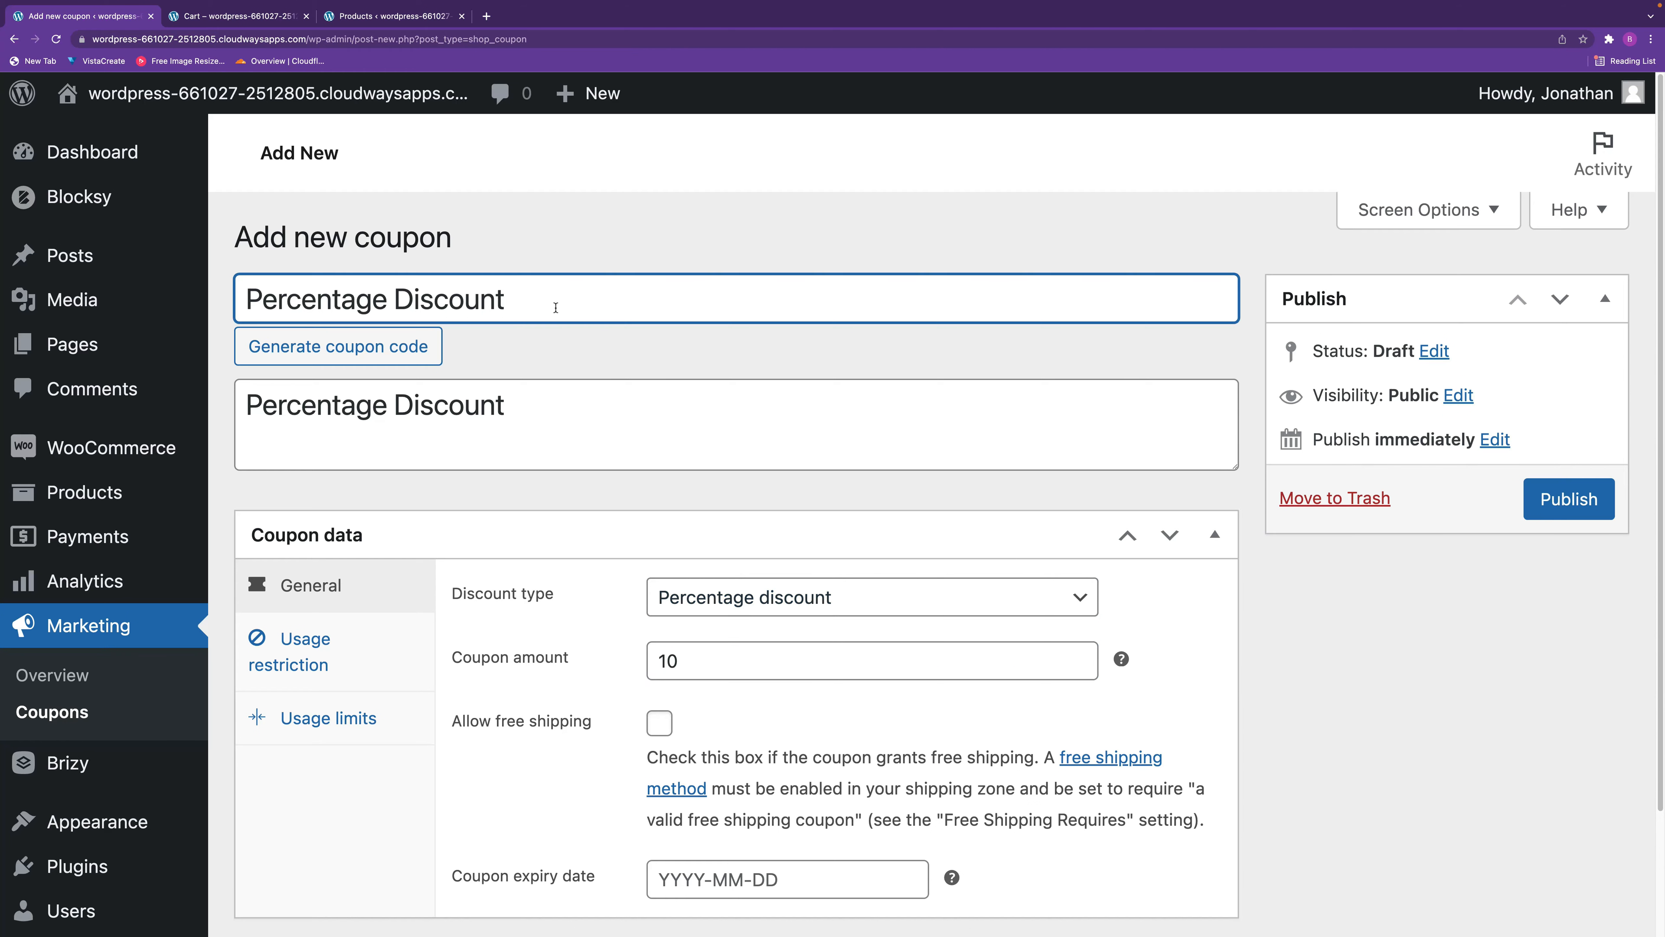
text(10%)
click(1167, 661)
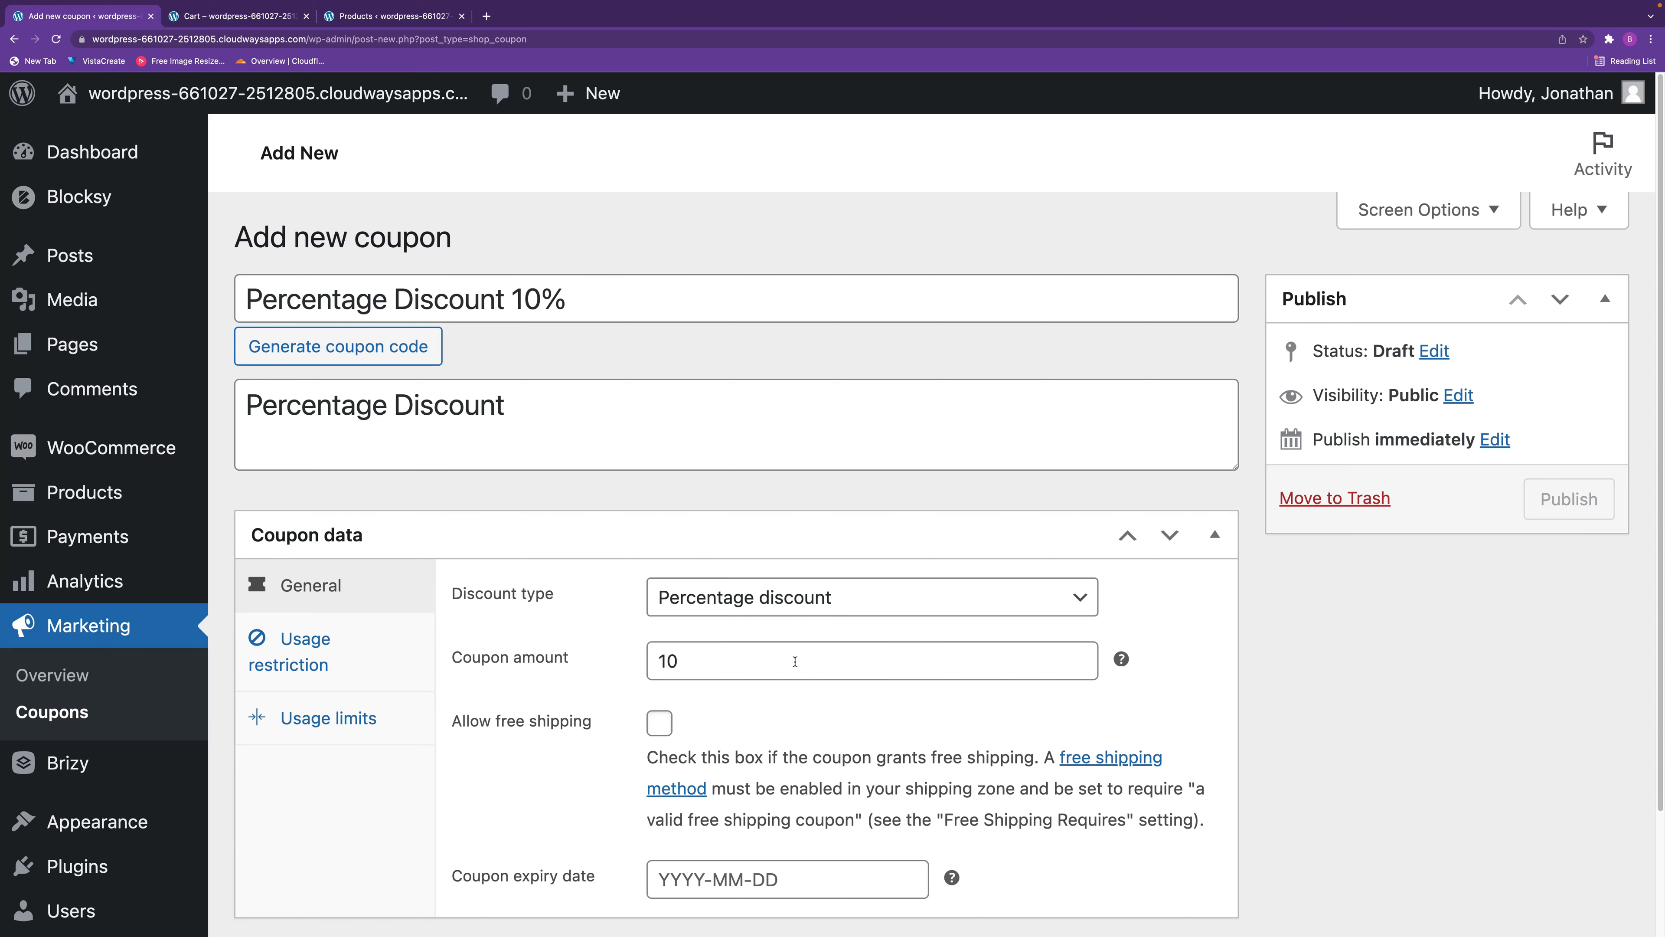
Set the coupon expiry date to 2022-03-22 using the calendar.
scroll(878, 709, down, 2)
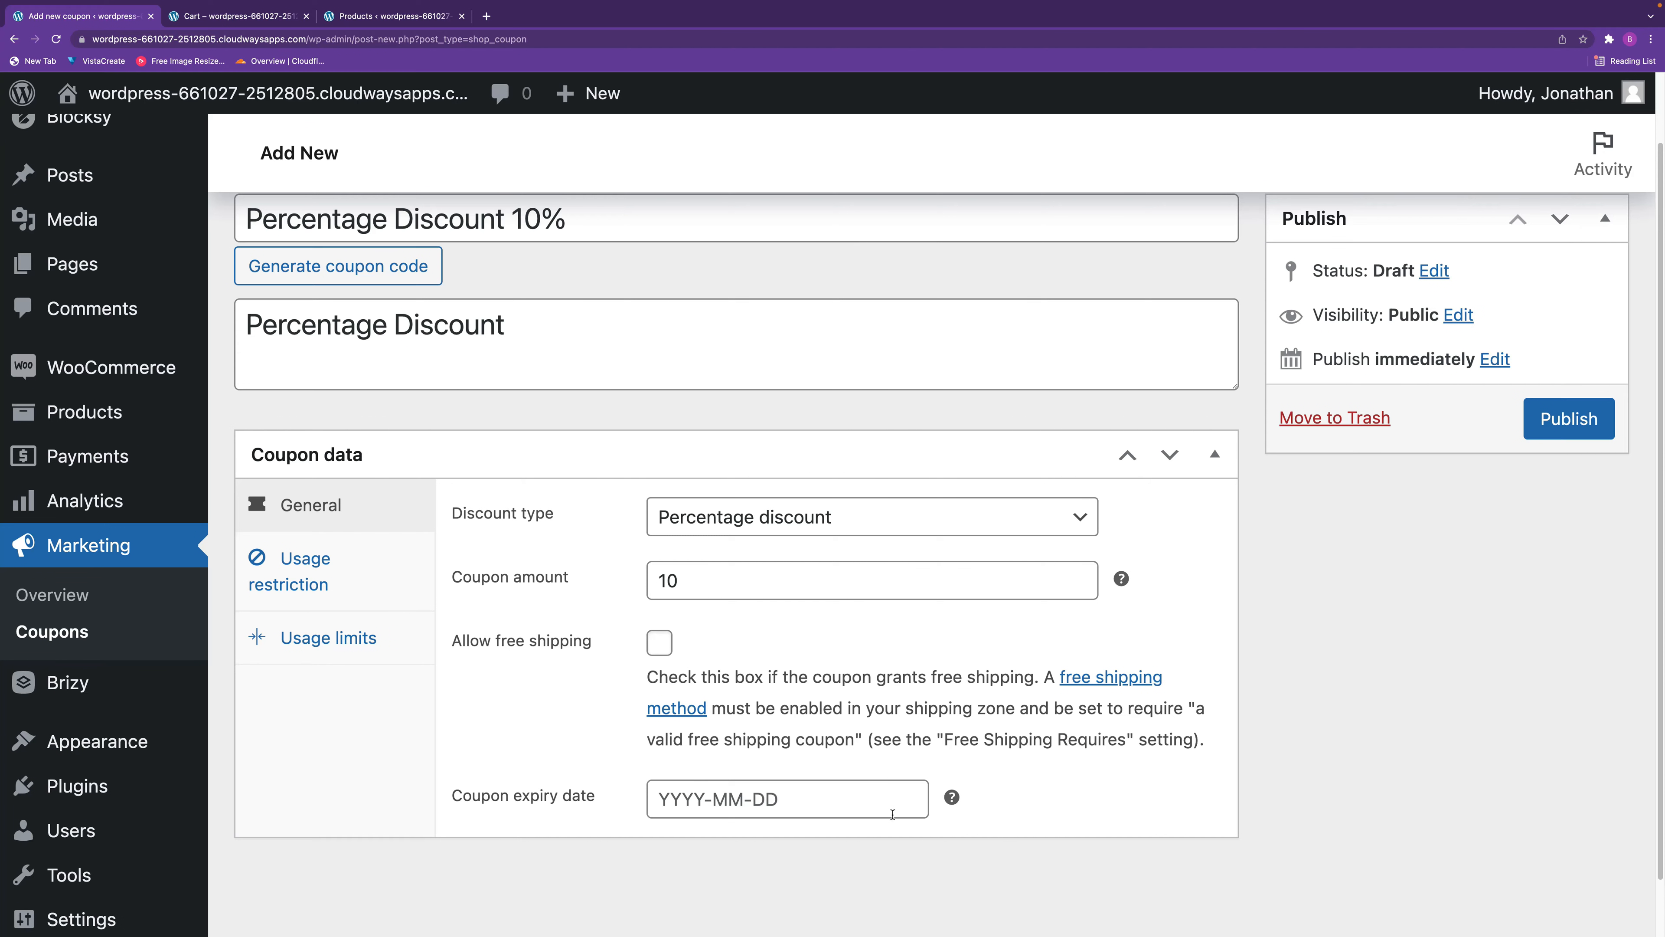
click(801, 802)
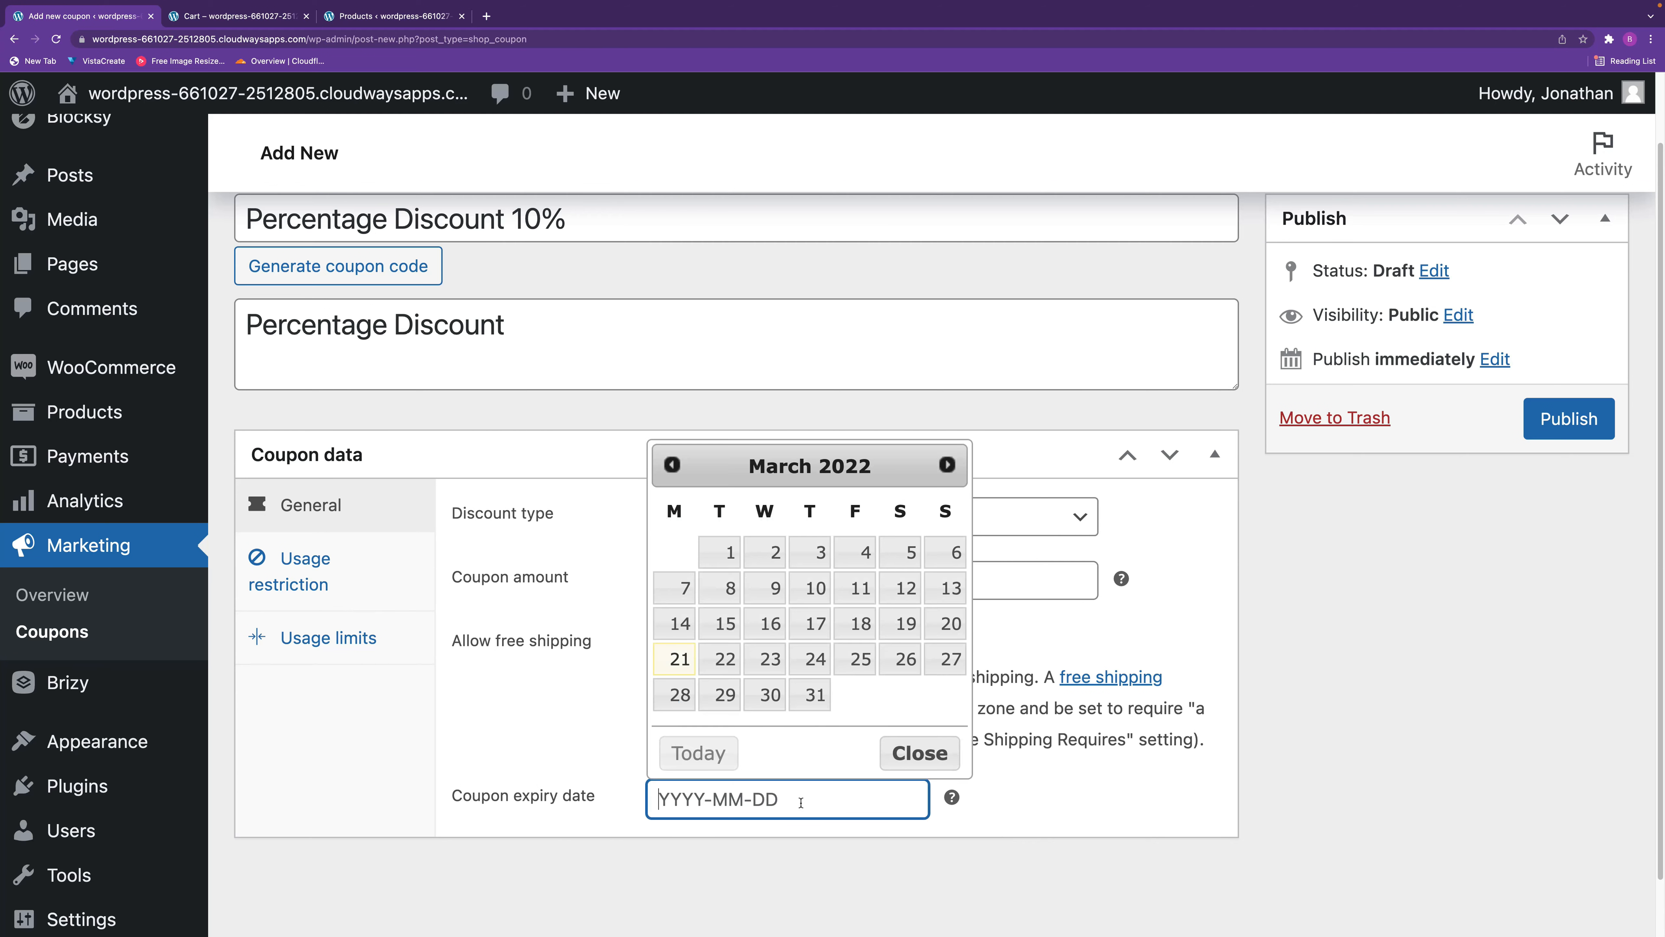
click(725, 671)
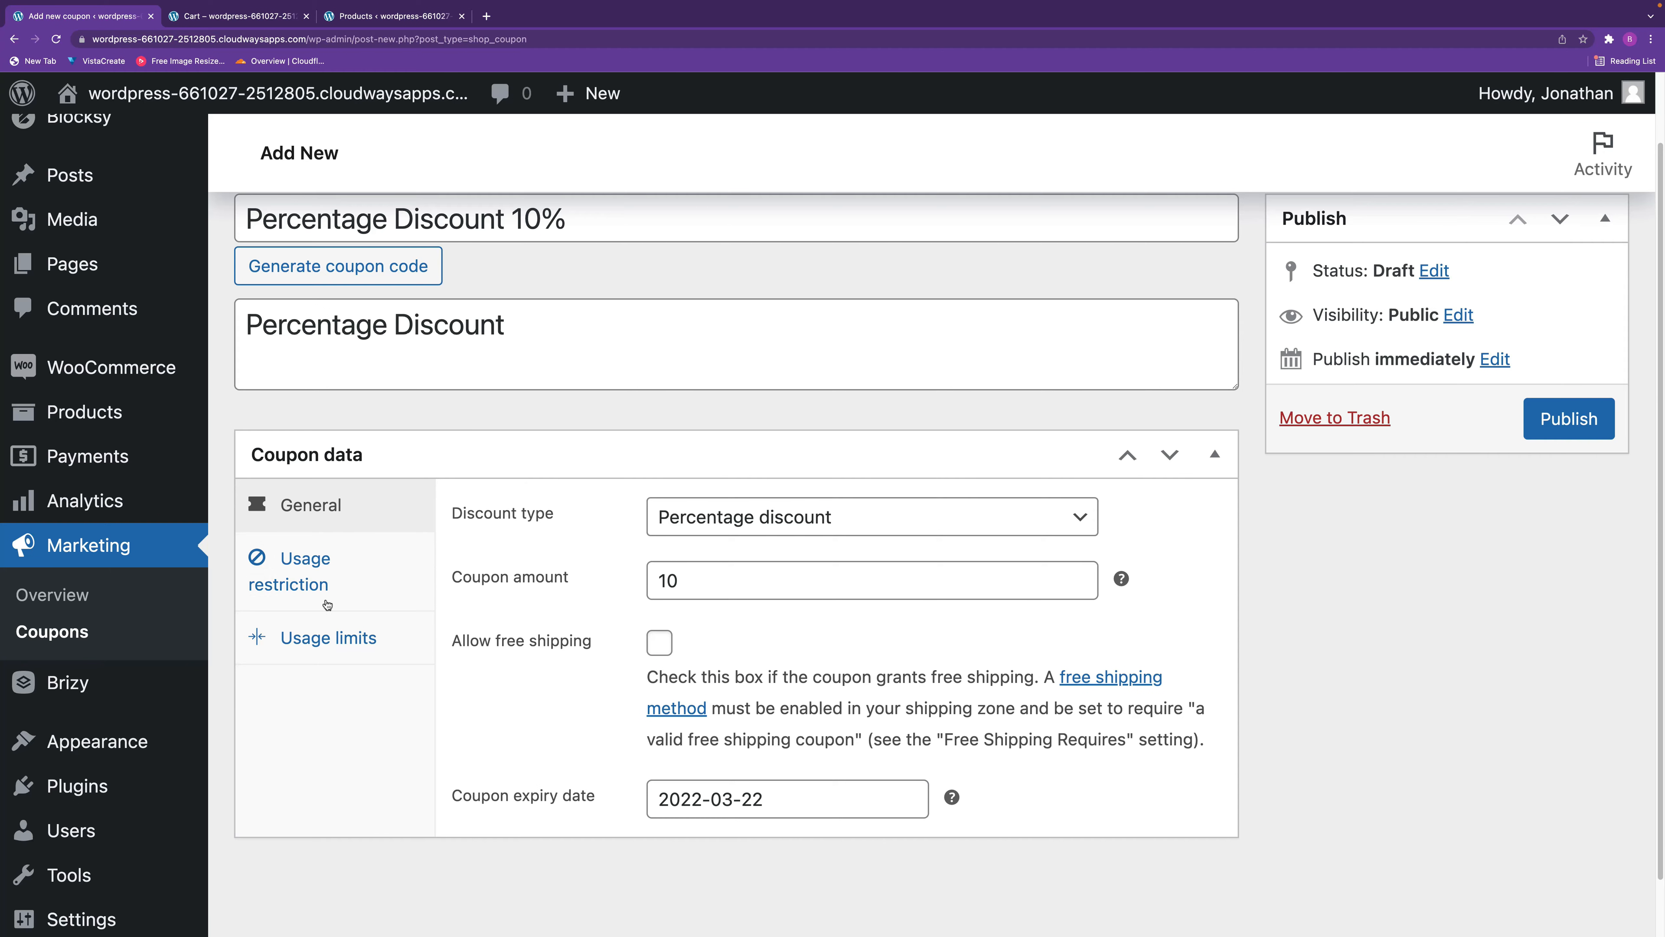
In the coupon's usage restrictions, try a minimum spend of 100 and a maximum spend of 1000, and clear both.
click(325, 579)
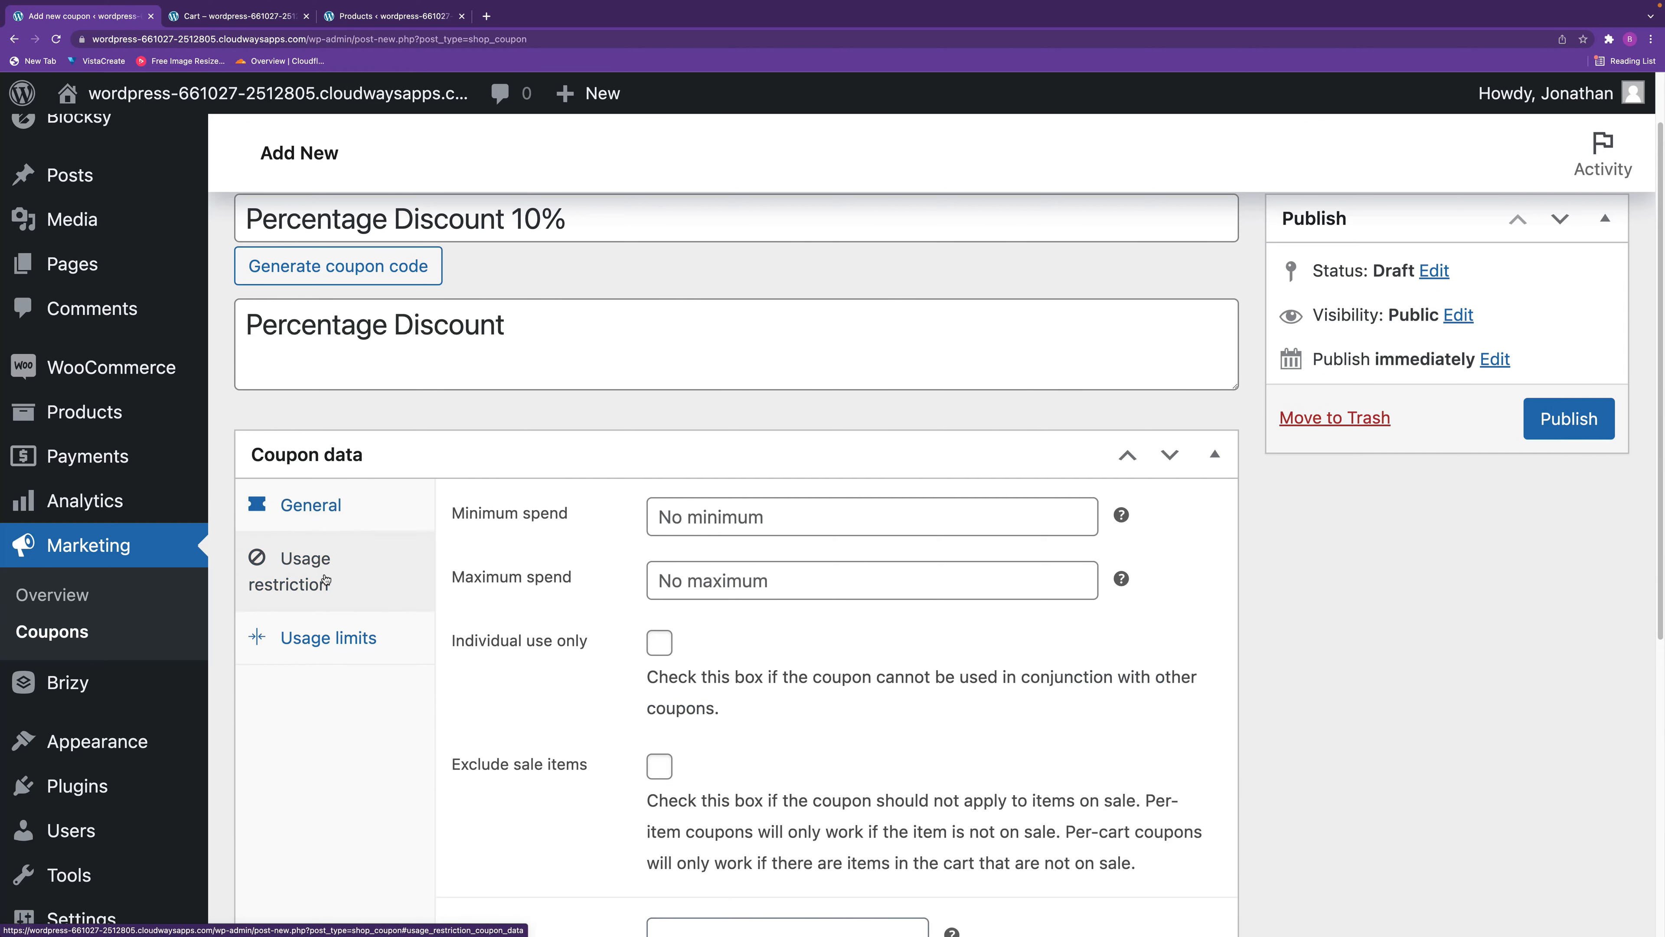
click(771, 519)
text(100)
key(BackSpace)
key(BackSpace)
key(BackSpace)
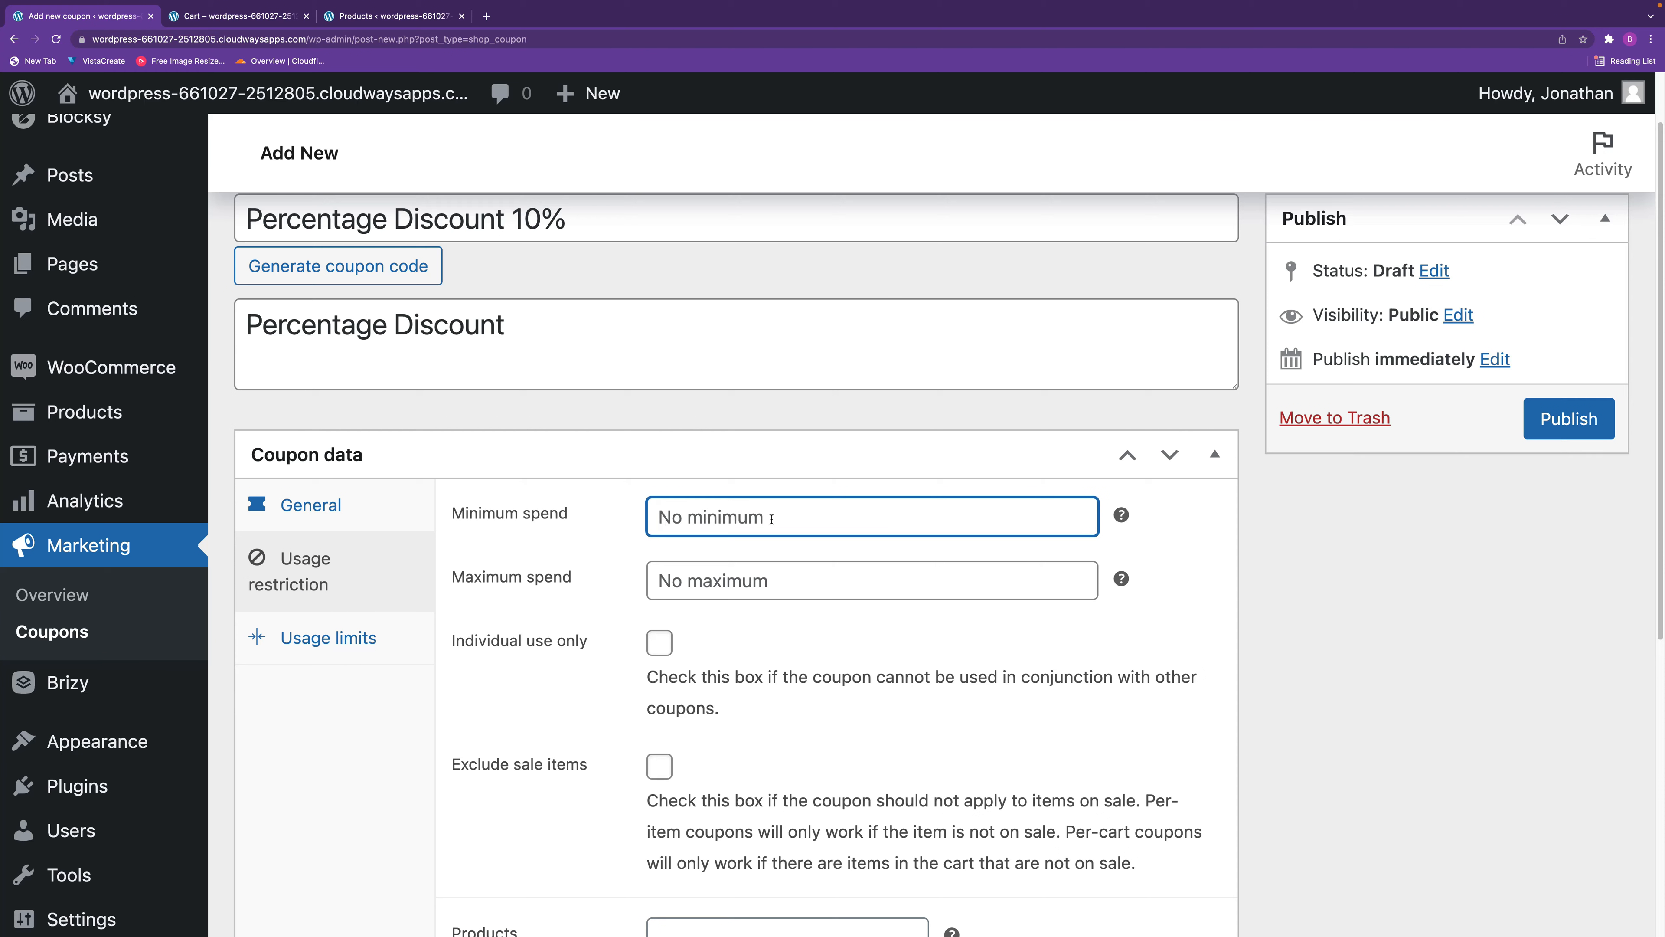
click(774, 595)
text(1000)
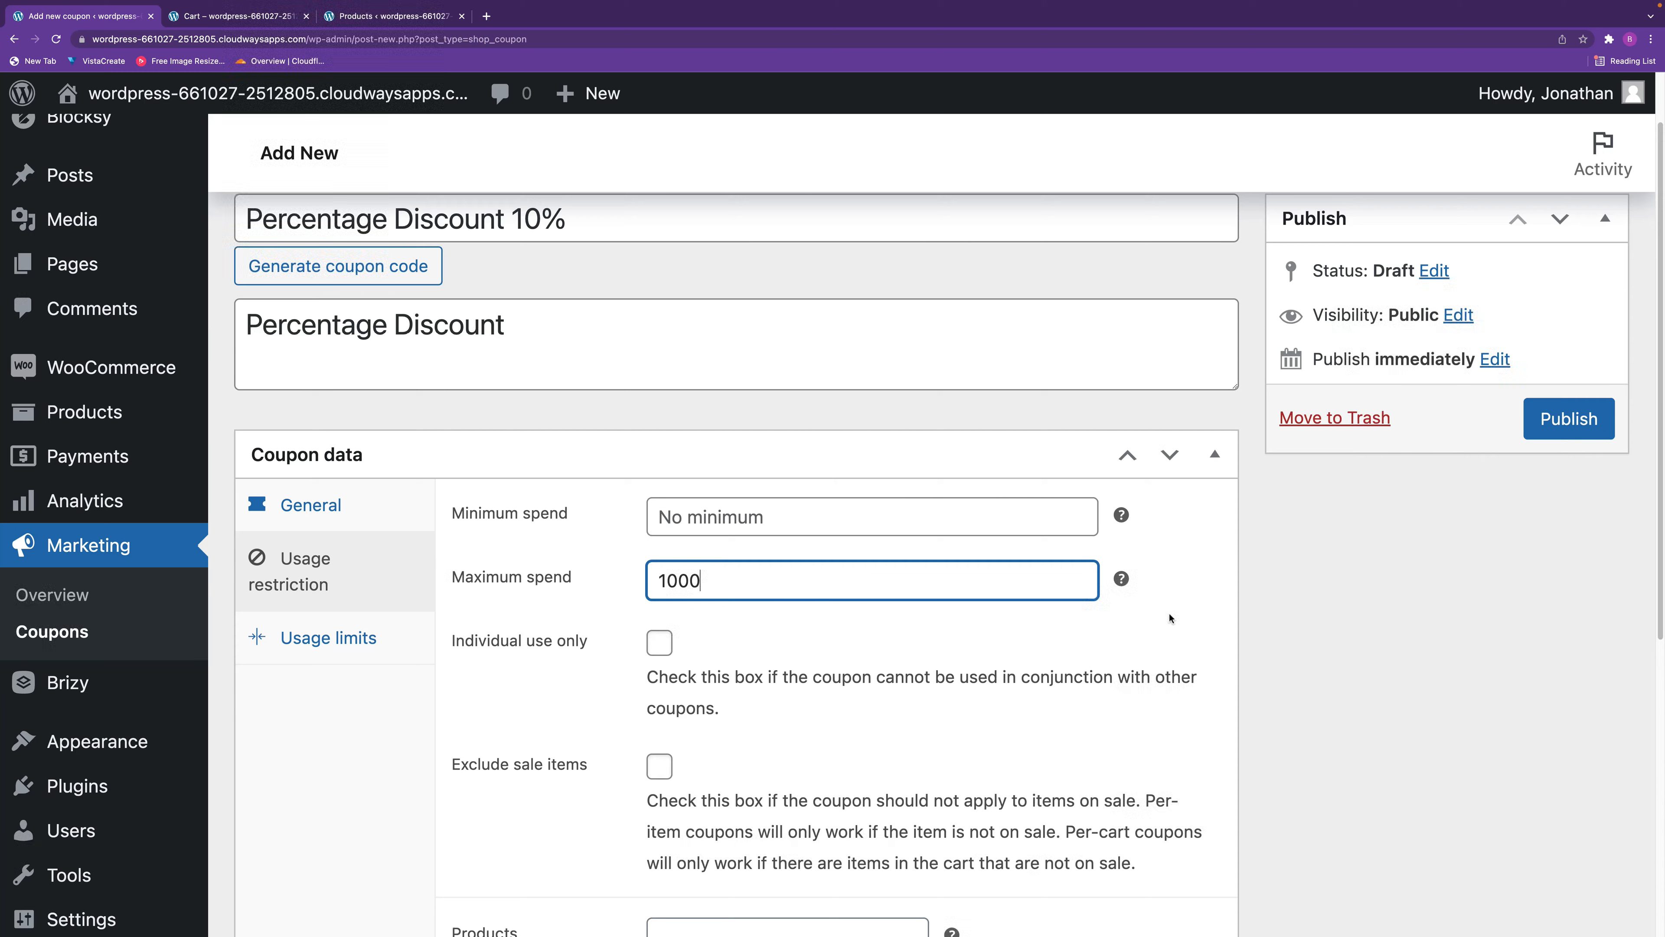
drag(747, 577, 620, 575)
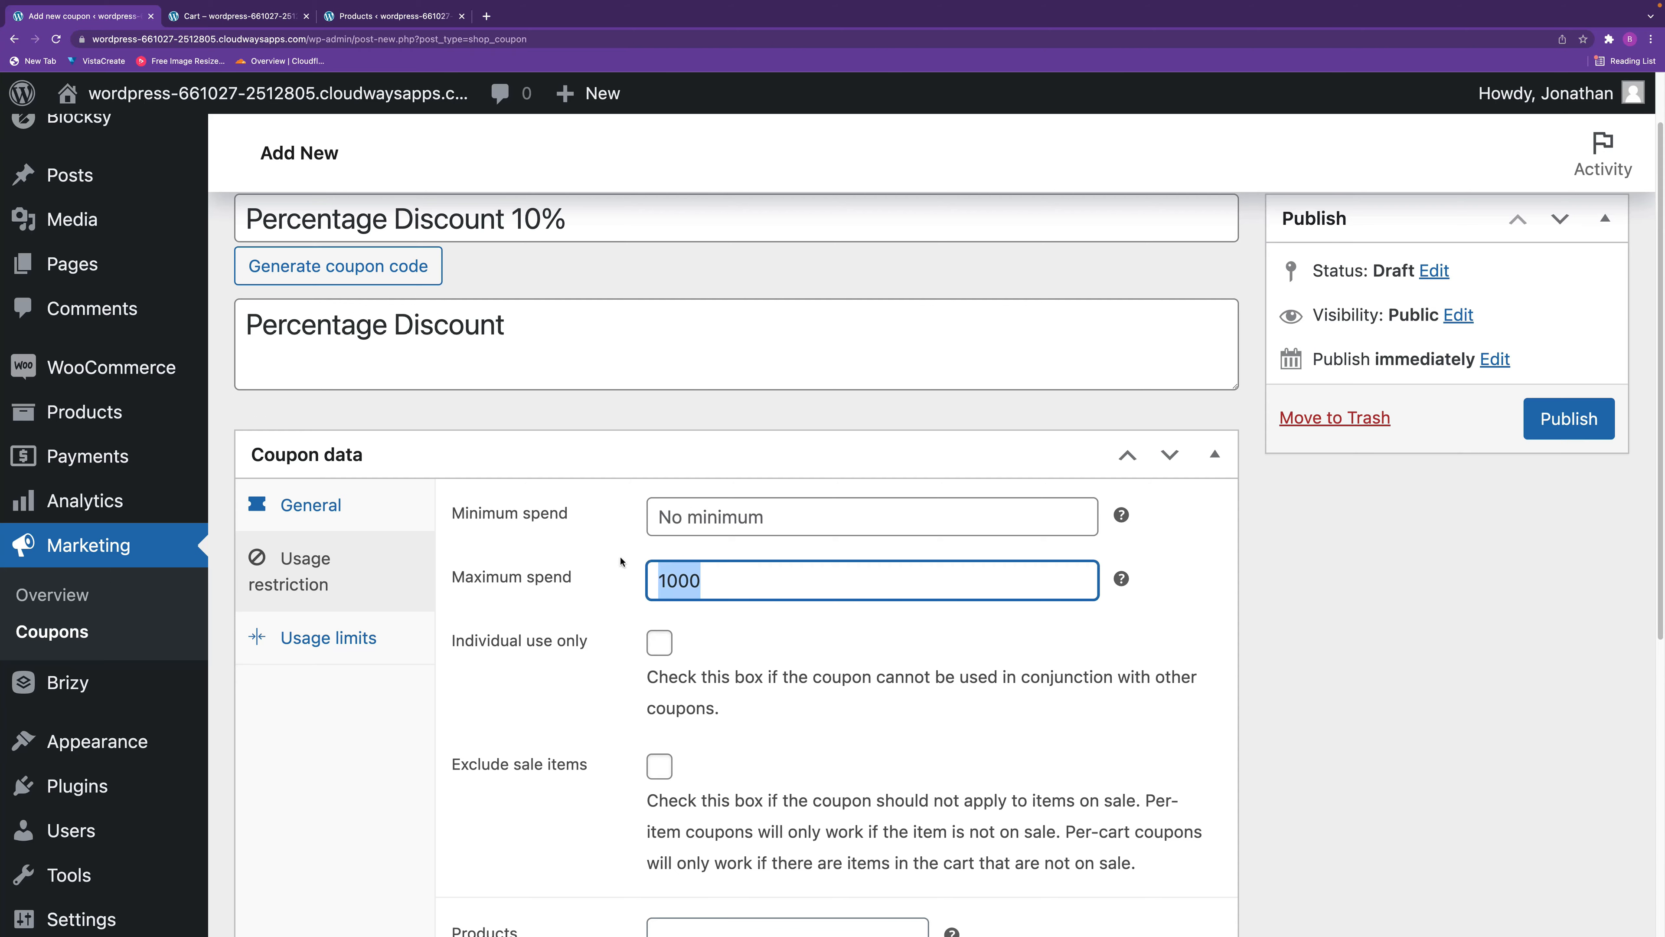
key(BackSpace)
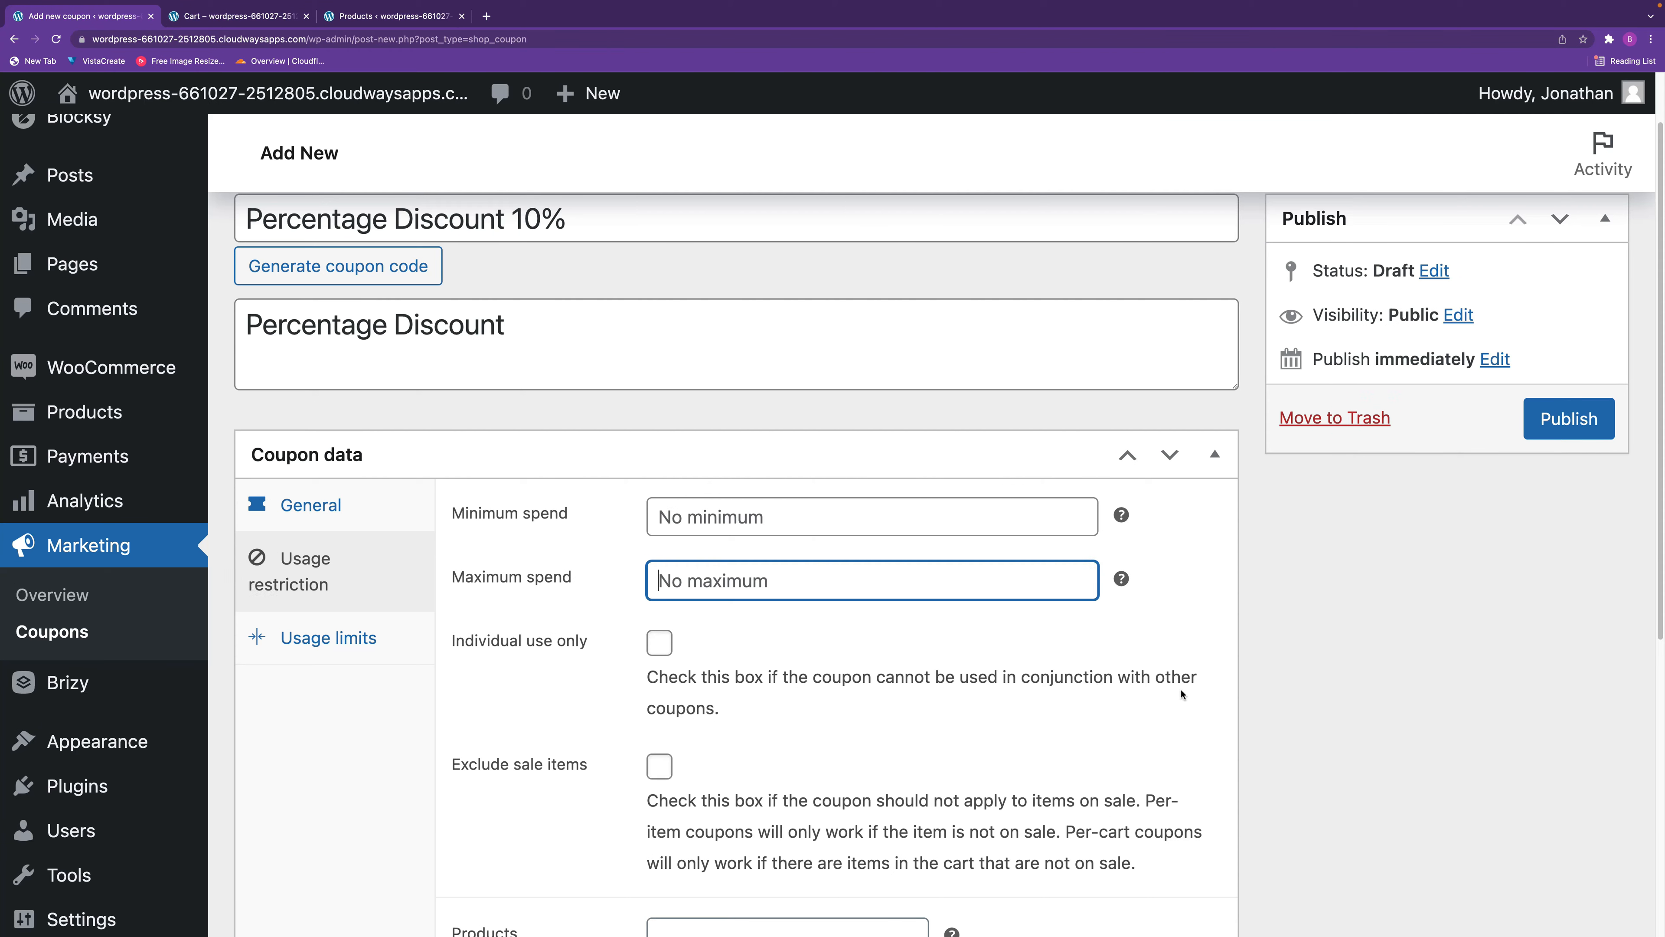
Try the individual use only and exclude sale items restrictions, switching each one off again.
click(663, 648)
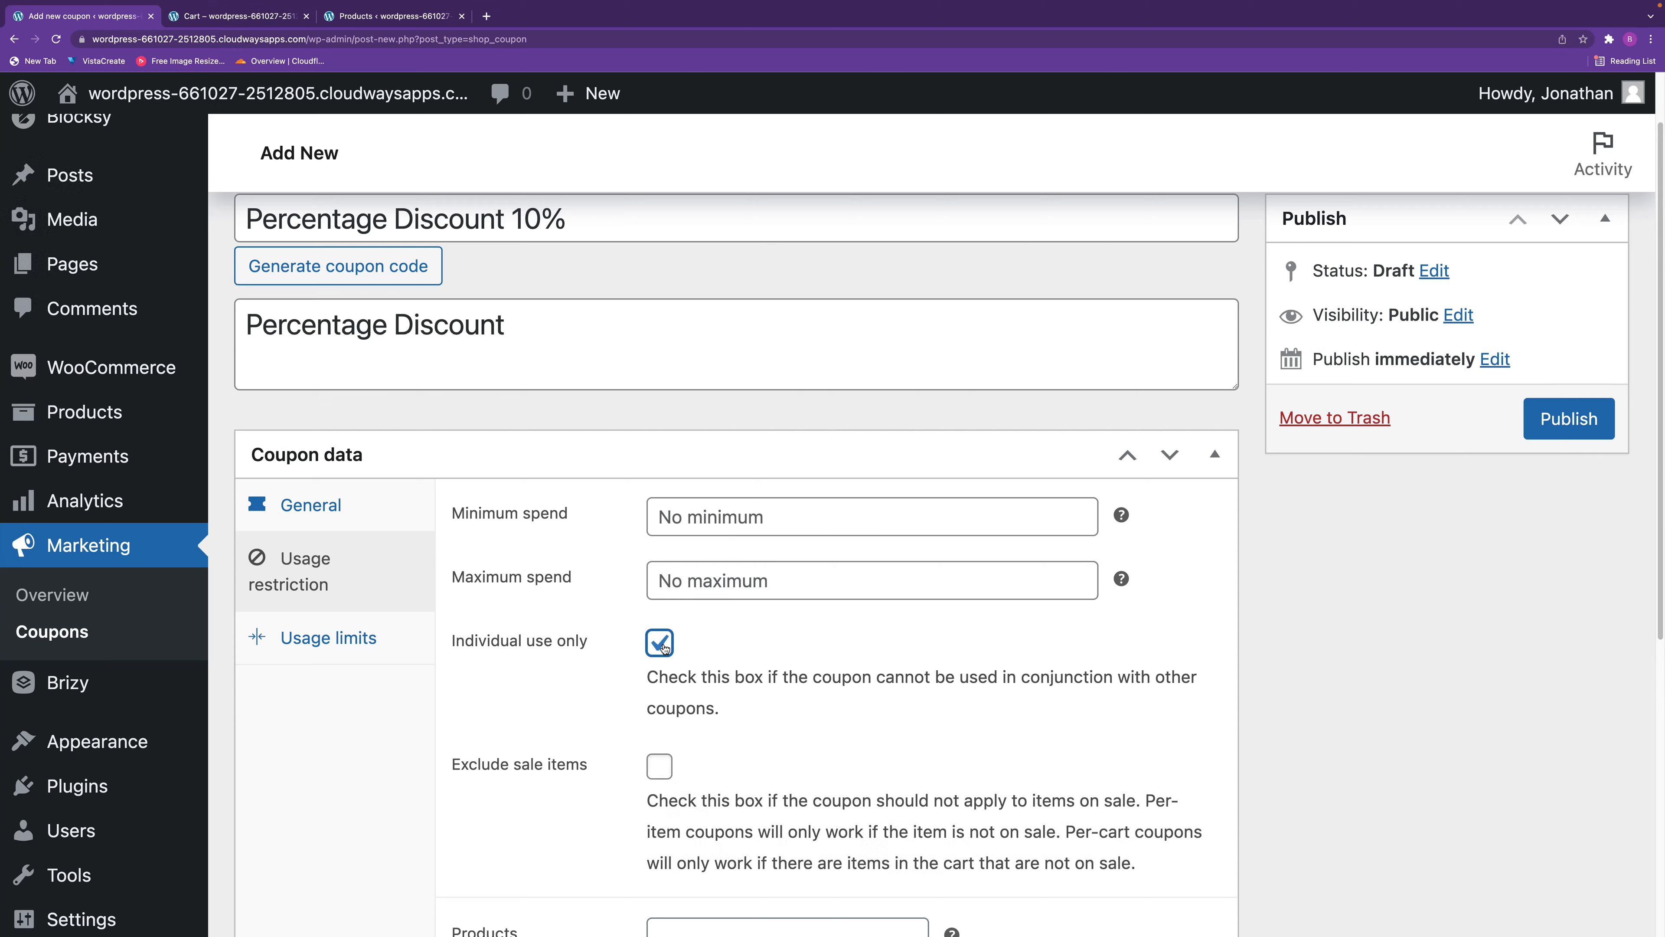
click(663, 648)
click(658, 772)
click(659, 771)
In the usage restrictions, try excluding the Coffee Table product from the coupon, and remove it again.
scroll(745, 805, down, 3)
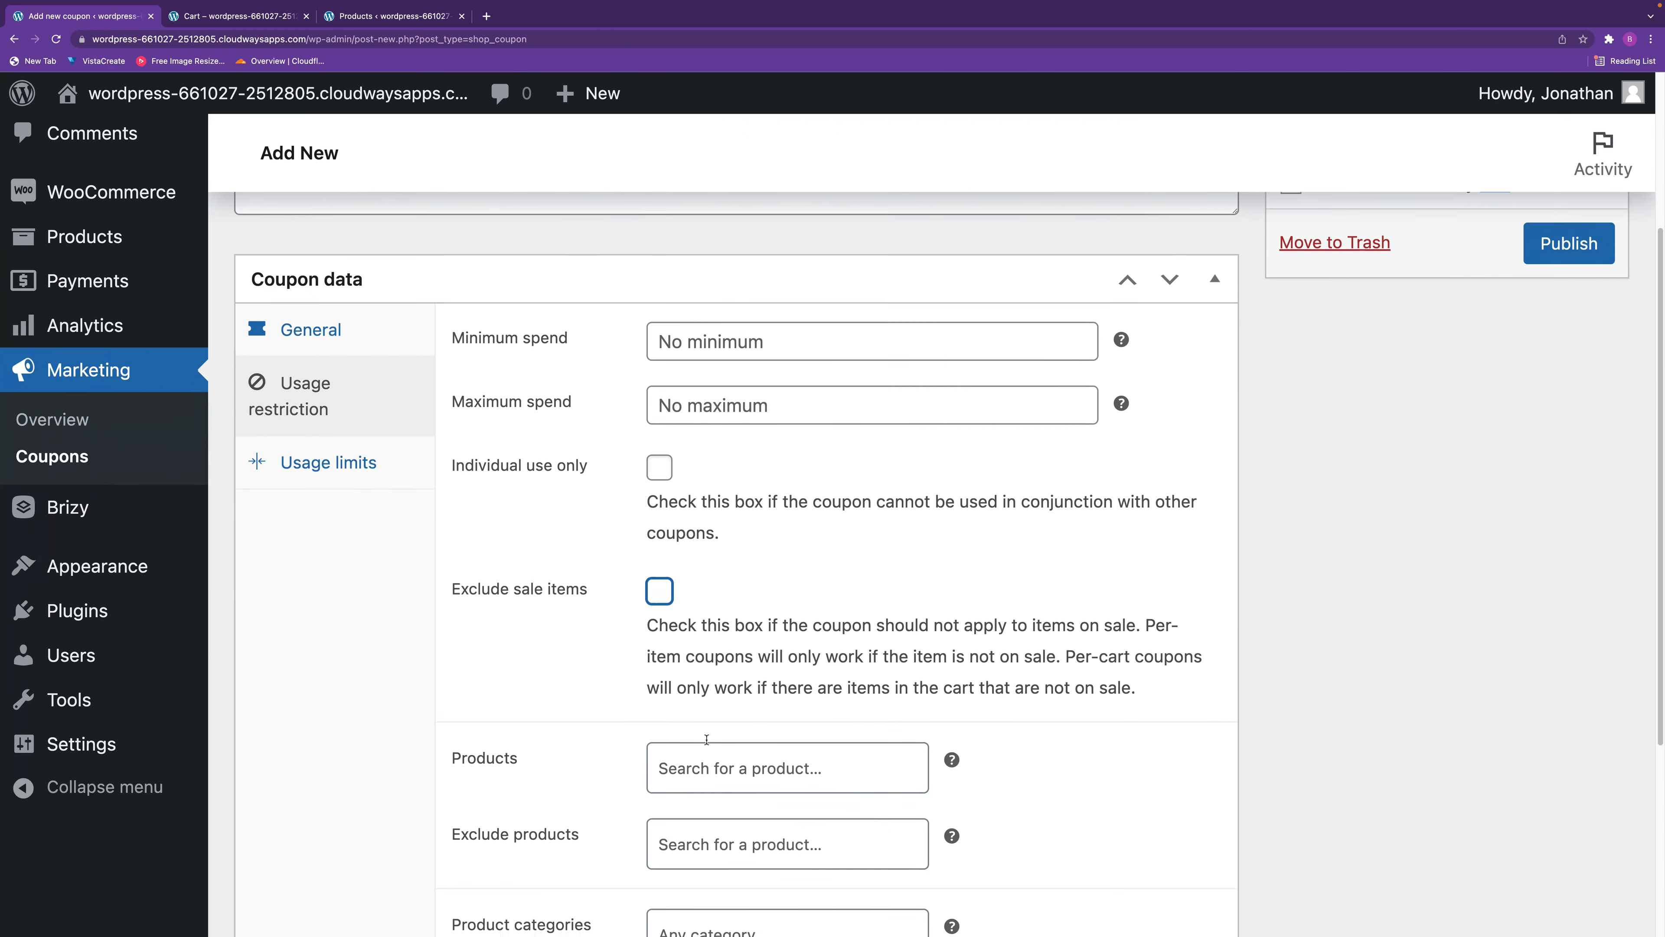
scroll(746, 806, down, 2)
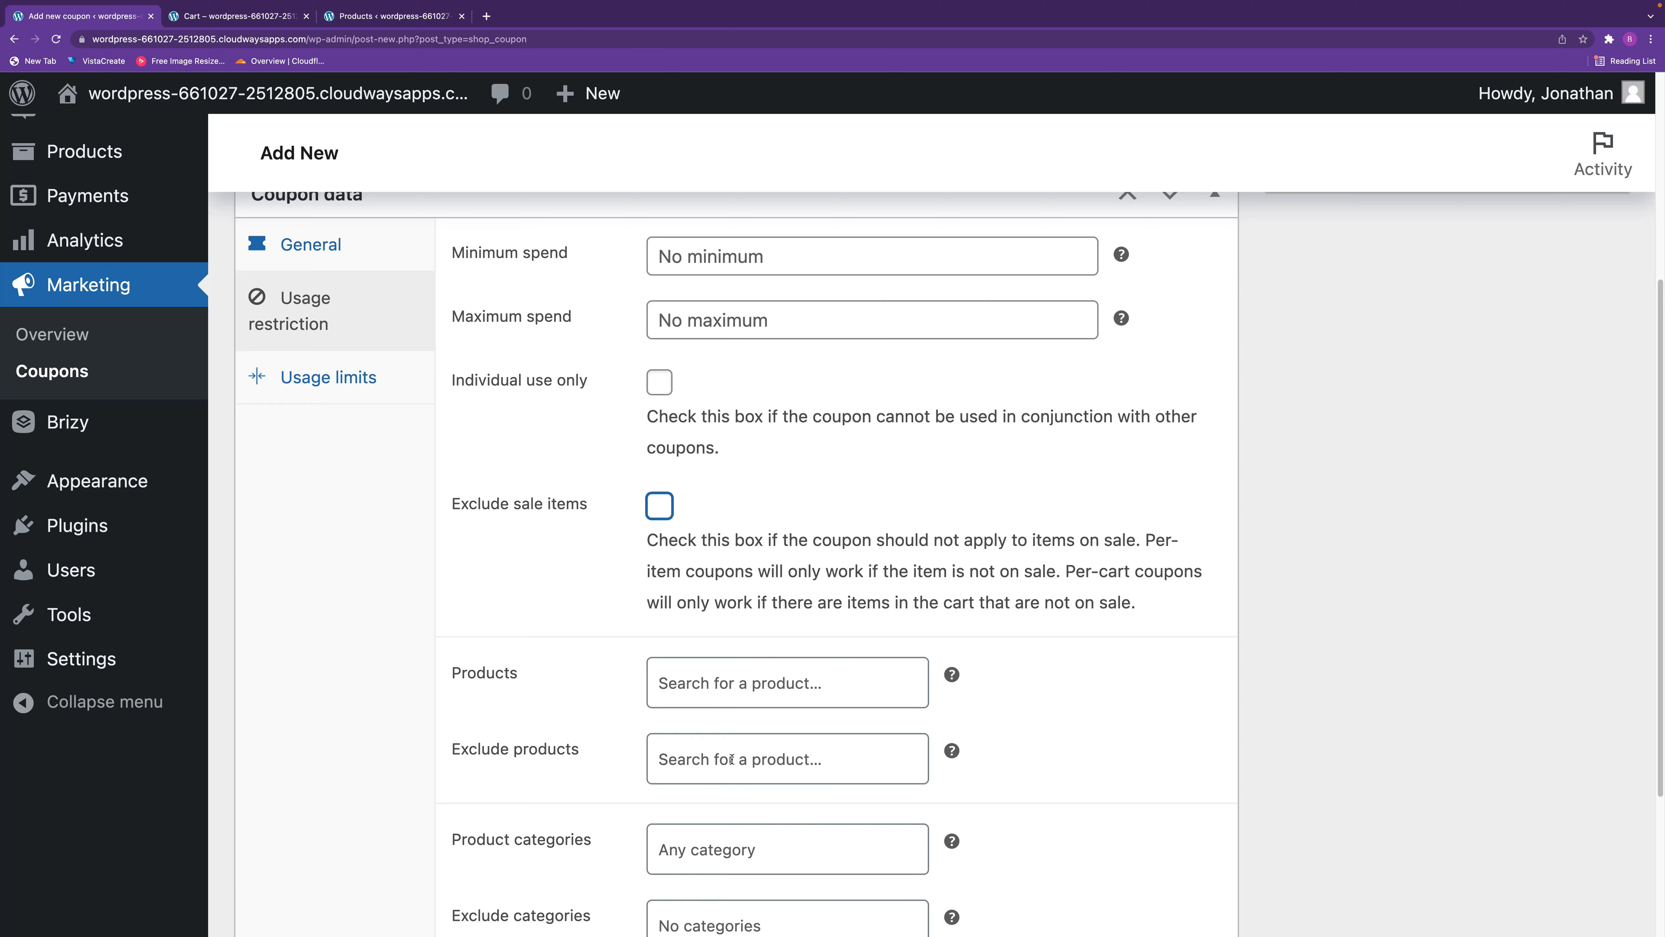
click(731, 759)
text(co)
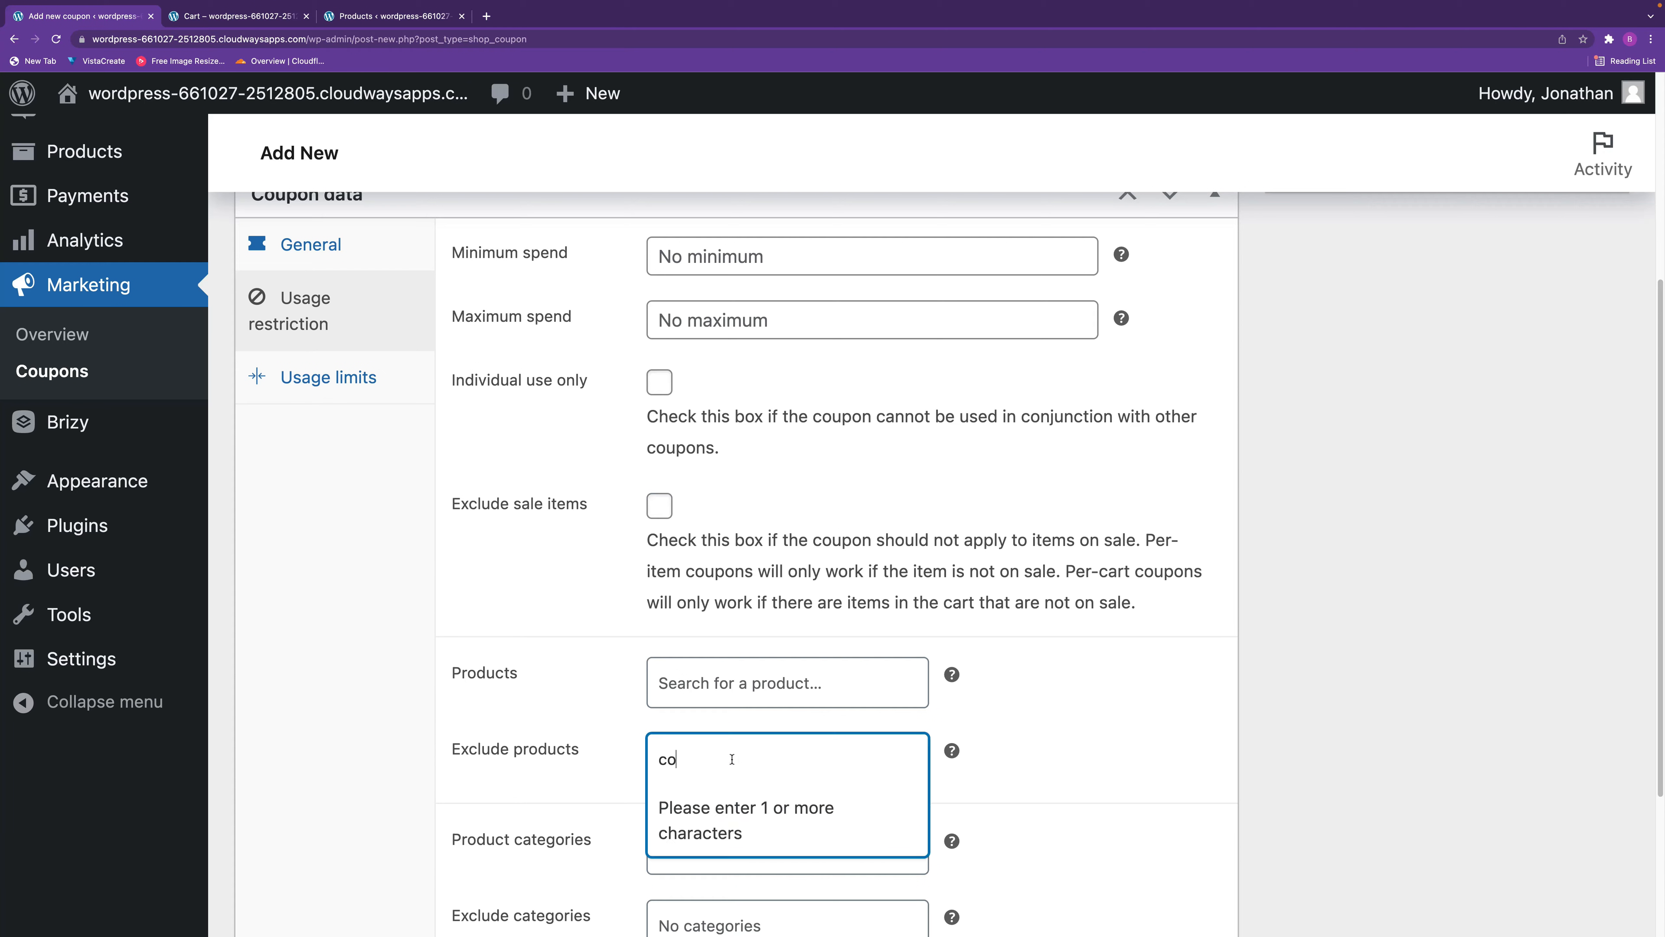
text(ff)
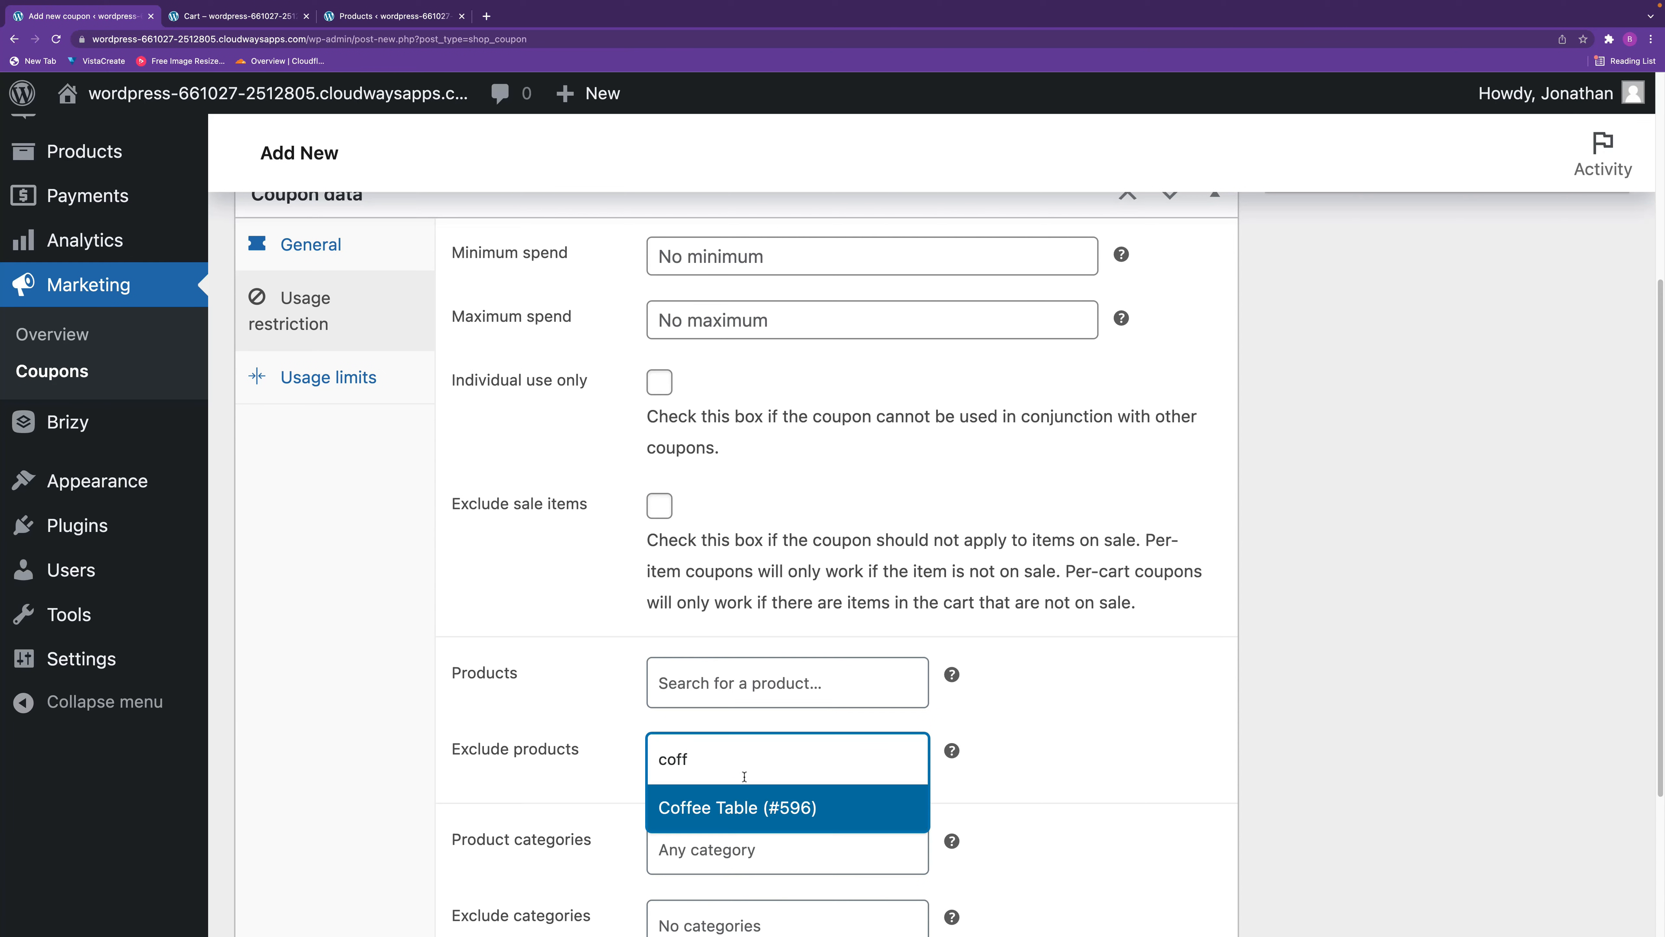
click(760, 808)
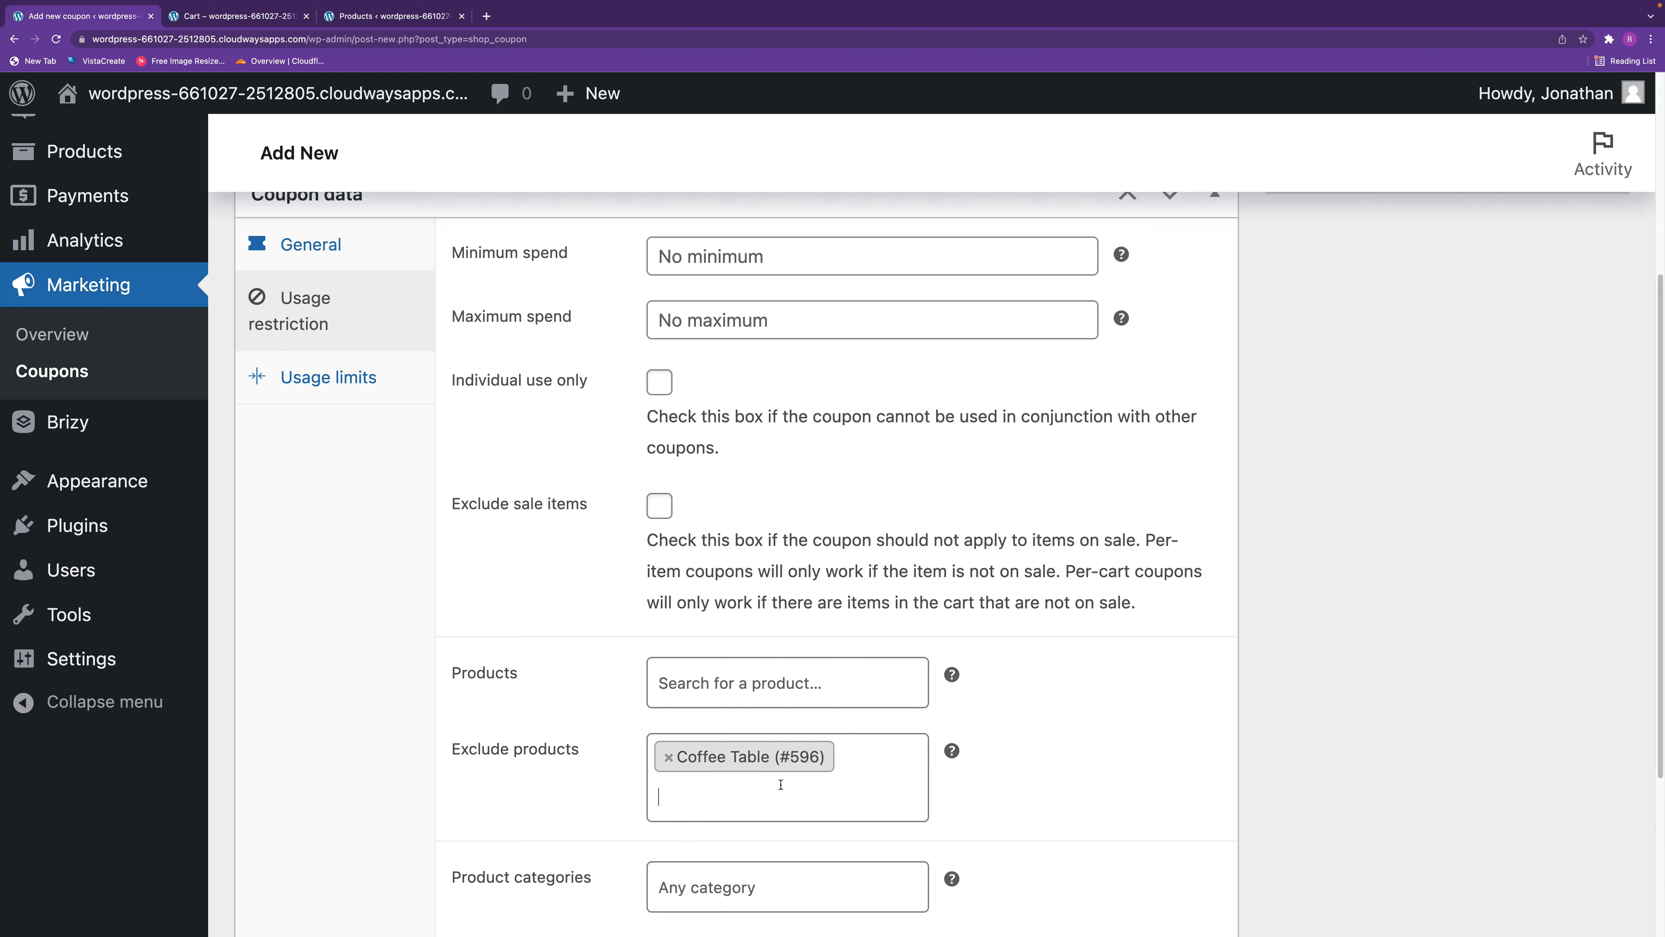
key(BackSpace)
key(BackSpace)
click(1005, 782)
Examine the choices for product categories and excluded categories, and the help text for the allowed emails restriction.
scroll(1022, 788, down, 1)
scroll(930, 831, down, 3)
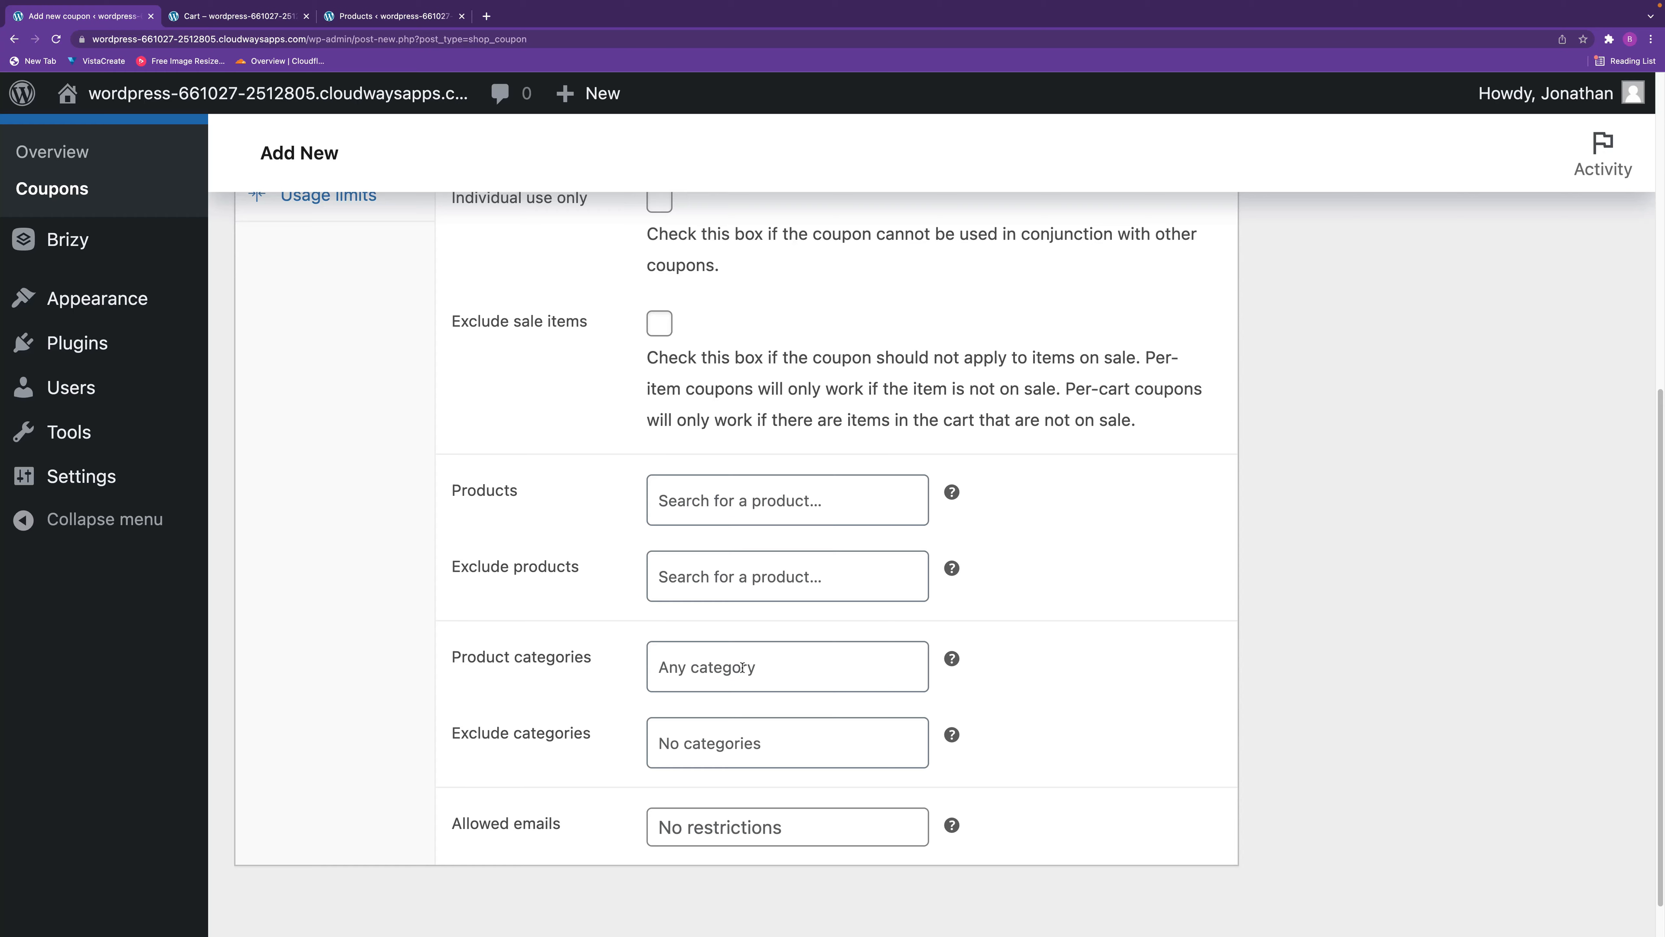
click(743, 667)
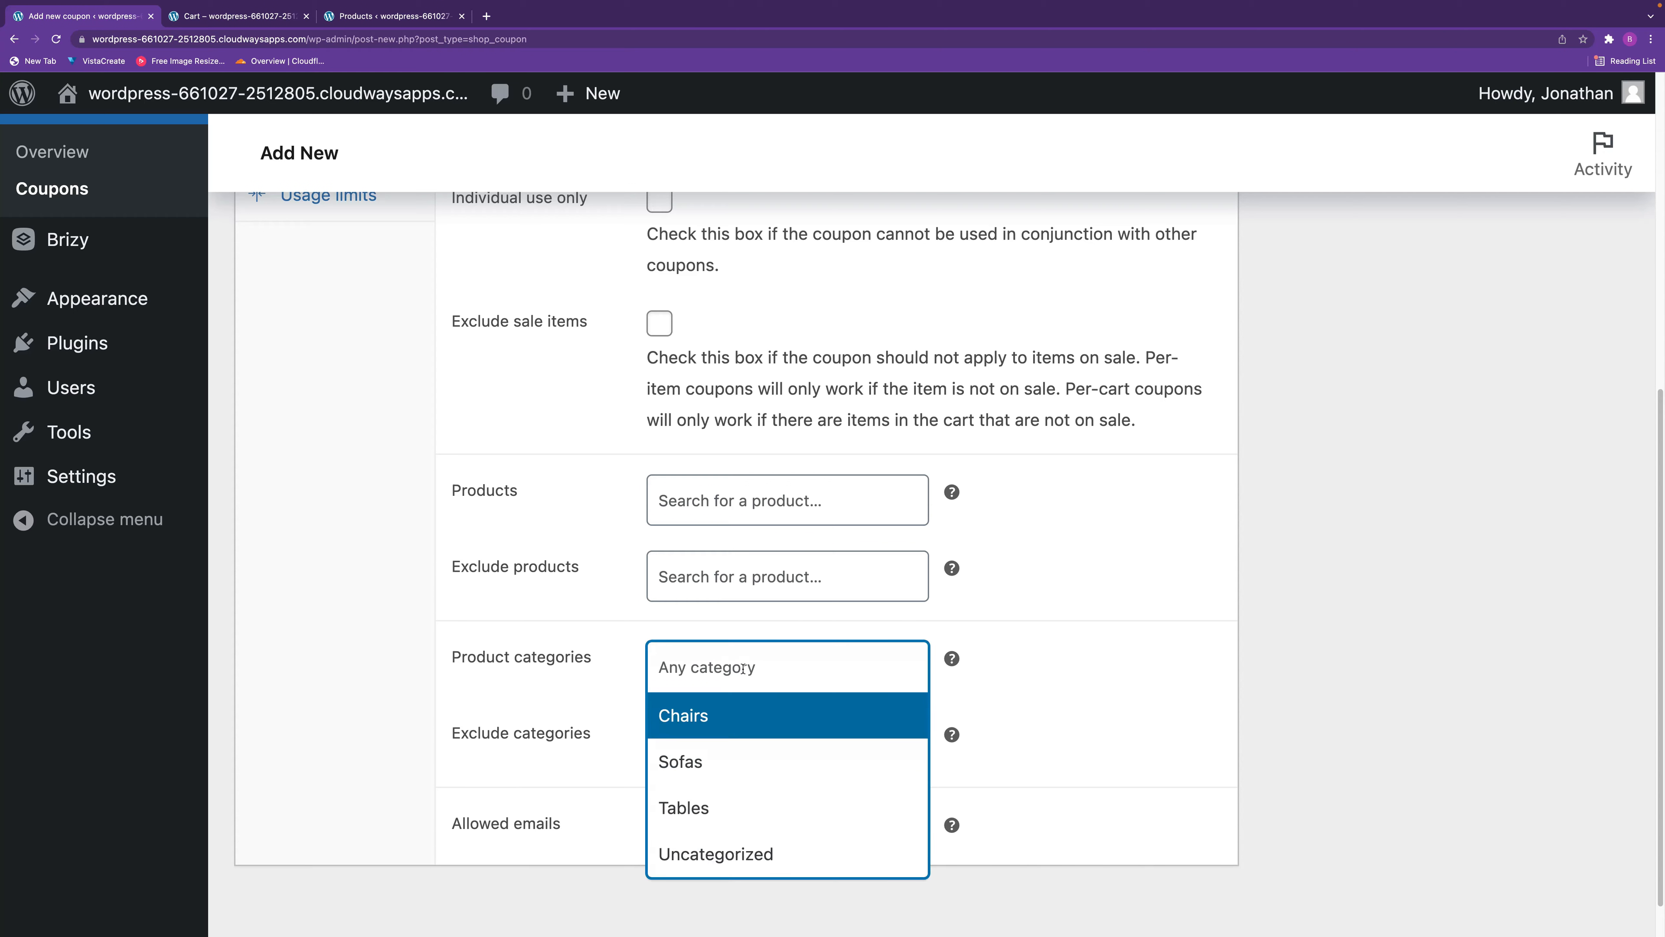
click(1043, 706)
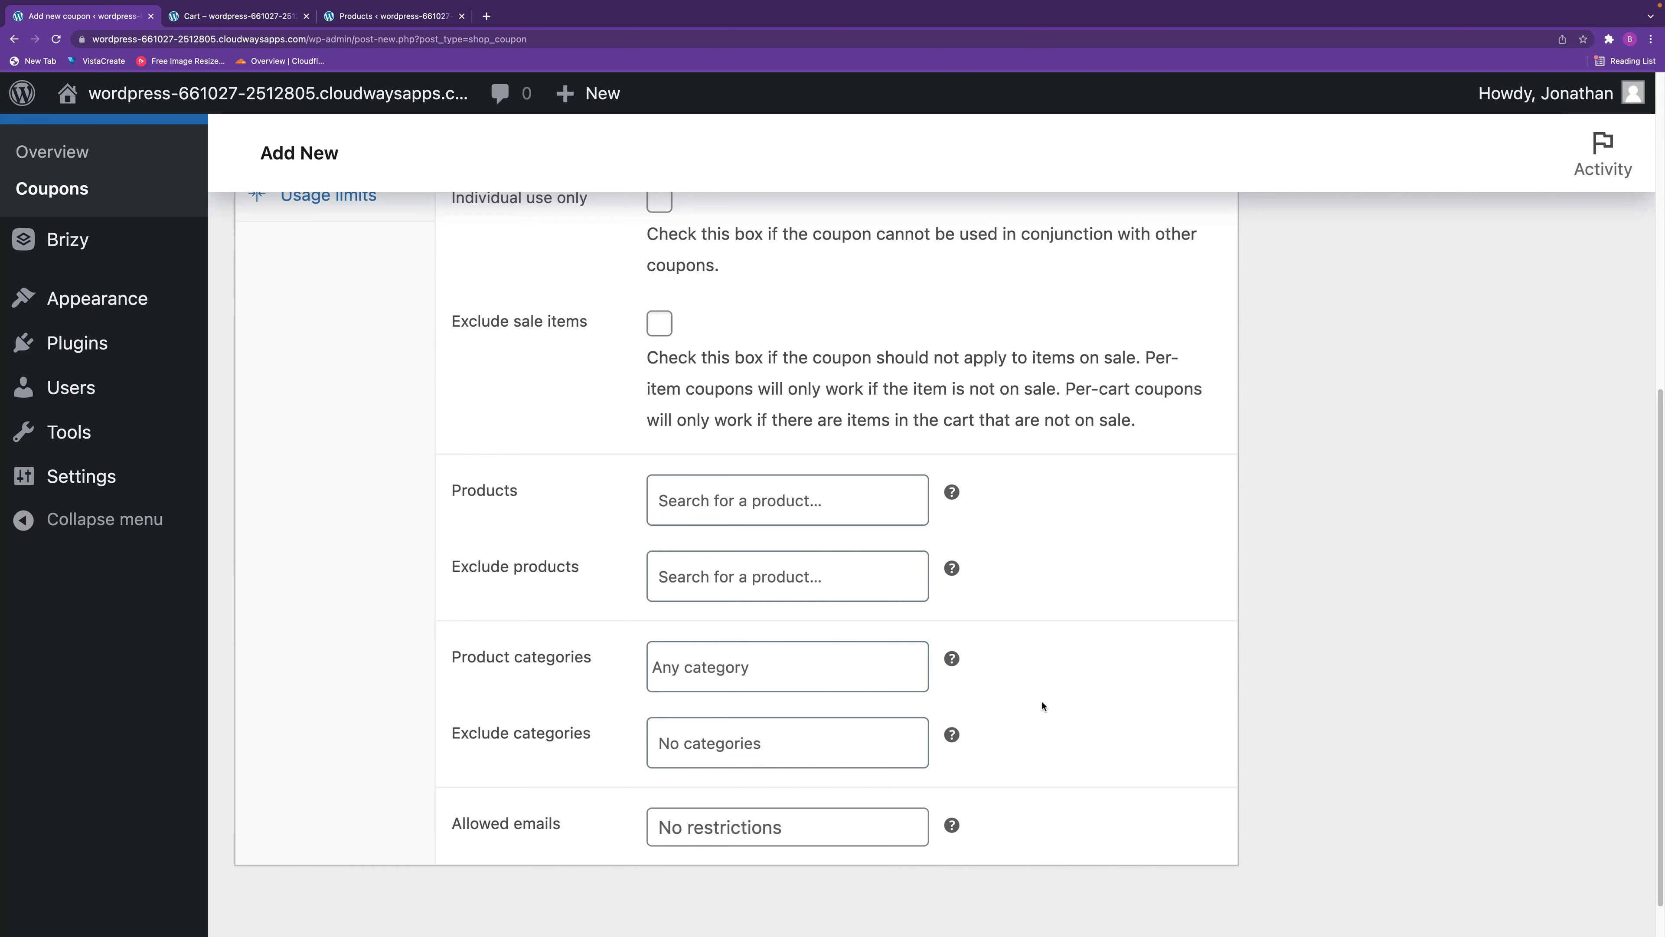
click(758, 744)
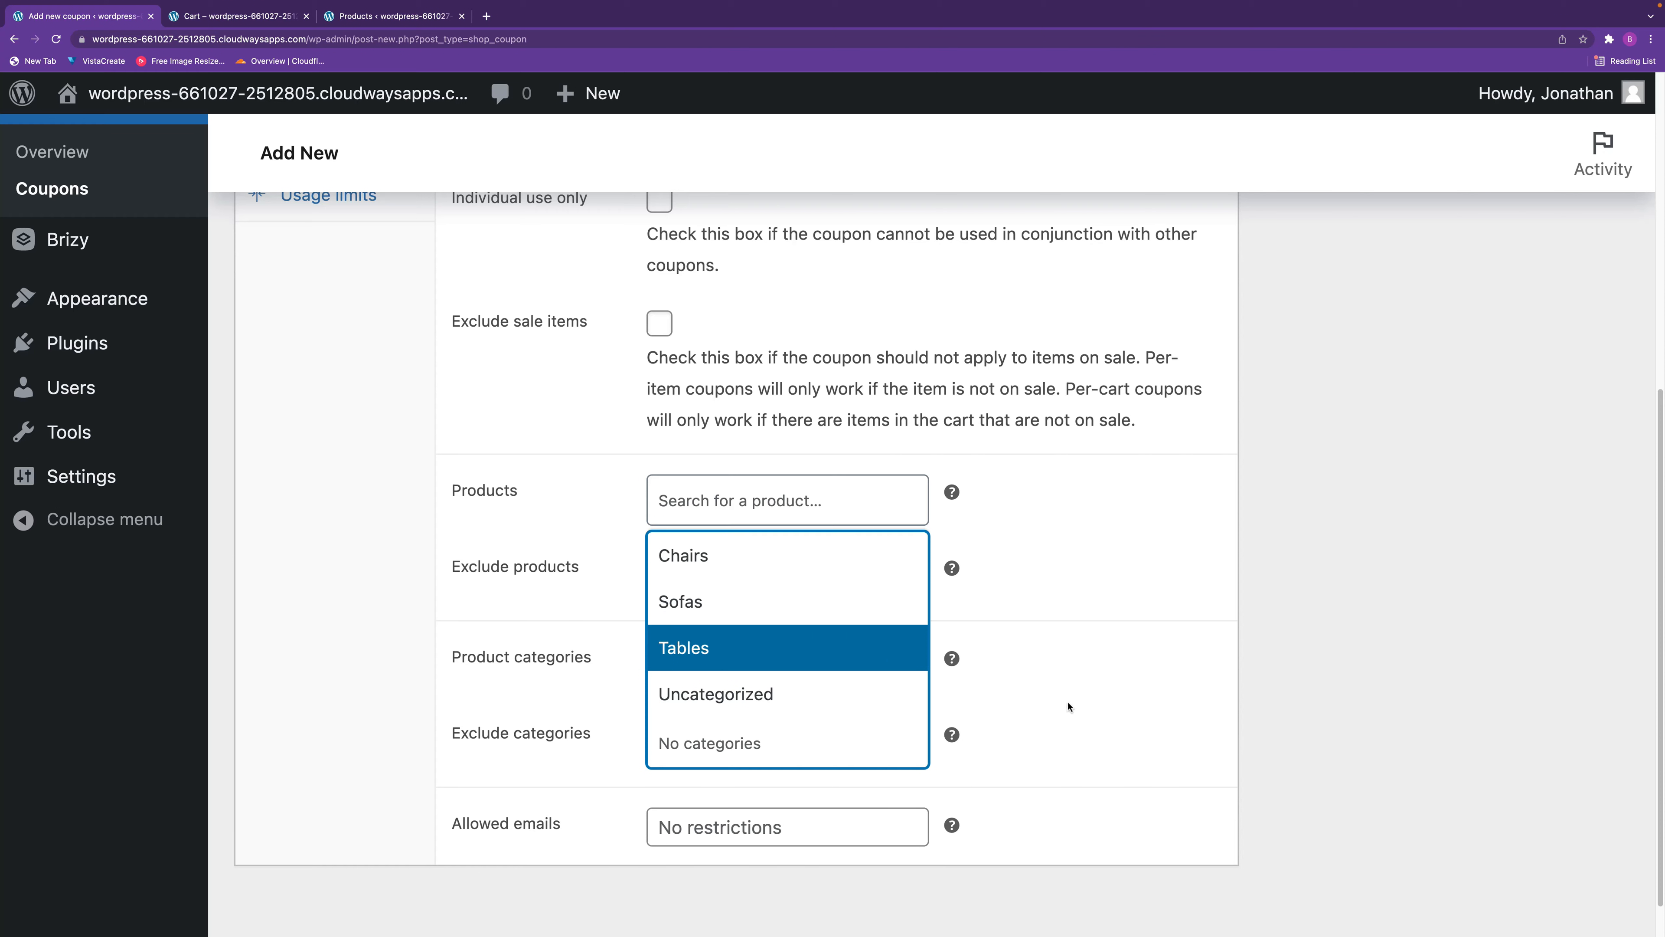
click(1085, 692)
click(807, 825)
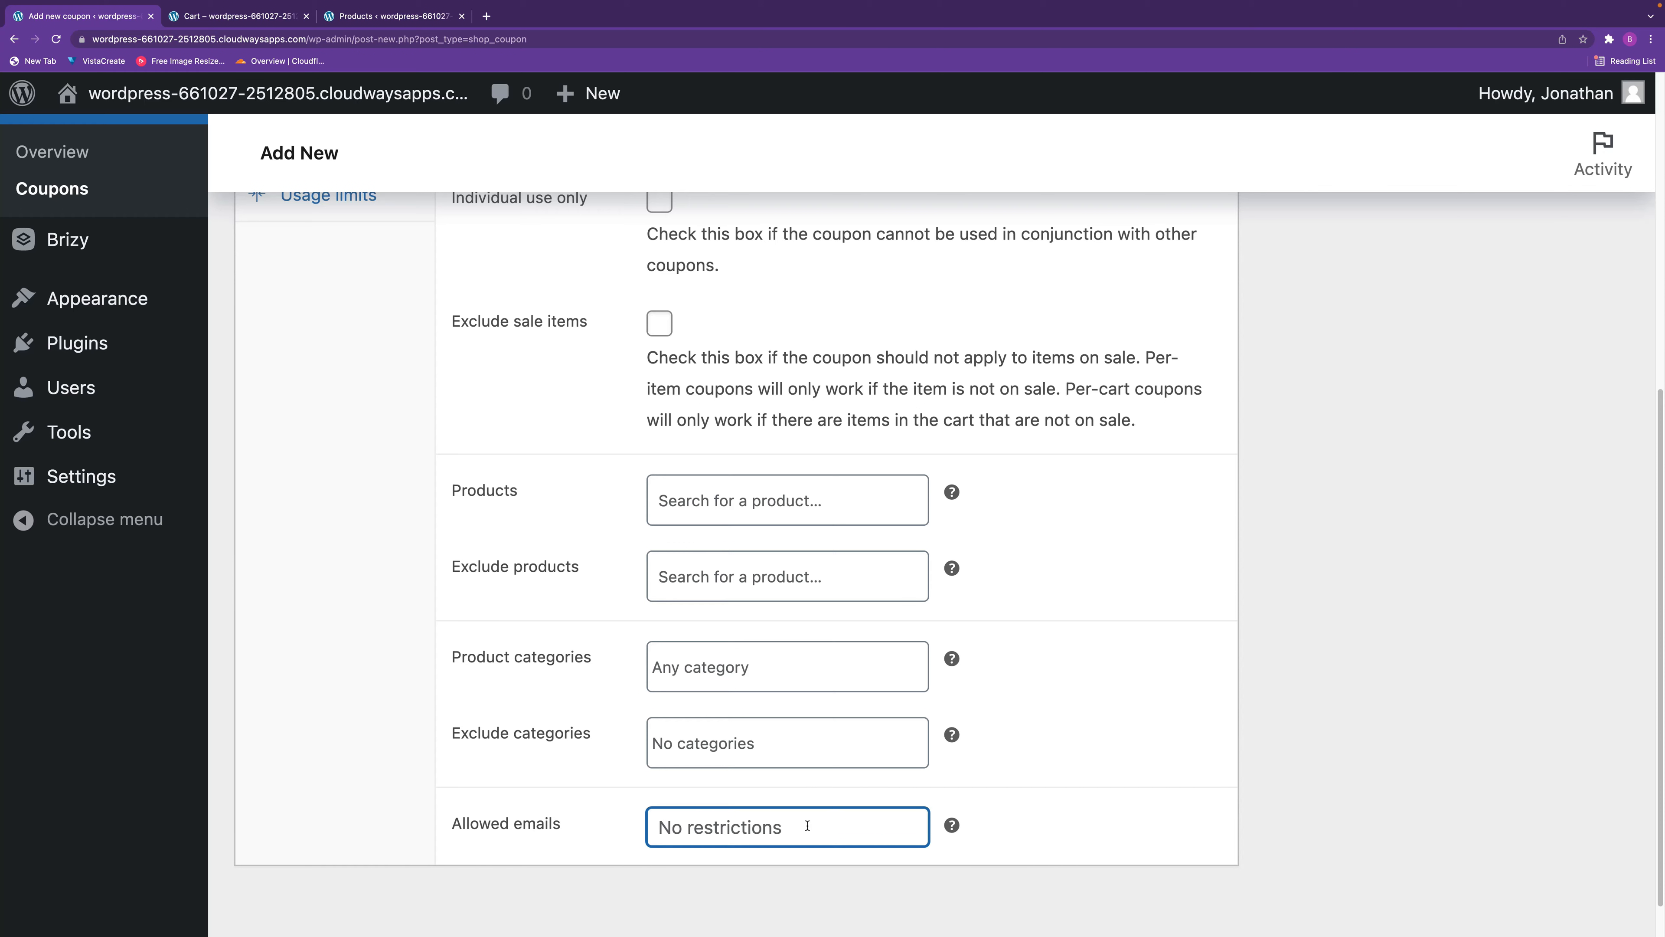
mouse_move(946, 829)
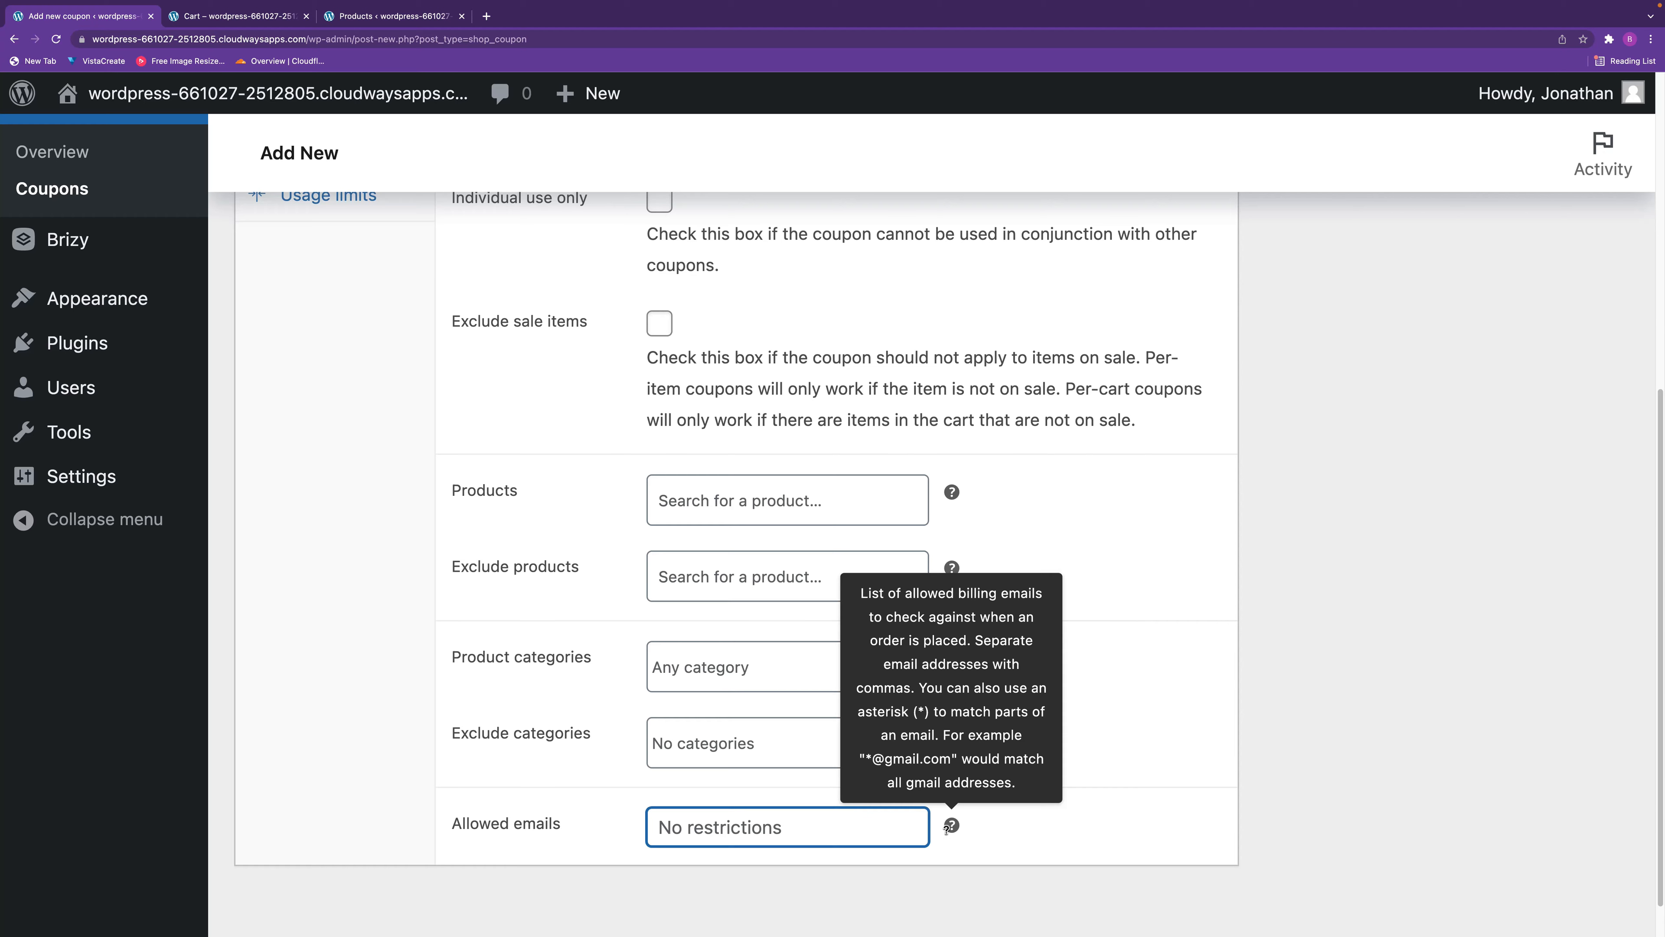
click(1034, 832)
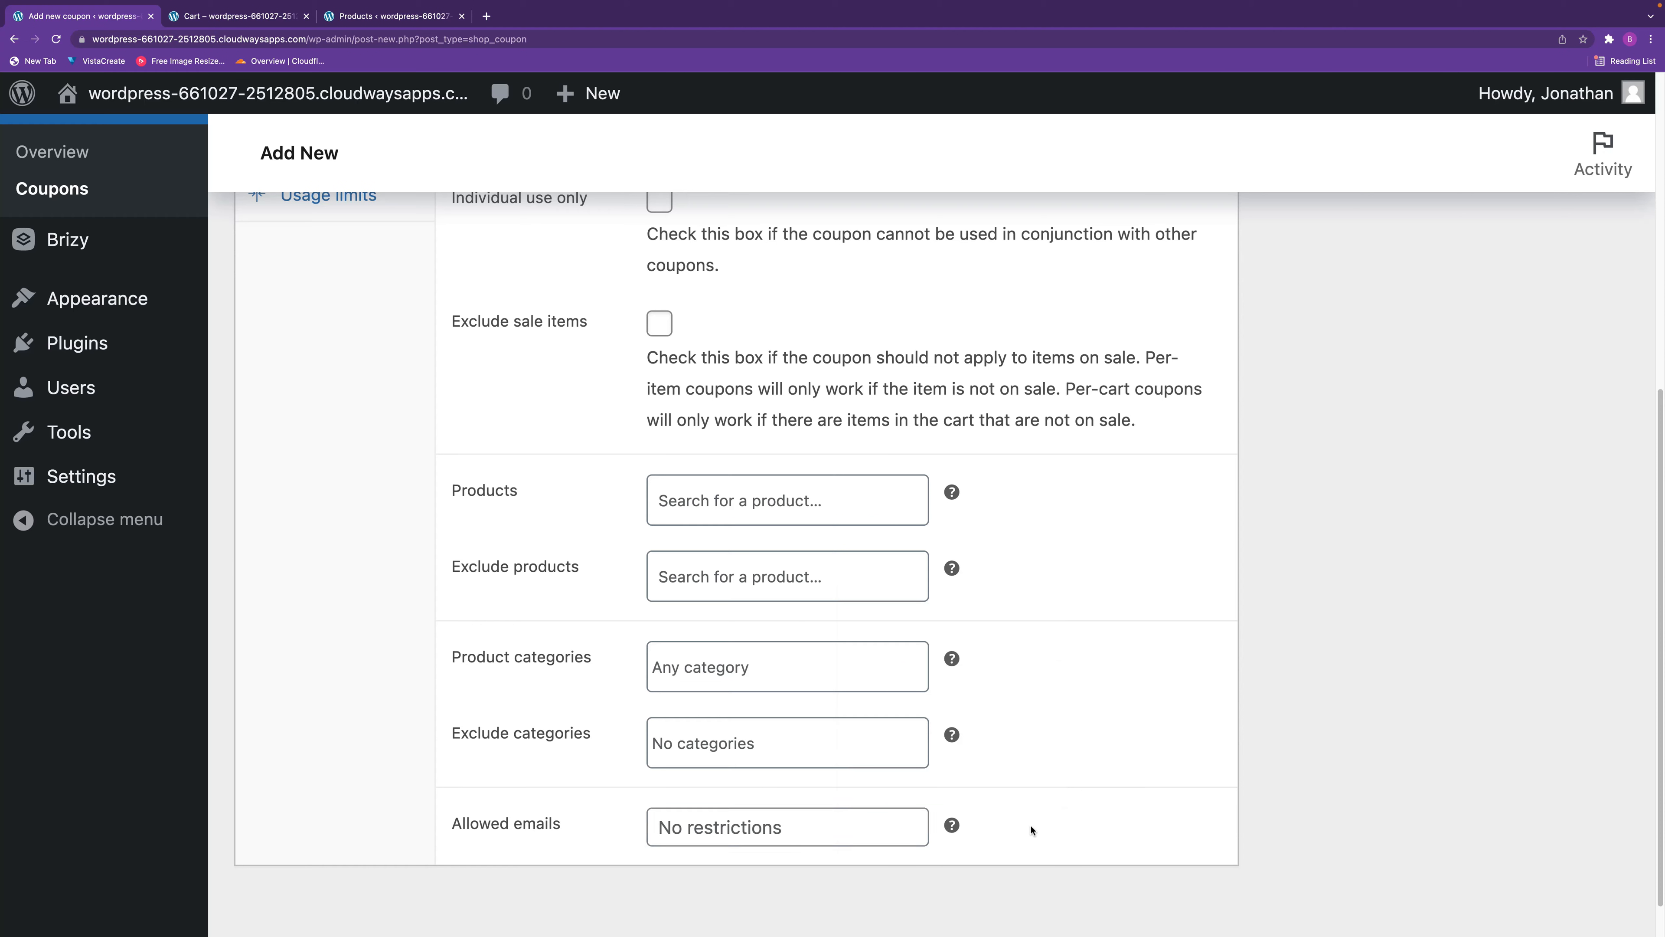
Return to the coupon's general settings and publish the coupon.
scroll(918, 777, up, 5)
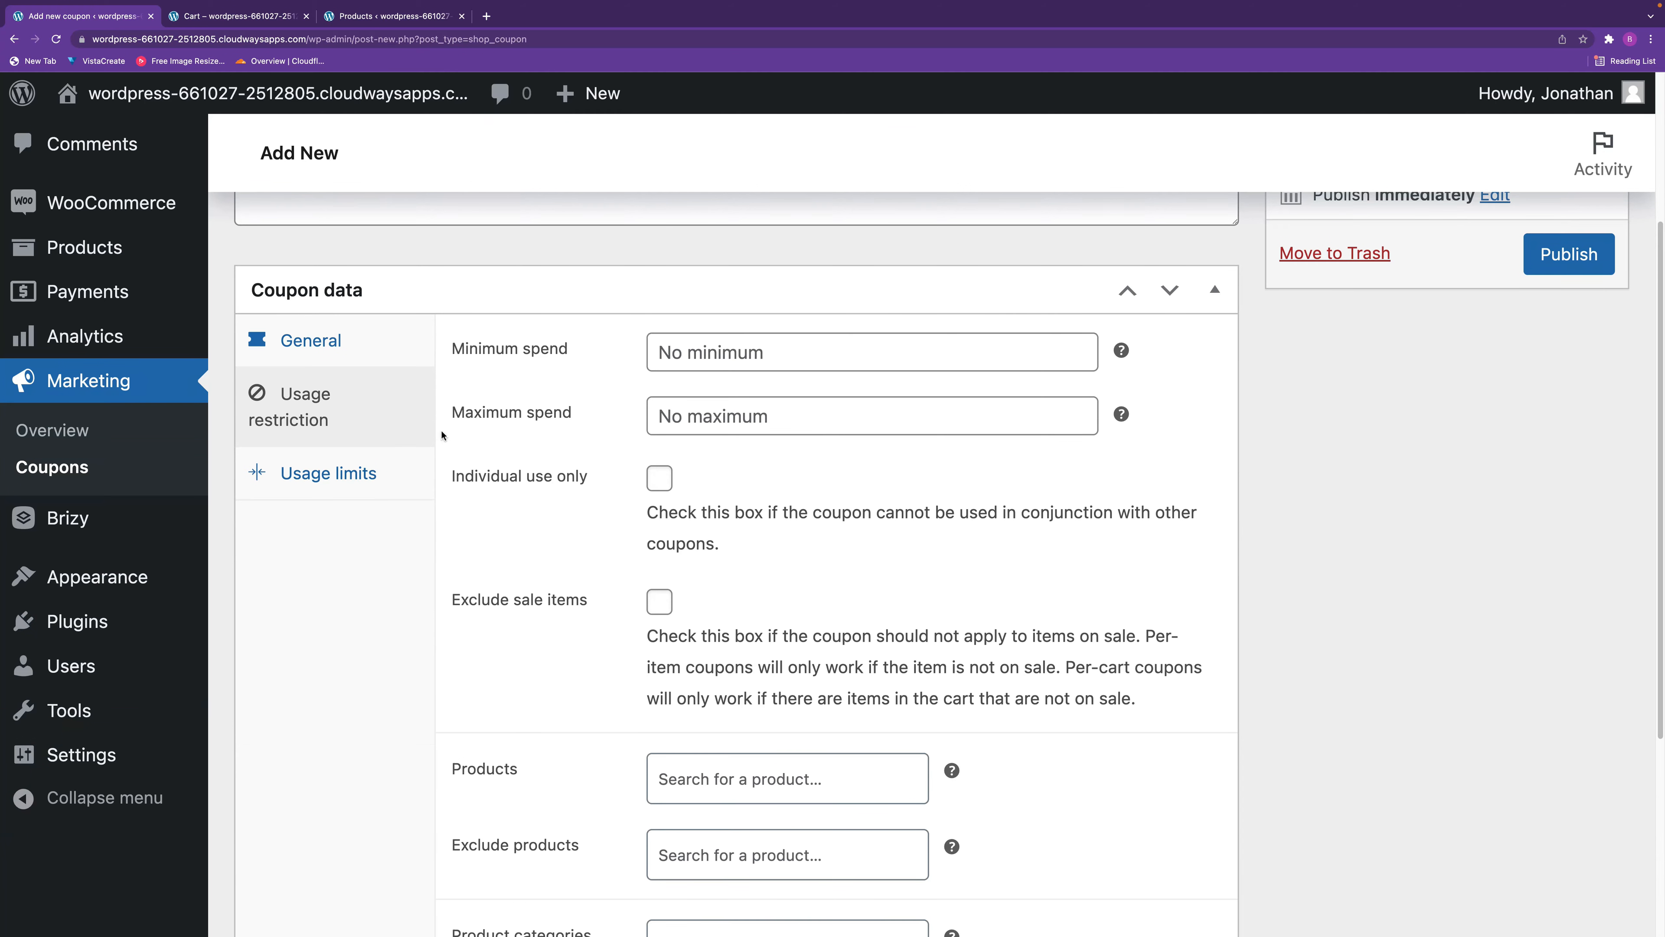
scroll(977, 569, up, 1)
scroll(962, 572, up, 3)
scroll(962, 574, down, 4)
click(353, 345)
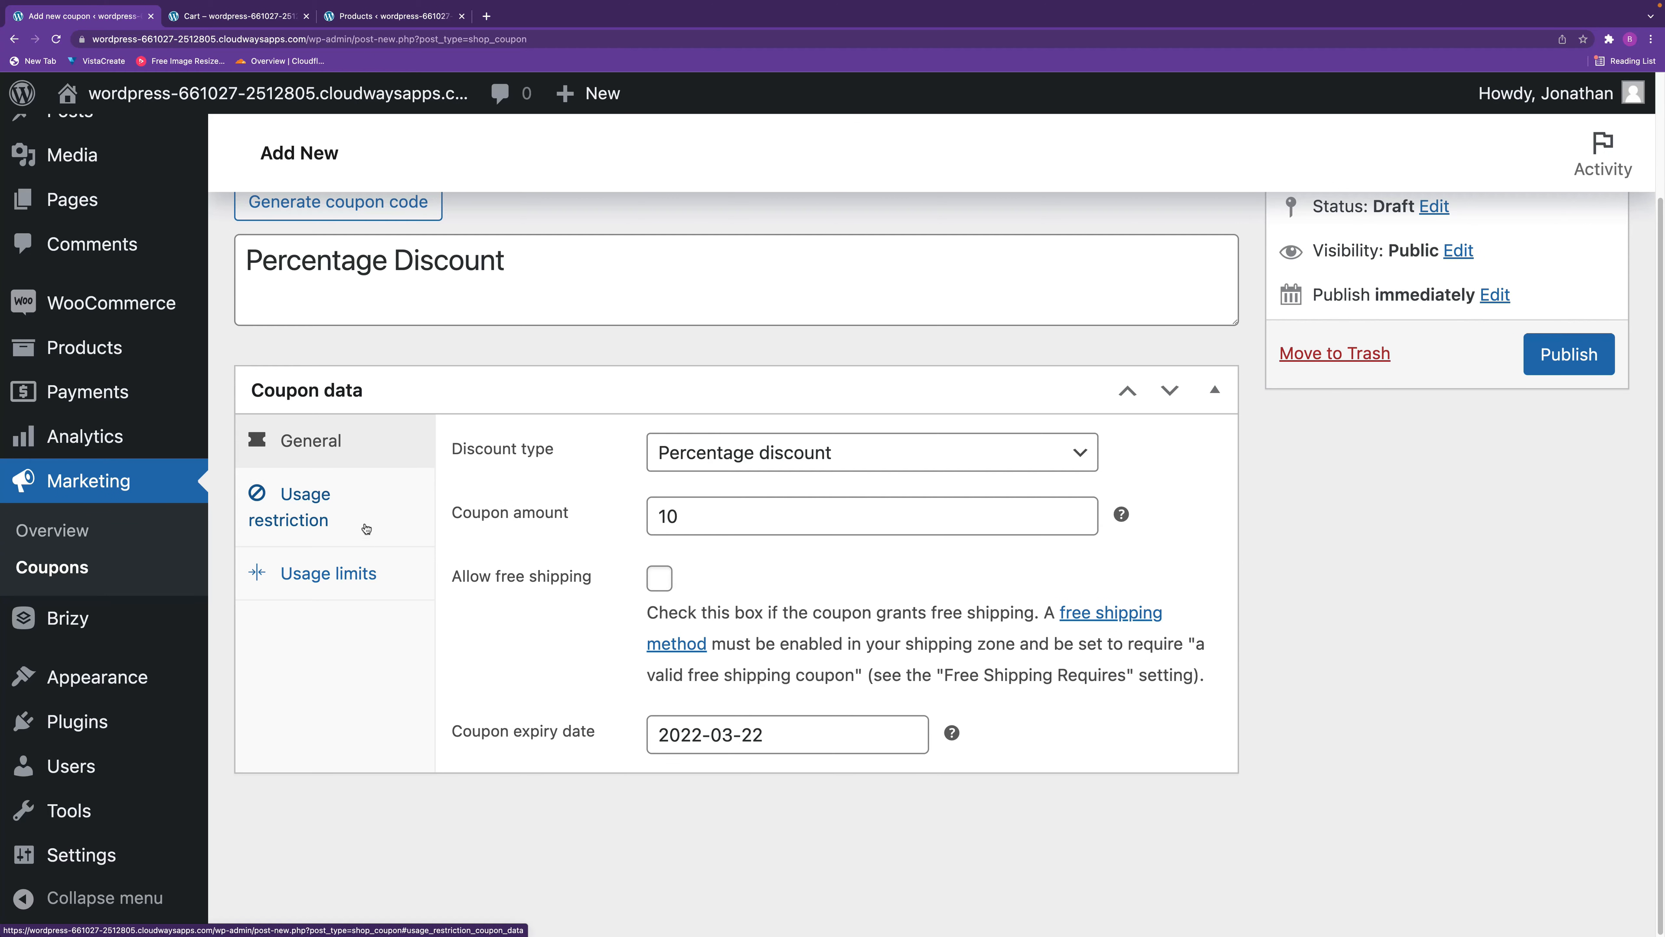
scroll(1601, 373, up, 2)
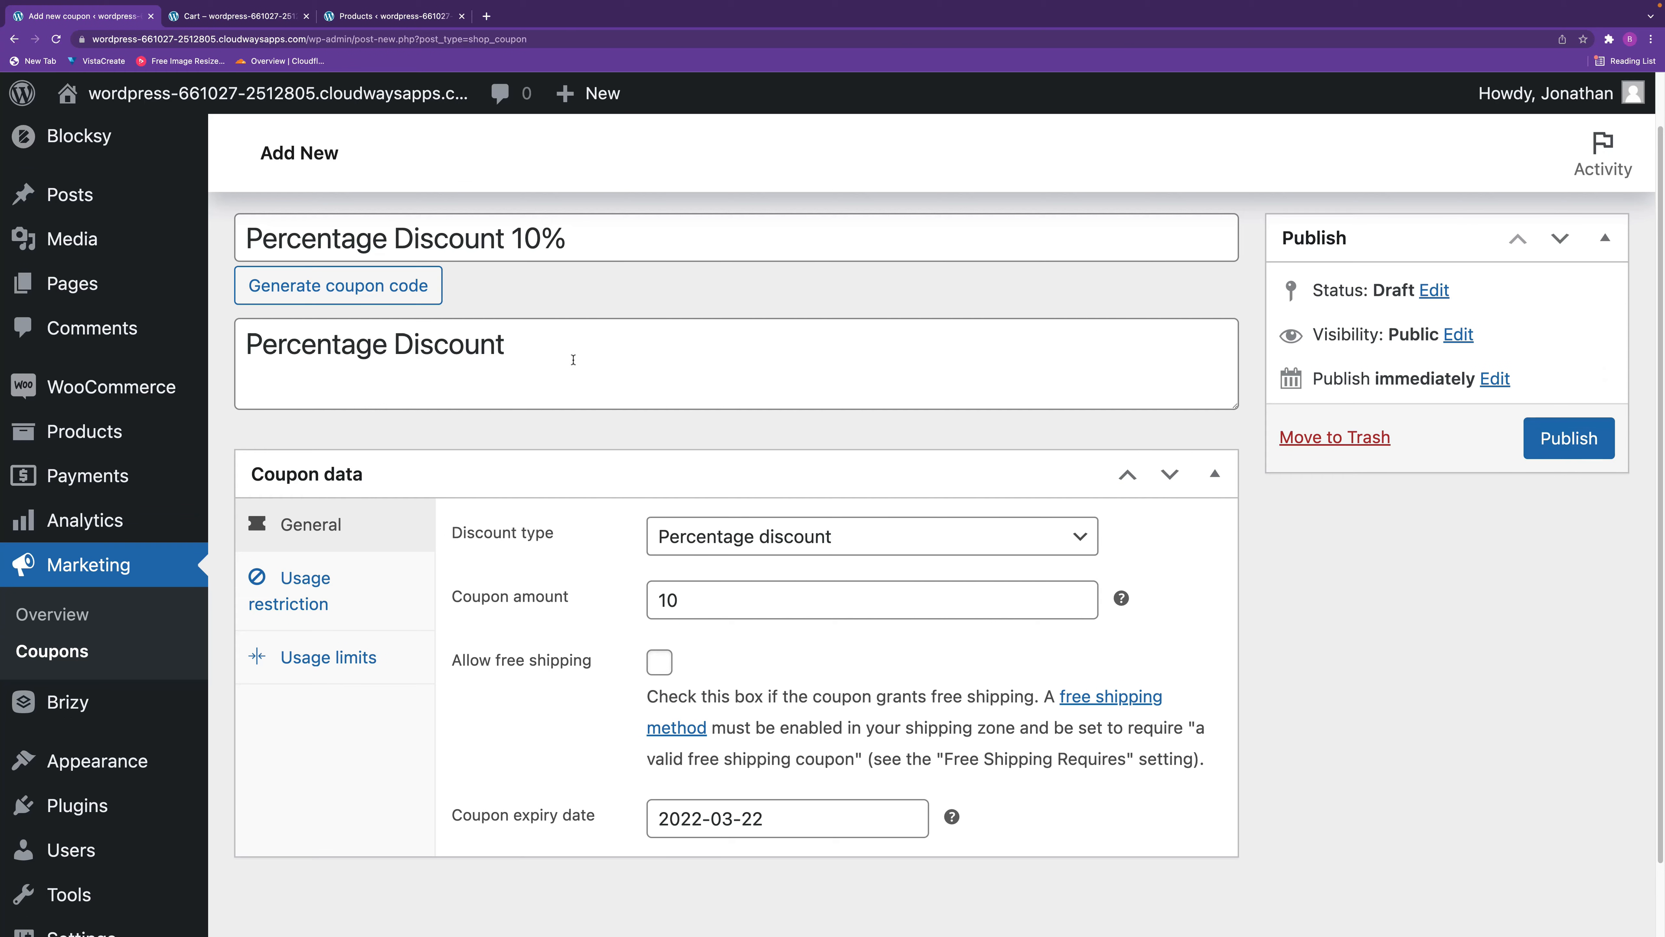
click(1570, 439)
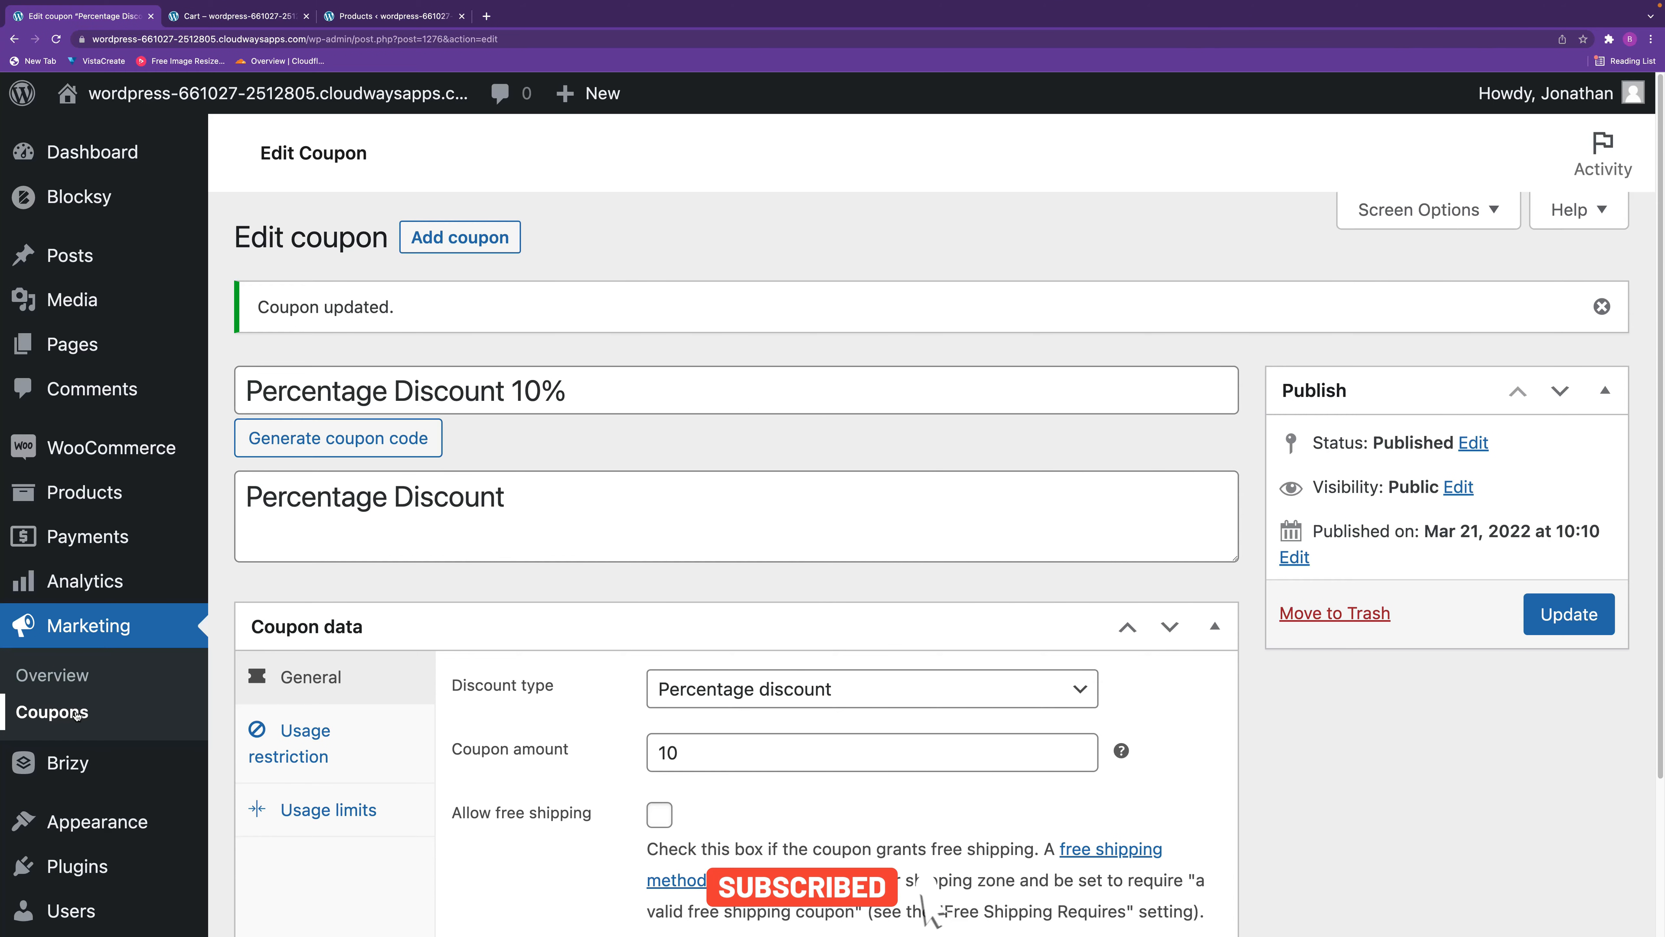
Open the percentage discount coupon for editing from the coupons list and copy its code.
click(75, 714)
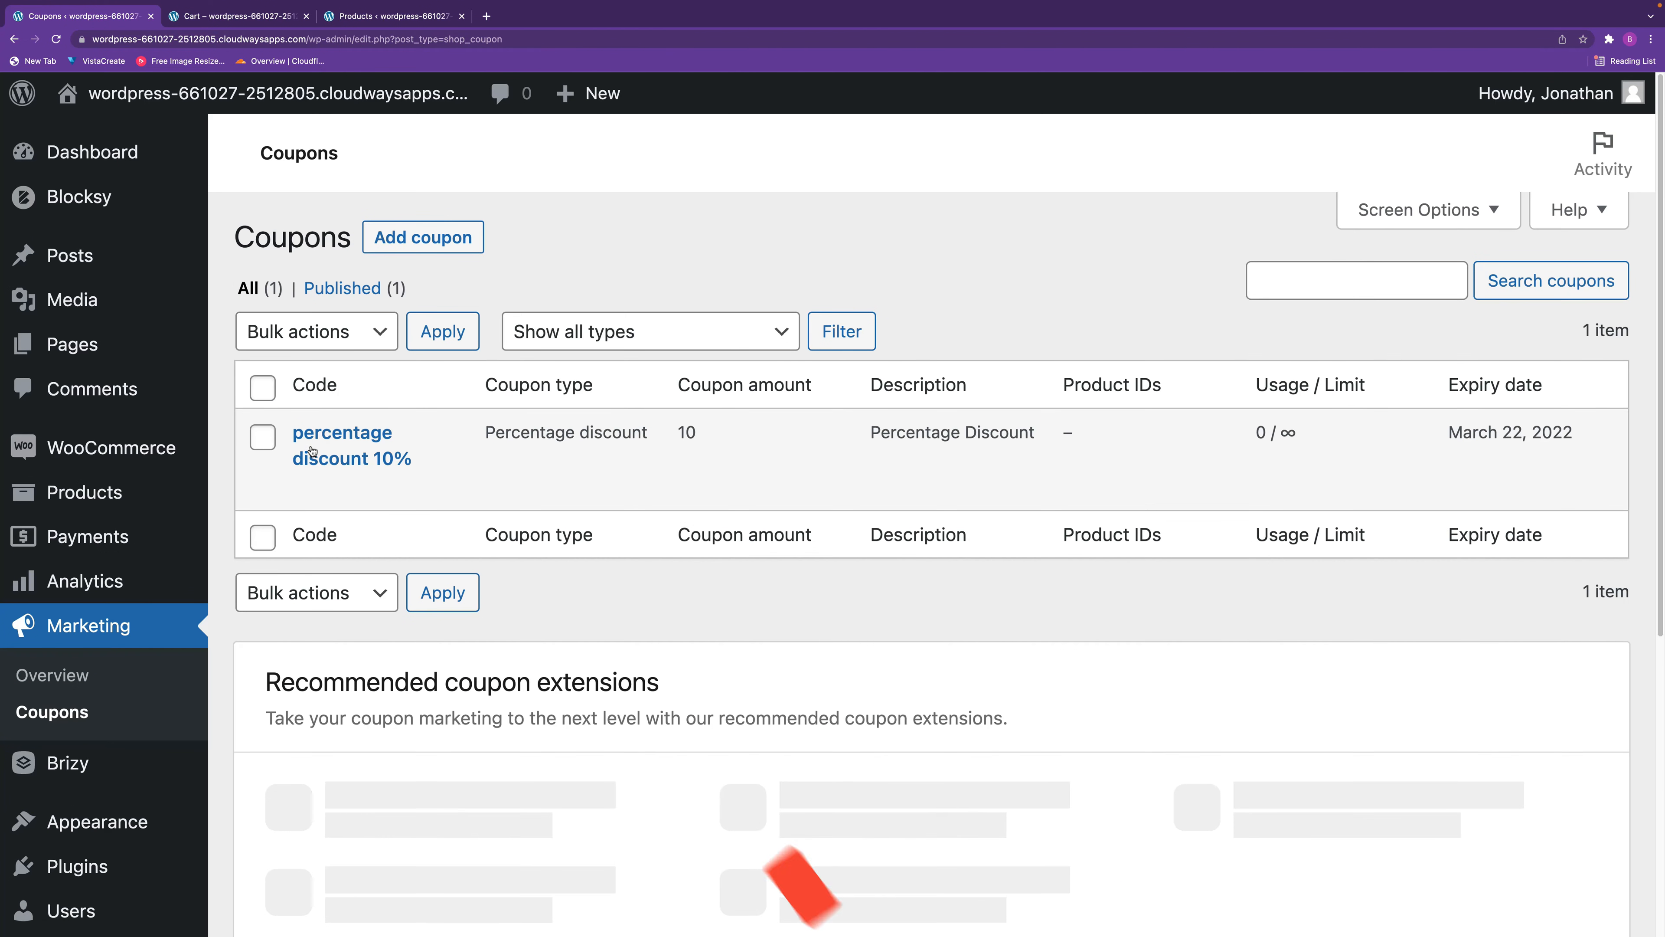
mouse_move(370, 441)
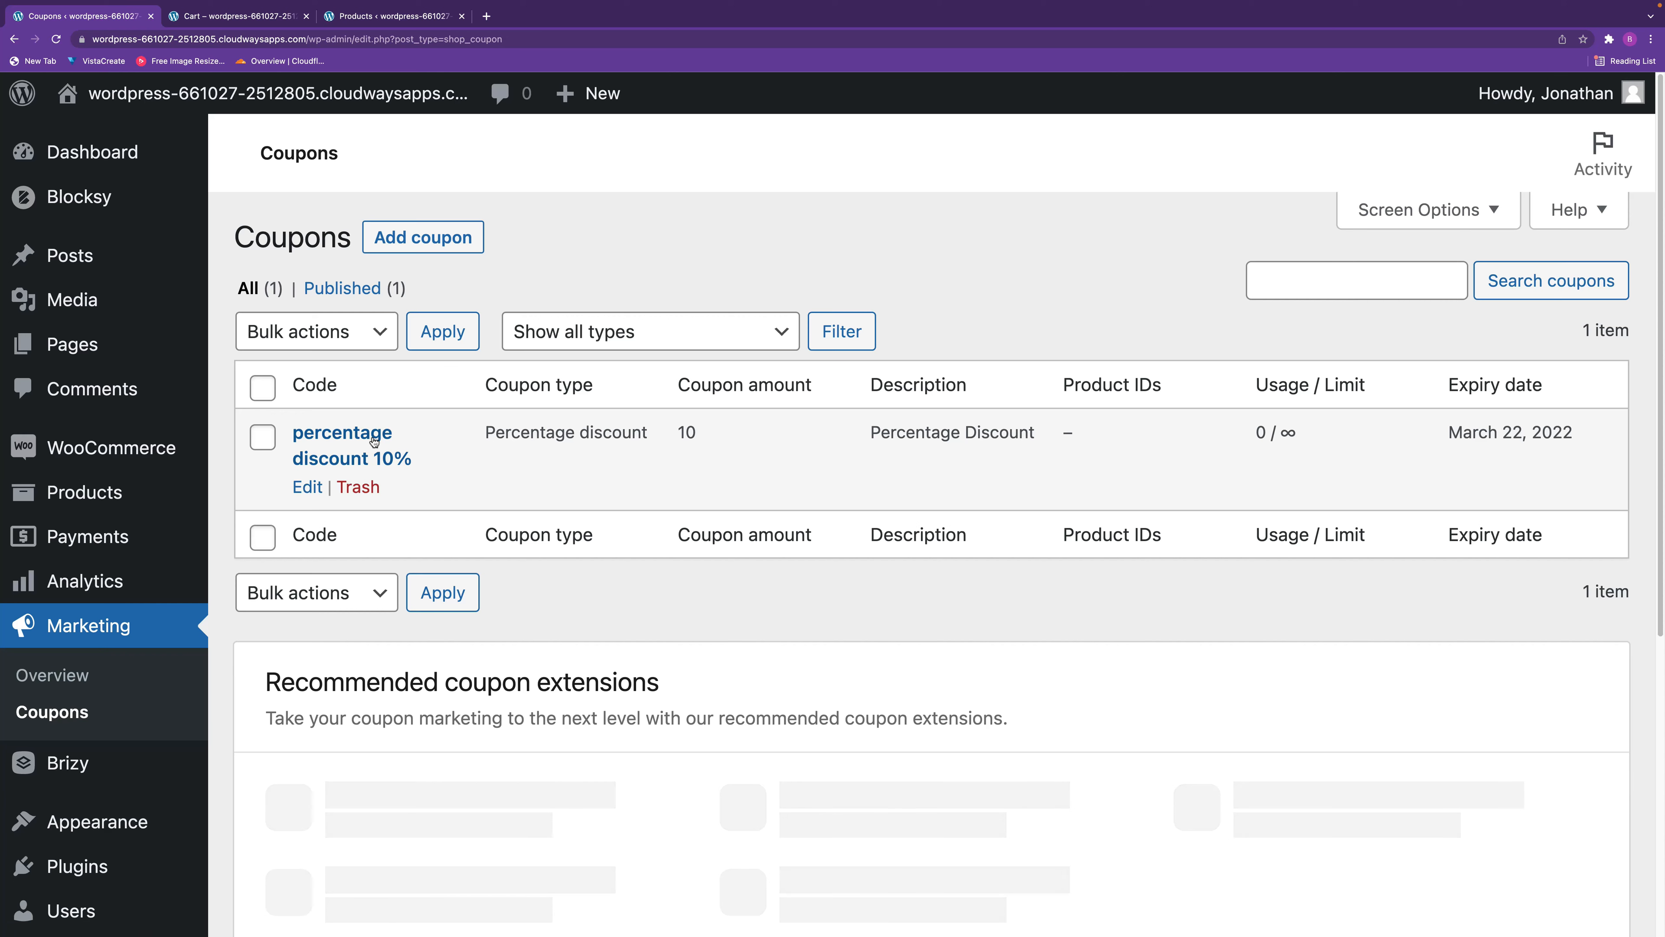
click(306, 488)
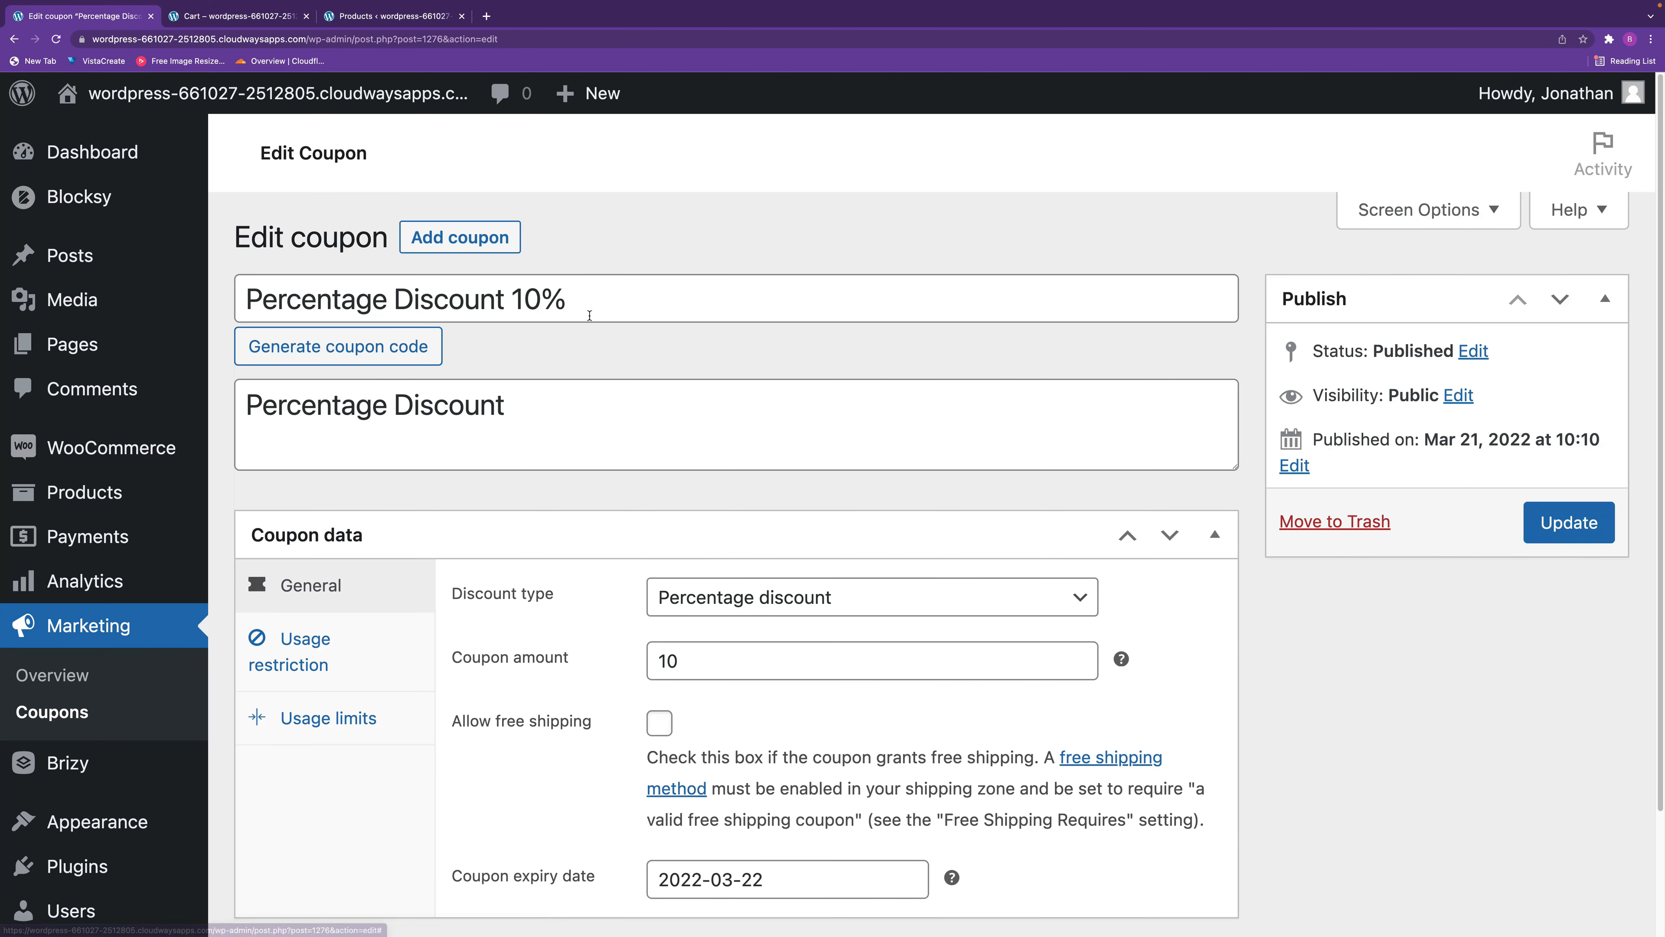
triple_click(454, 287)
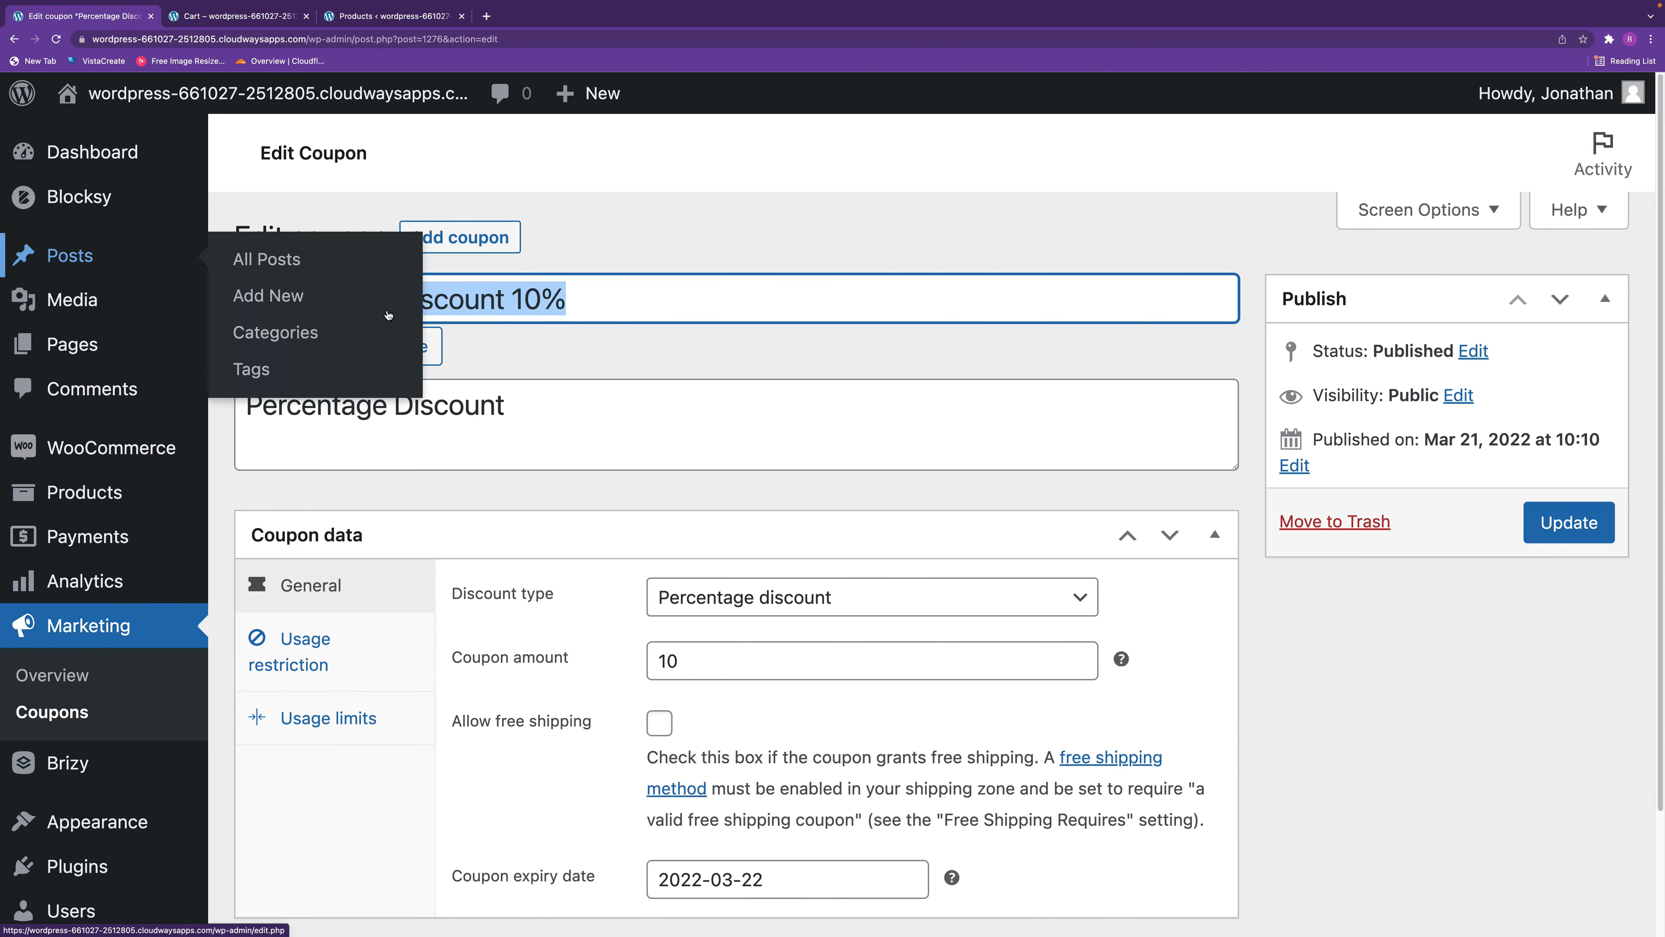
drag(582, 303, 289, 275)
key(super+c)
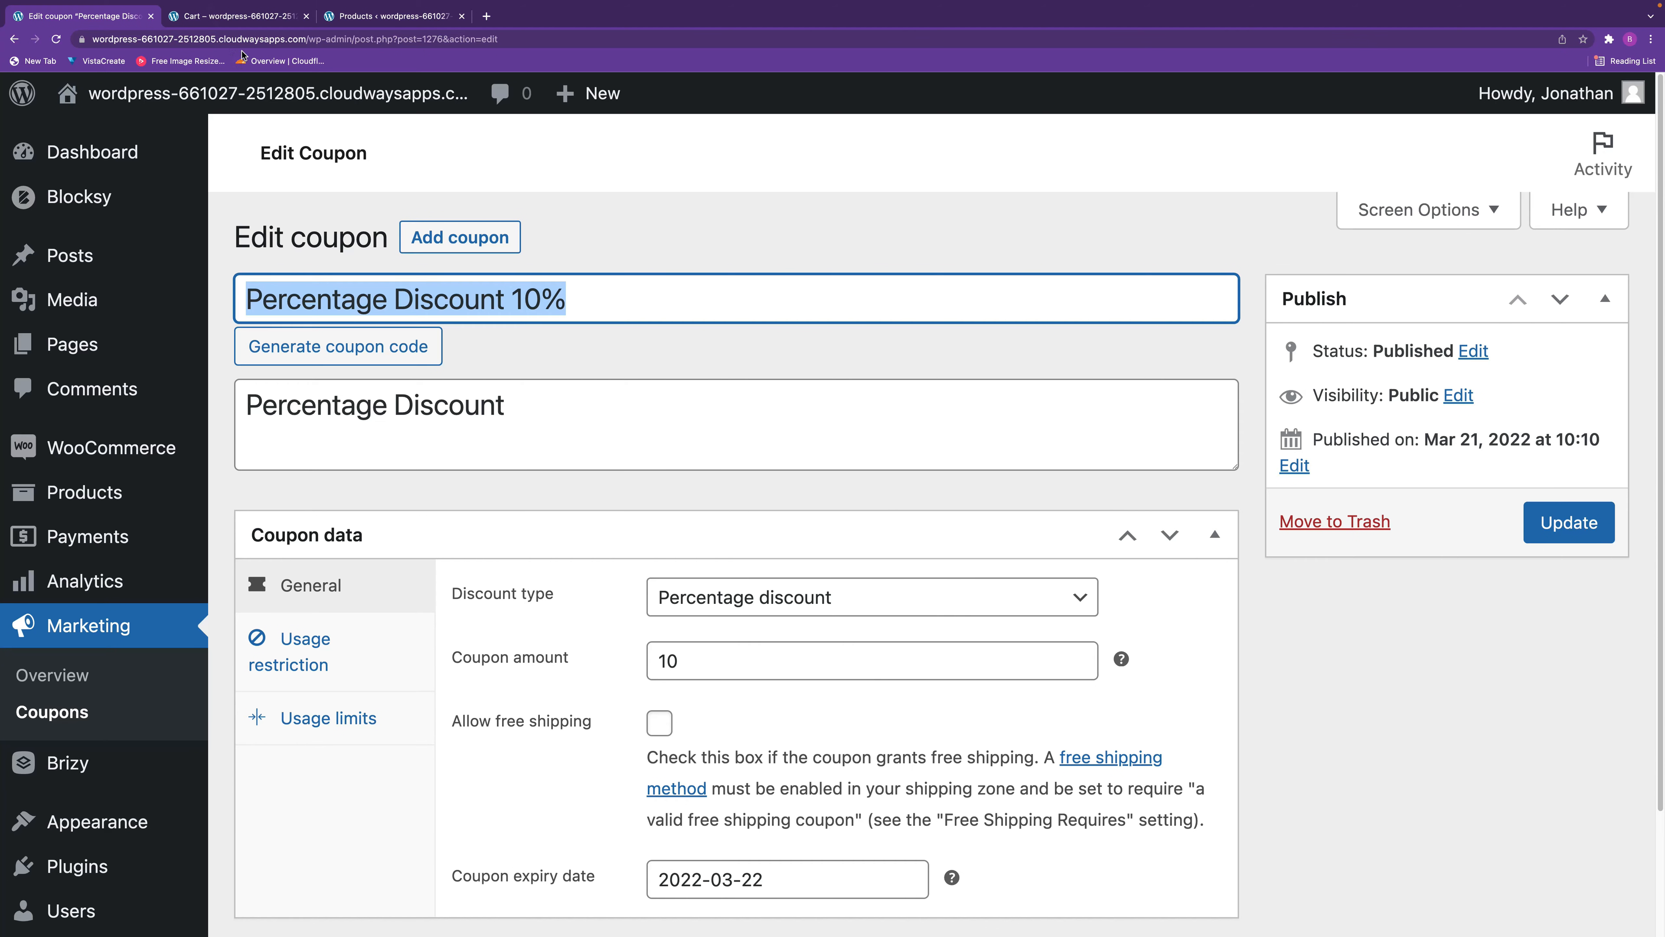
Apply the copied coupon code to the store's cart and check the discount in the cart totals.
click(249, 18)
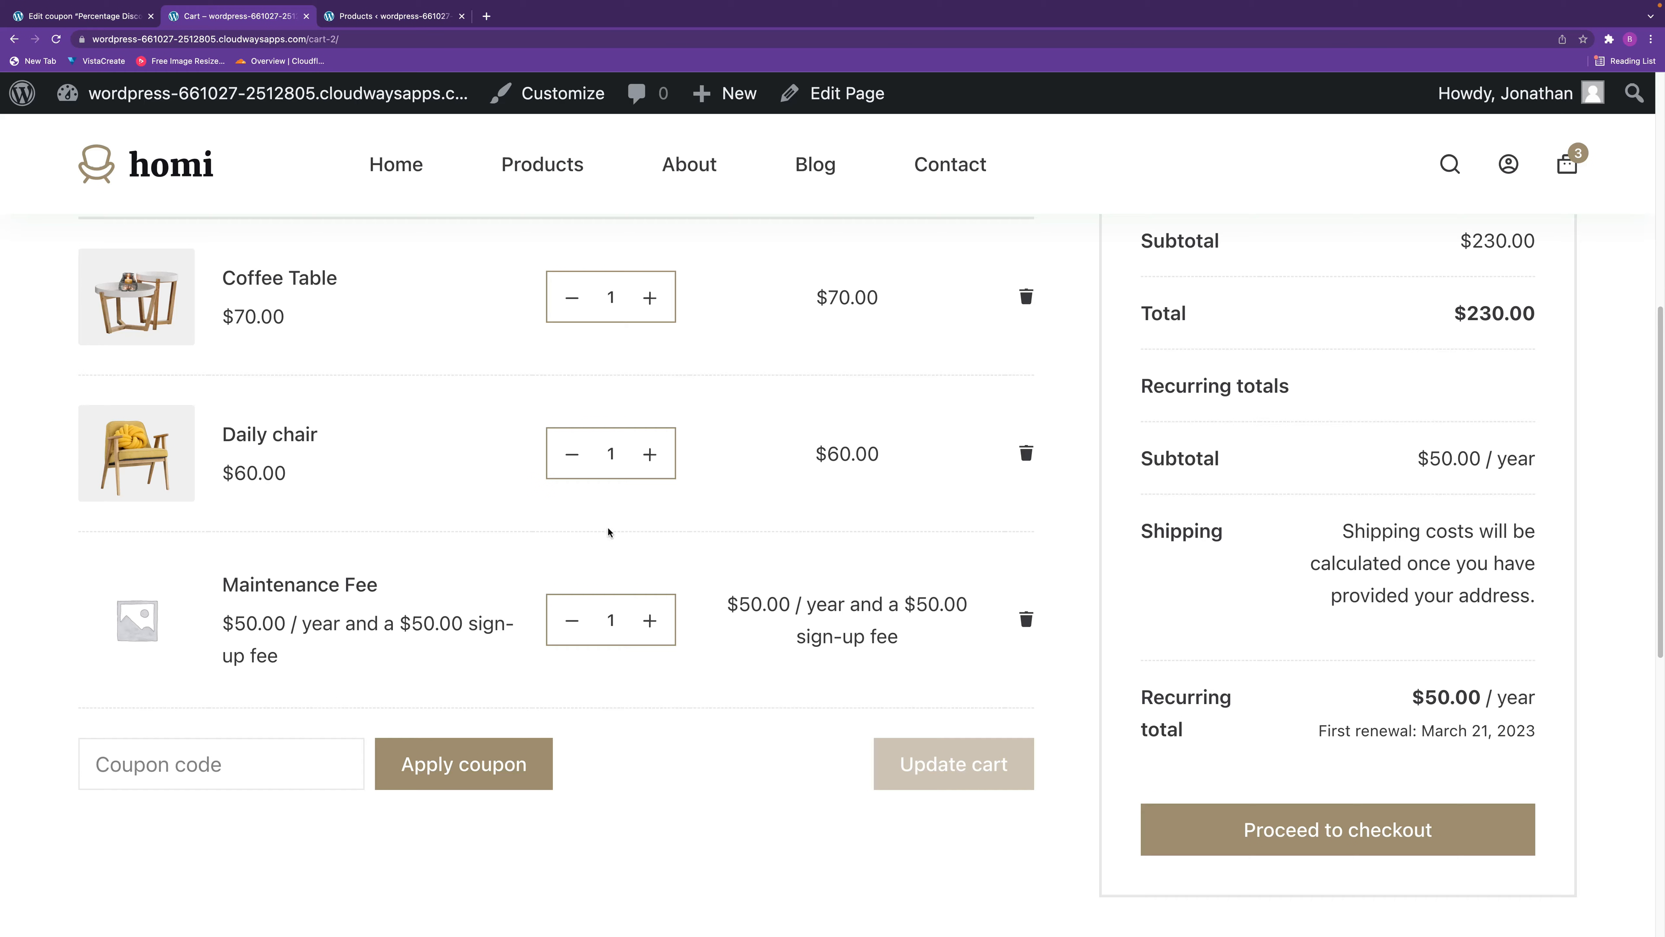
click(220, 765)
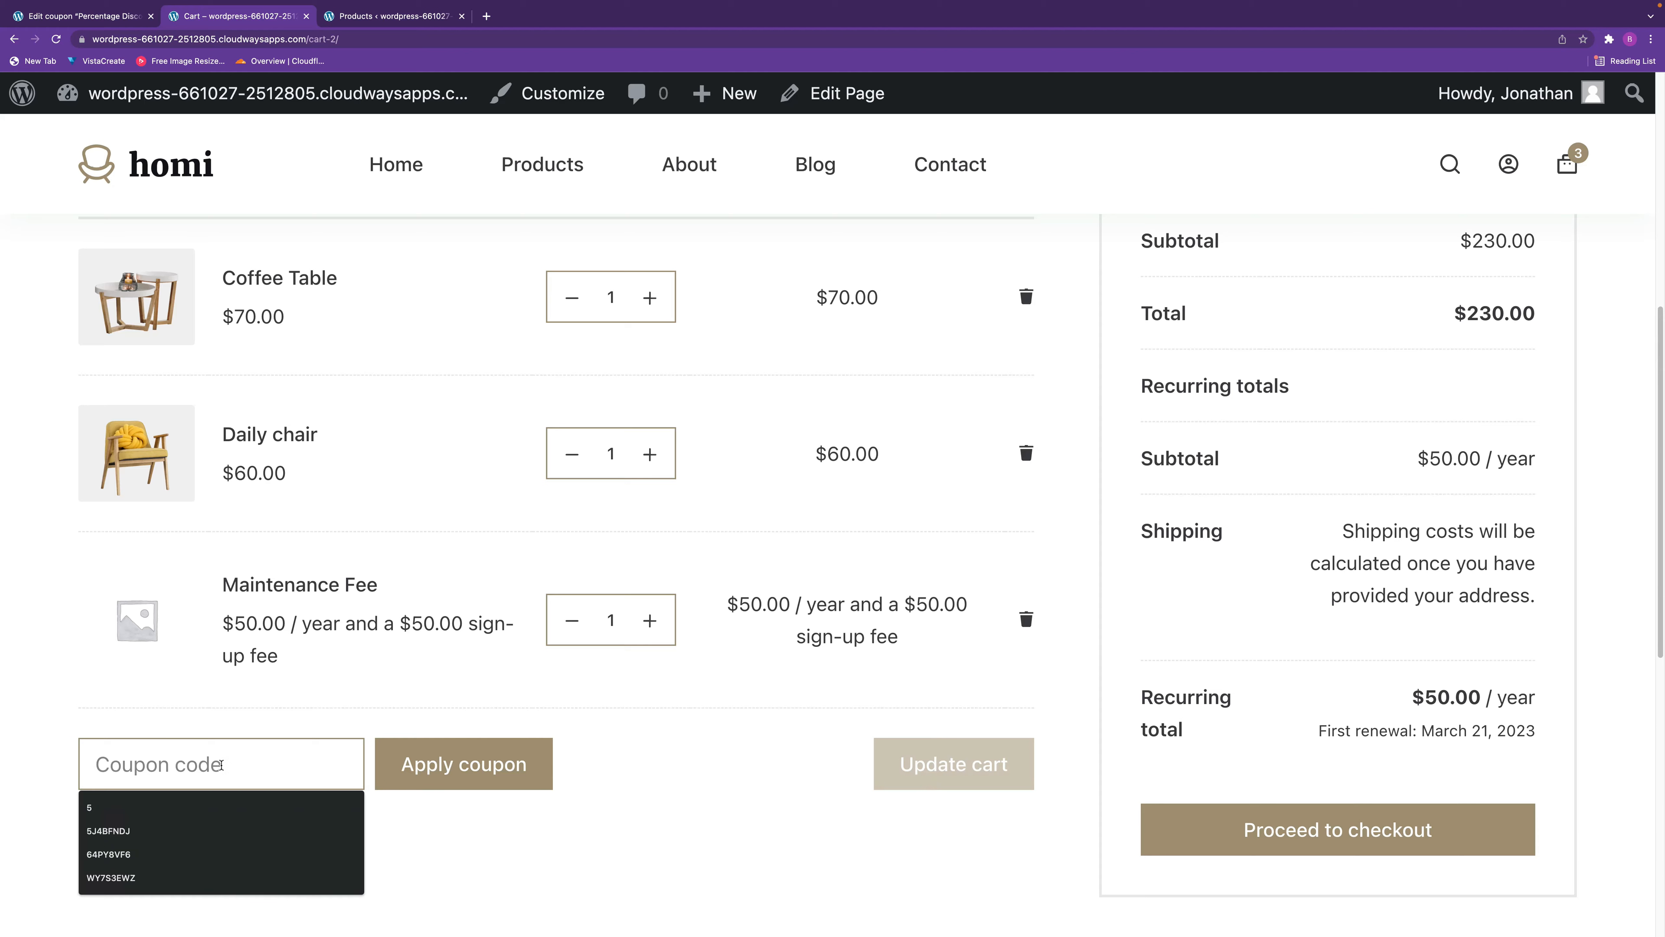
key(super+v)
click(472, 775)
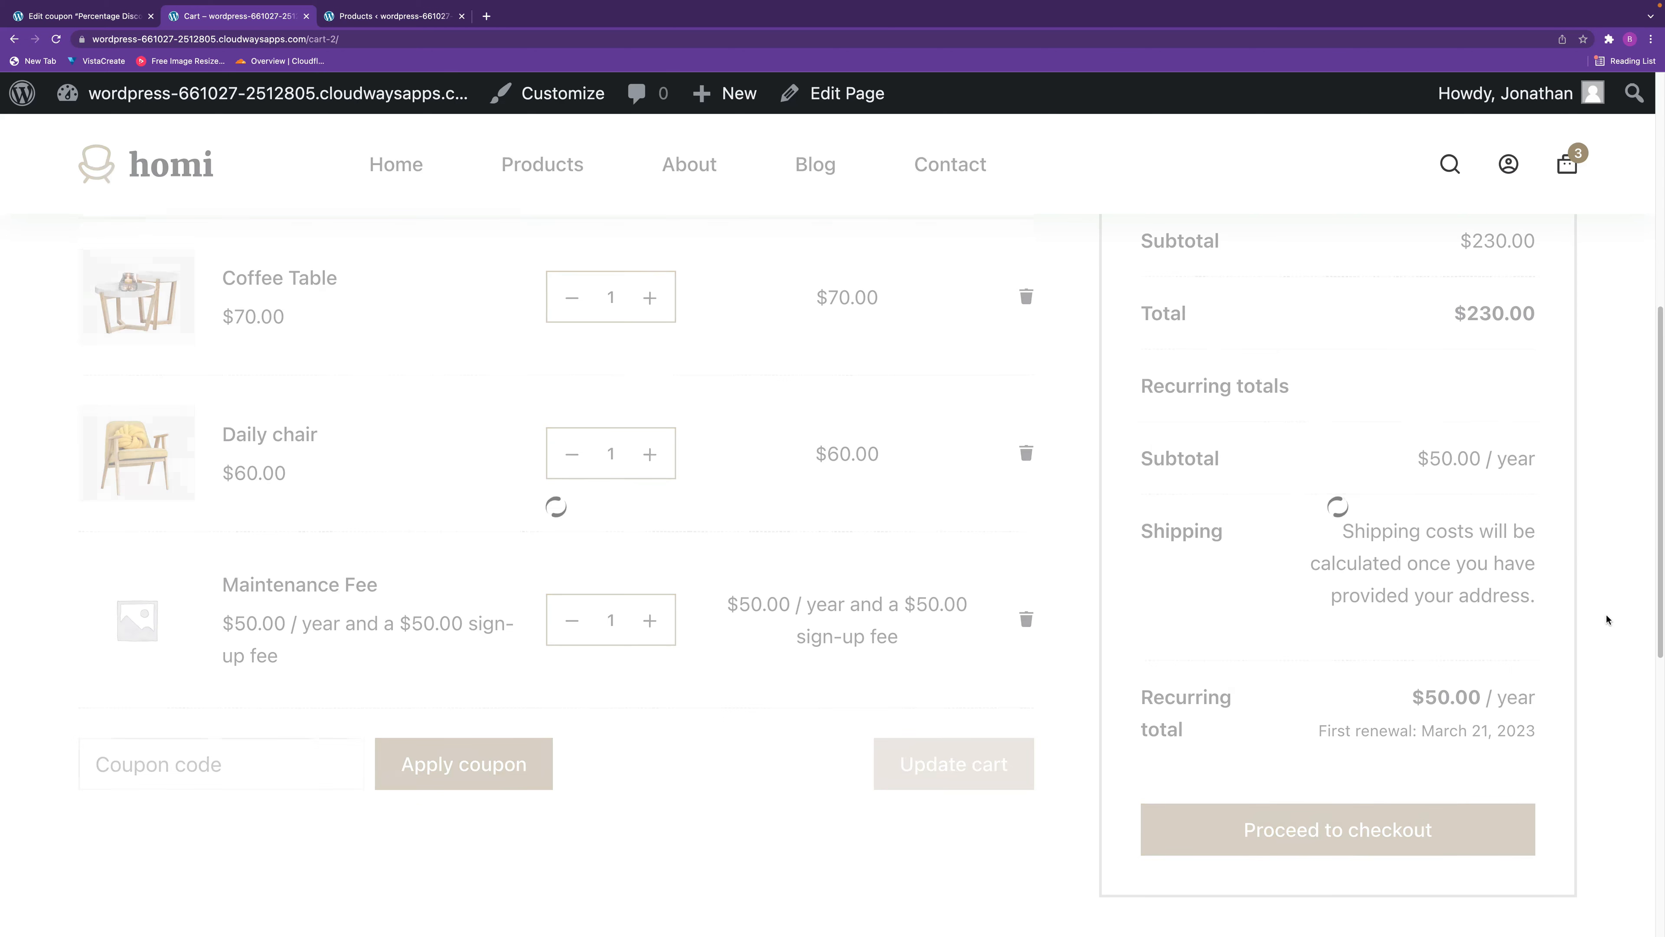
scroll(1358, 497, down, 3)
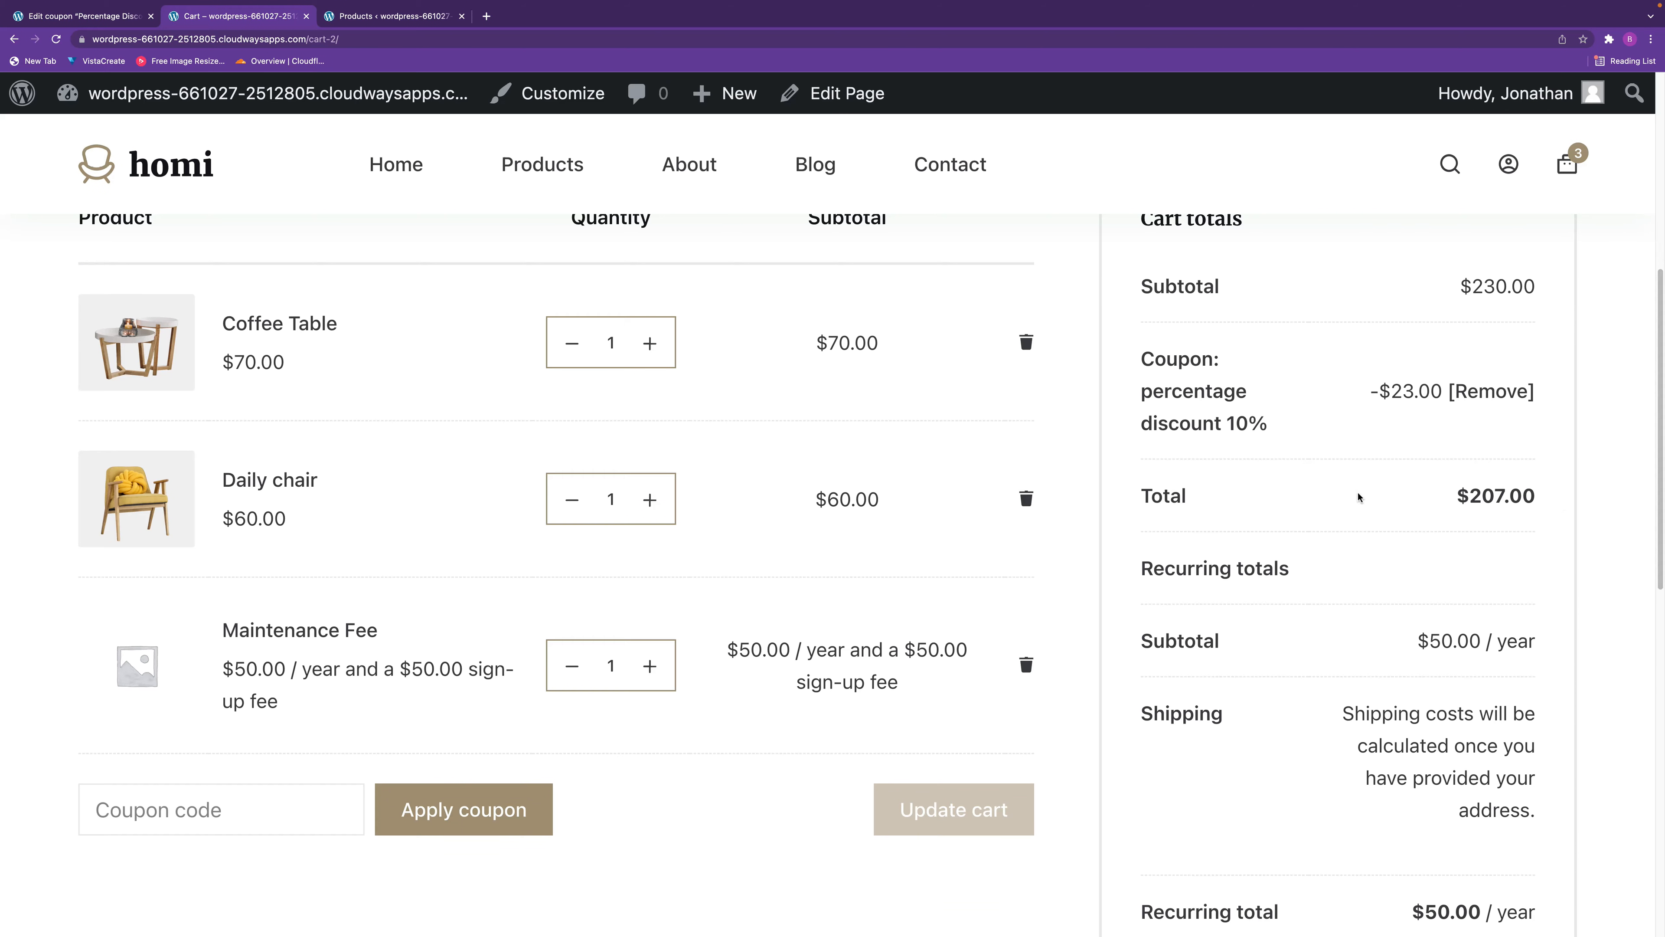
scroll(1302, 400, up, 2)
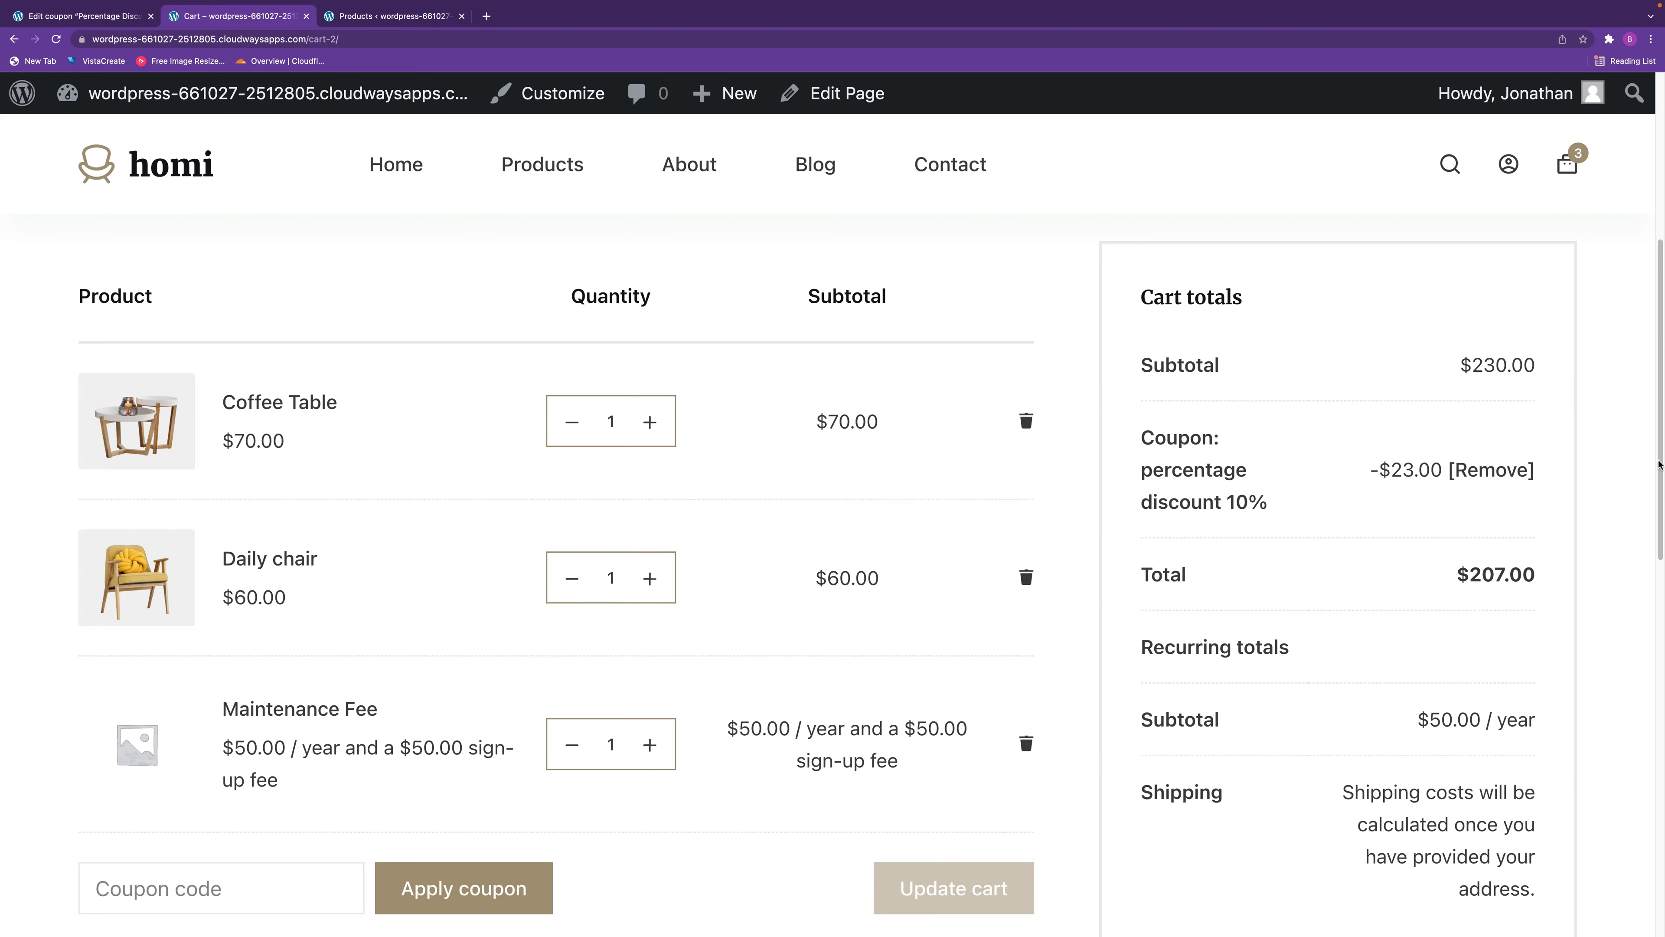
drag(1660, 459, 1639, 322)
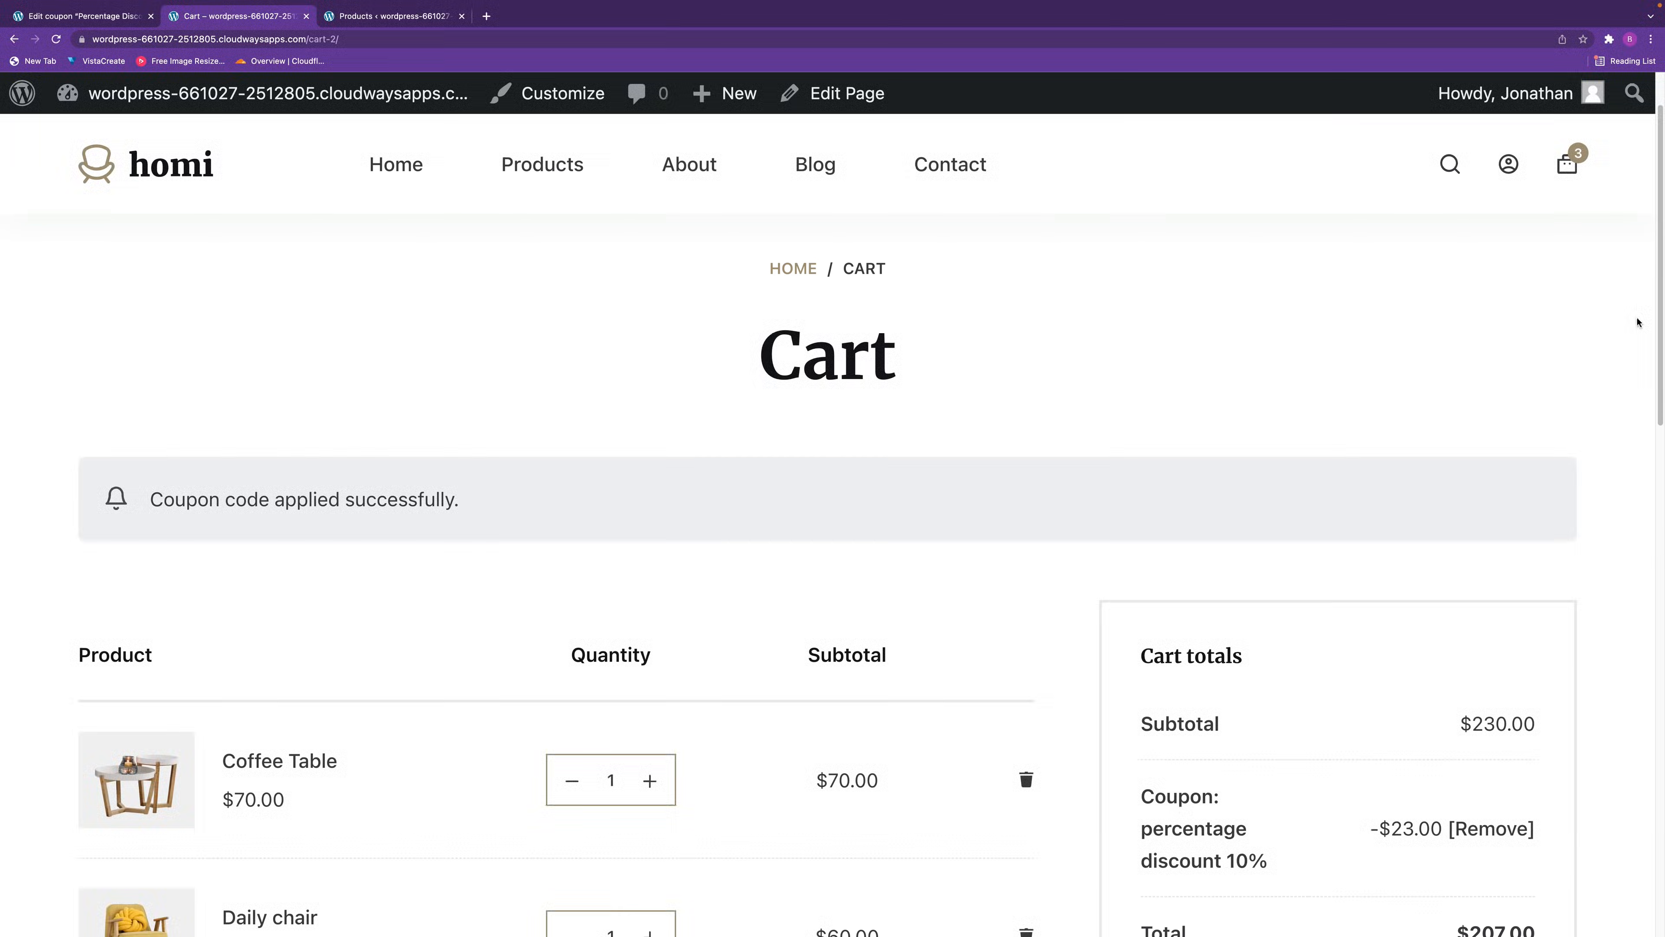
Back in the store's admin area, add a new coupon with the code "Fixed Cart Discount $10".
click(73, 16)
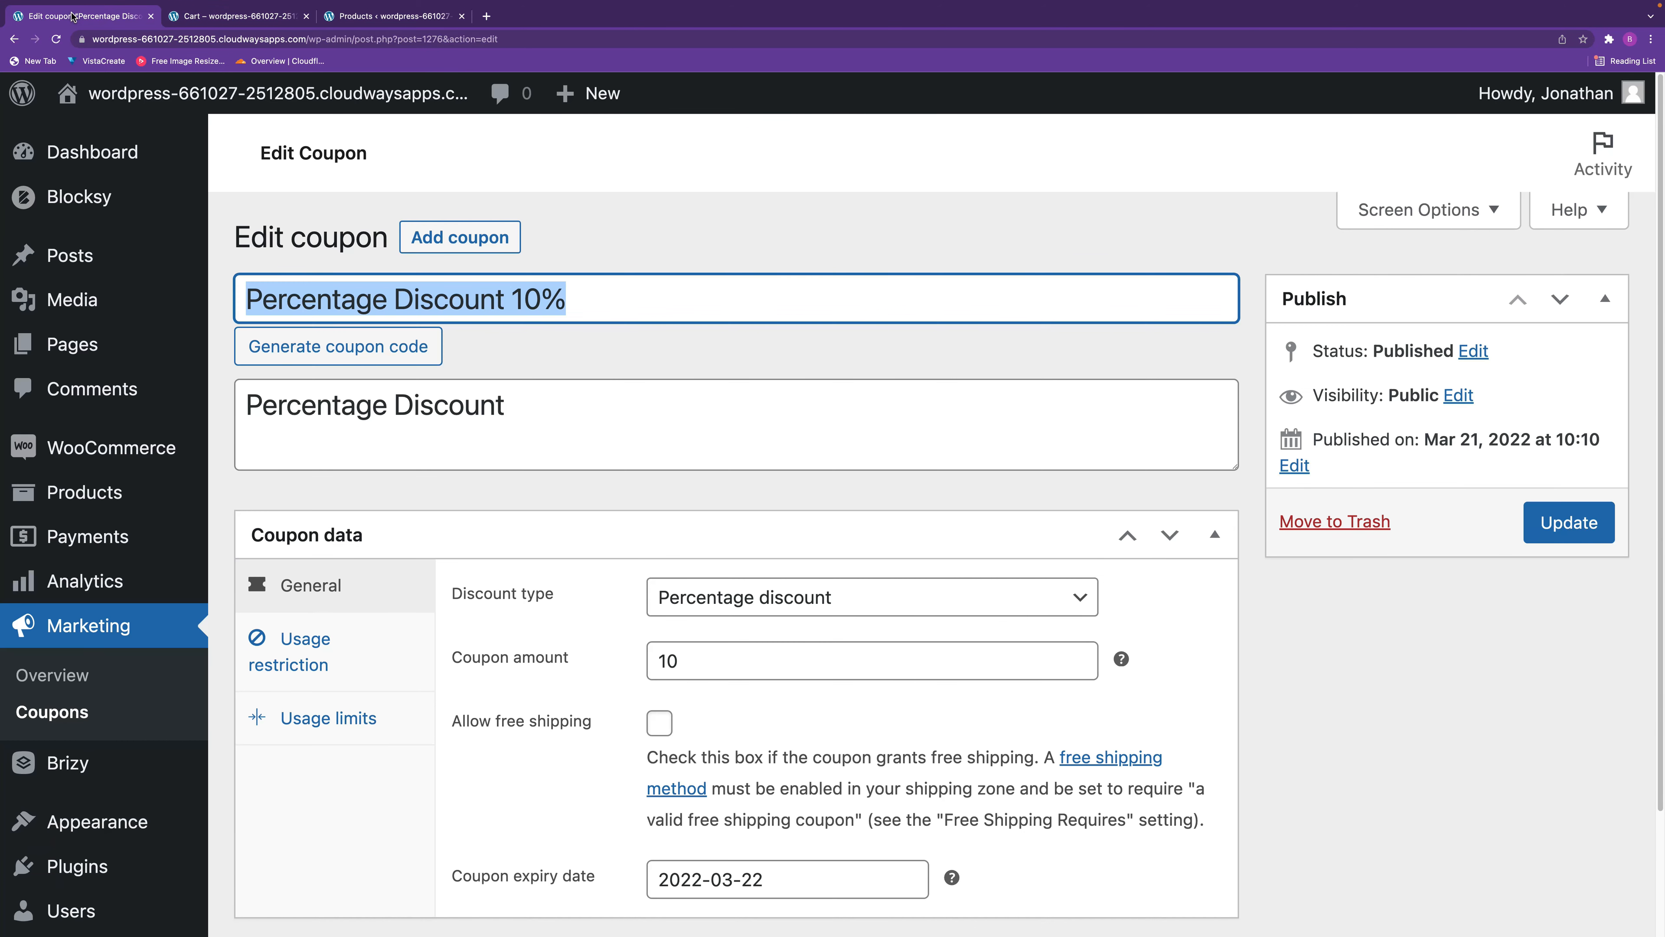
click(59, 713)
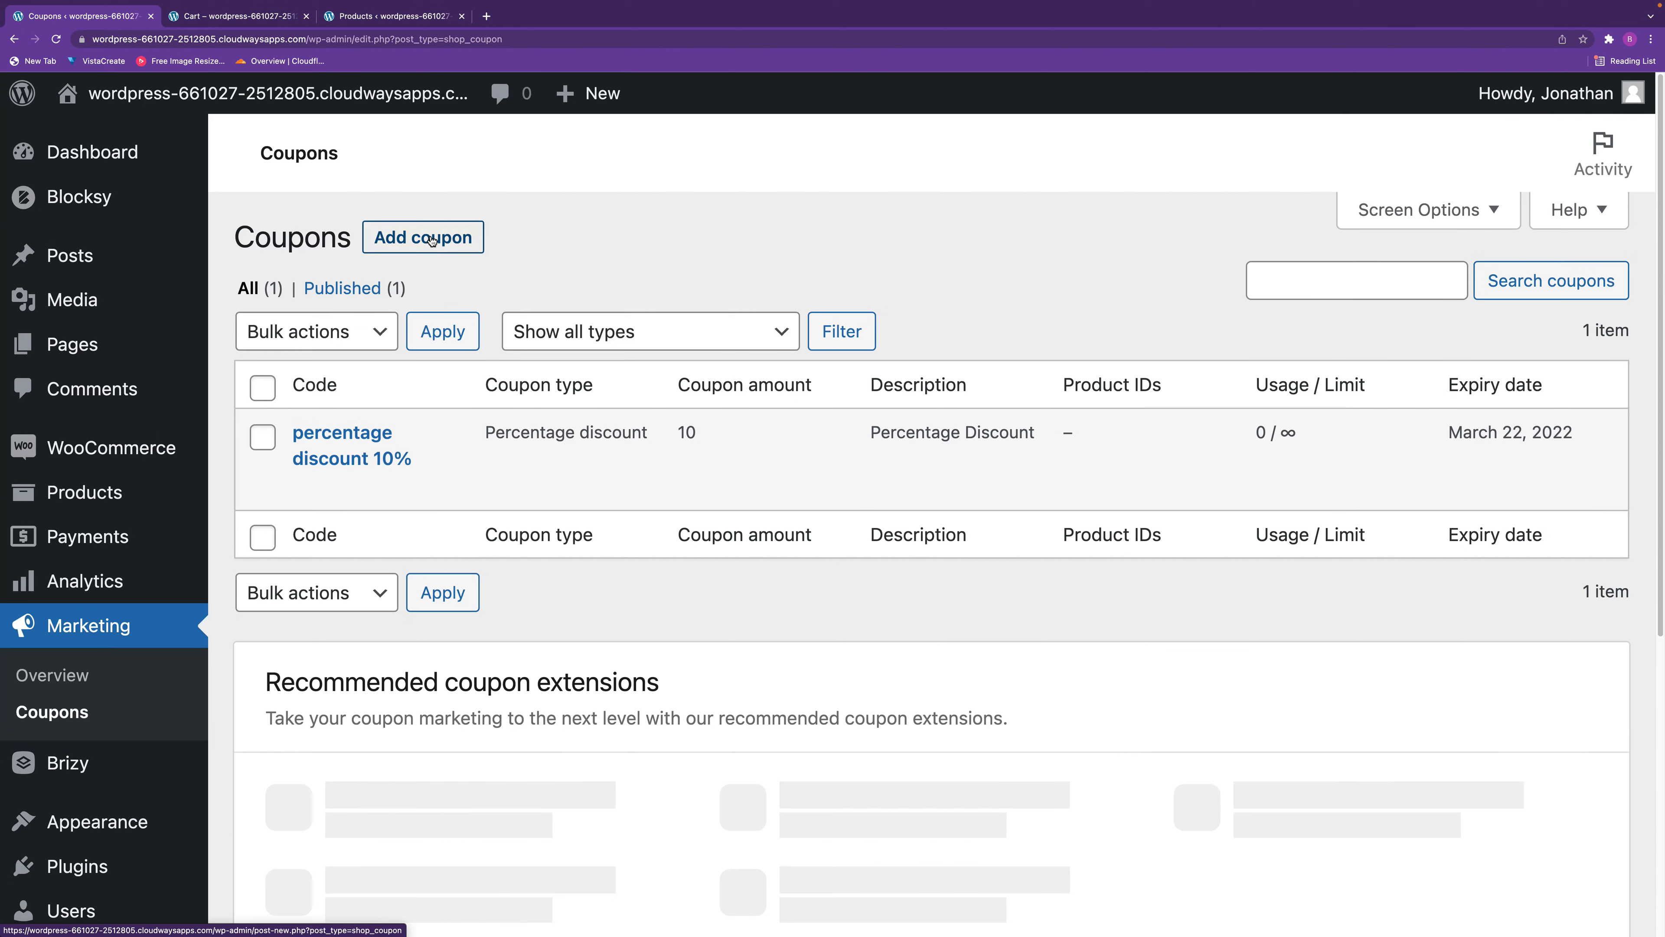
click(432, 241)
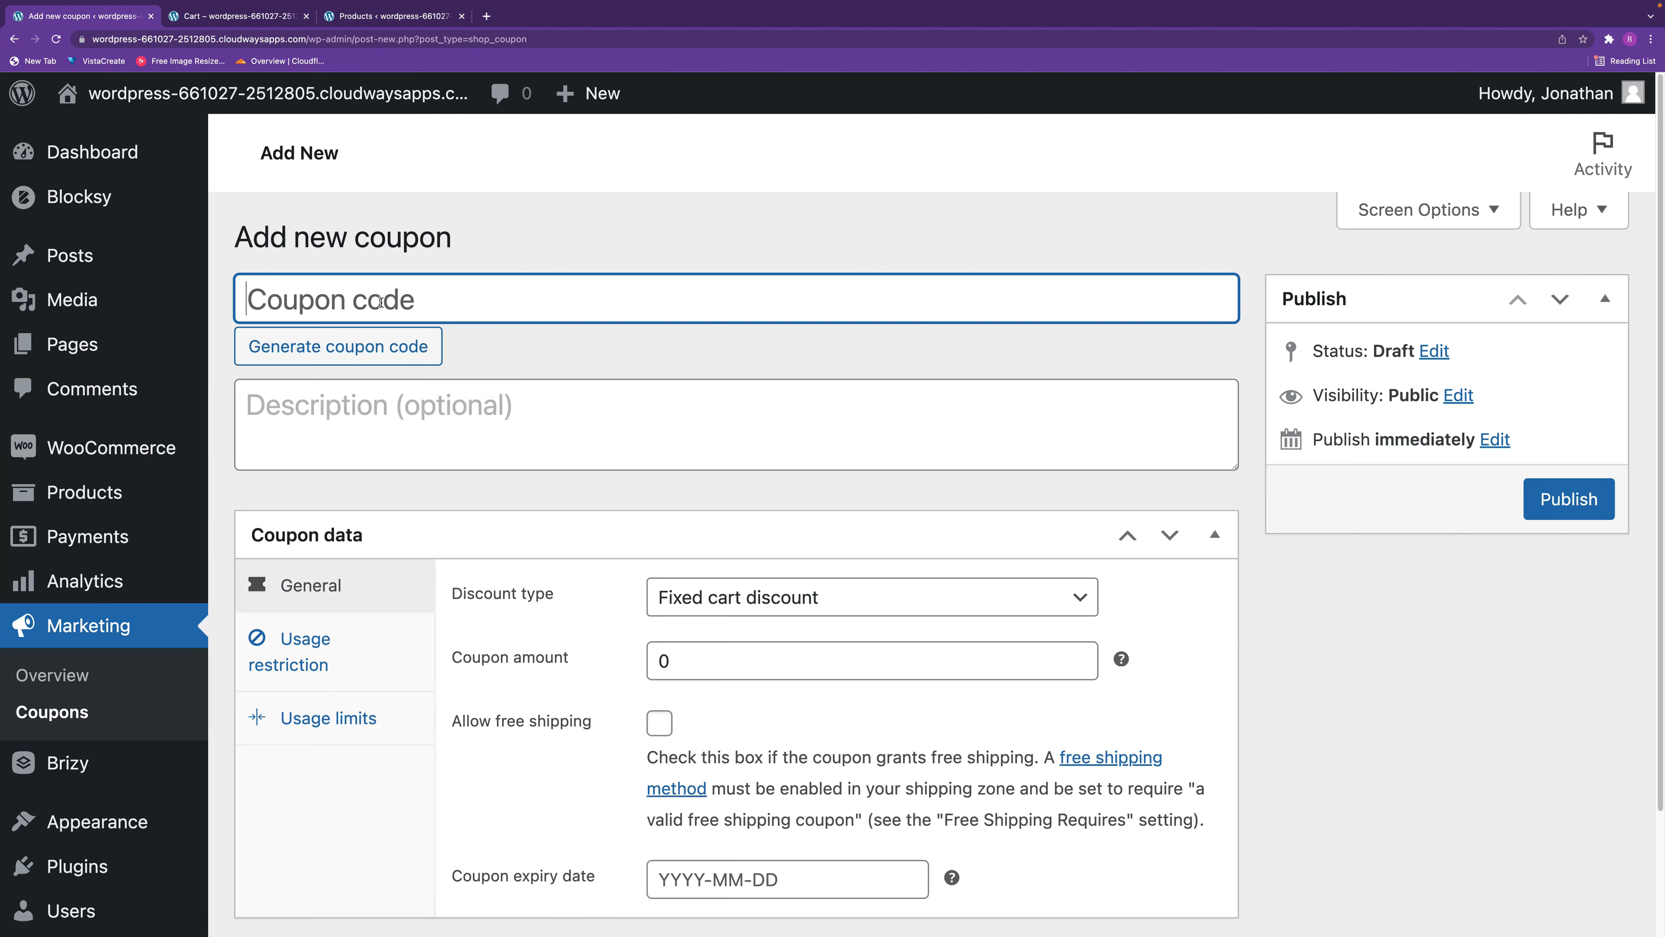
text(Fixed )
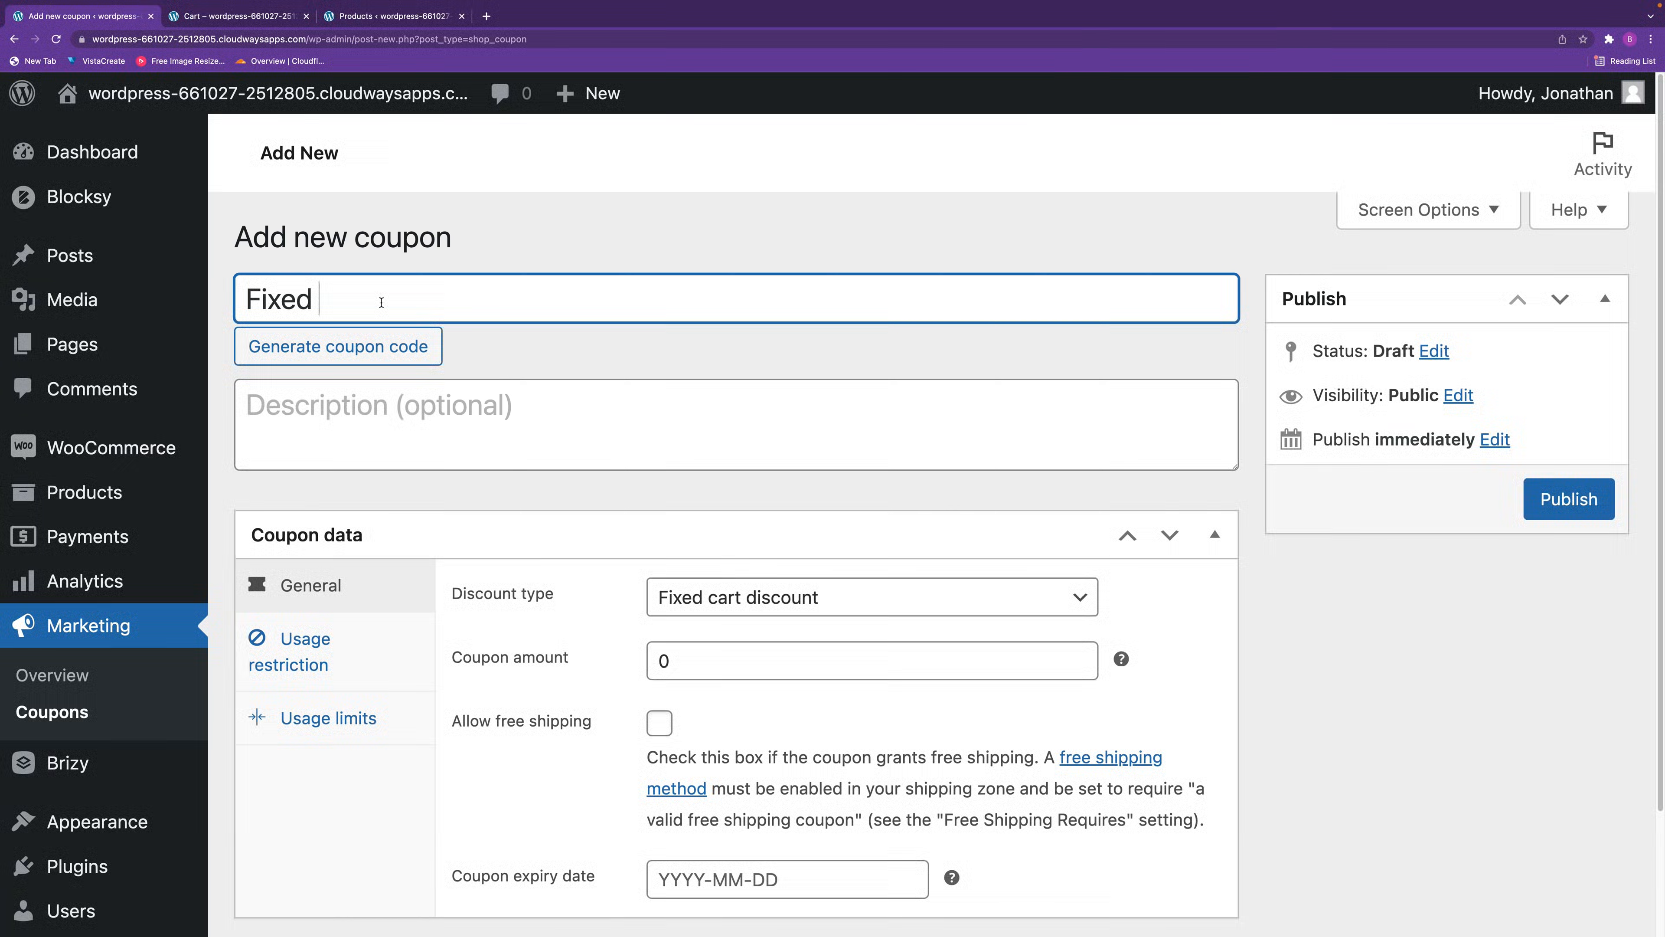
text(Cart Discount)
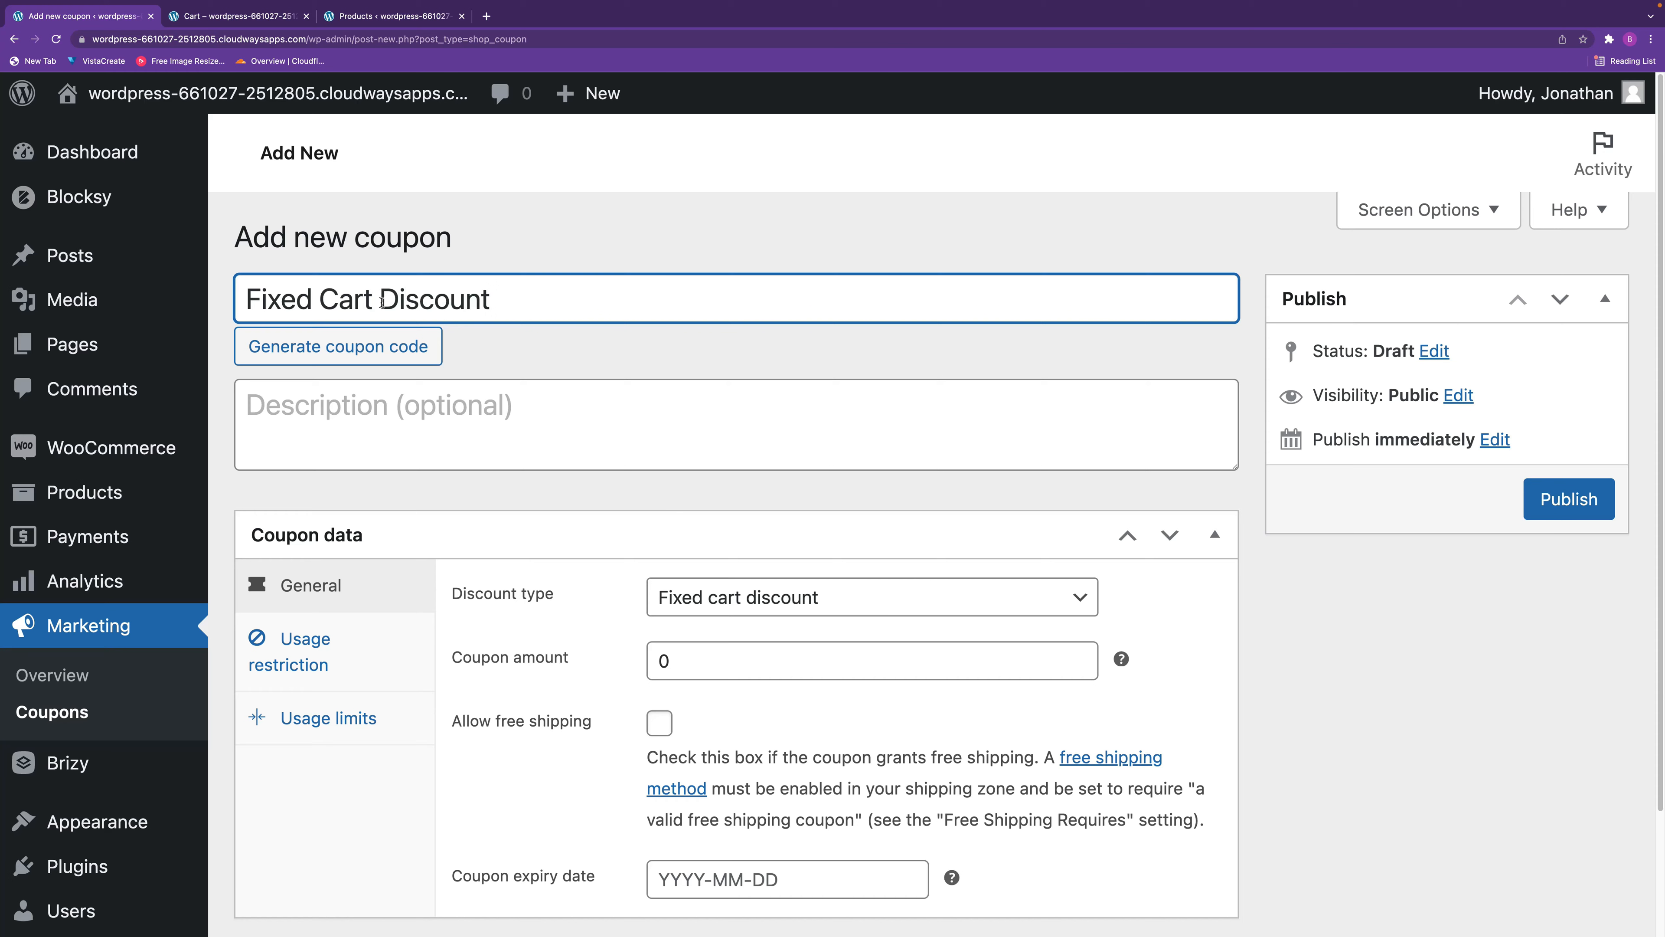
text( $10)
Copy the new coupon's code into its description.
drag(579, 304, 156, 295)
key(ctrl+c)
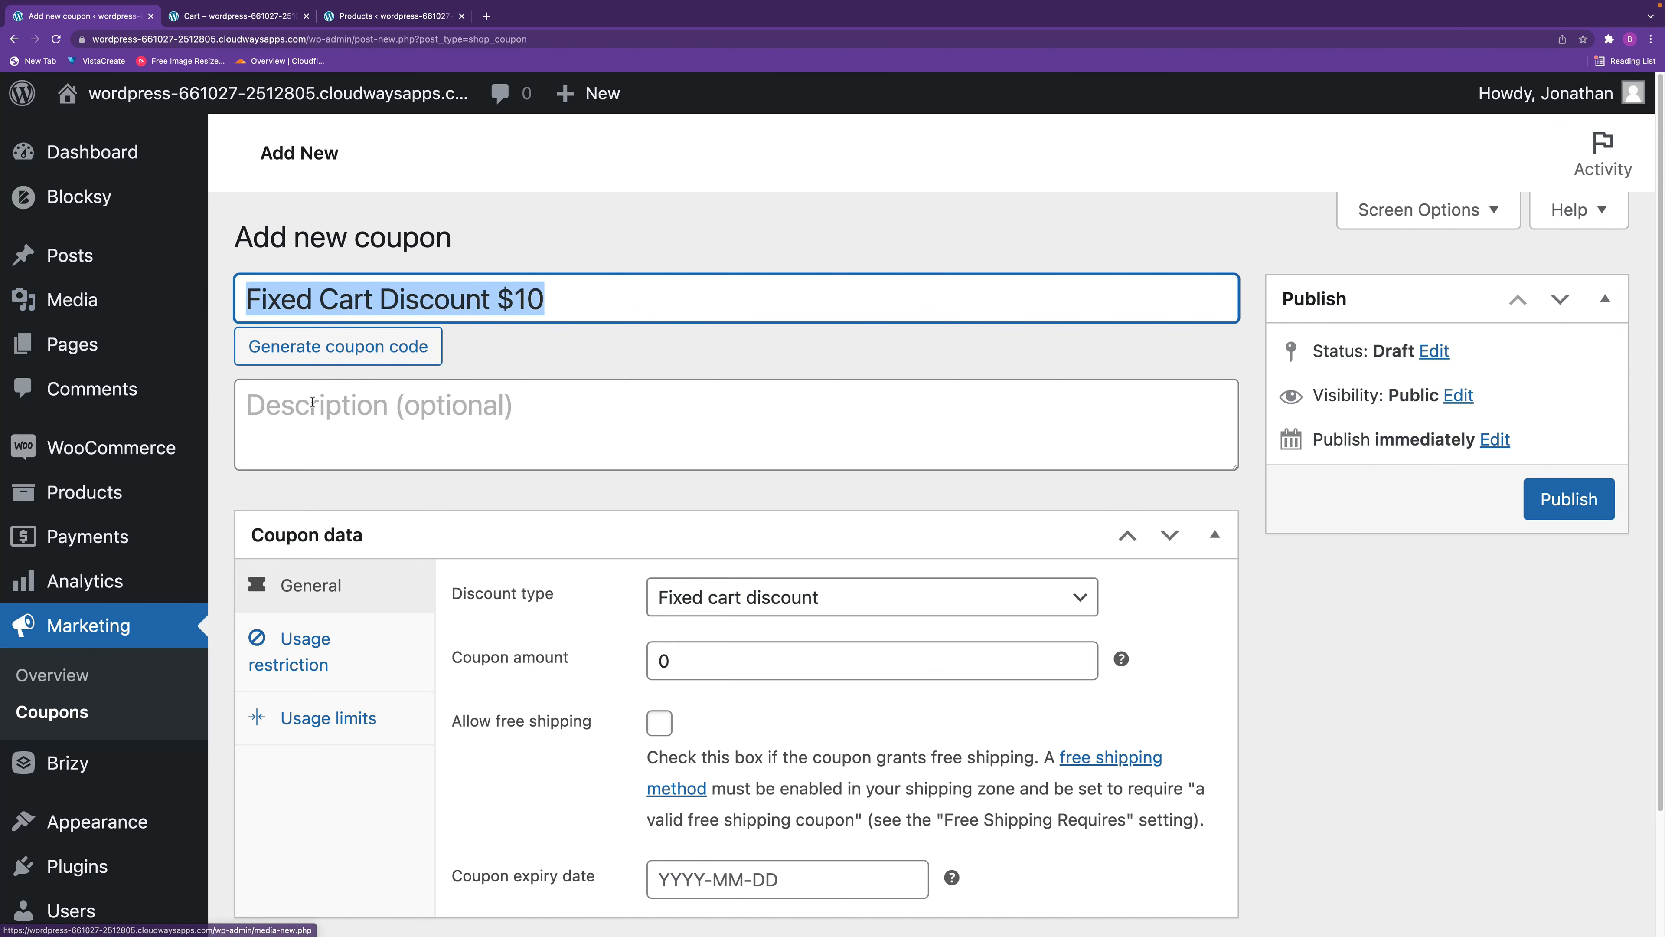
click(393, 433)
key(ctrl+v)
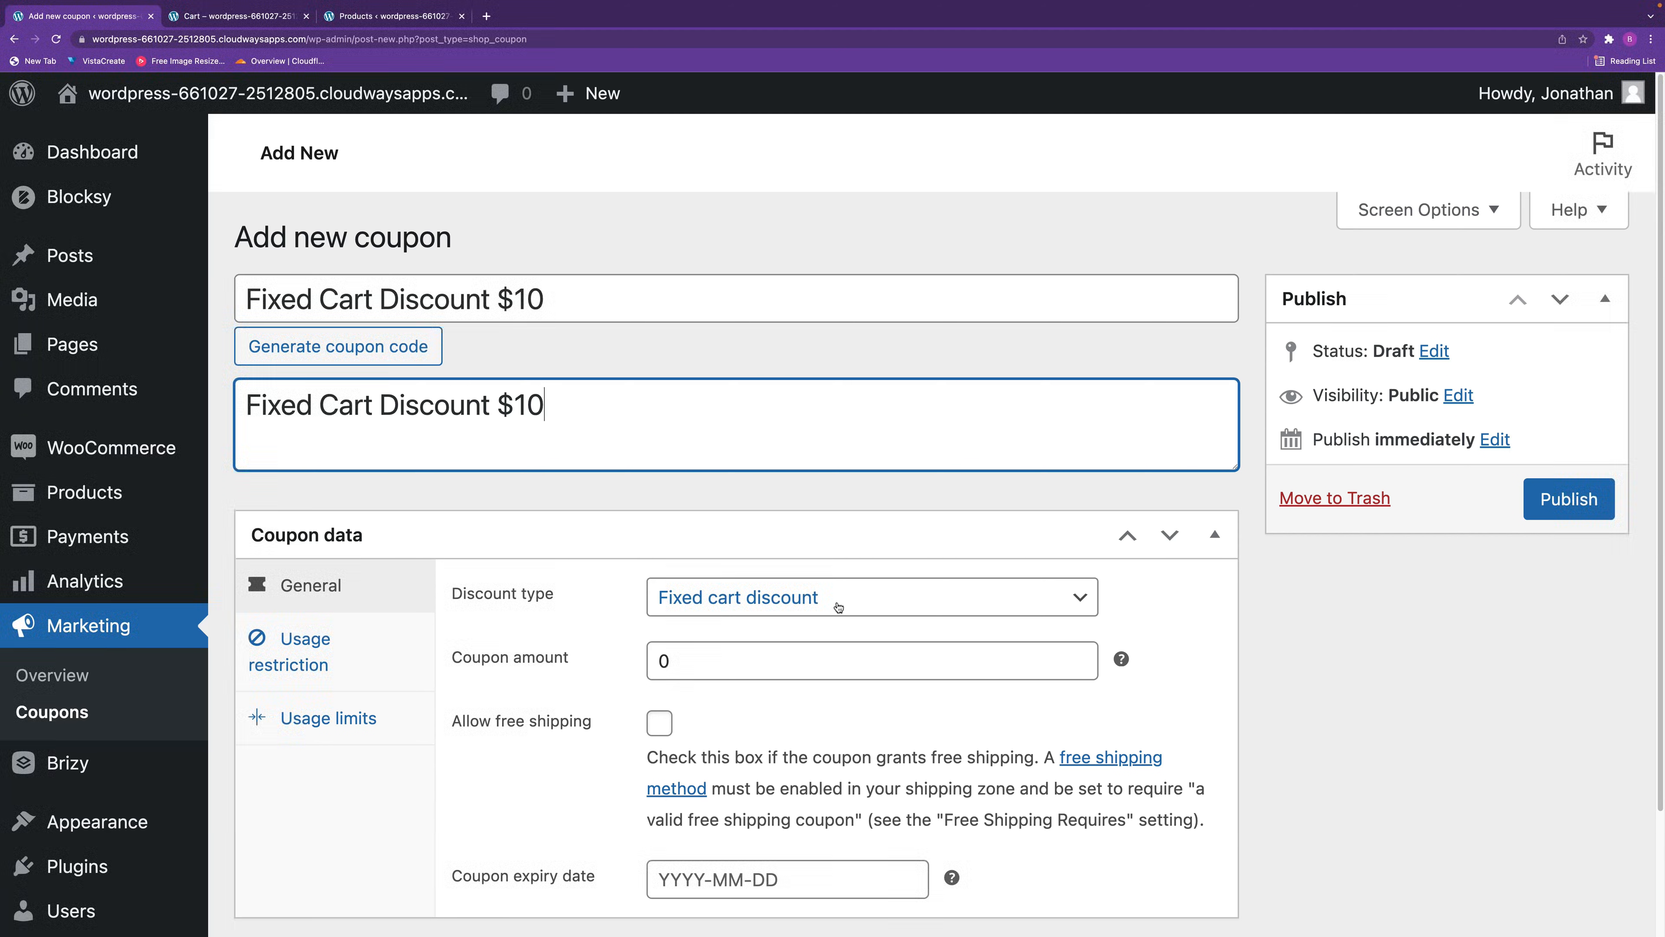
Set the coupon amount to 10 and the coupon's expiry date to 2022-03-22.
double_click(676, 659)
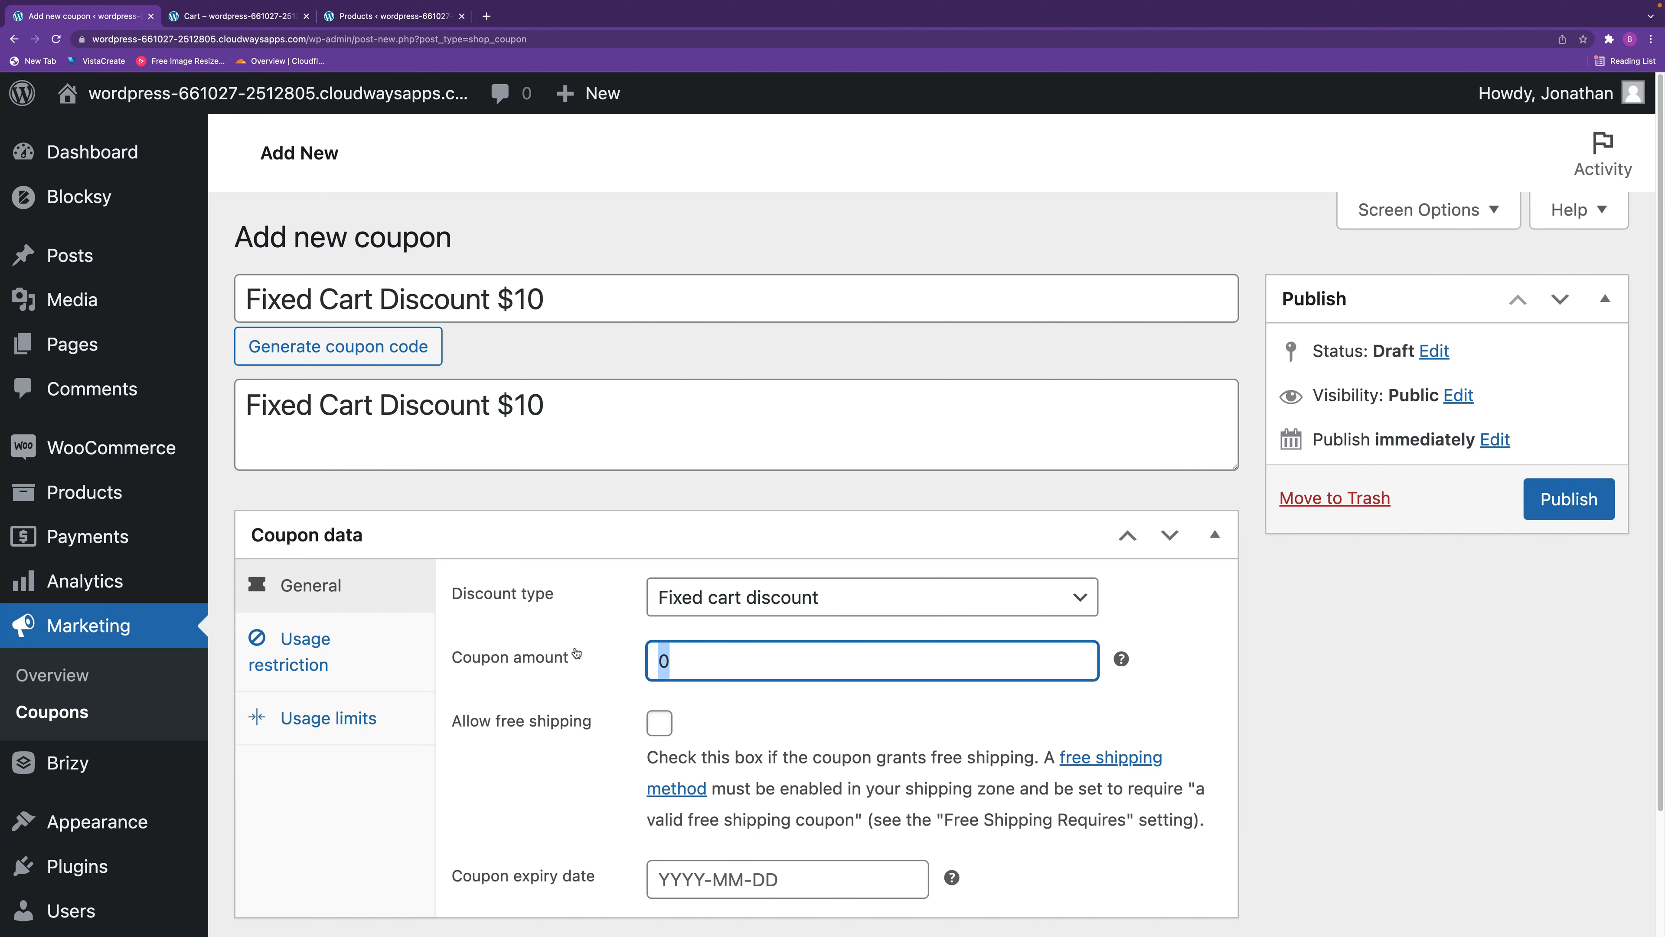
text(10)
click(1206, 707)
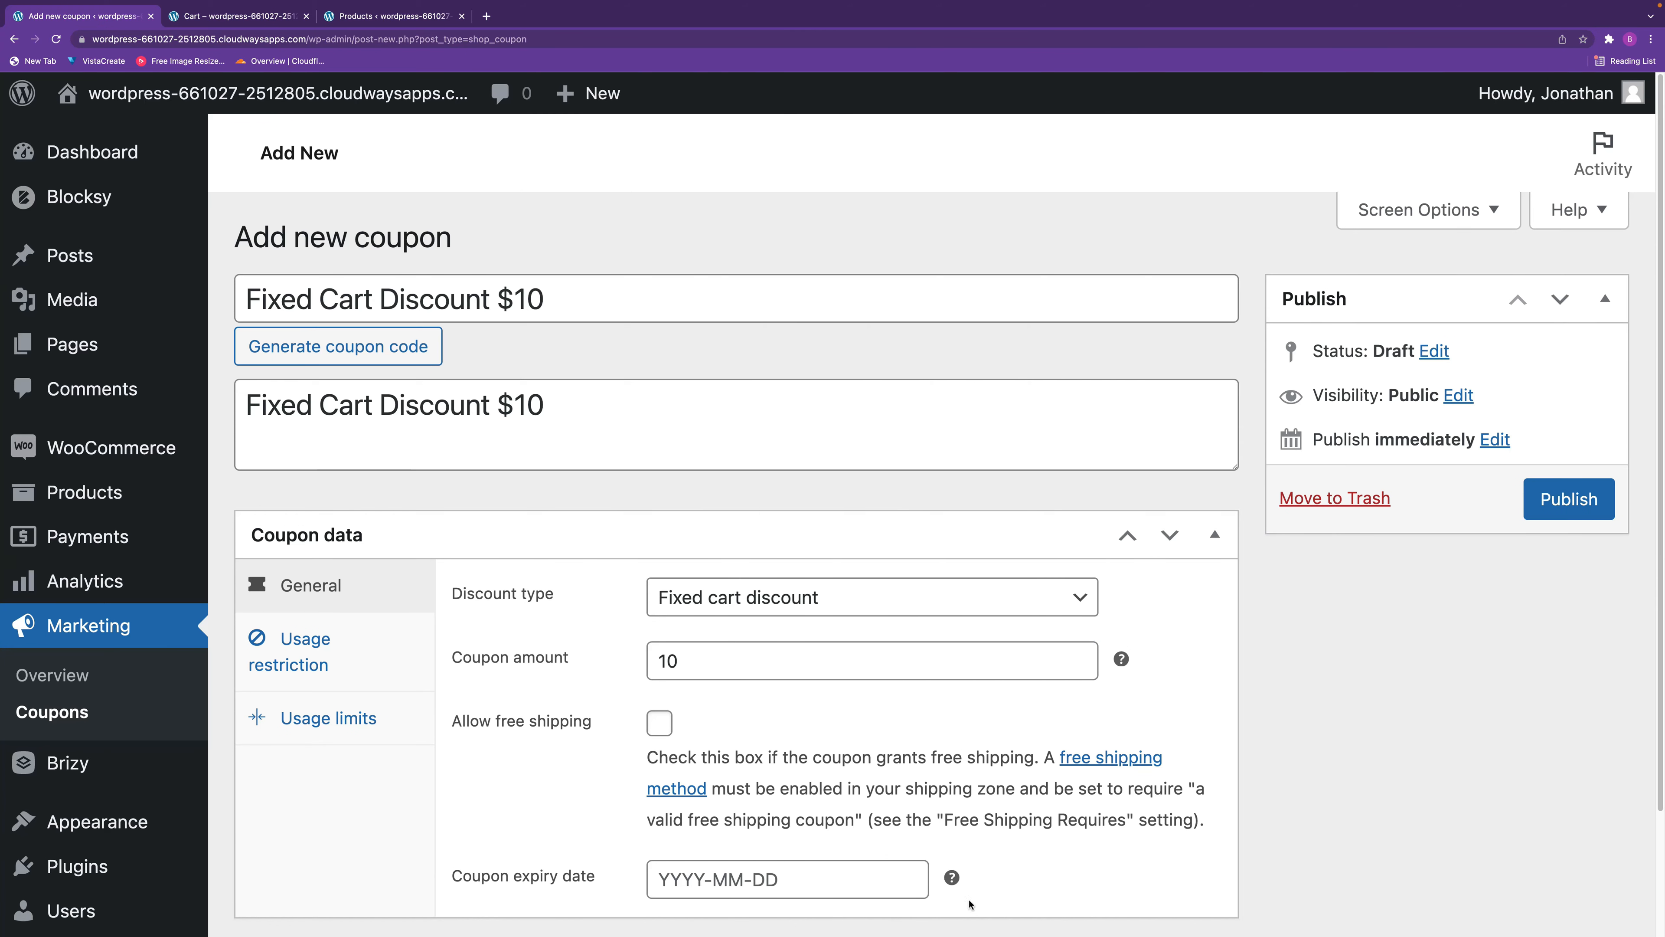
click(853, 878)
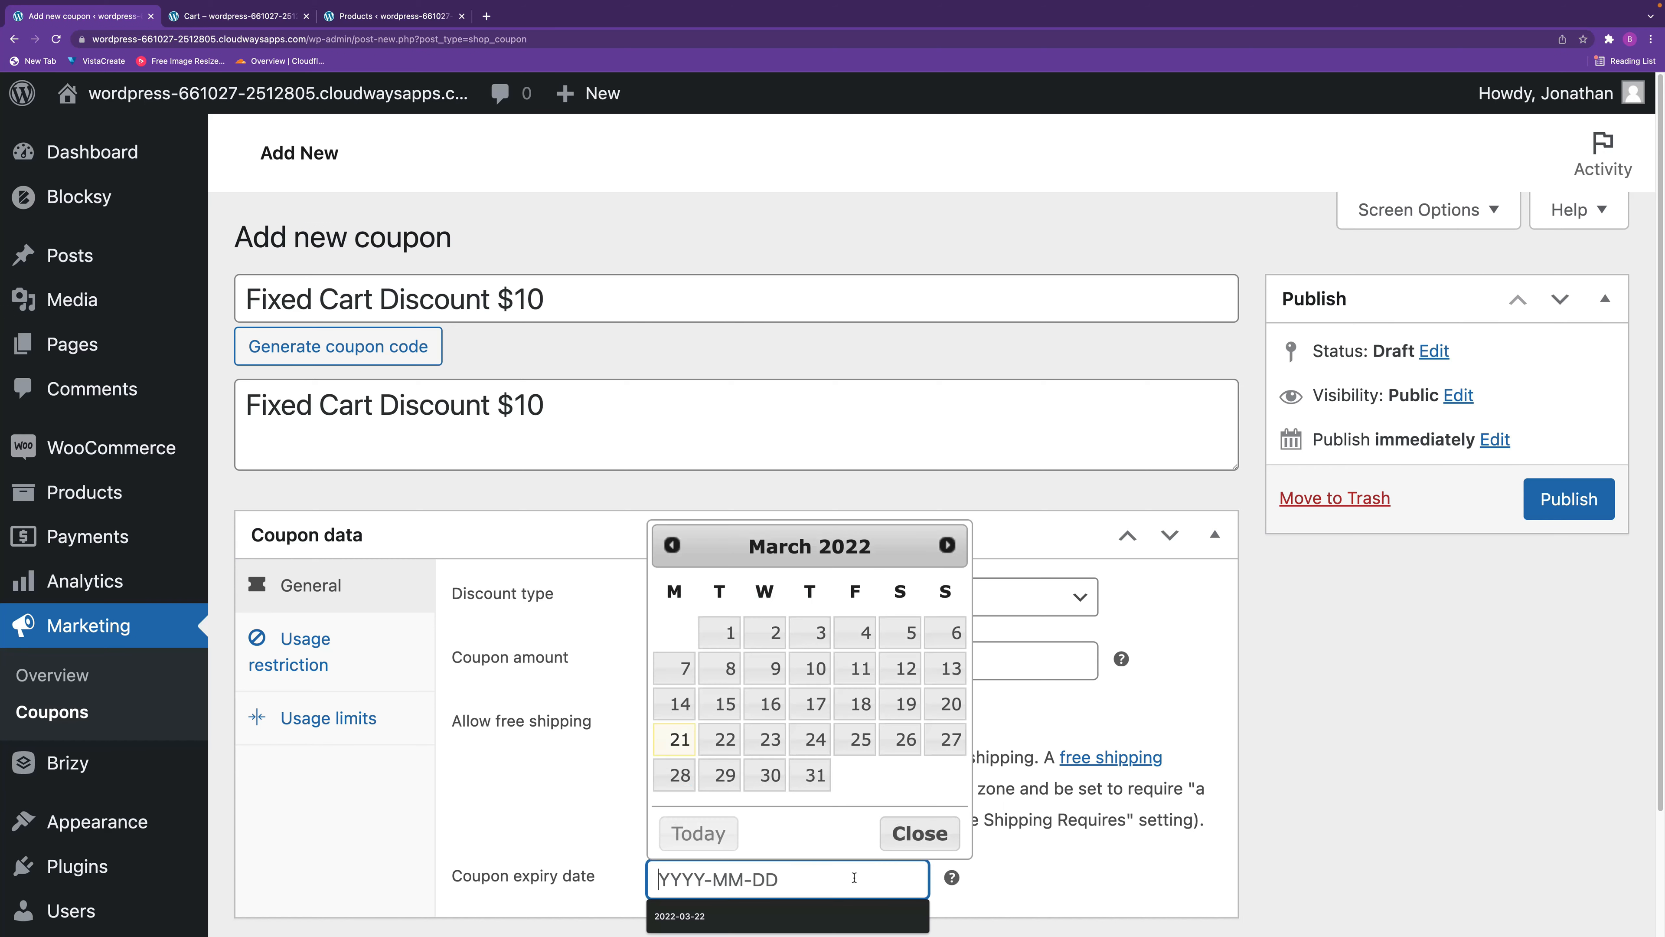
click(725, 740)
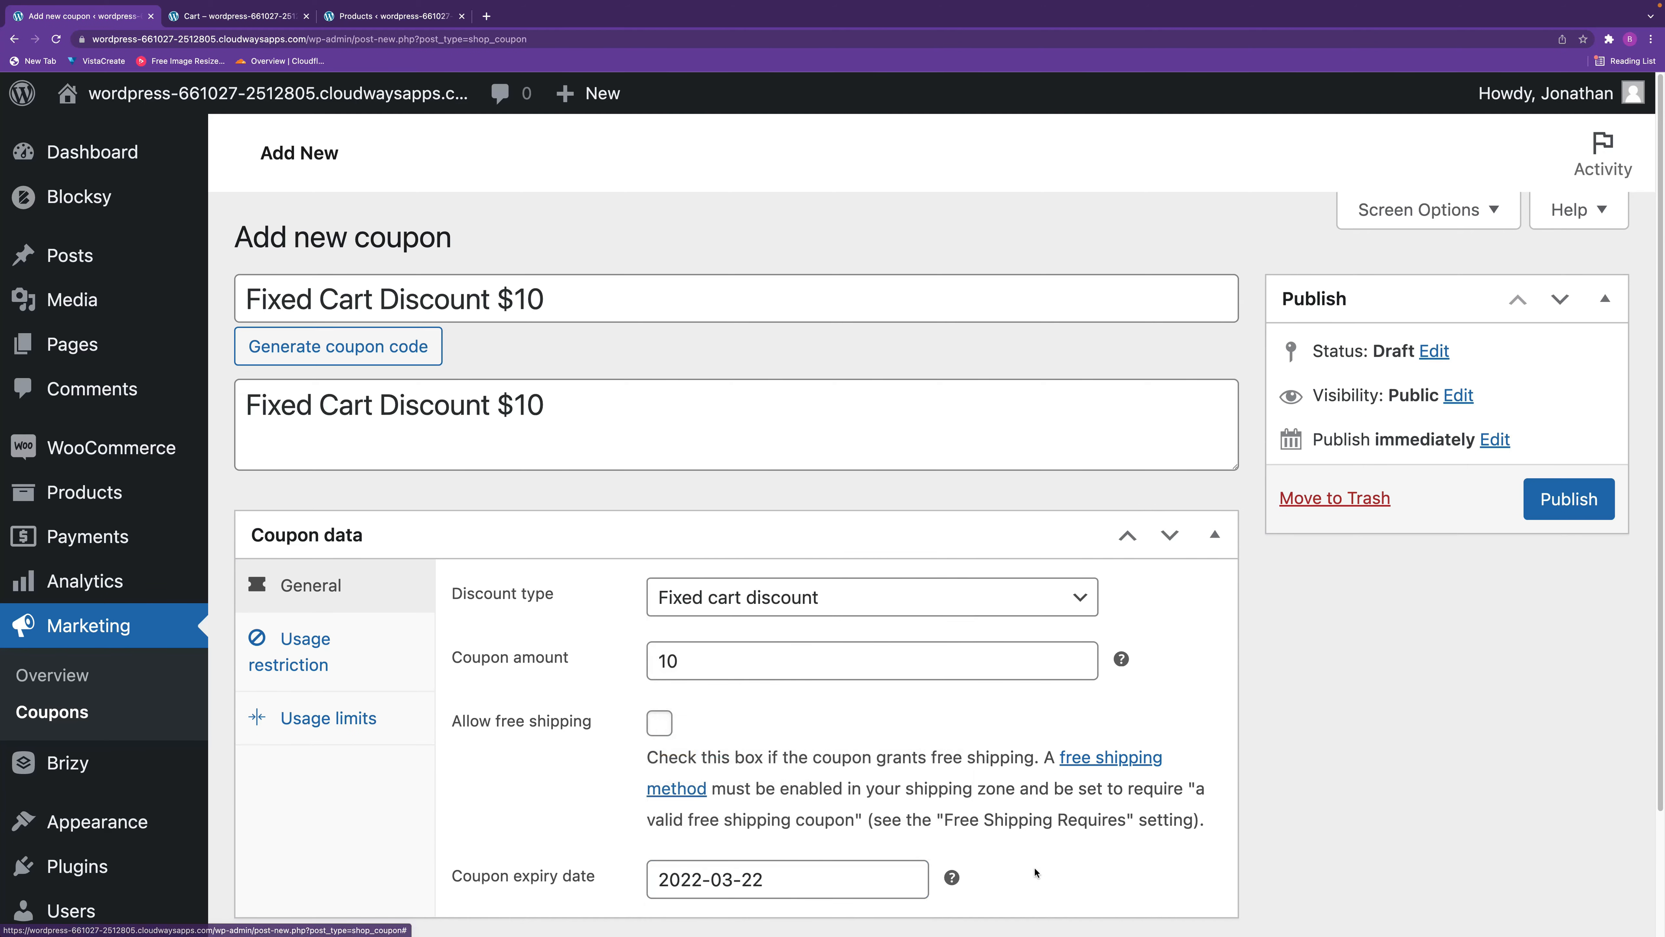
Check the coupon's usage restriction and usage limit settings, then copy its code and publish the coupon.
click(369, 662)
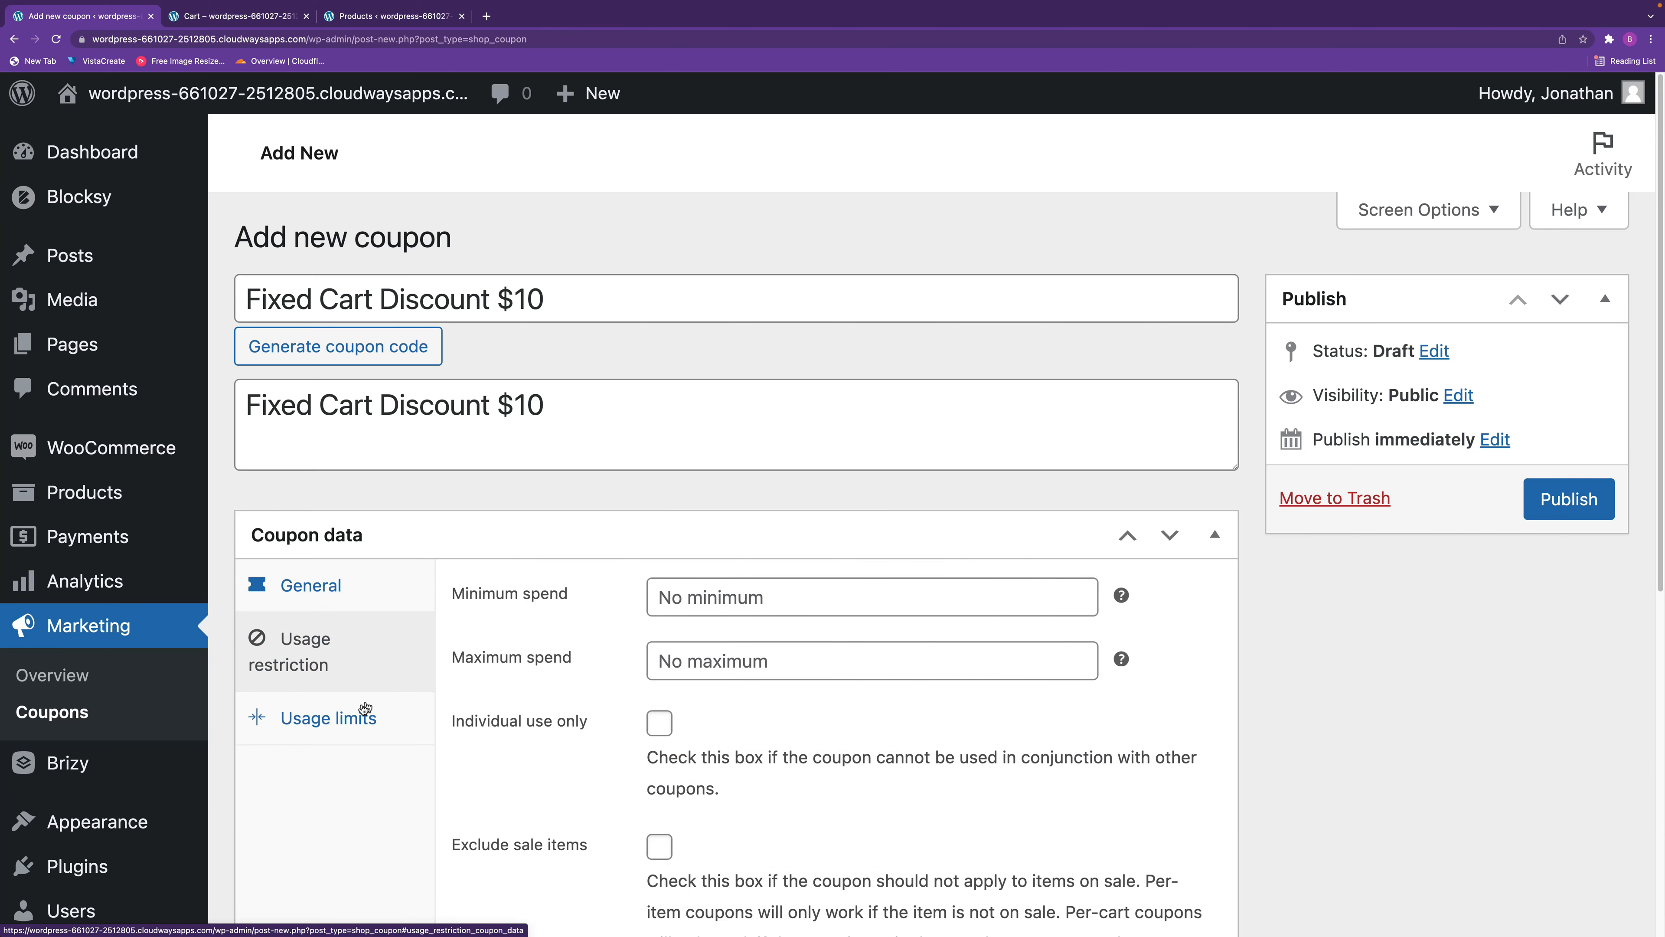
click(358, 714)
click(352, 593)
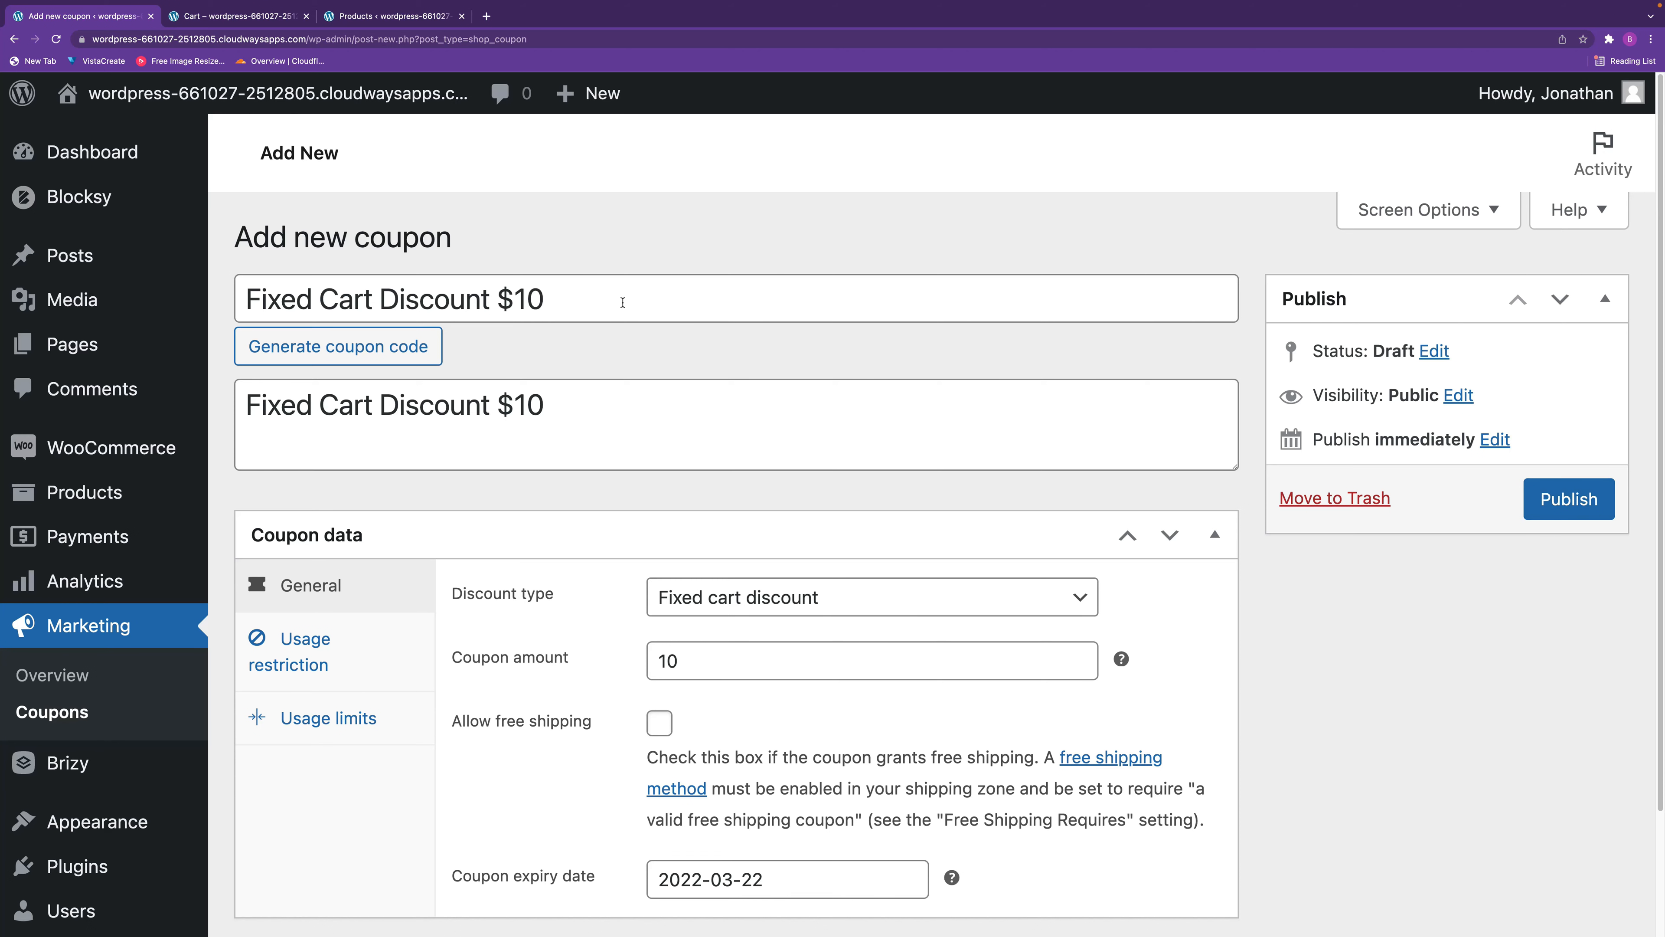
drag(561, 295, 231, 265)
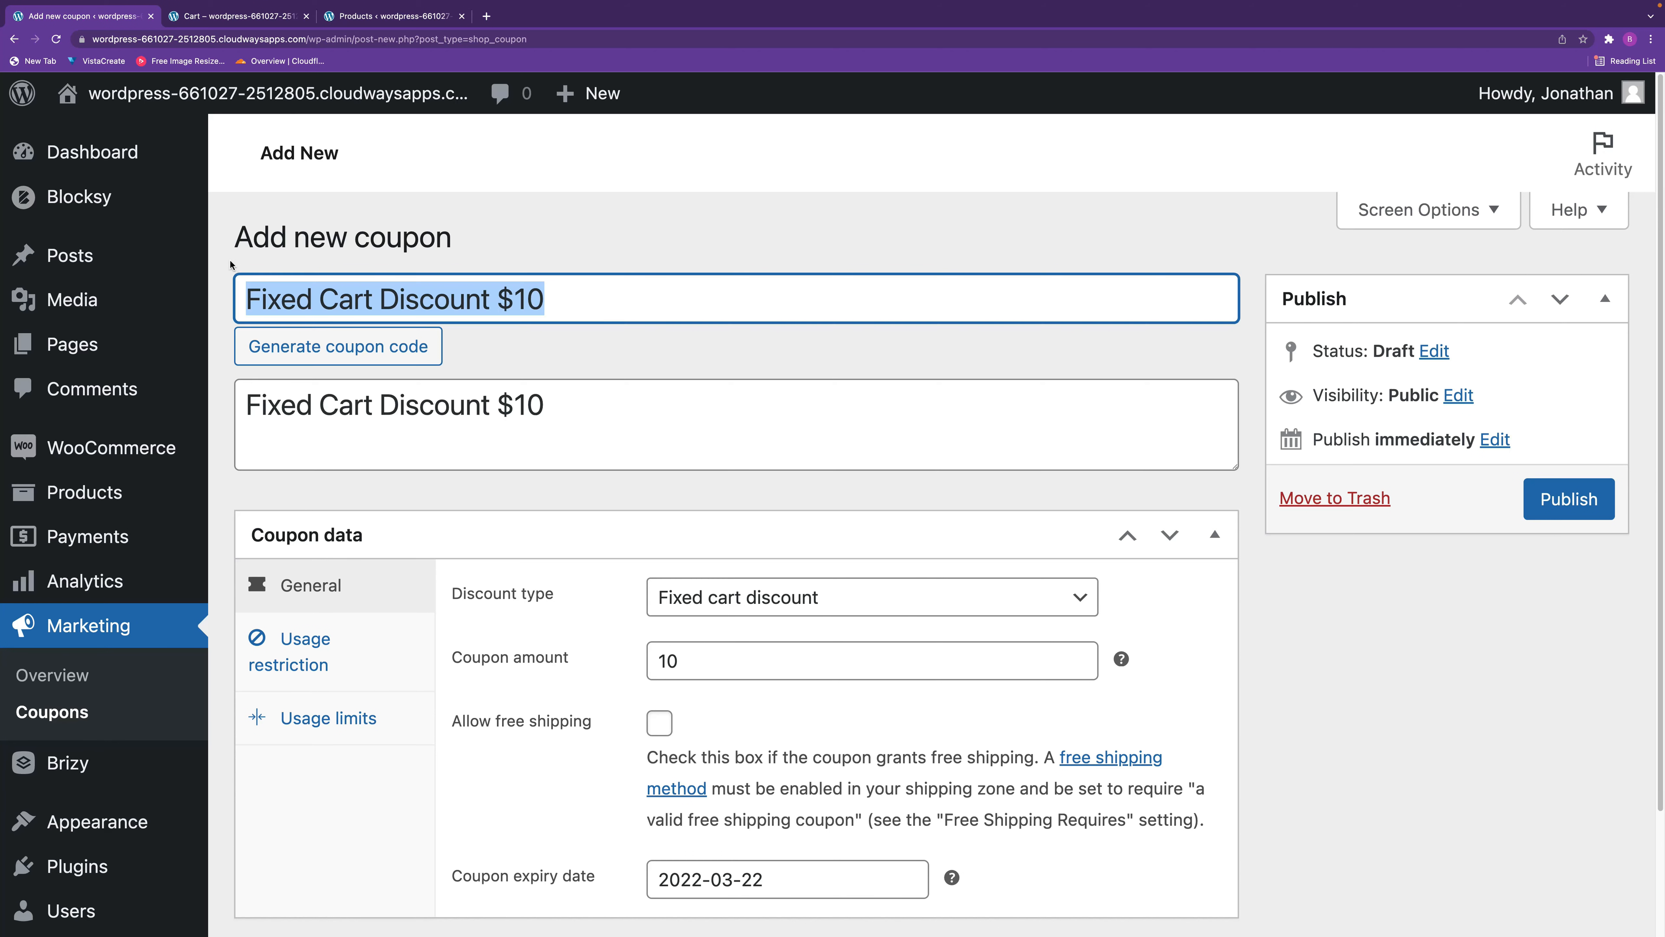
click(1571, 501)
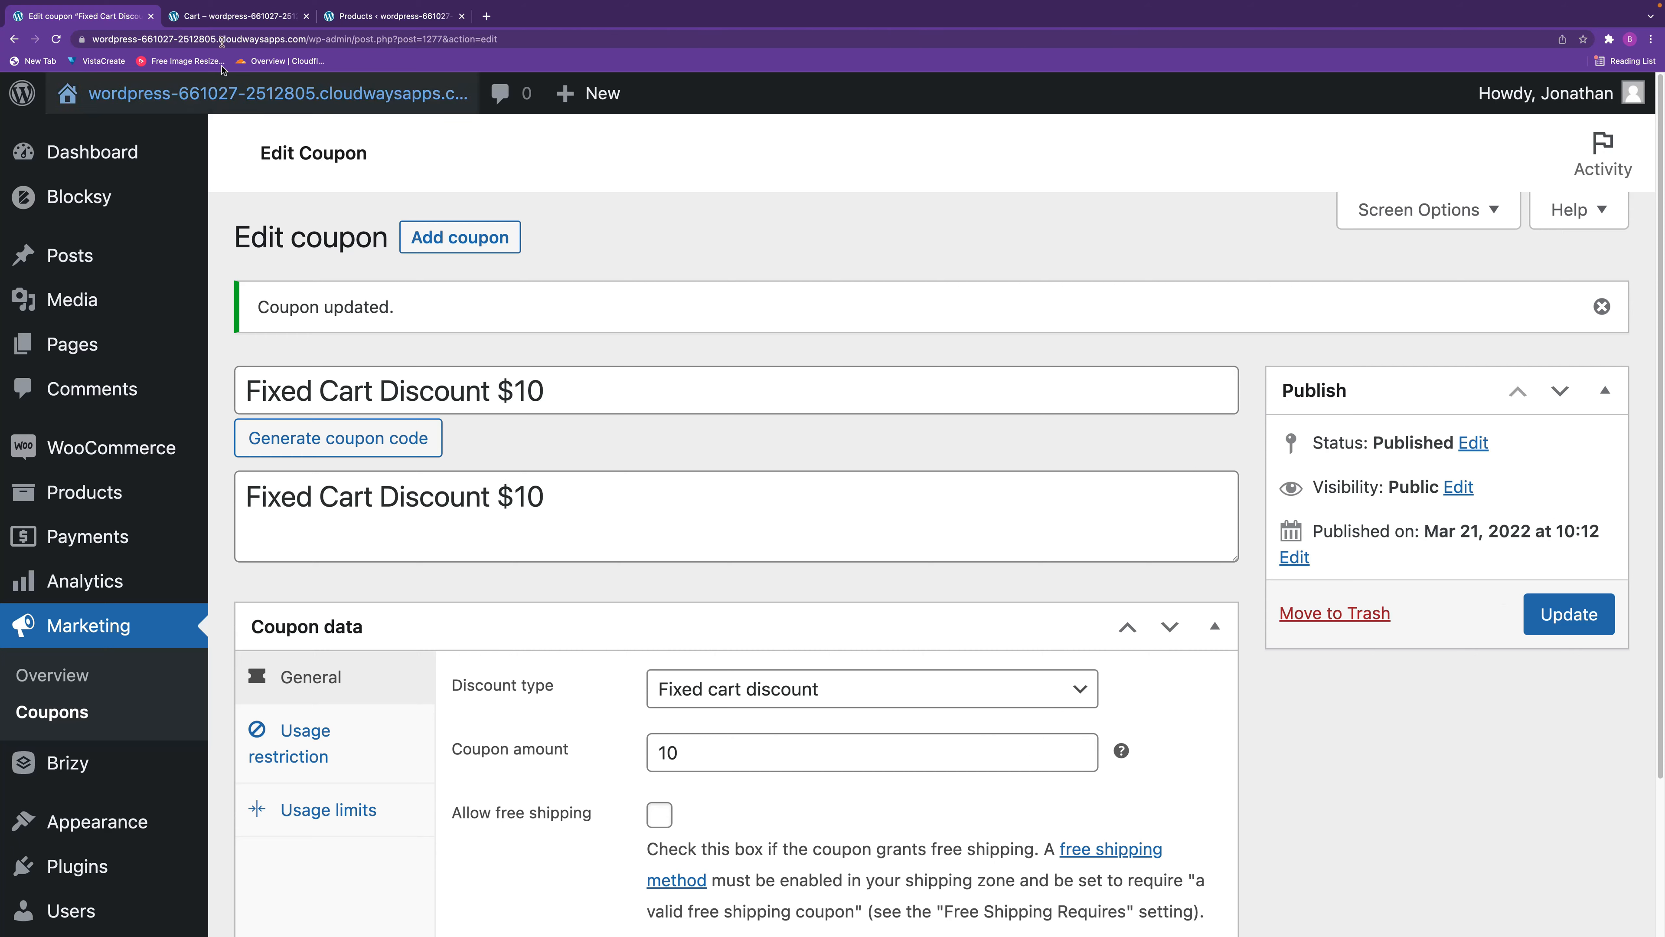
Switch to the store's cart and remove the applied percentage discount coupon.
click(235, 15)
scroll(879, 459, down, 5)
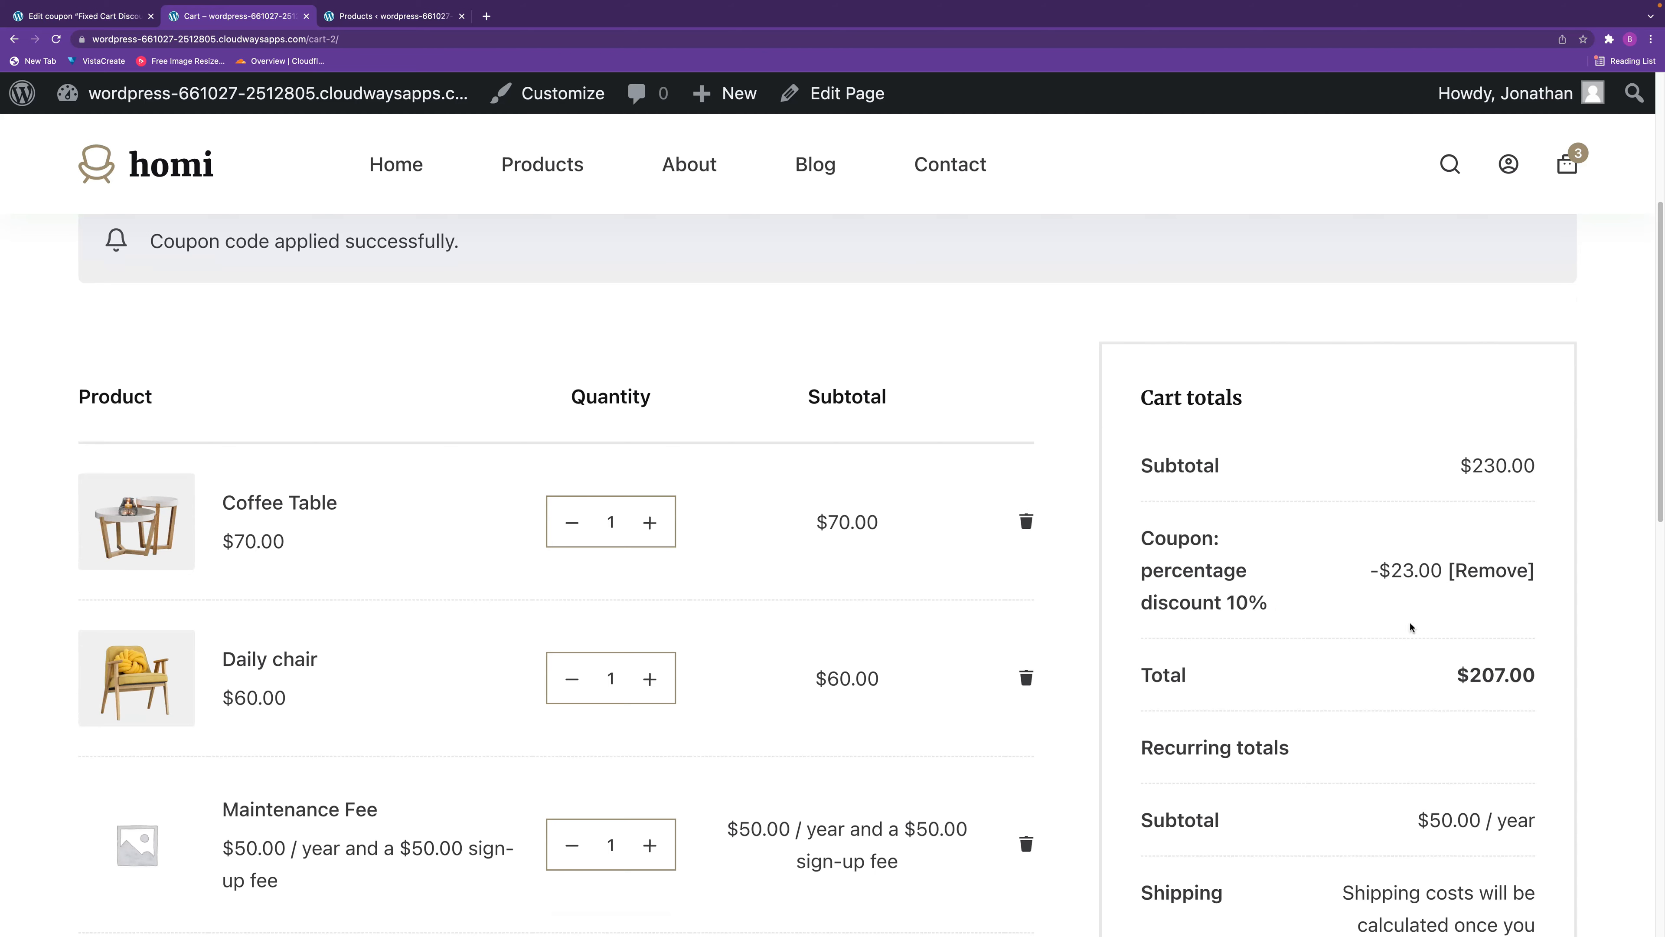
click(1498, 600)
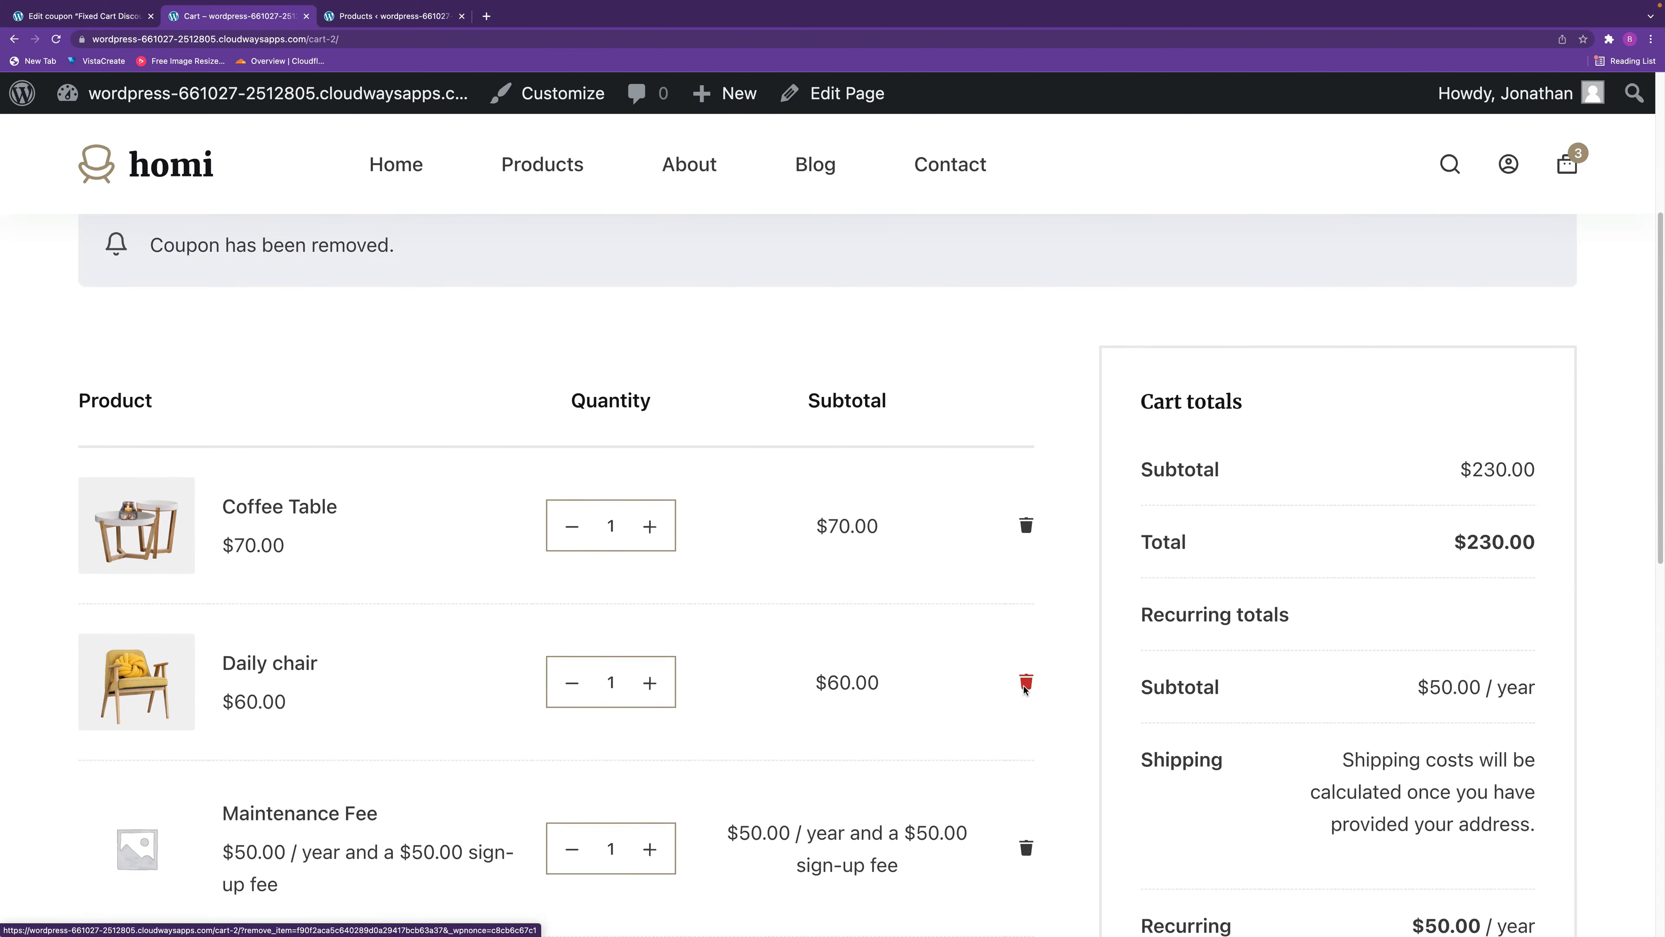
Apply the copied fixed cart discount code to the cart and check the discount in the cart totals.
scroll(1025, 688, down, 3)
click(216, 748)
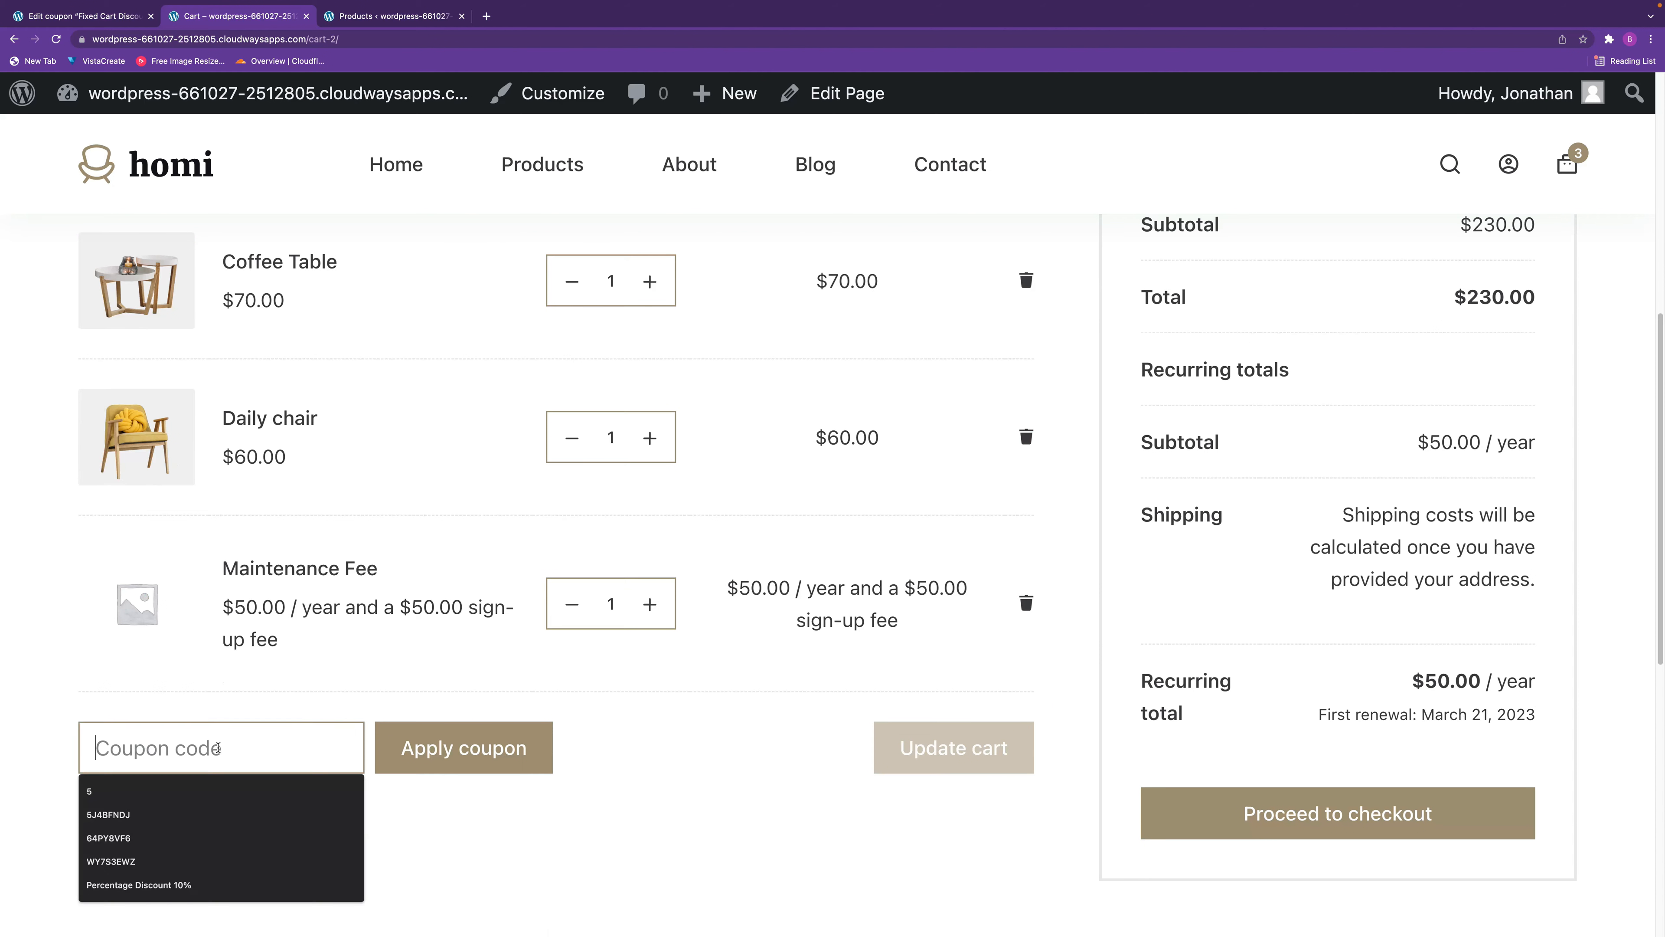
text(Fixed Cart Discount $10)
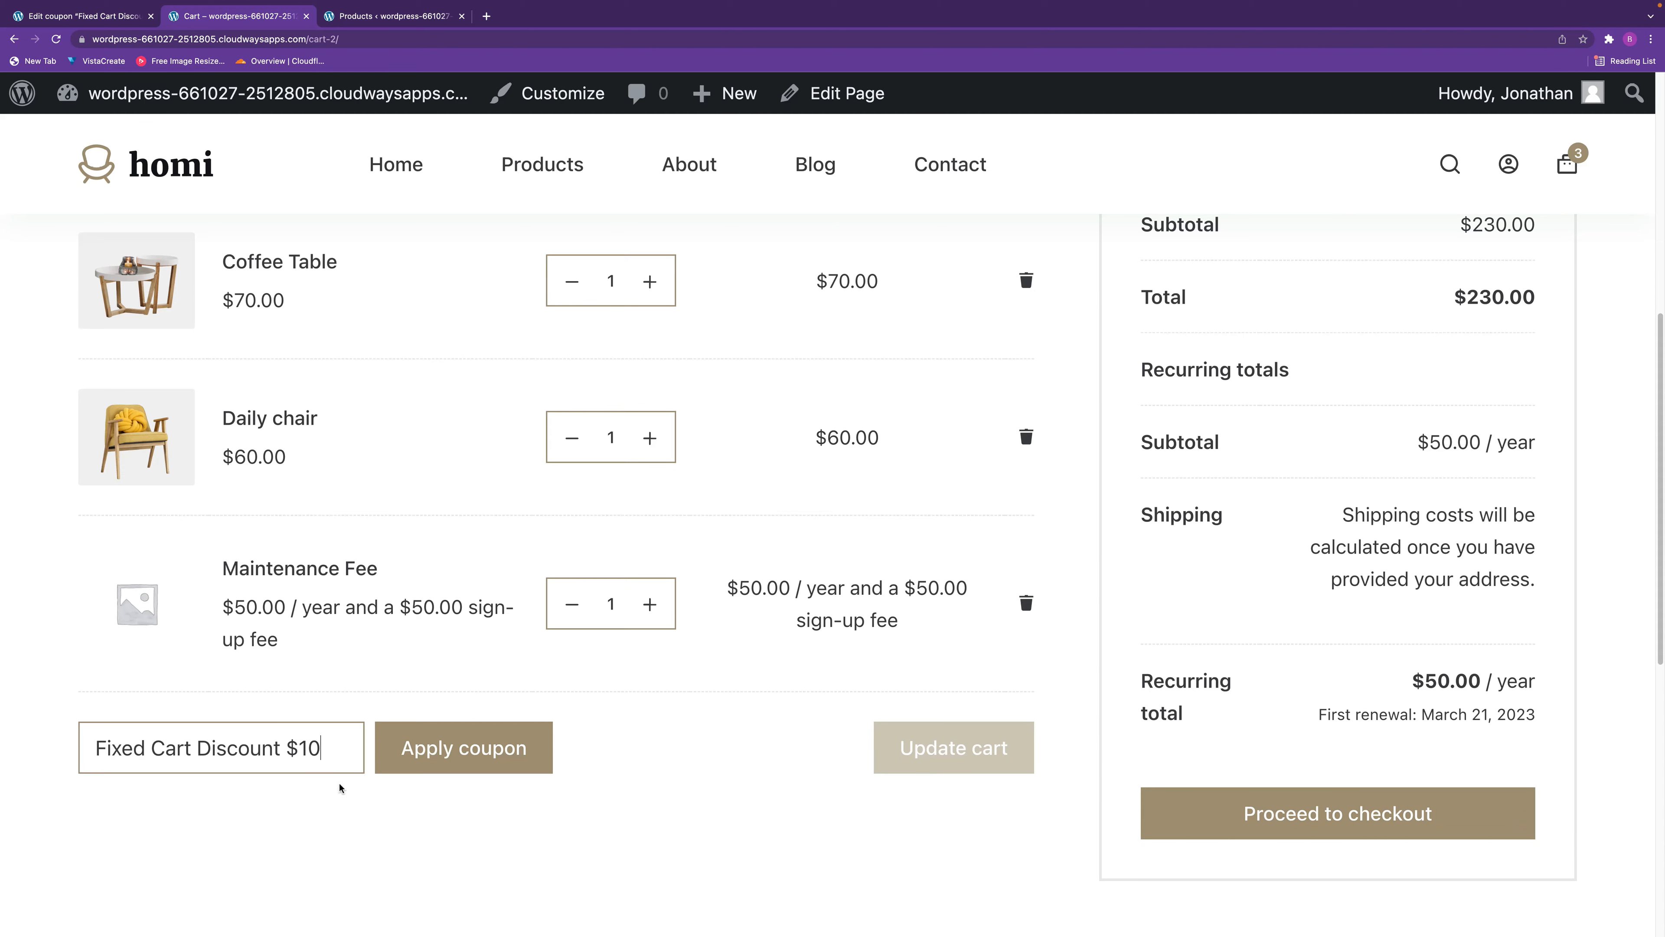
click(470, 753)
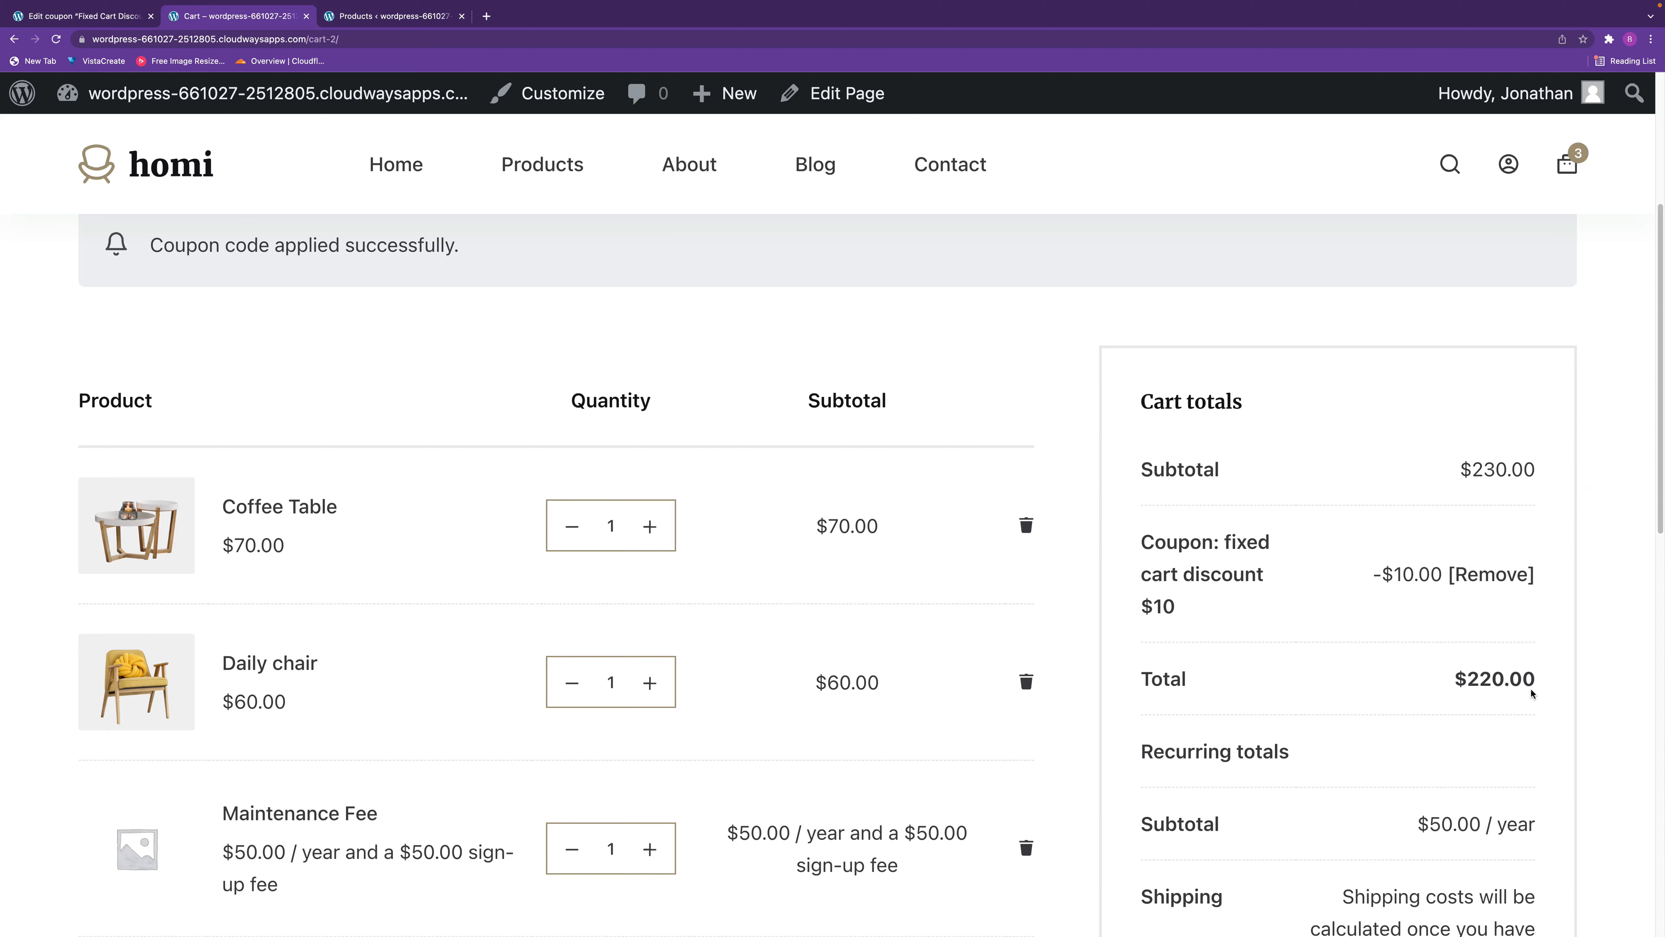
mouse_move(1656, 488)
mouse_down()
mouse_move(1639, 547)
mouse_move(1646, 480)
mouse_up()
scroll(1653, 514, down, 5)
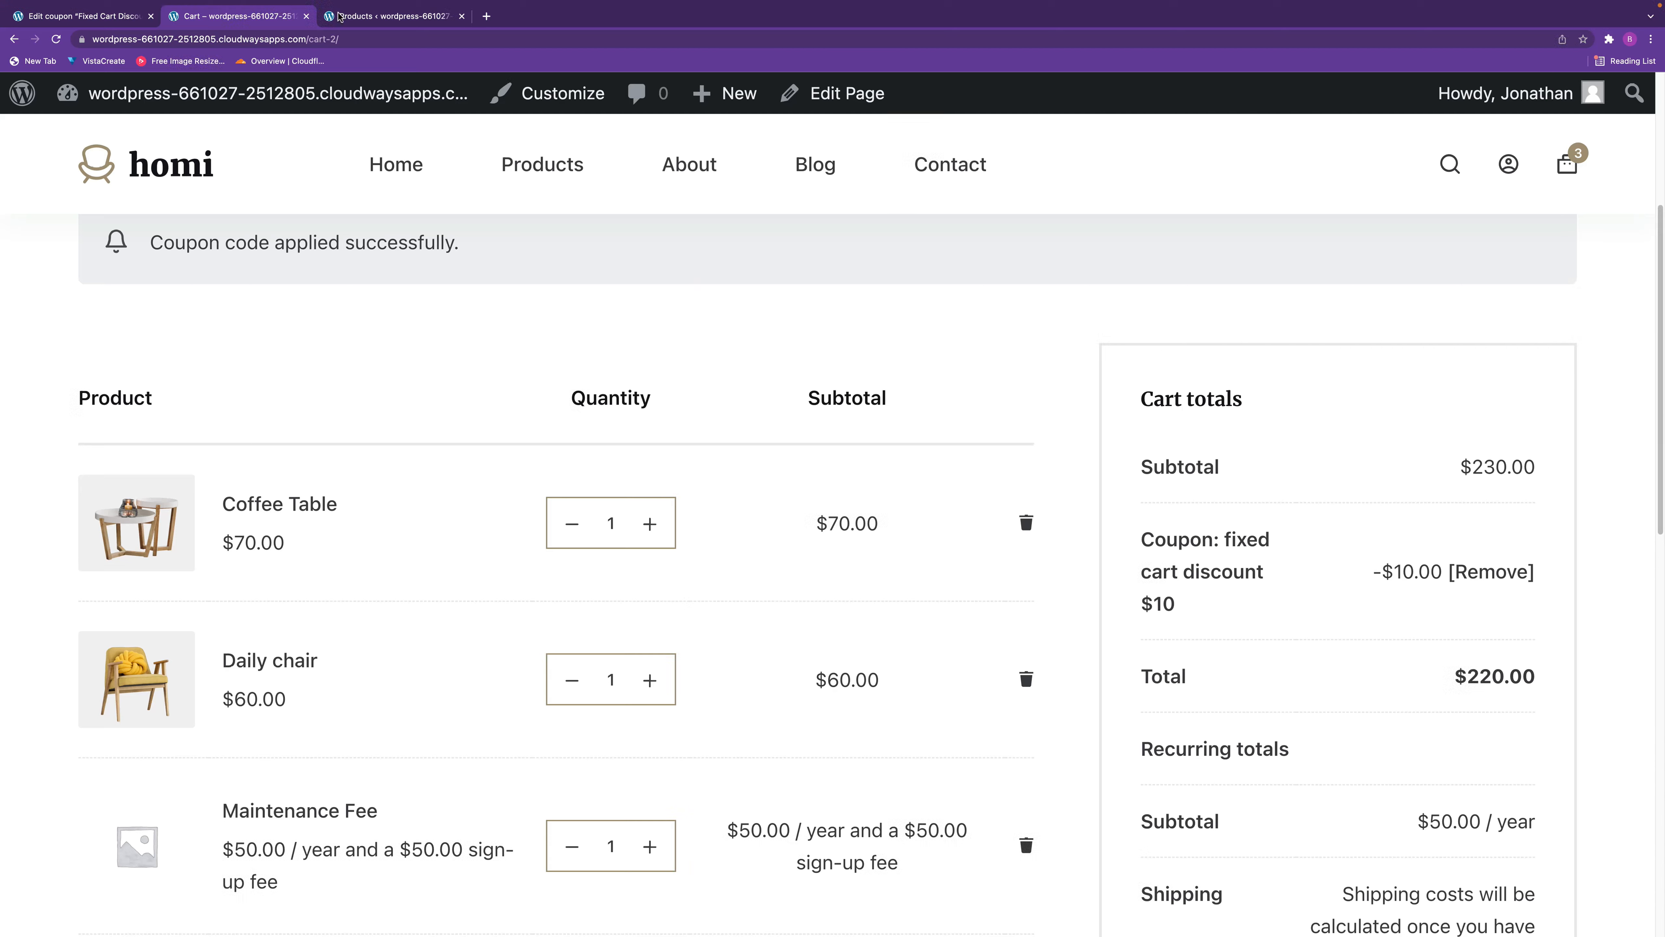
Back in the store's admin area, add a new coupon with the code "Fixed Product Discount $10".
click(92, 18)
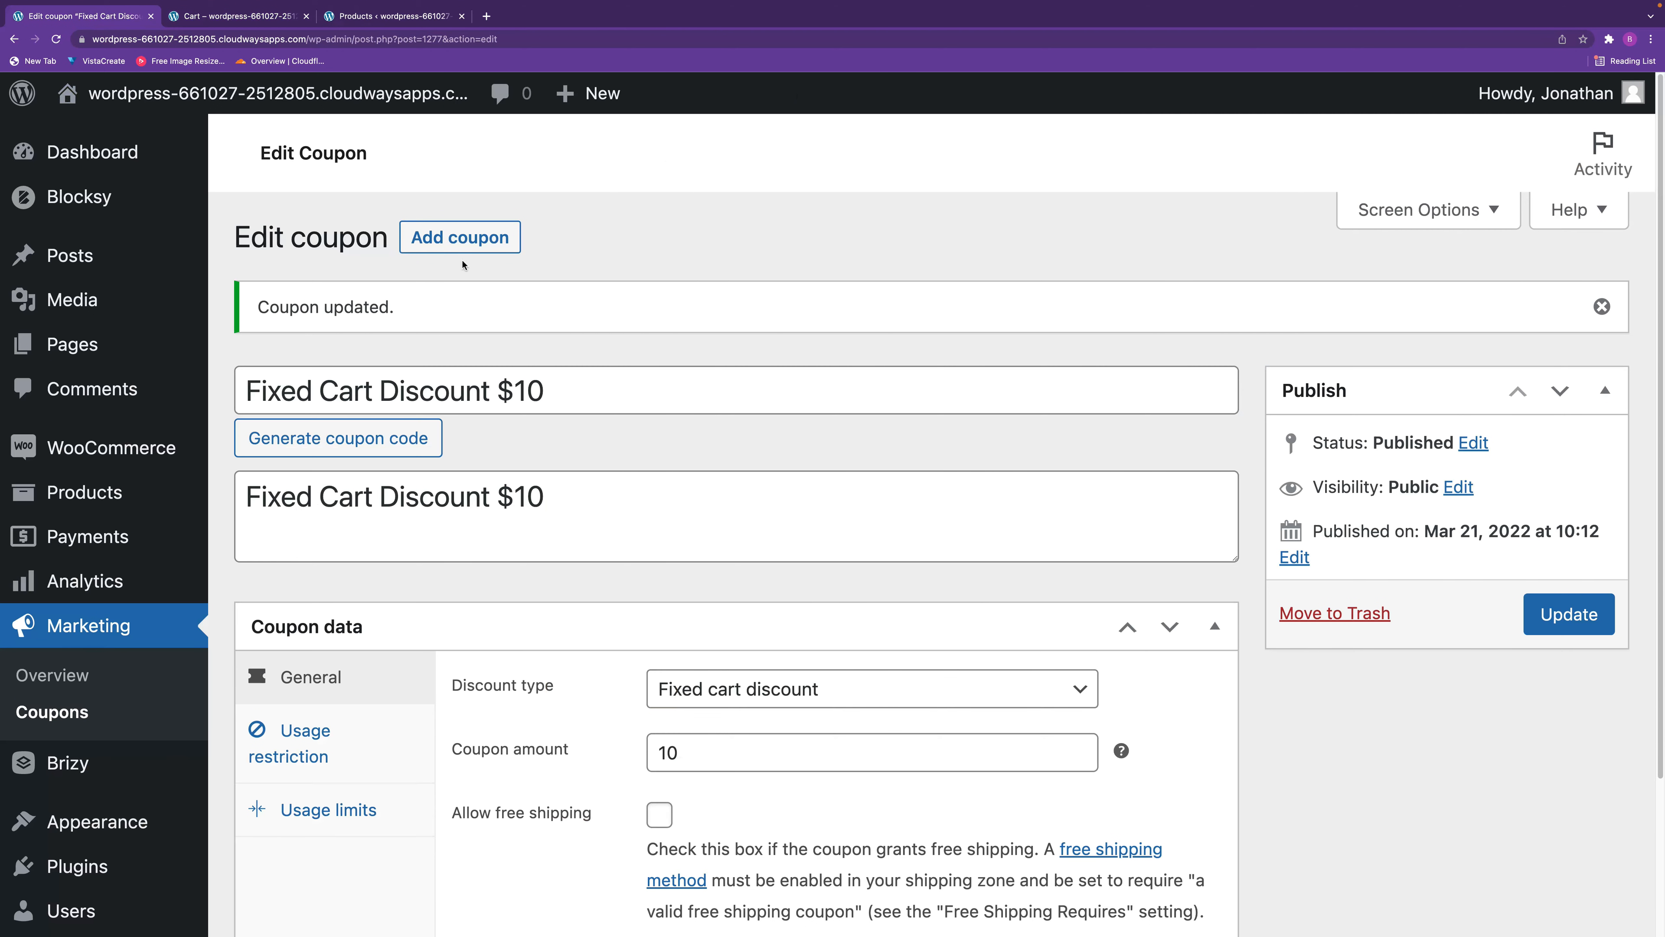
click(464, 241)
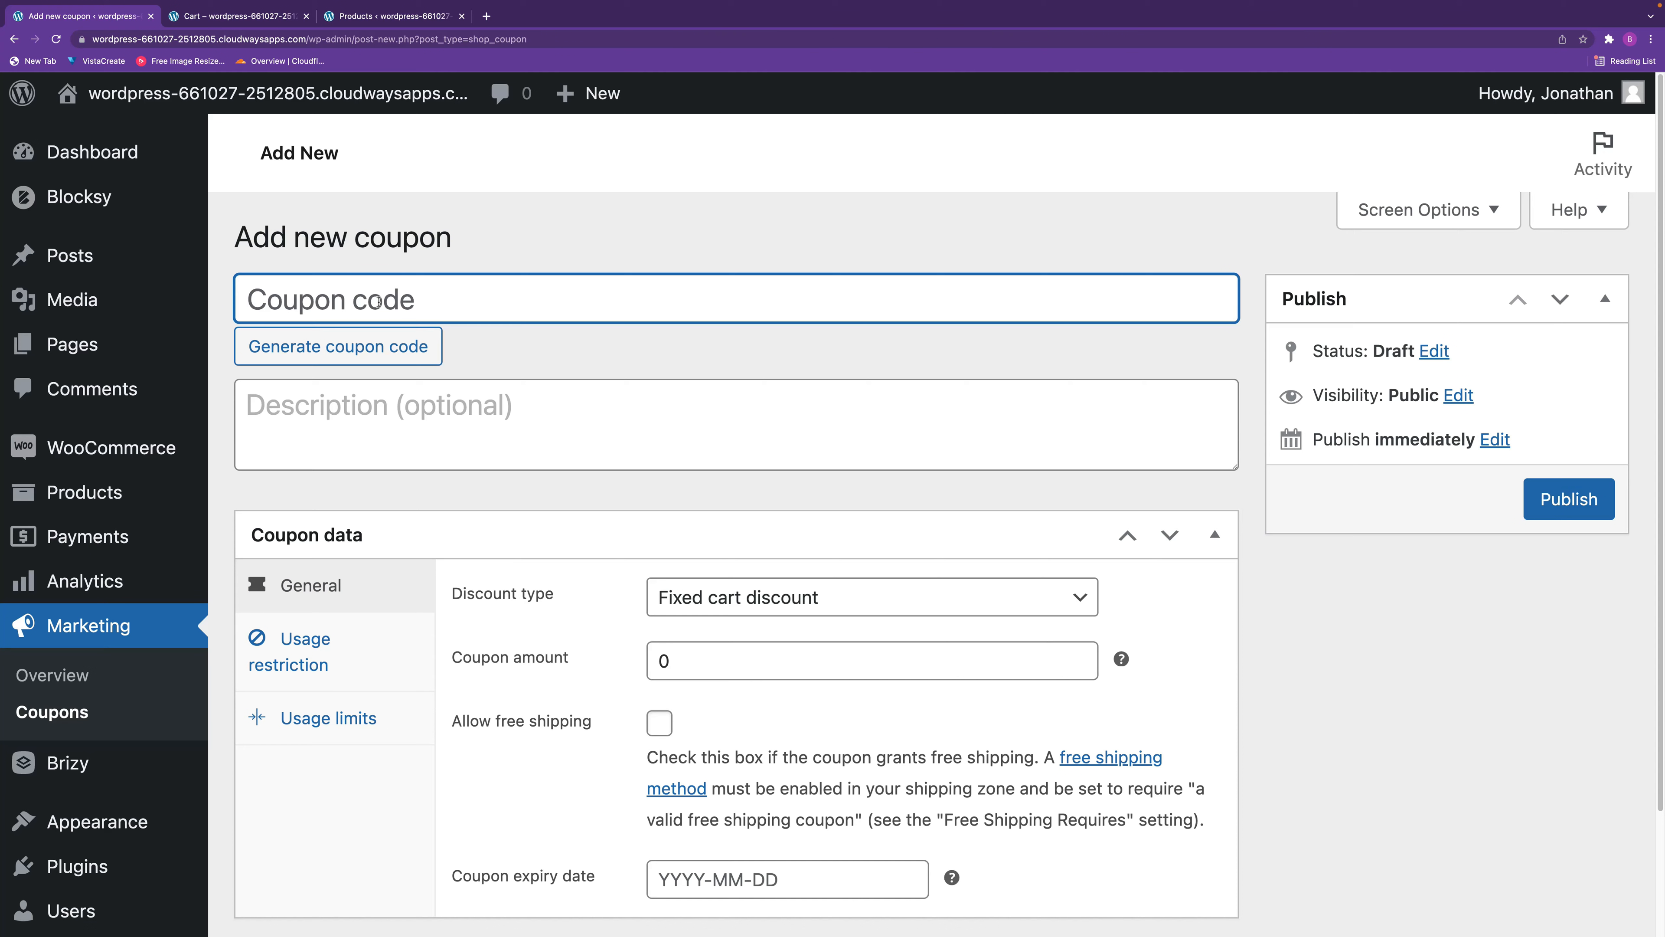
text(Fixed Cart Discount $10)
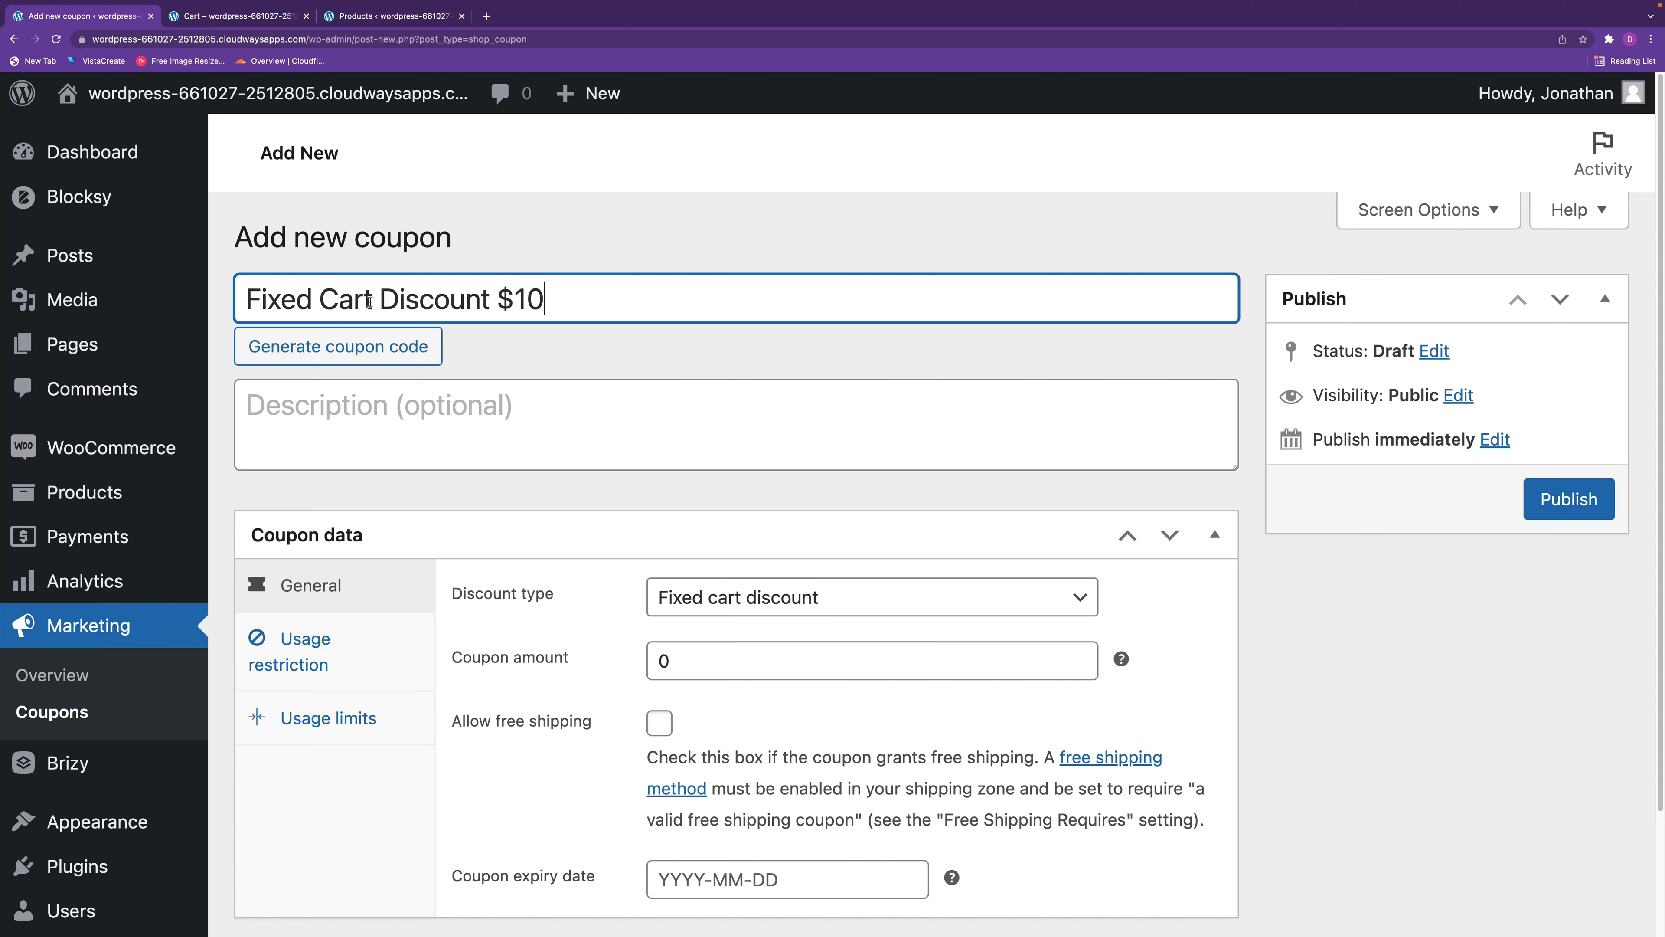
drag(372, 299, 322, 300)
text(Pri)
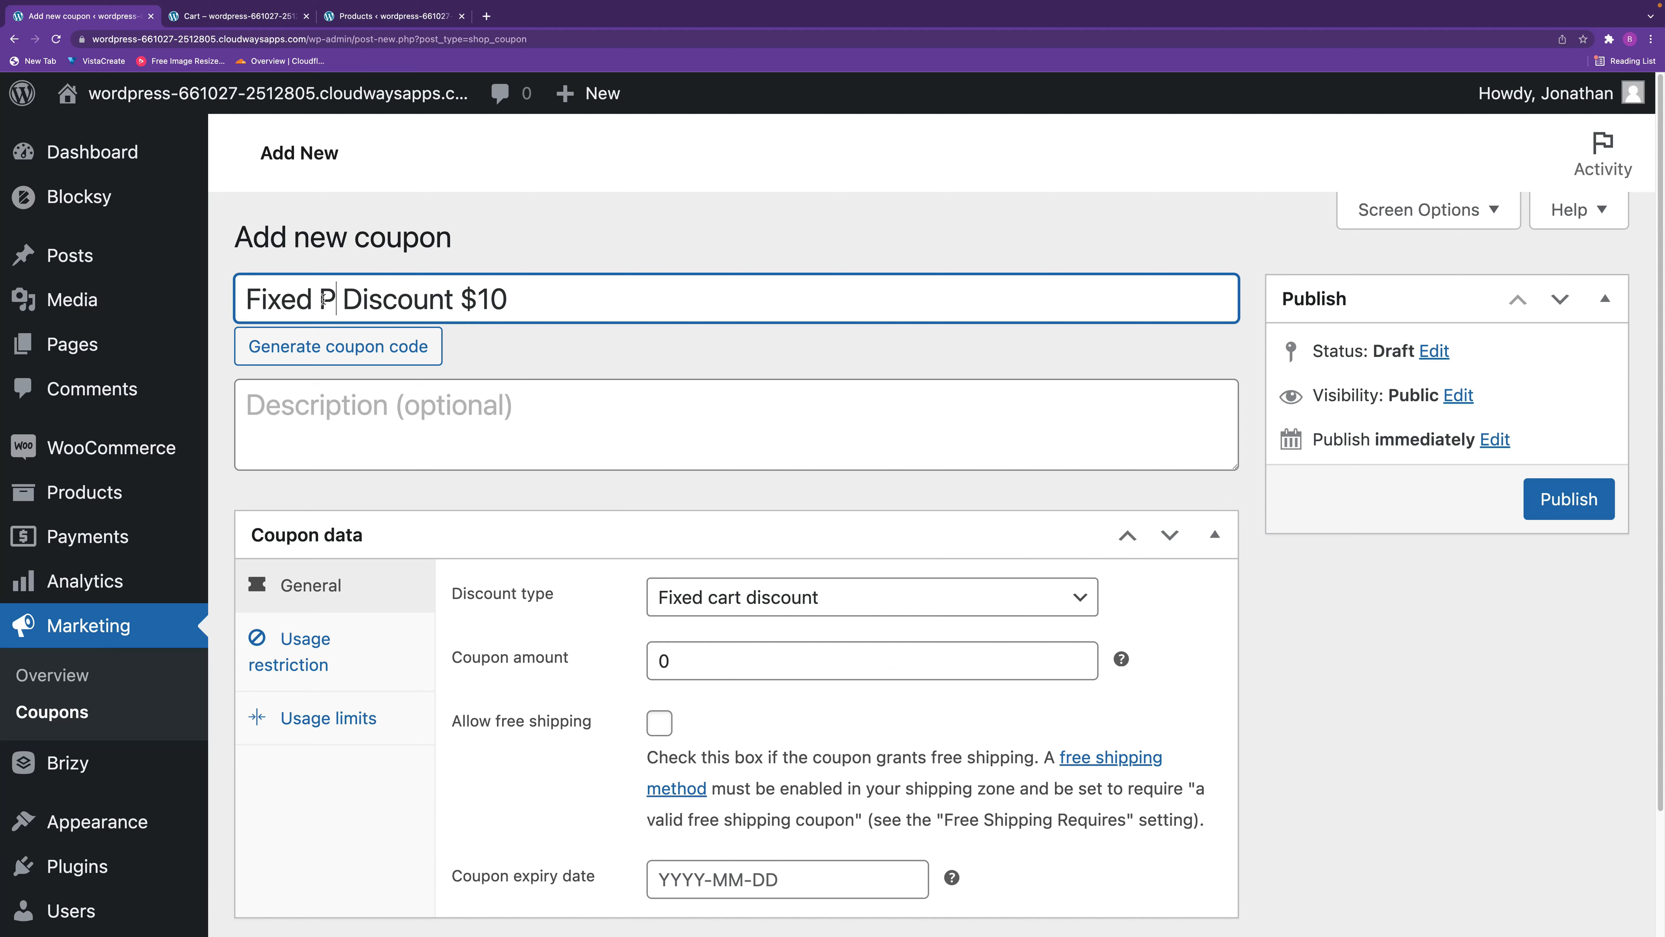
key(BackSpace)
text(oduct)
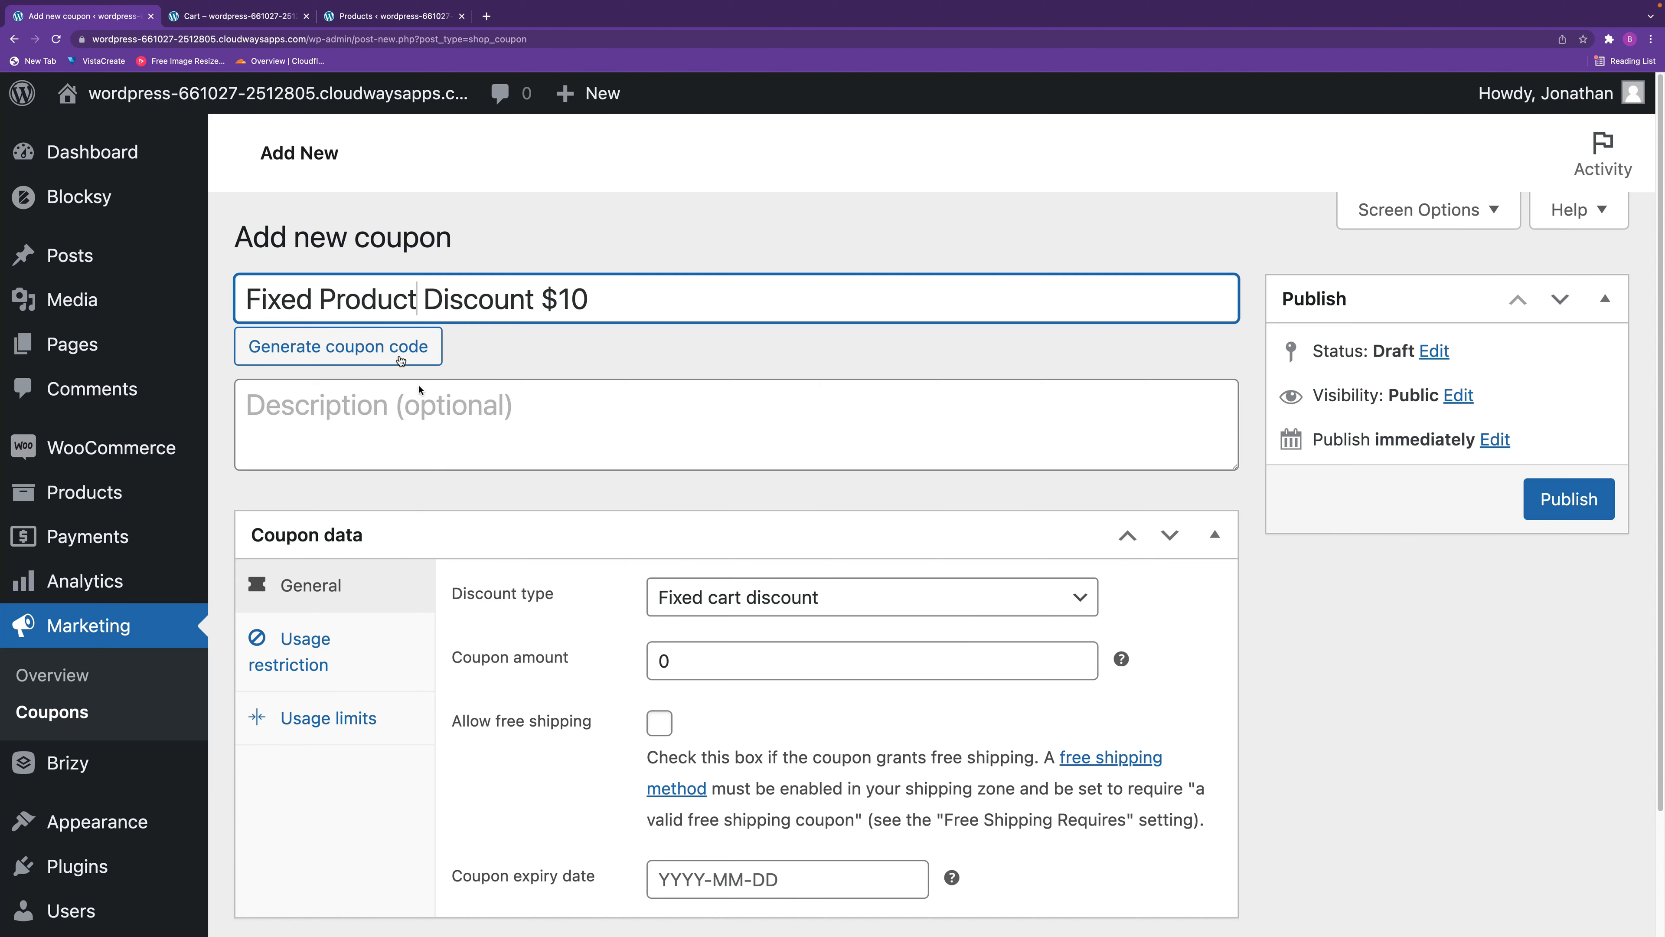
Copy the fixed product coupon's code into its description.
drag(708, 292, 177, 279)
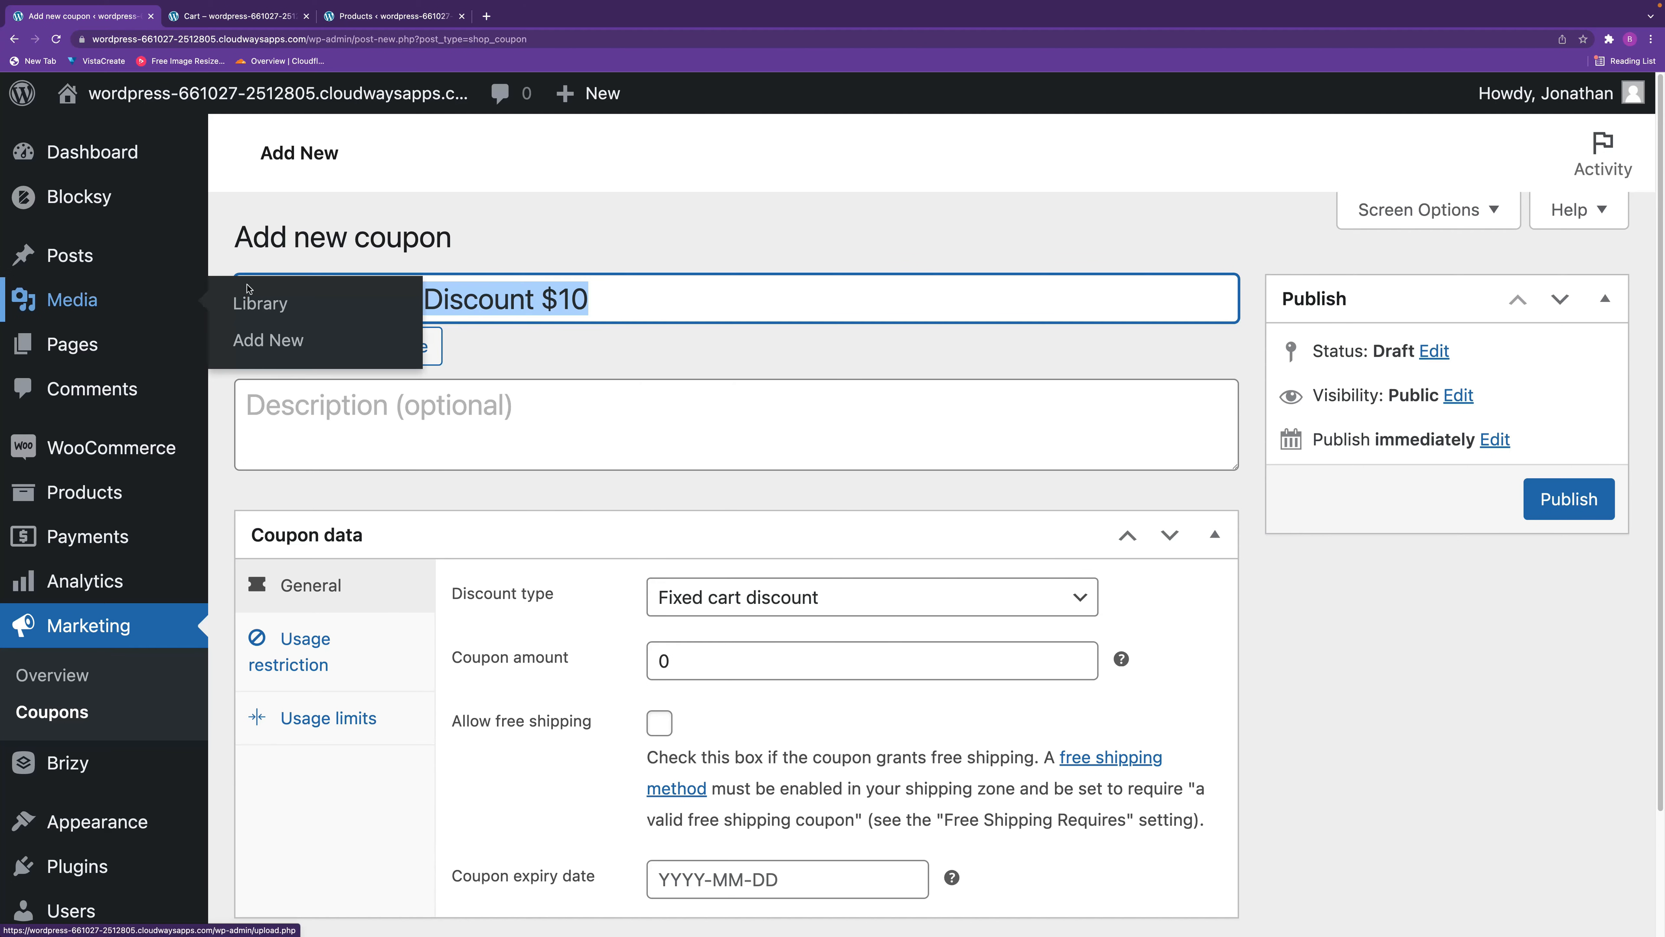
drag(633, 296, 249, 293)
key(super+c)
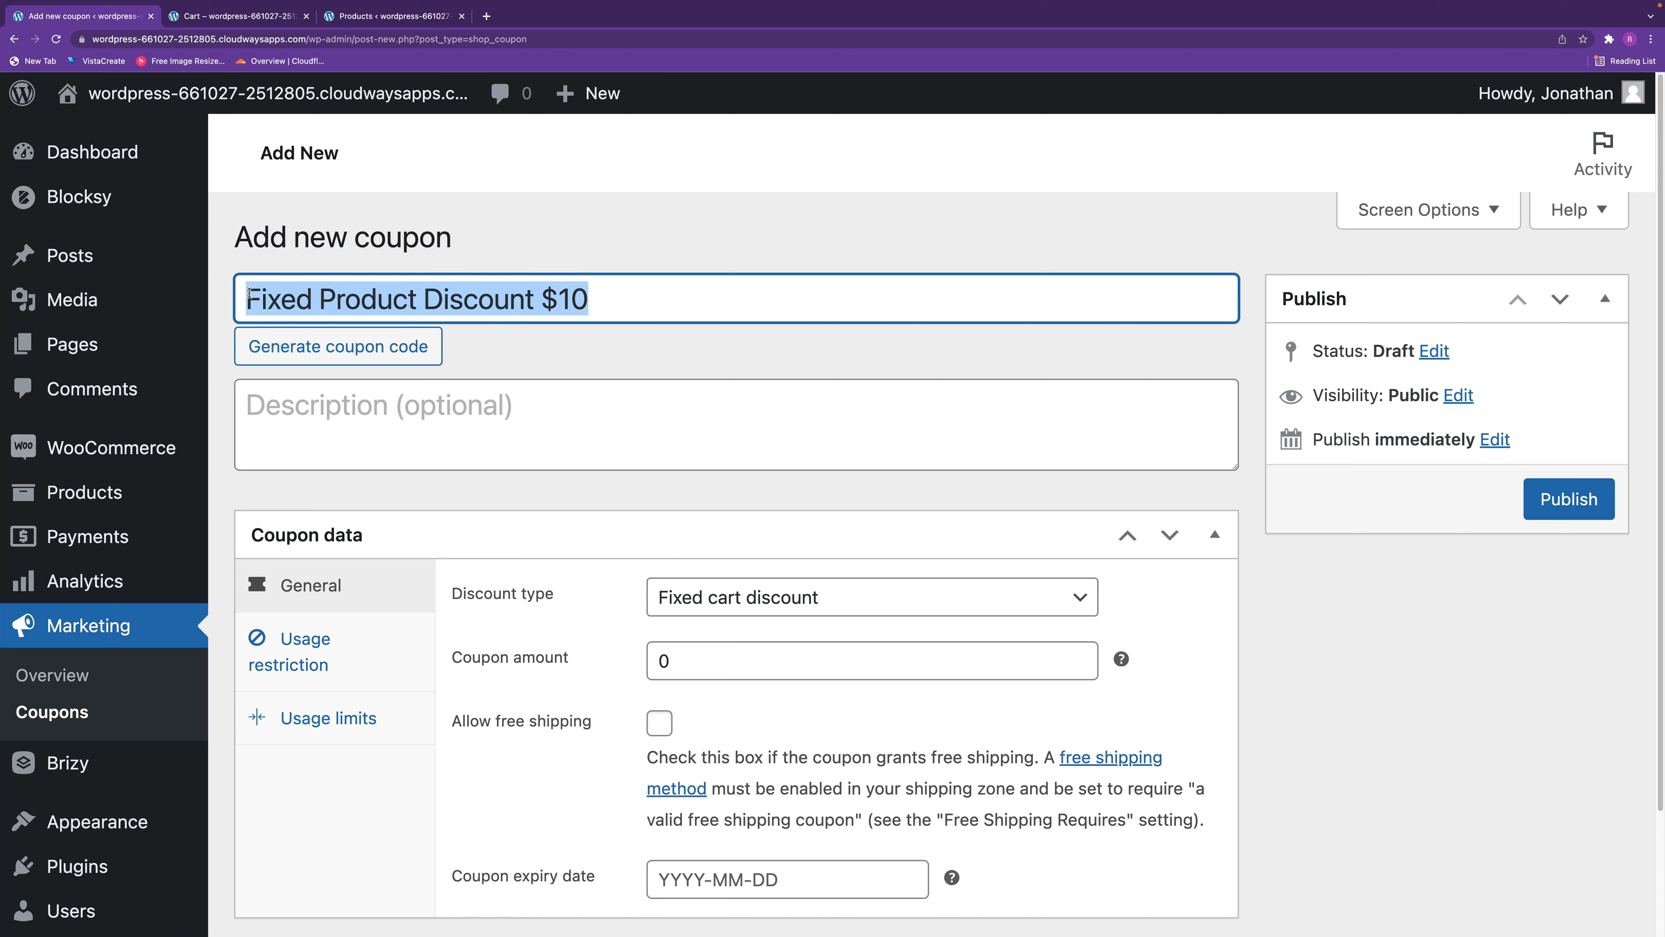
click(349, 413)
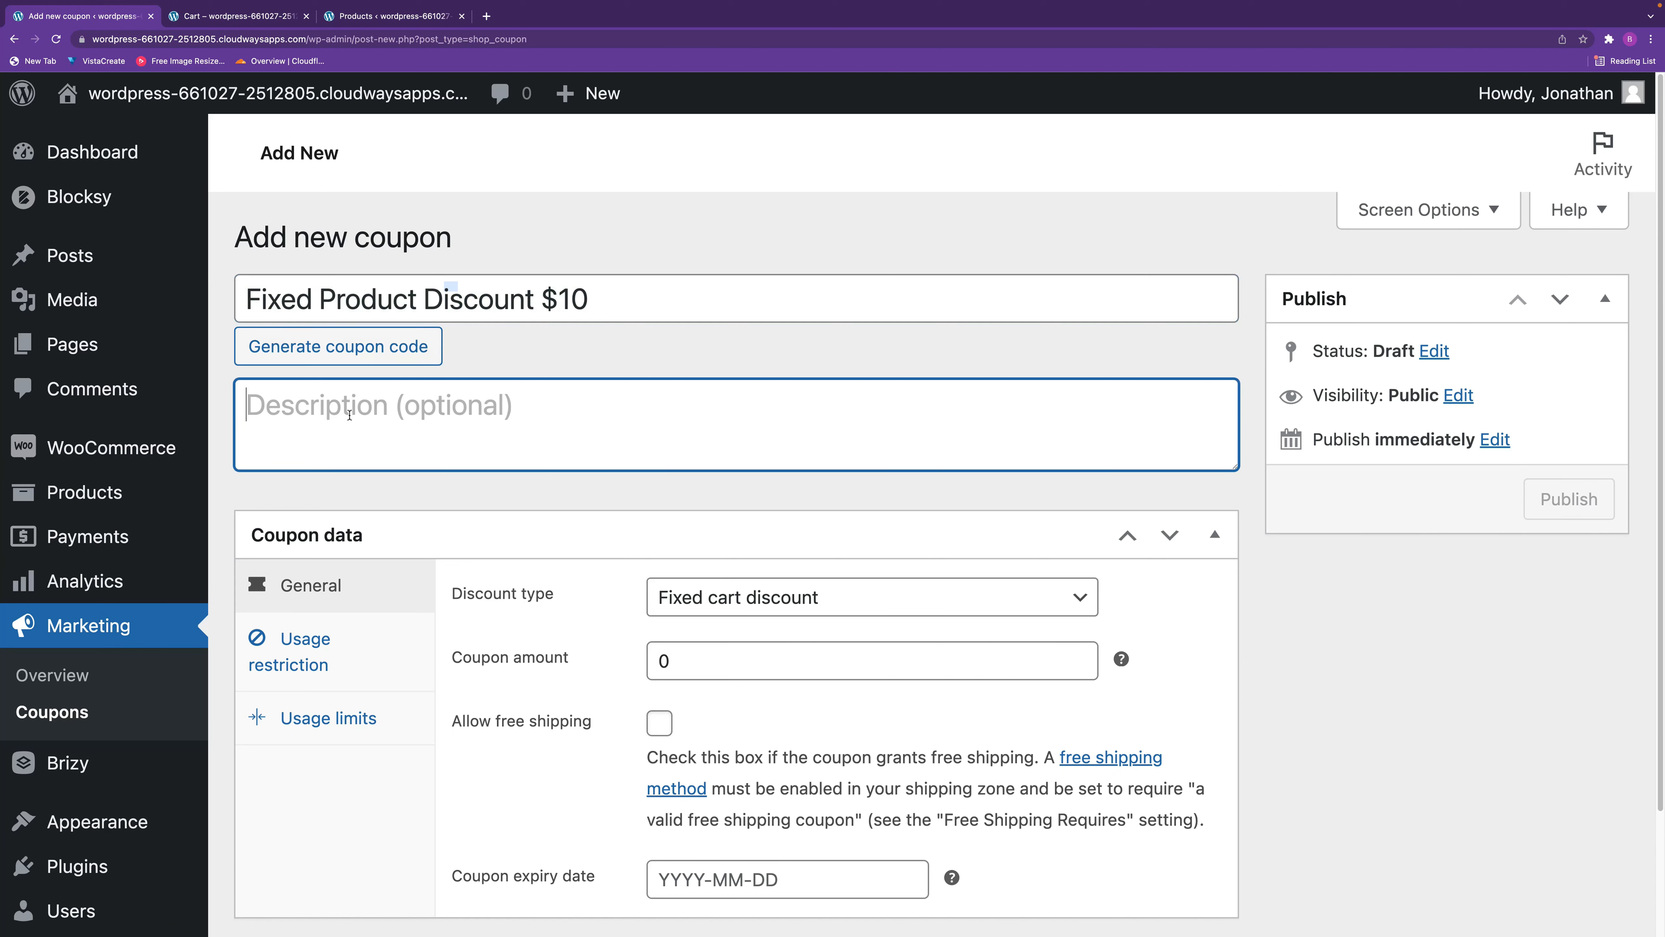
key(super+v)
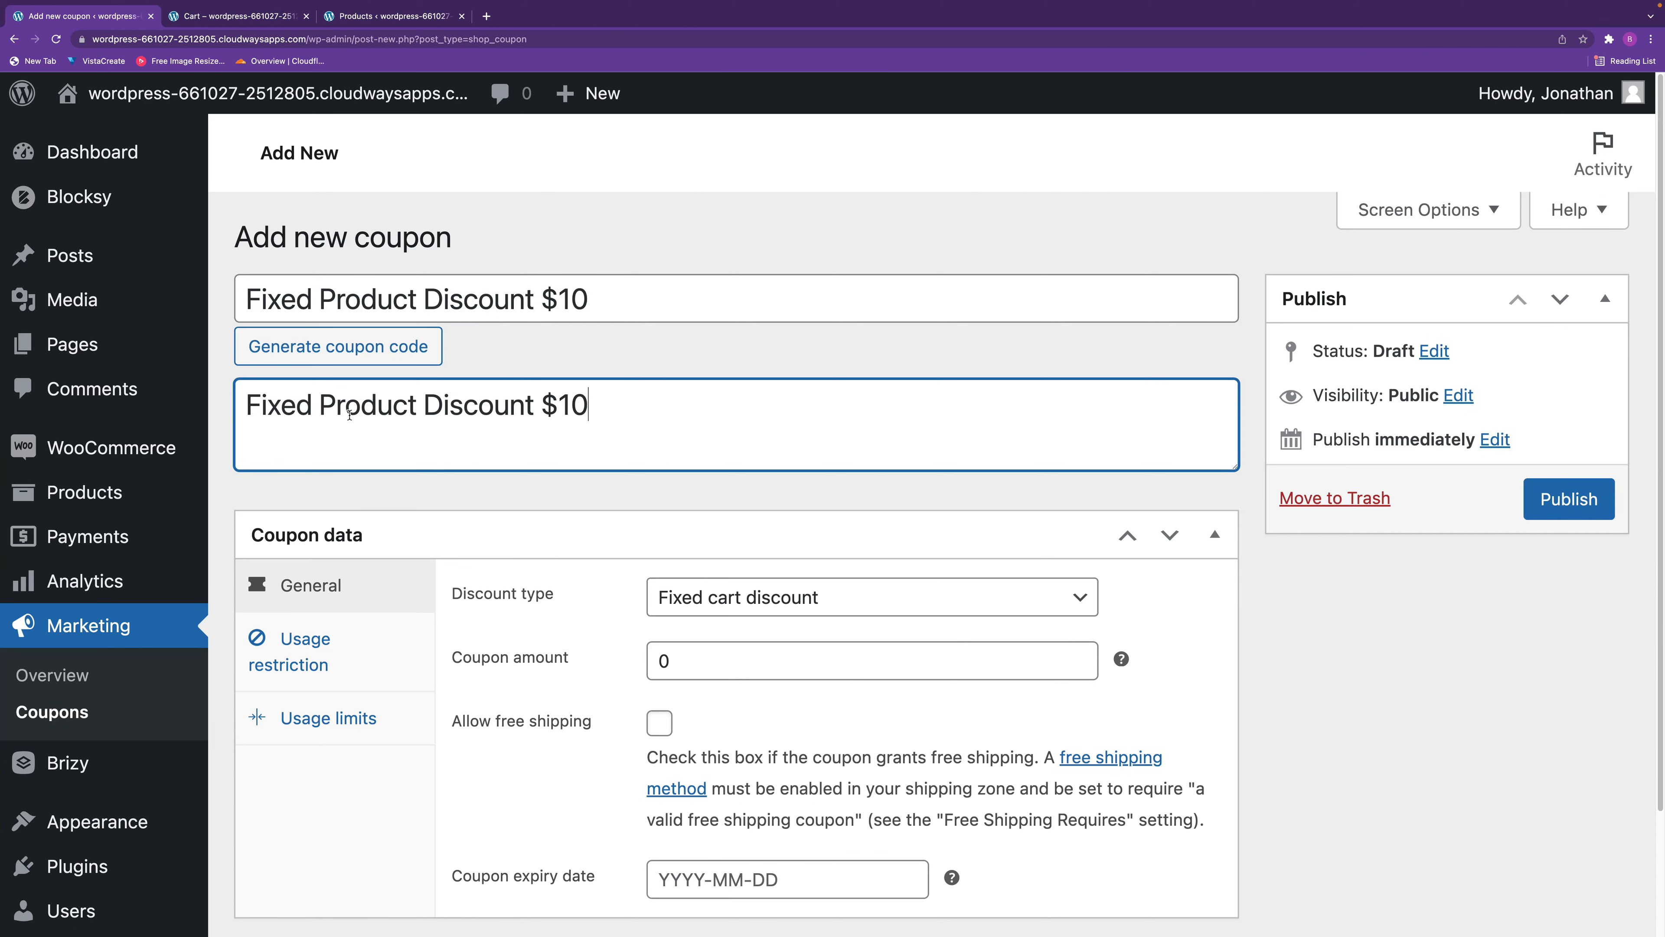
Set the coupon to a fixed product discount with an amount of 10 and an expiry date of 2022-03-22.
click(805, 609)
click(799, 626)
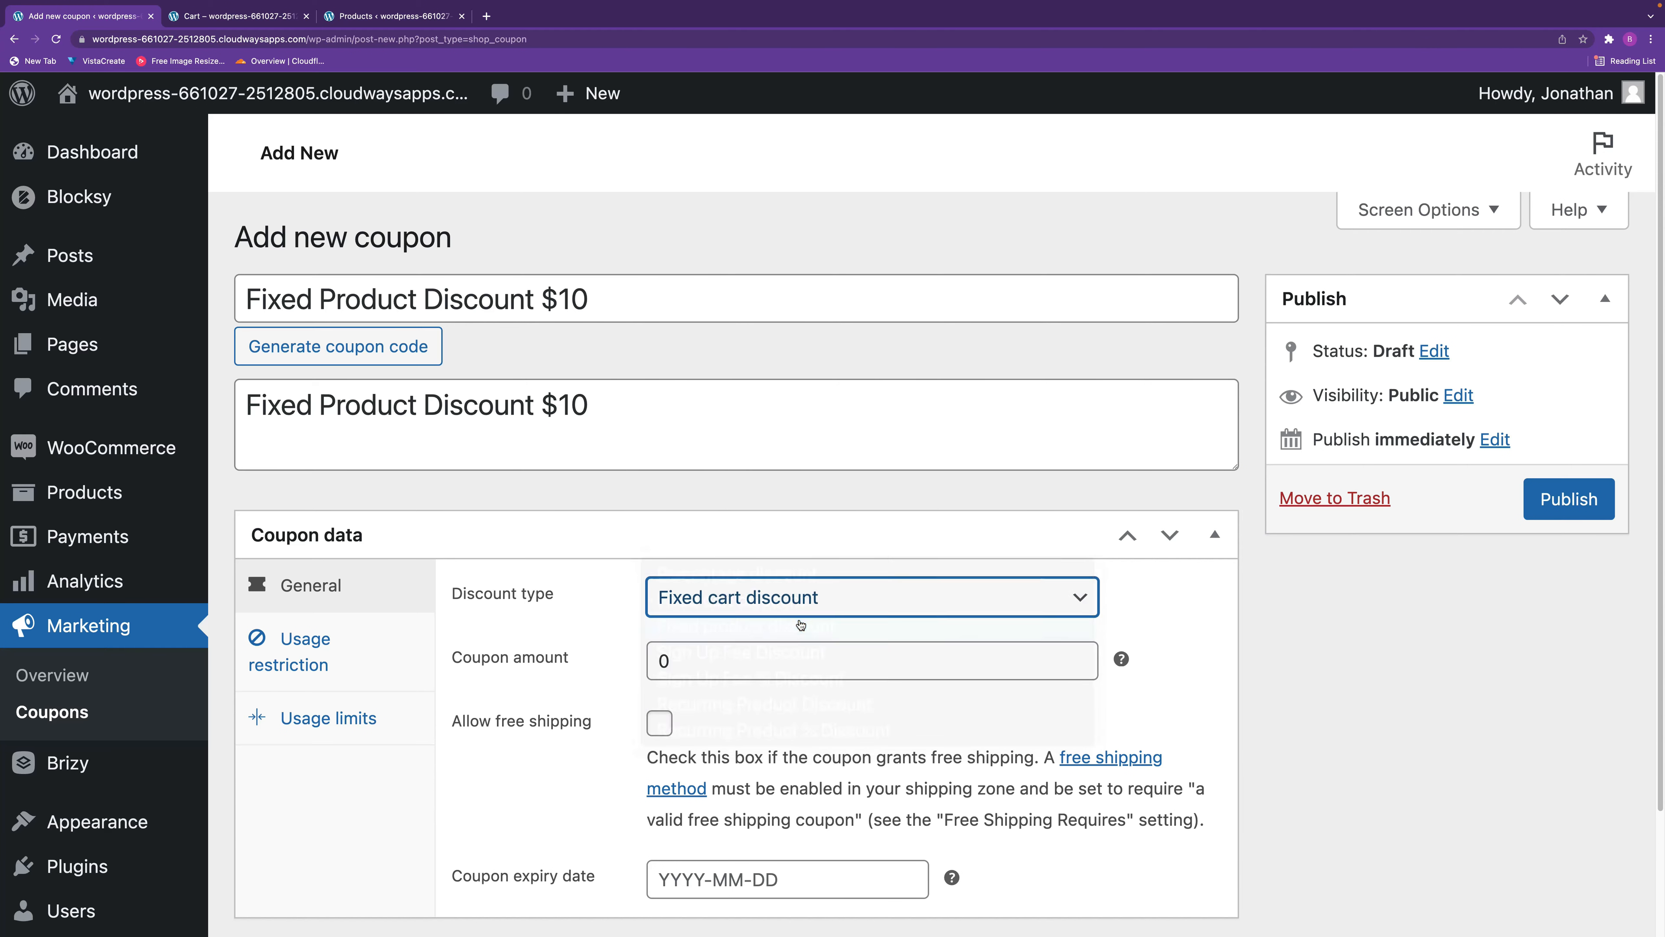
key(Tab)
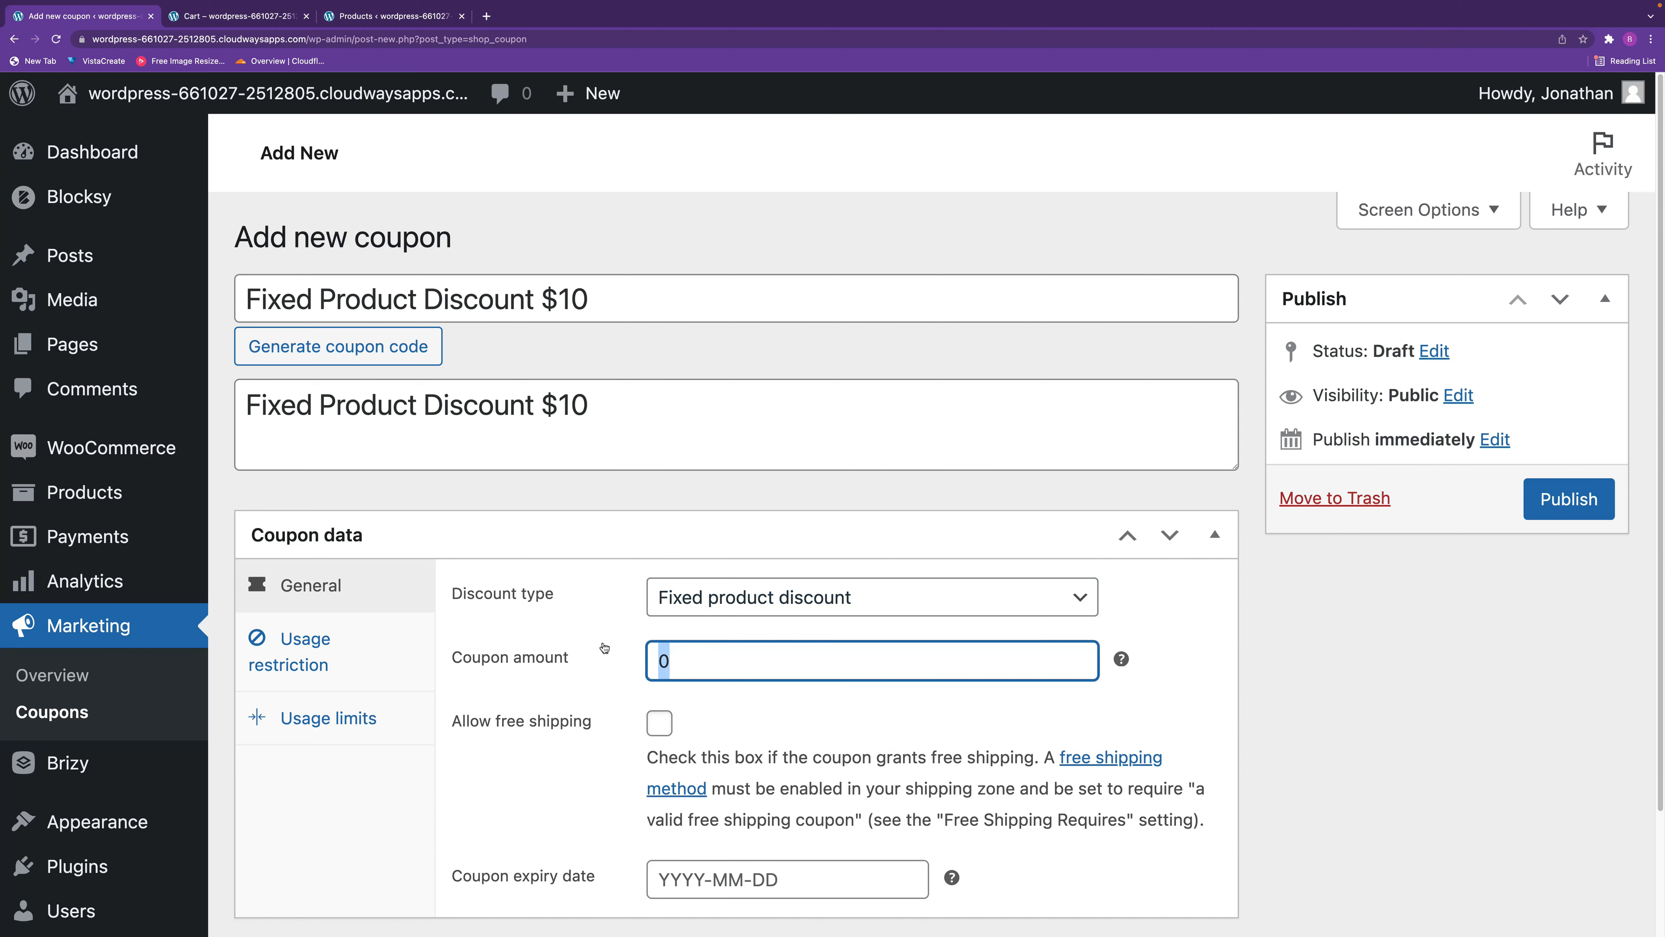
text(10)
click(819, 718)
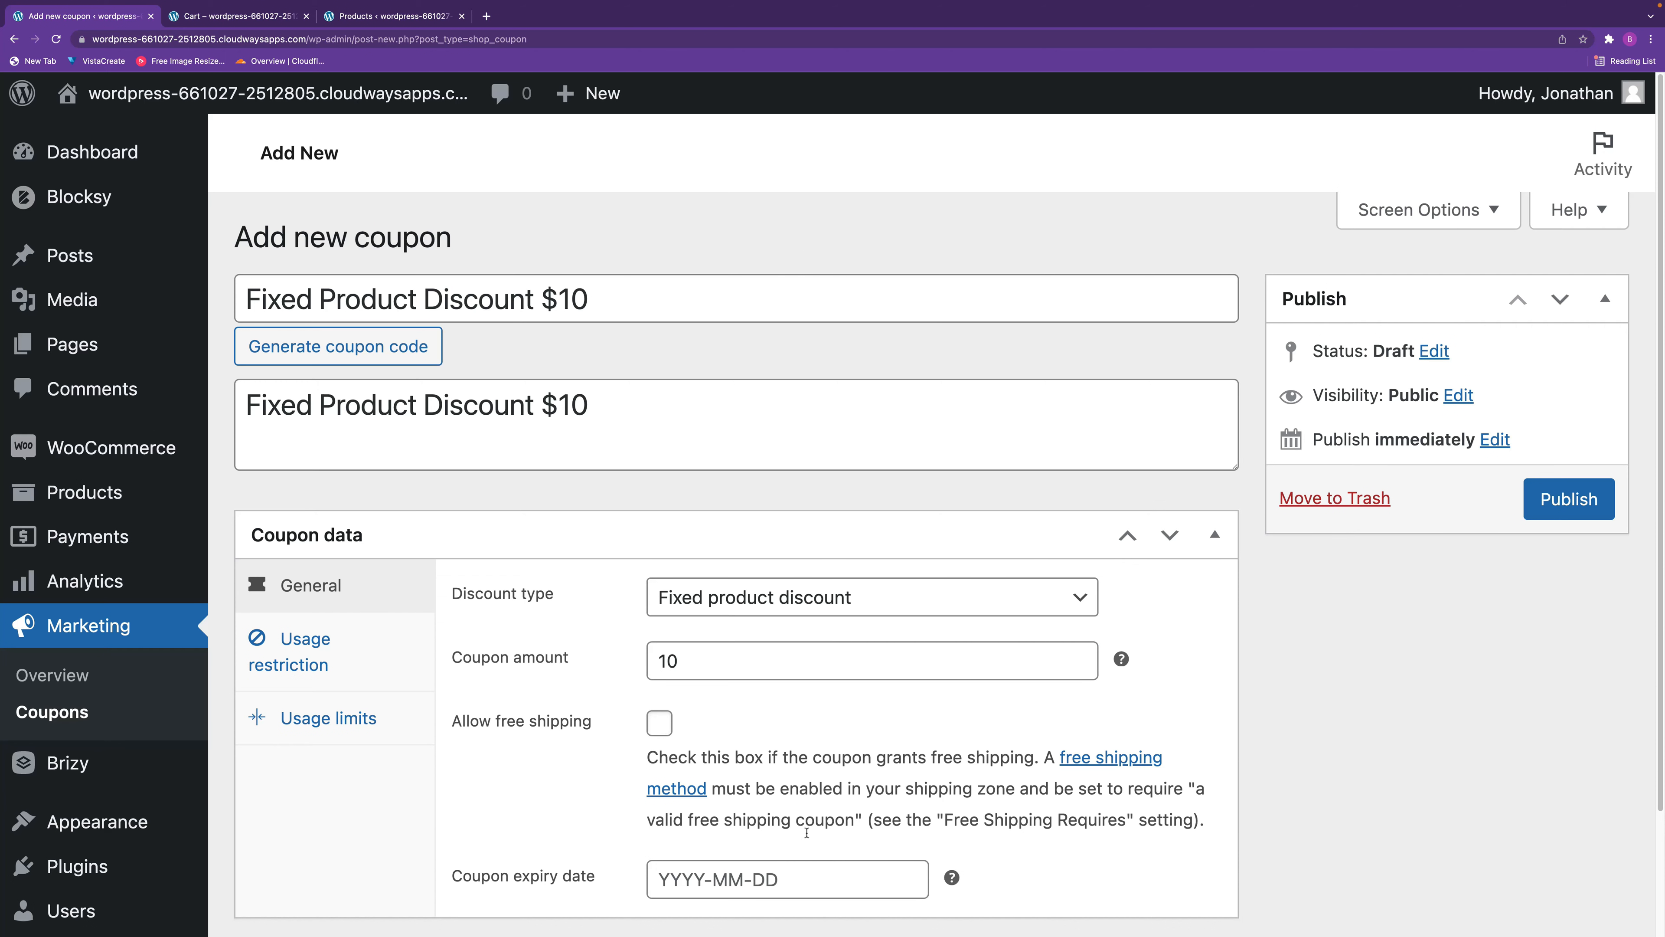
click(848, 885)
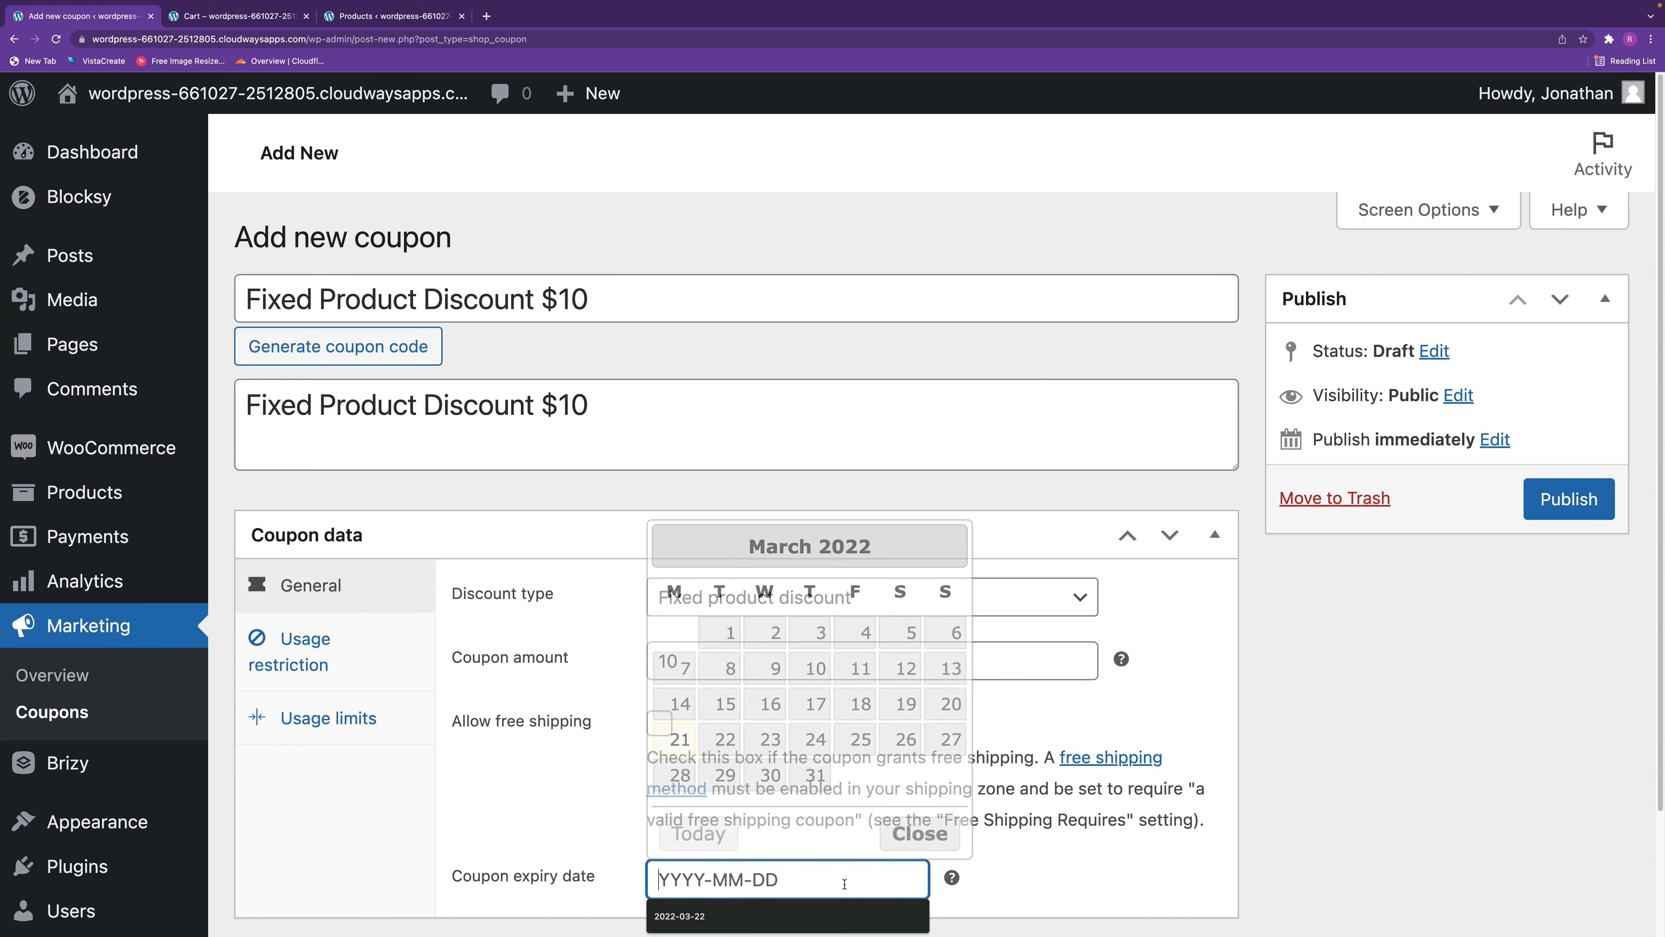
click(727, 744)
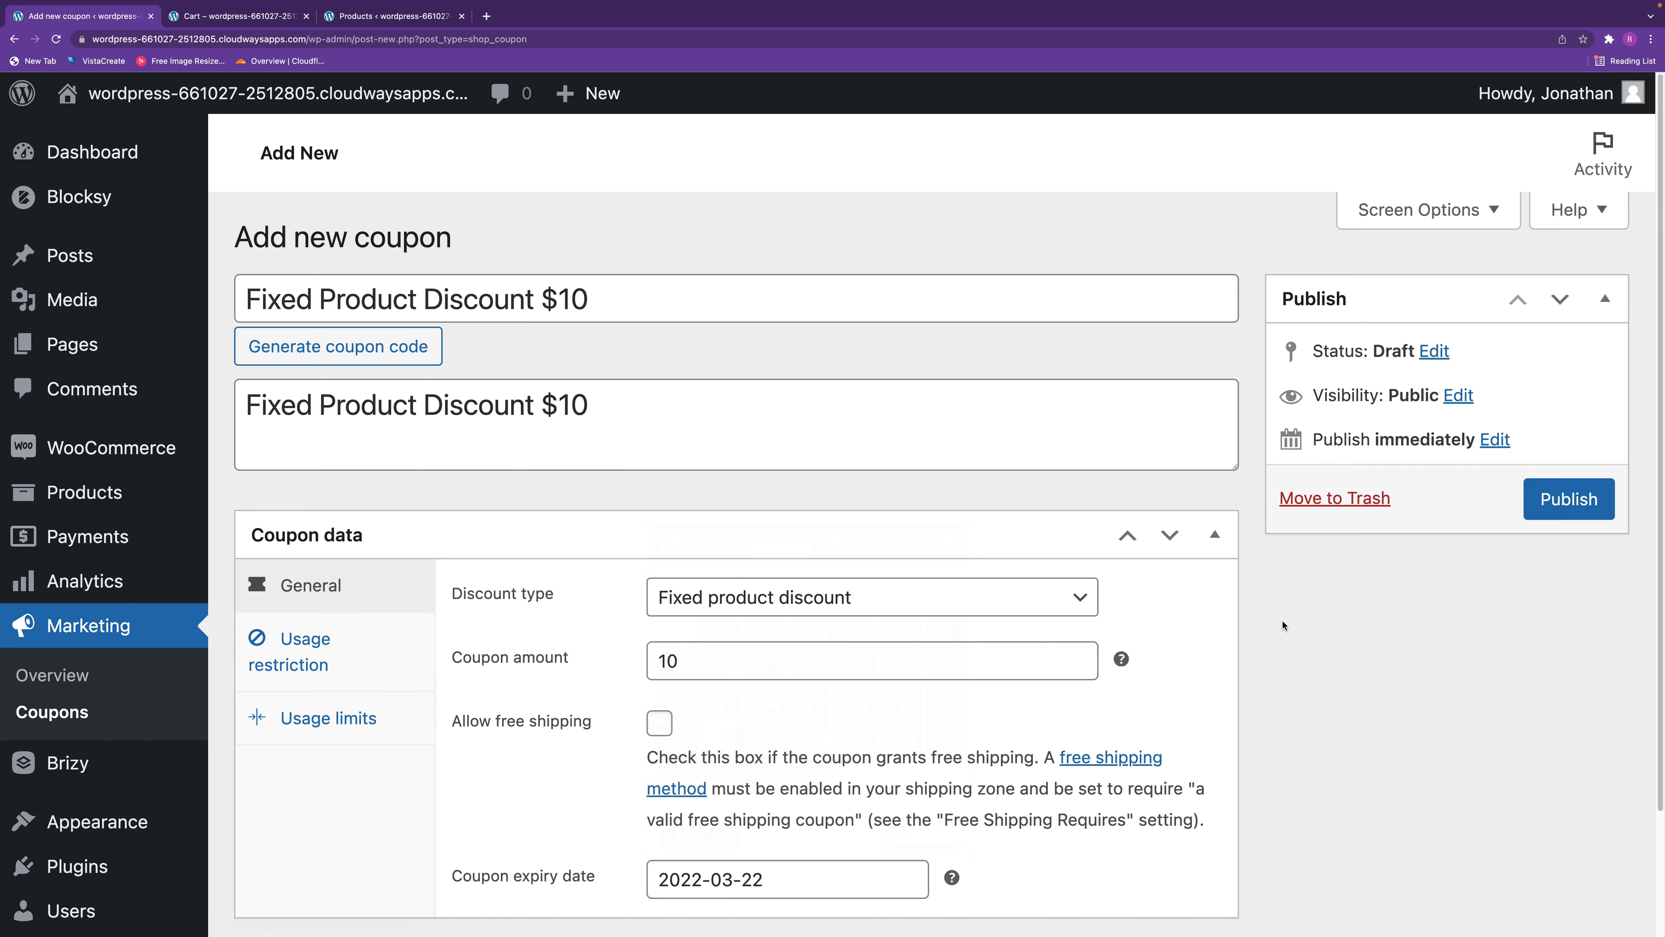
Copy the fixed product coupon's code and publish the coupon.
drag(610, 308, 244, 295)
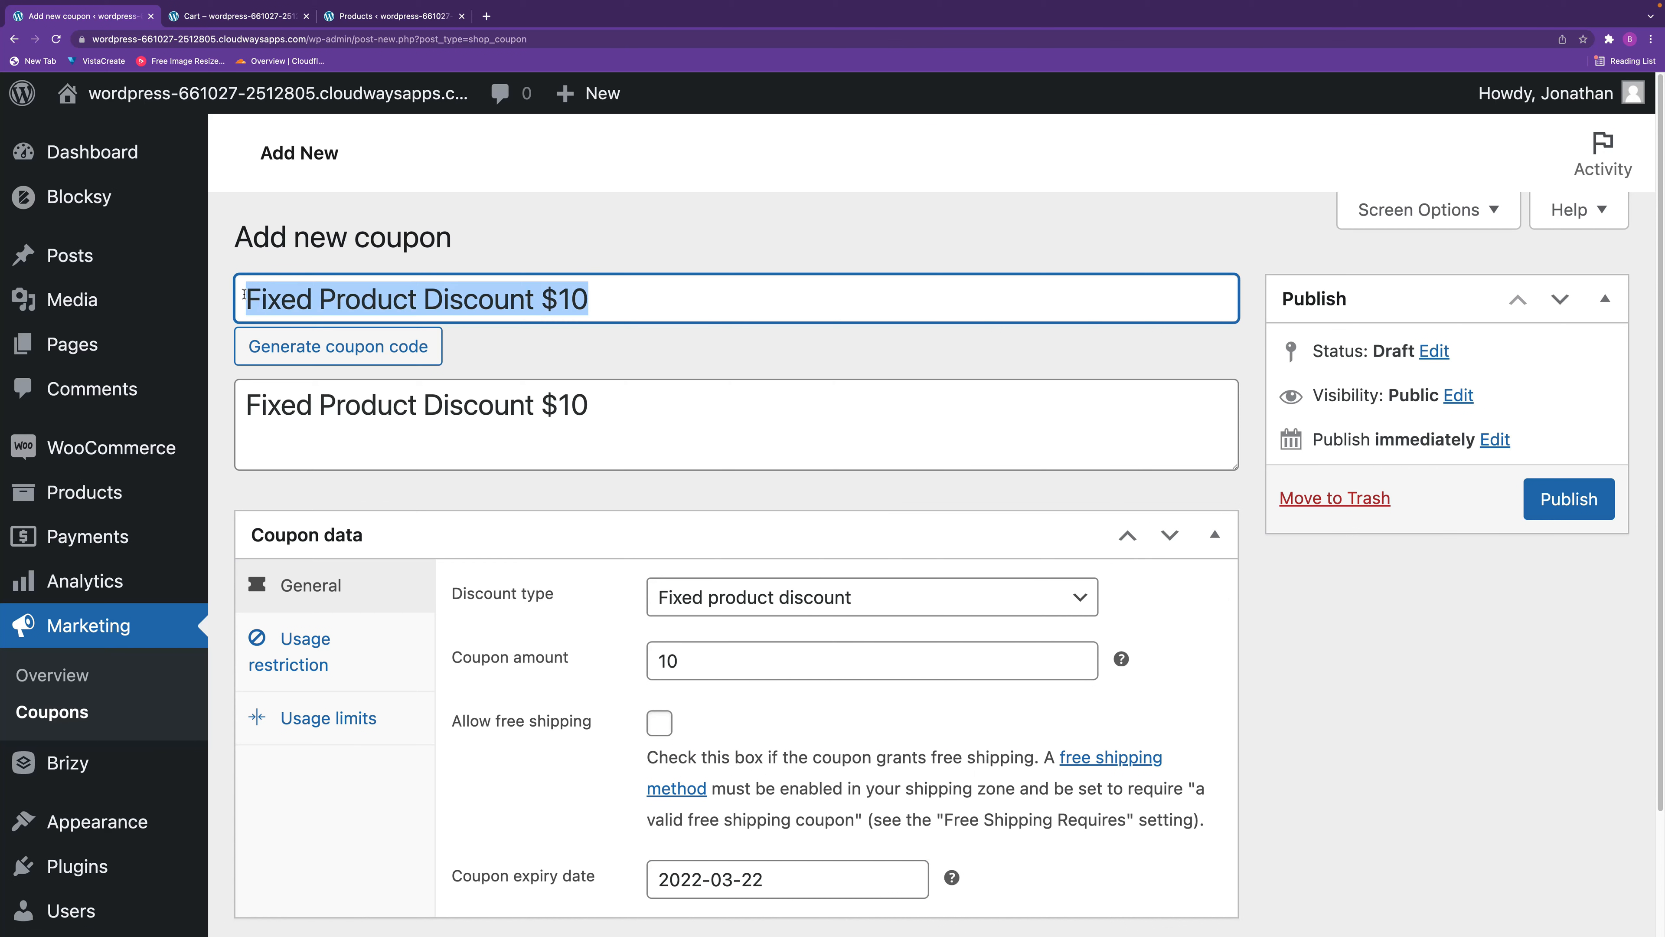
click(1568, 498)
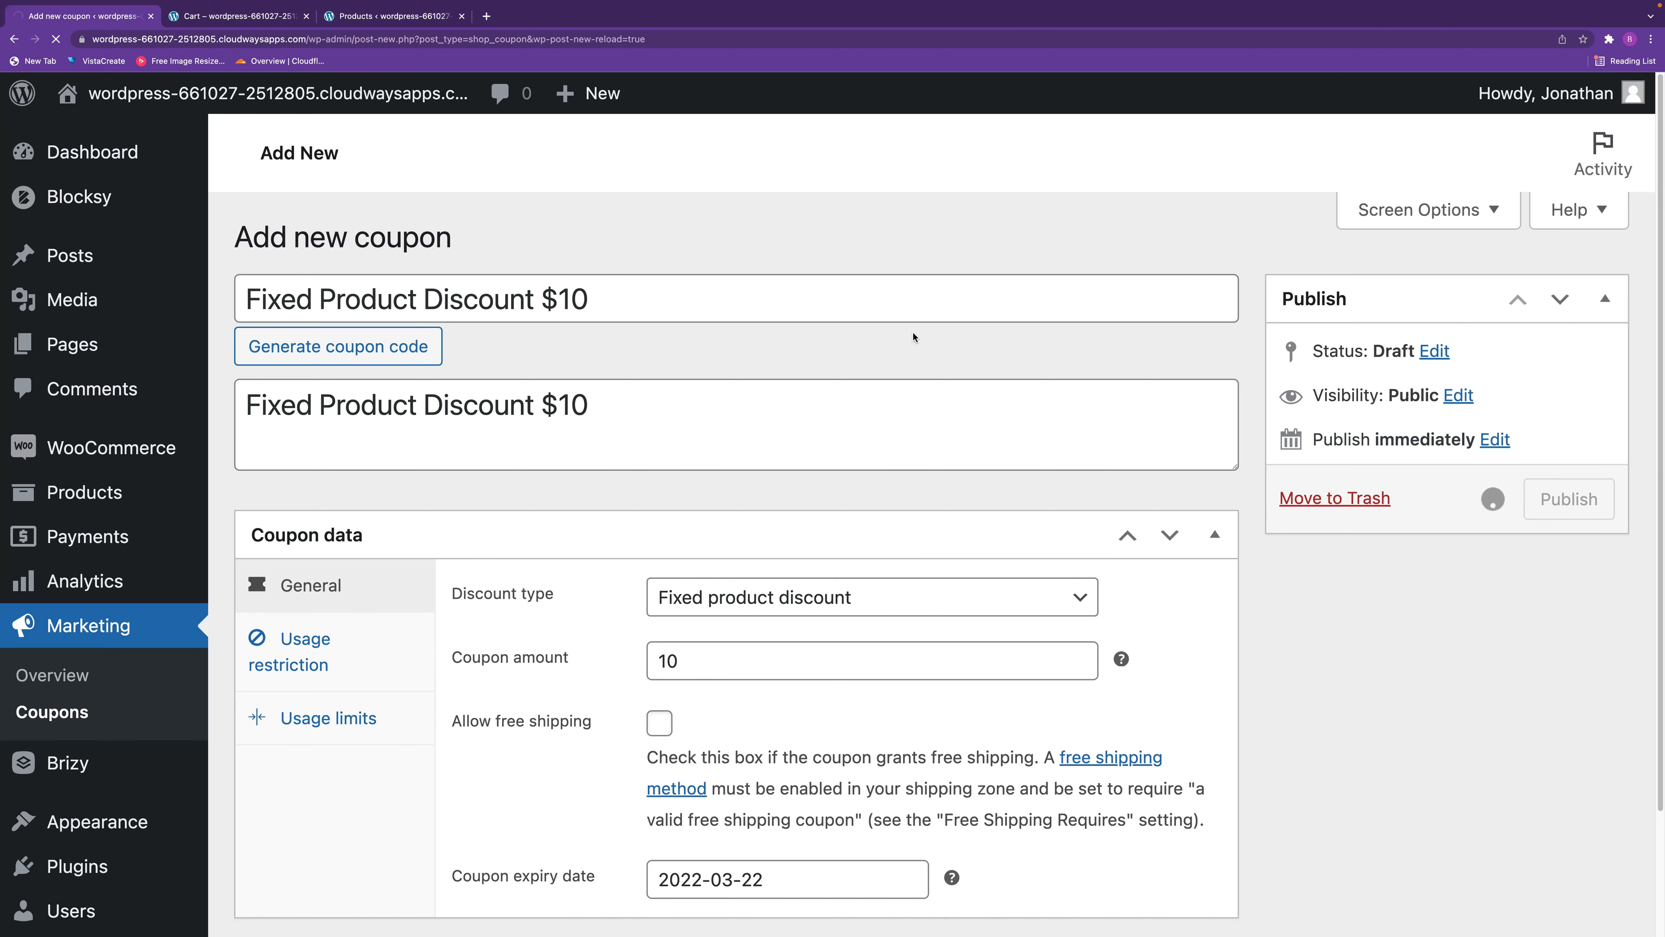
In the store's cart, remove the fixed cart discount coupon and apply the copied fixed product discount code.
click(241, 16)
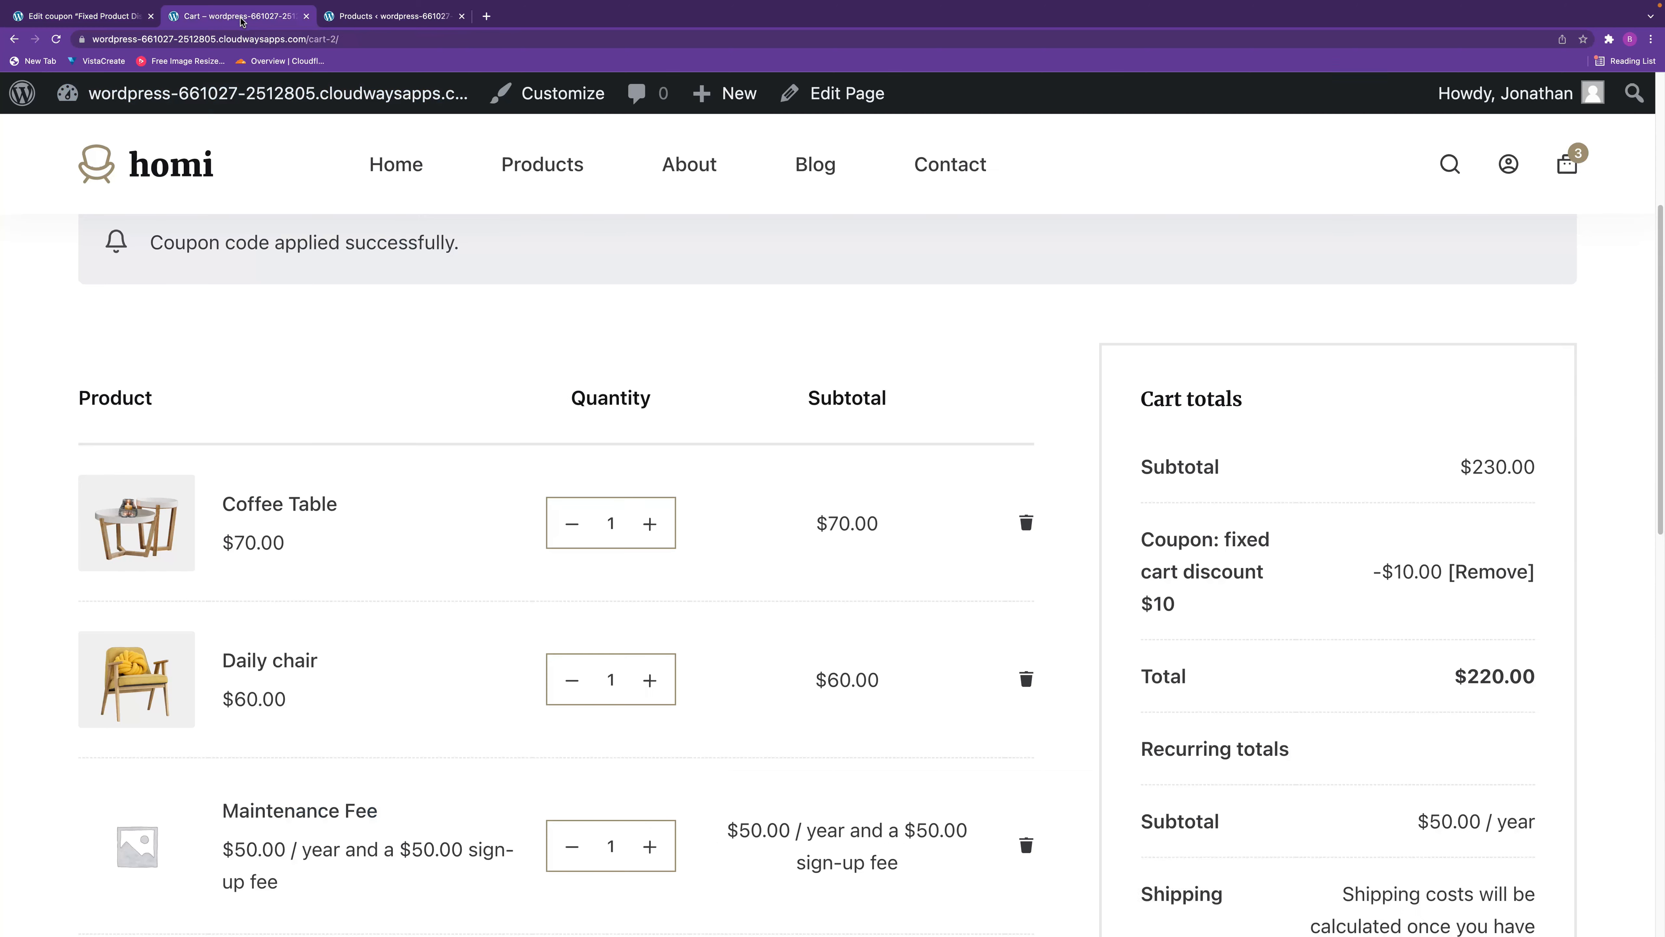
click(1500, 572)
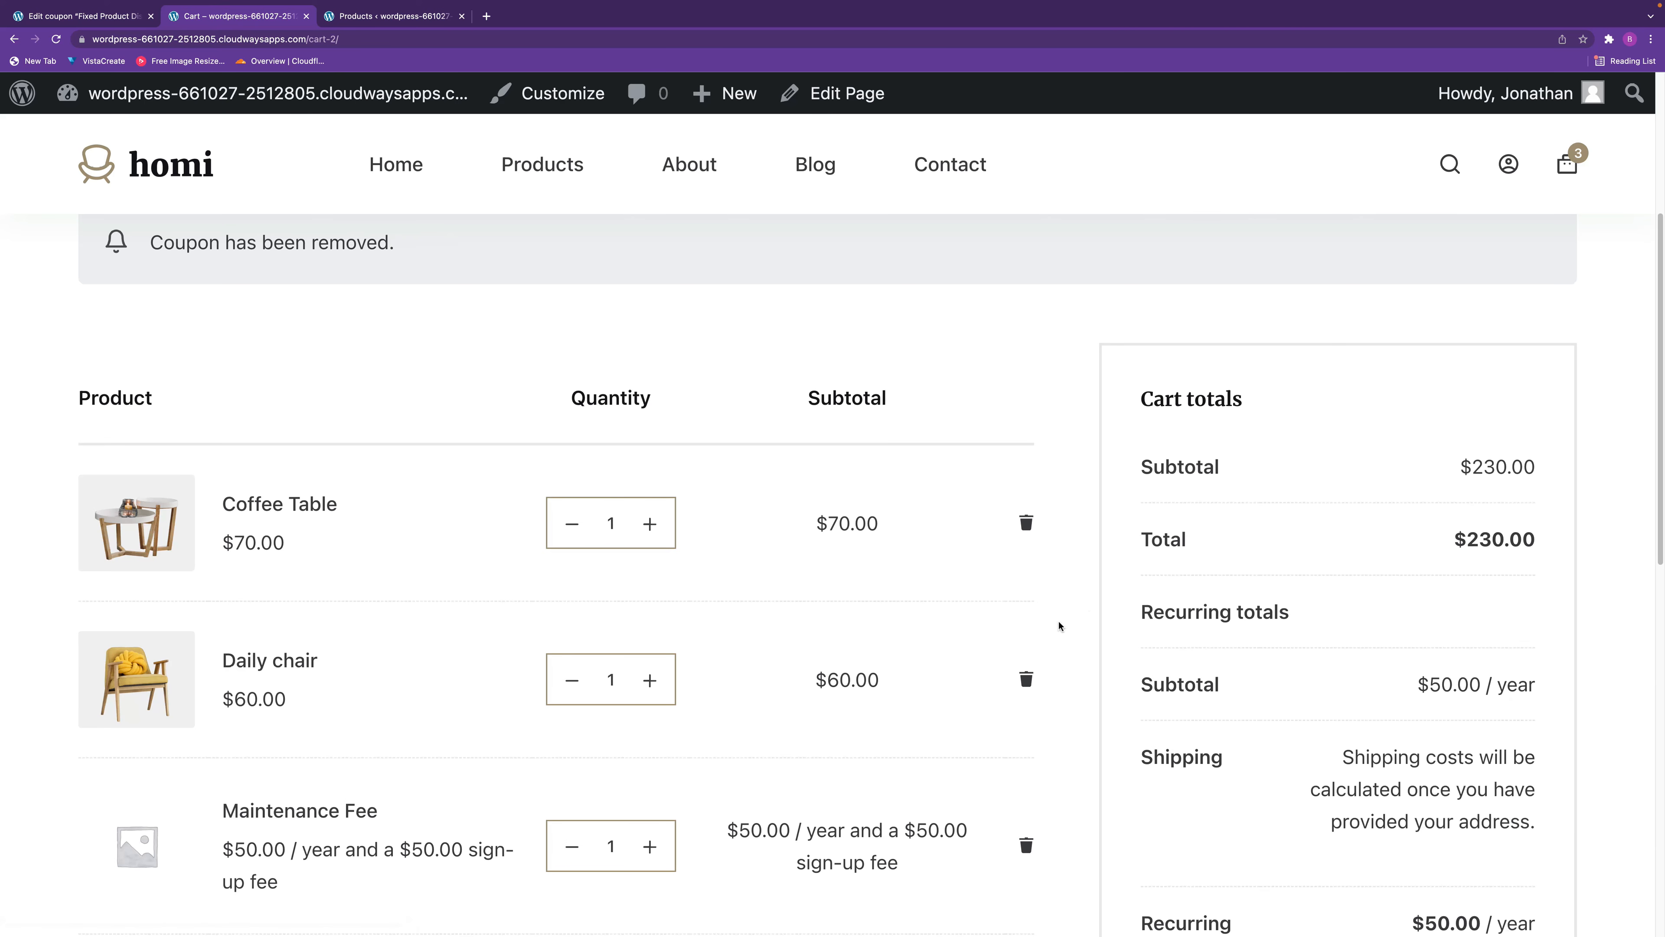
scroll(904, 679, down, 2)
scroll(884, 675, down, 2)
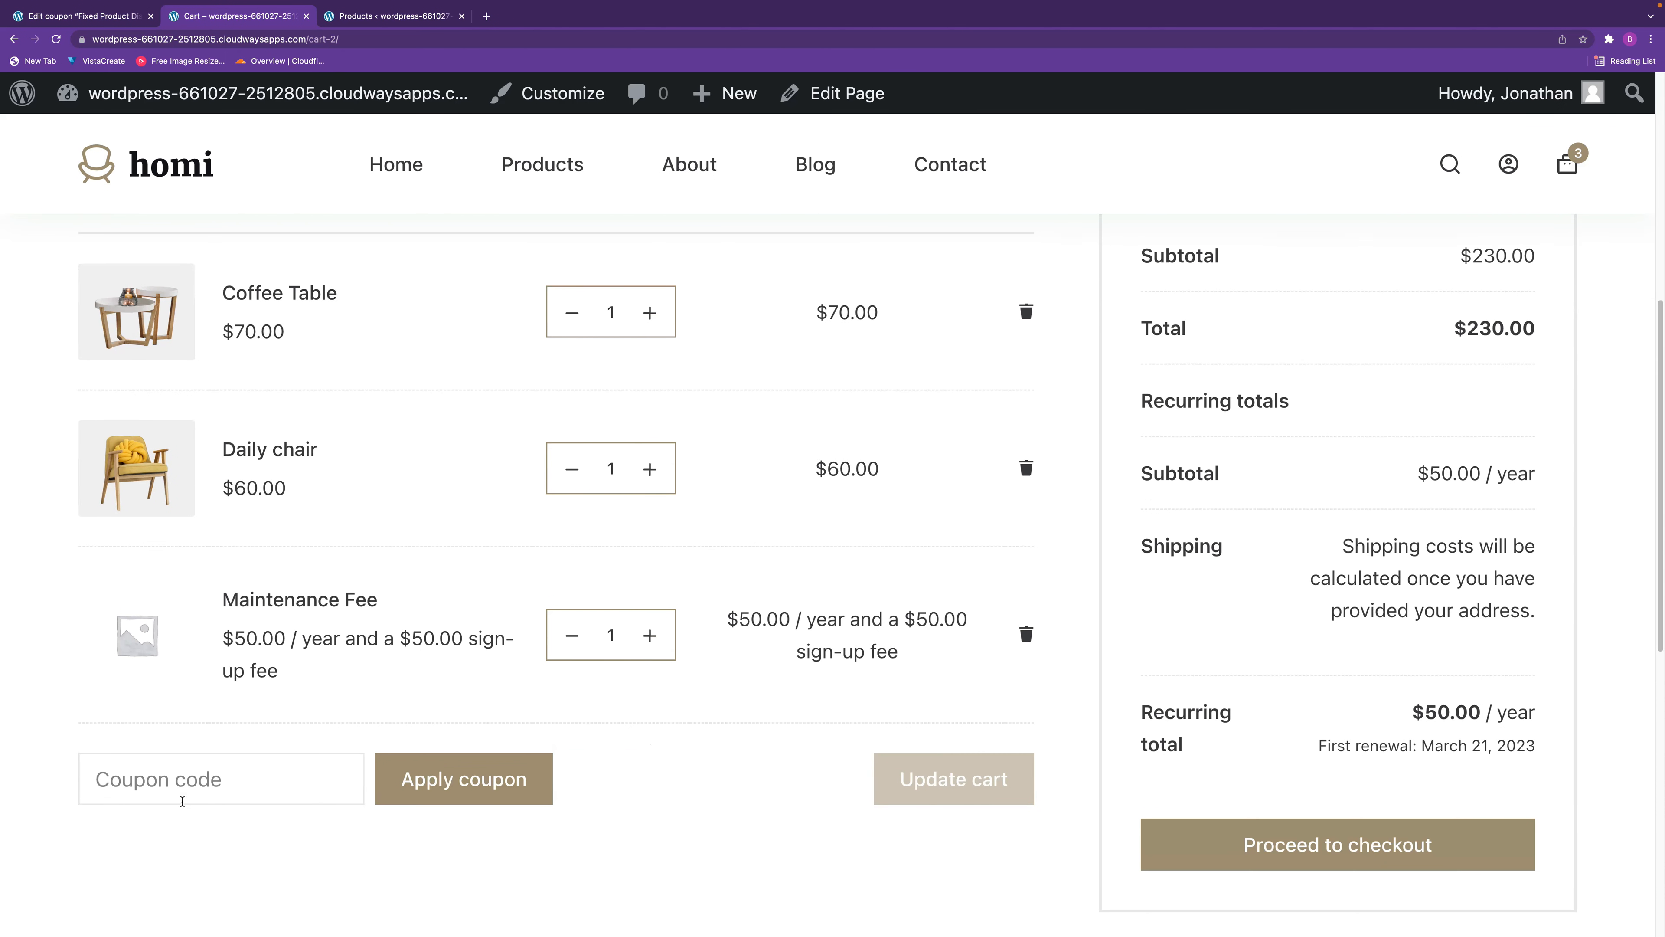
click(194, 783)
text(Fixed Product Discount $10)
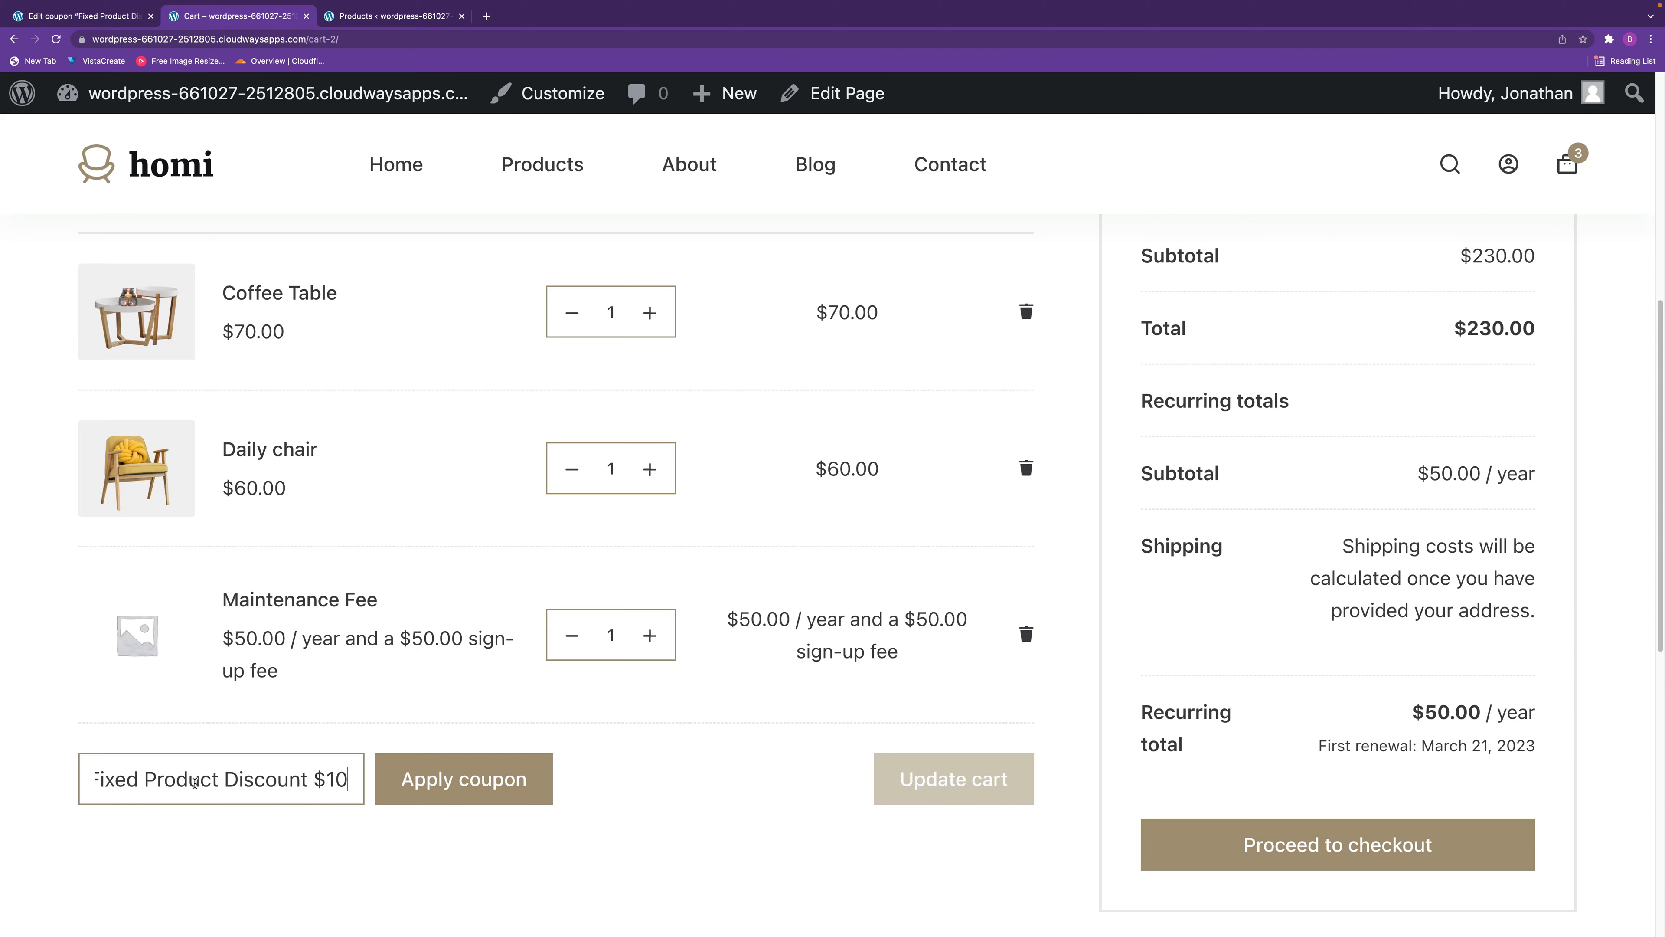
click(482, 784)
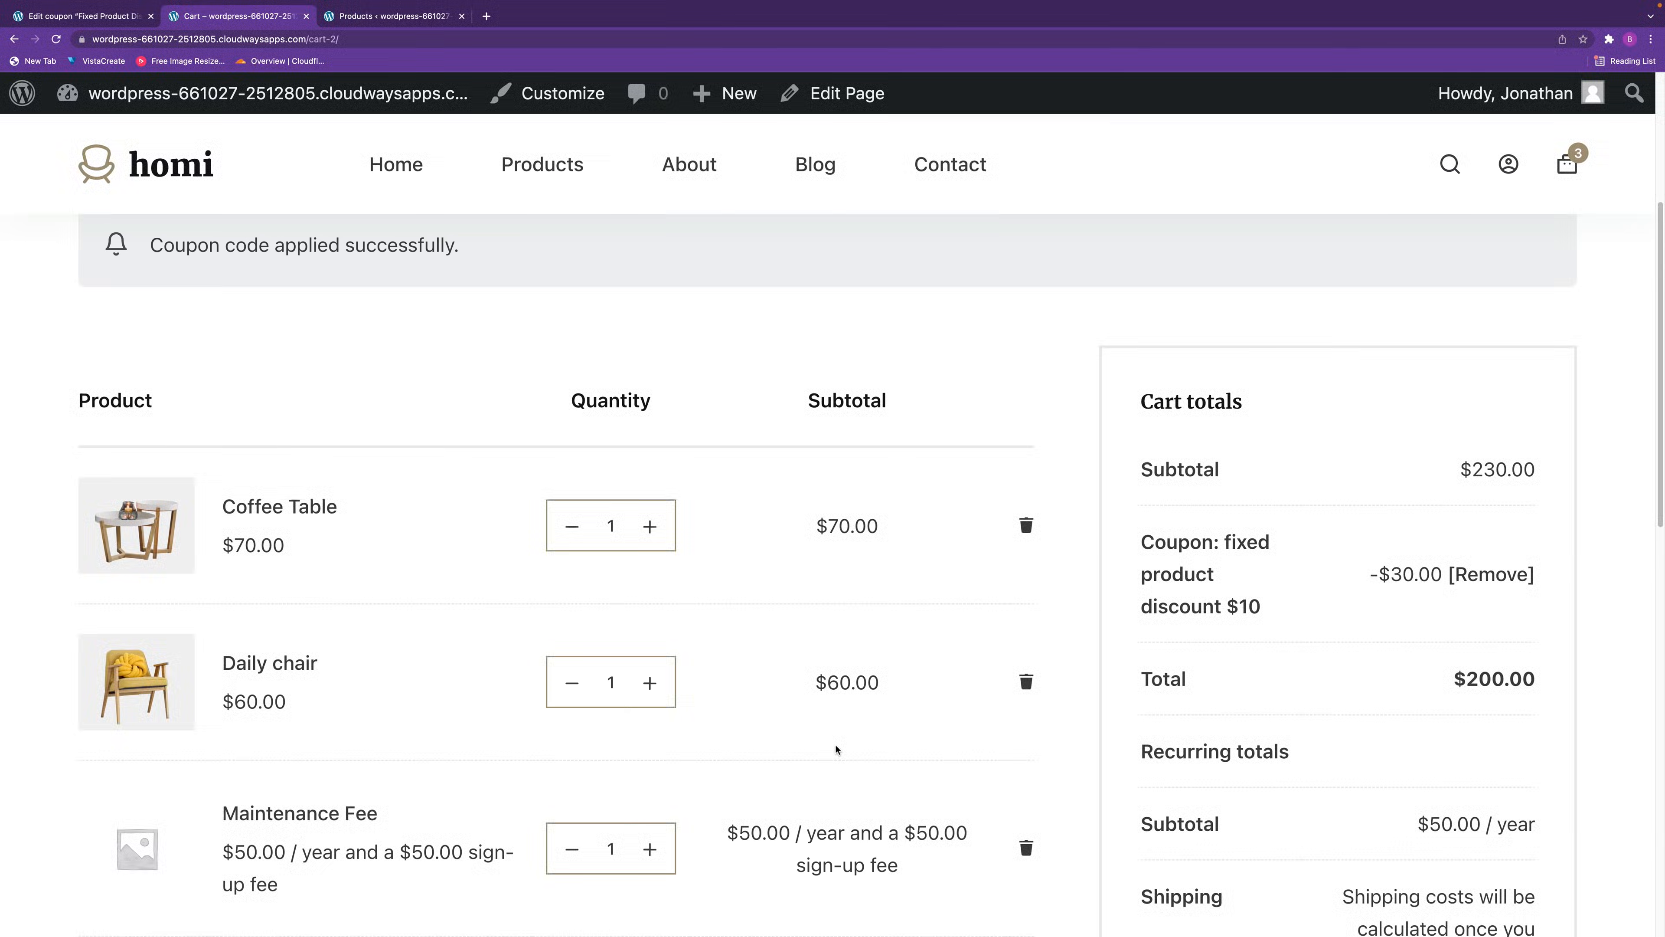
In the fixed product coupon's usage limits, limit usage to 2 items.
click(102, 17)
scroll(866, 659, down, 3)
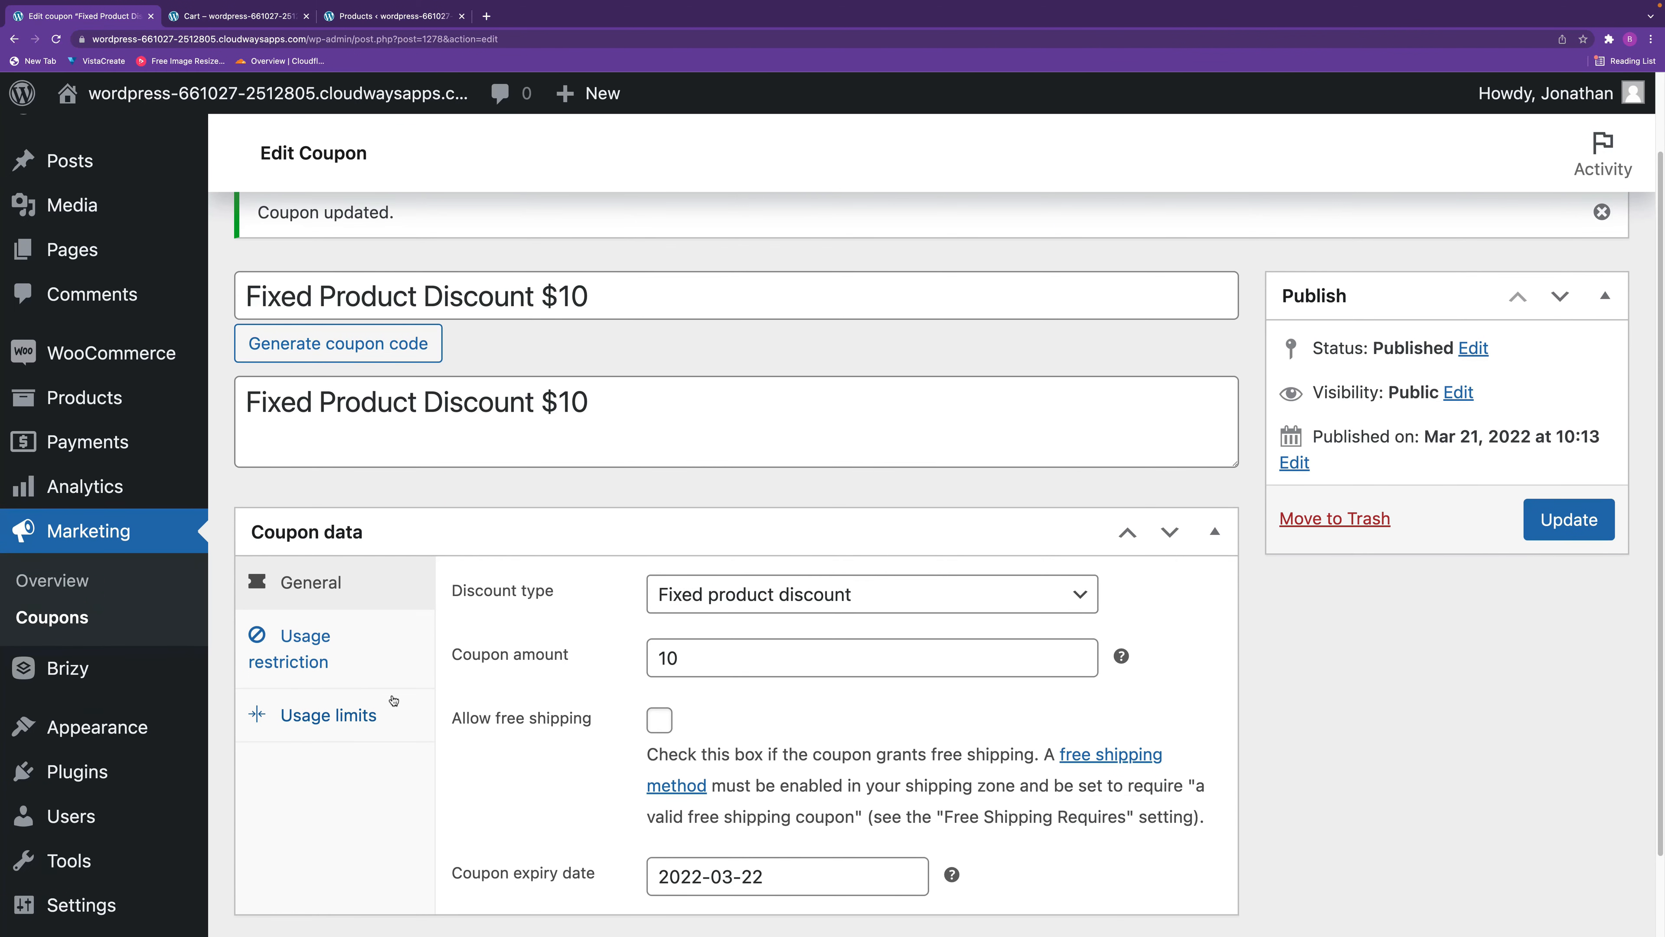
click(350, 661)
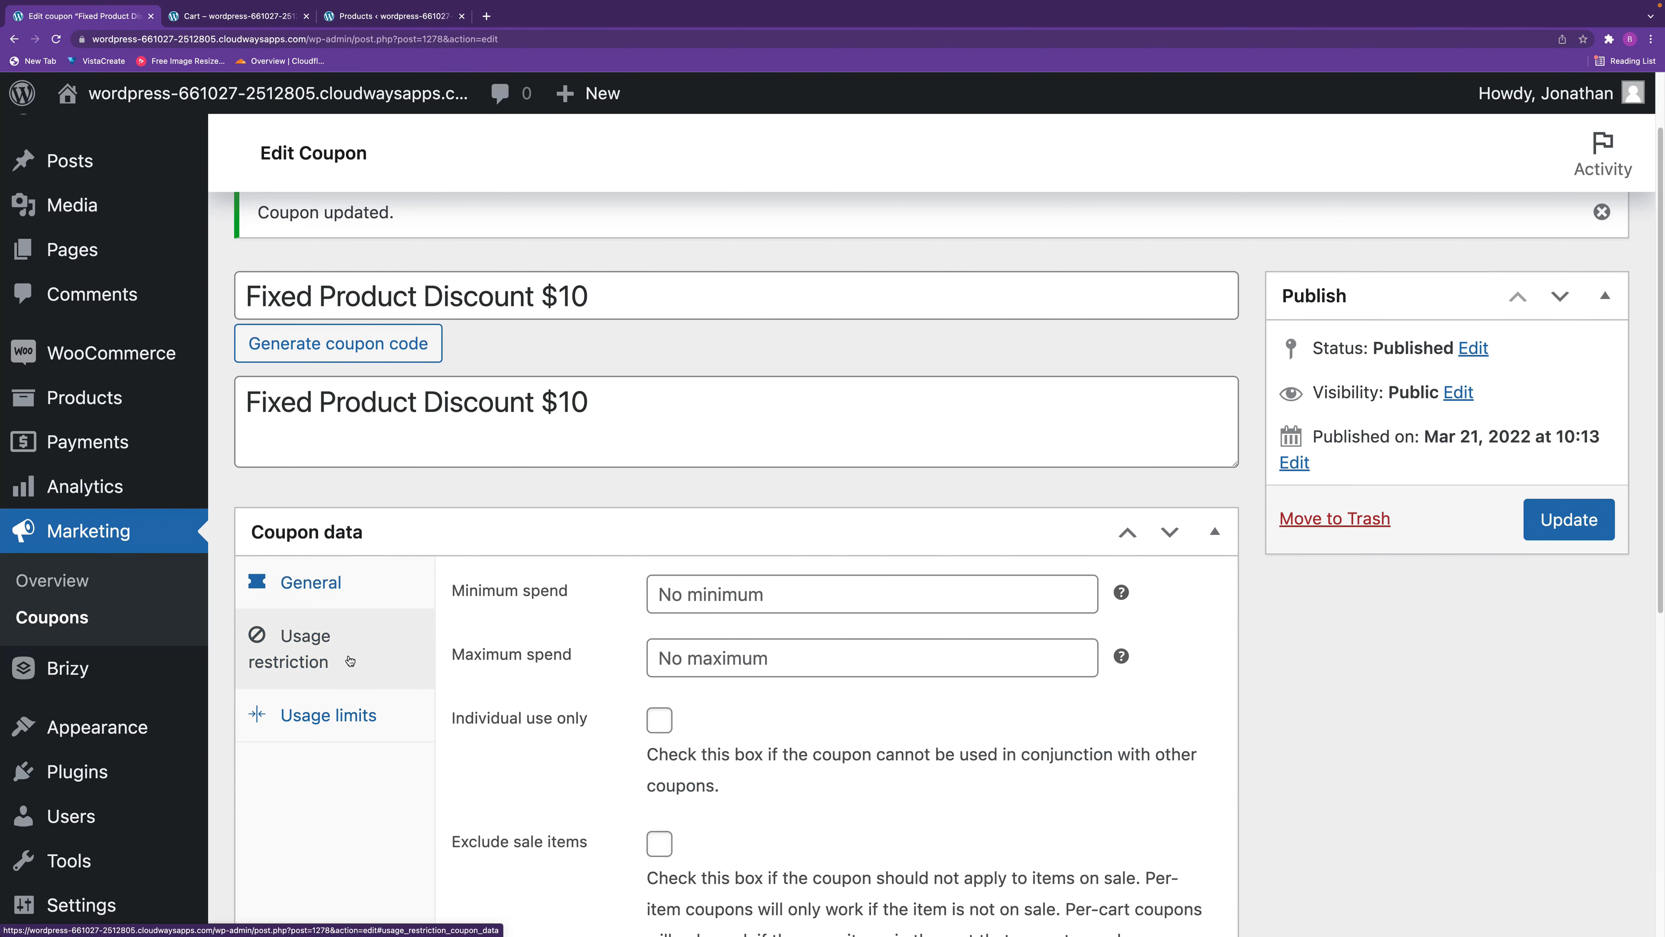
click(352, 714)
click(884, 660)
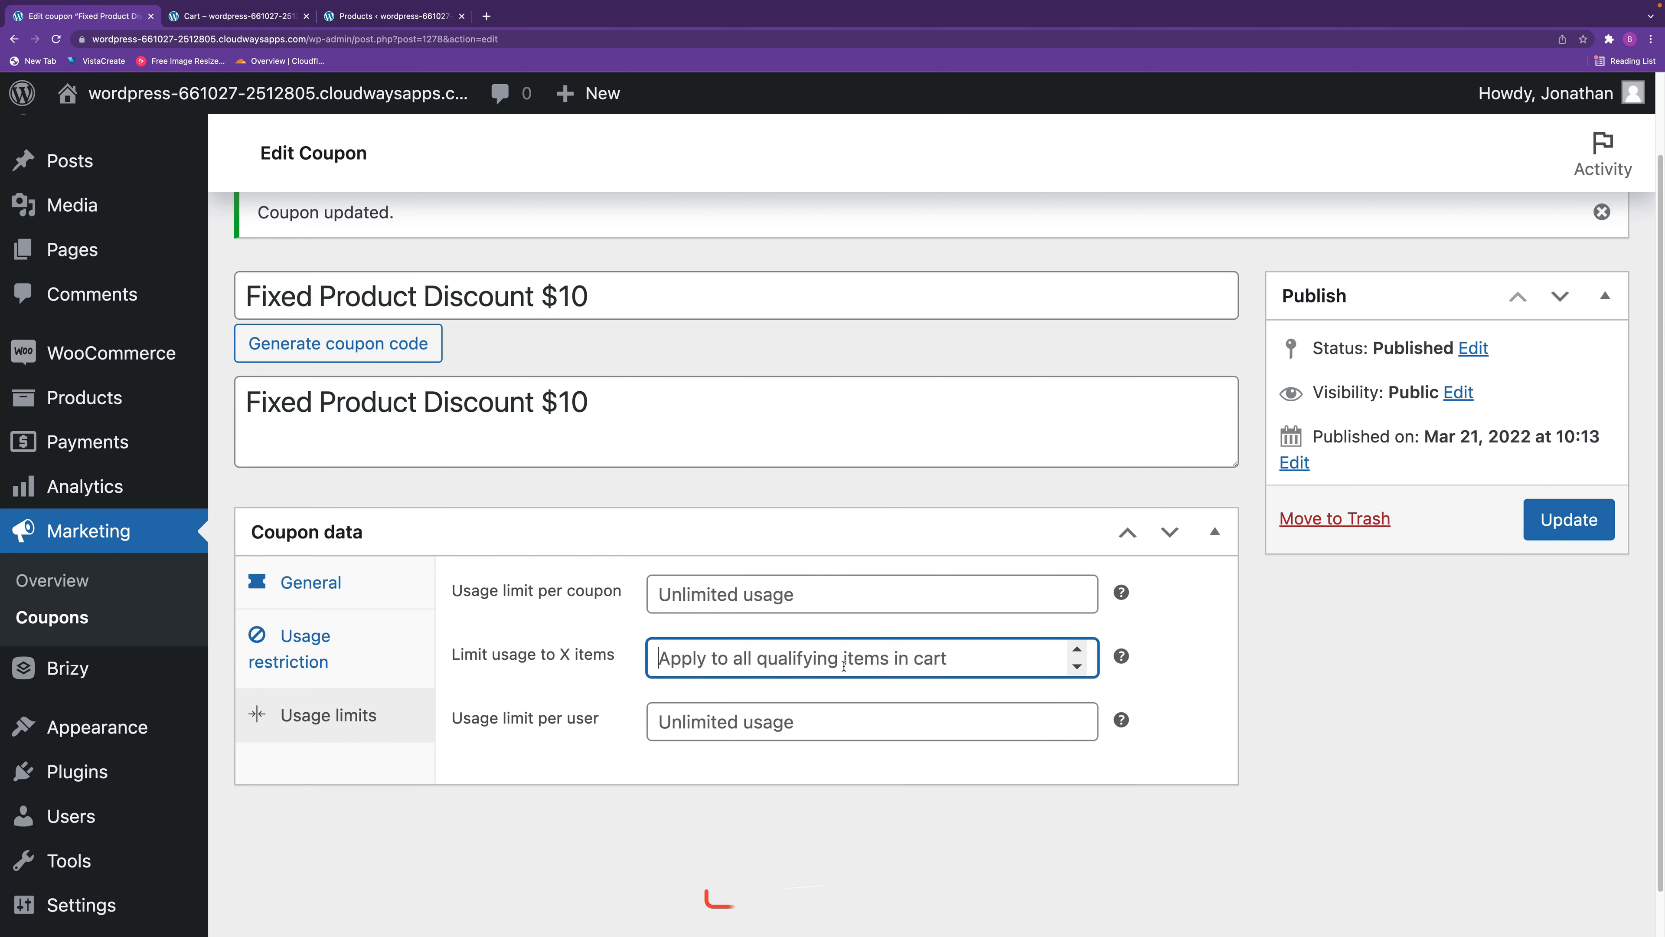
text(2)
click(776, 847)
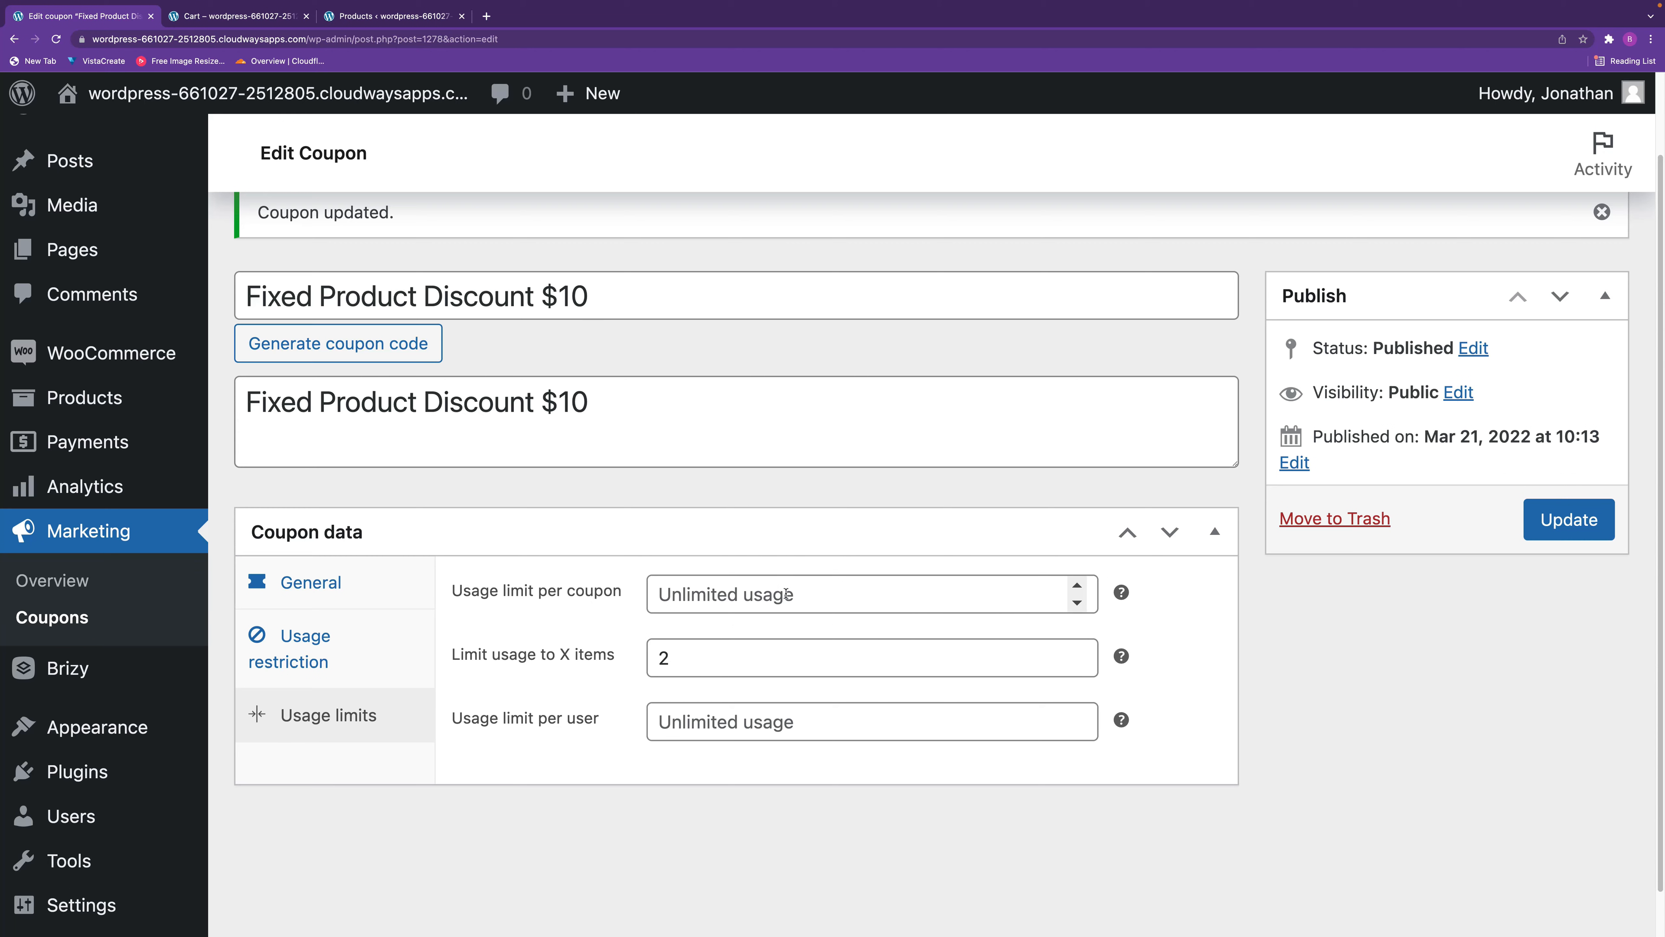
Try a usage limit of 1 per coupon and 1 per user, clearing each value again.
click(770, 596)
text(1)
key(BackSpace)
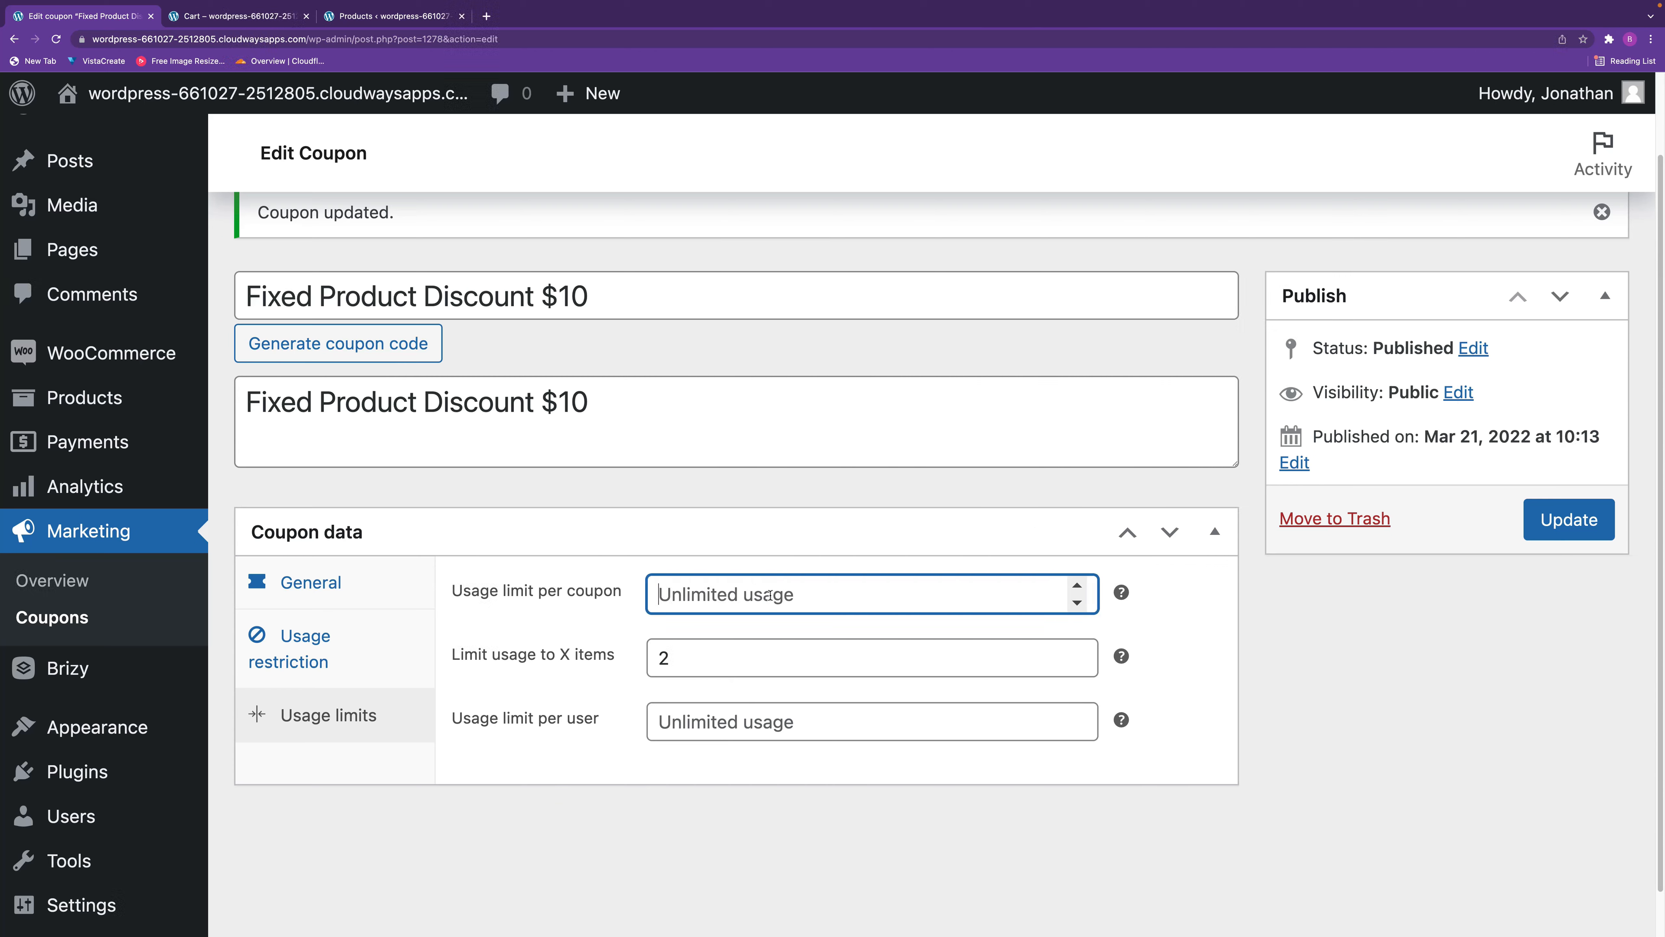
click(774, 725)
text(1)
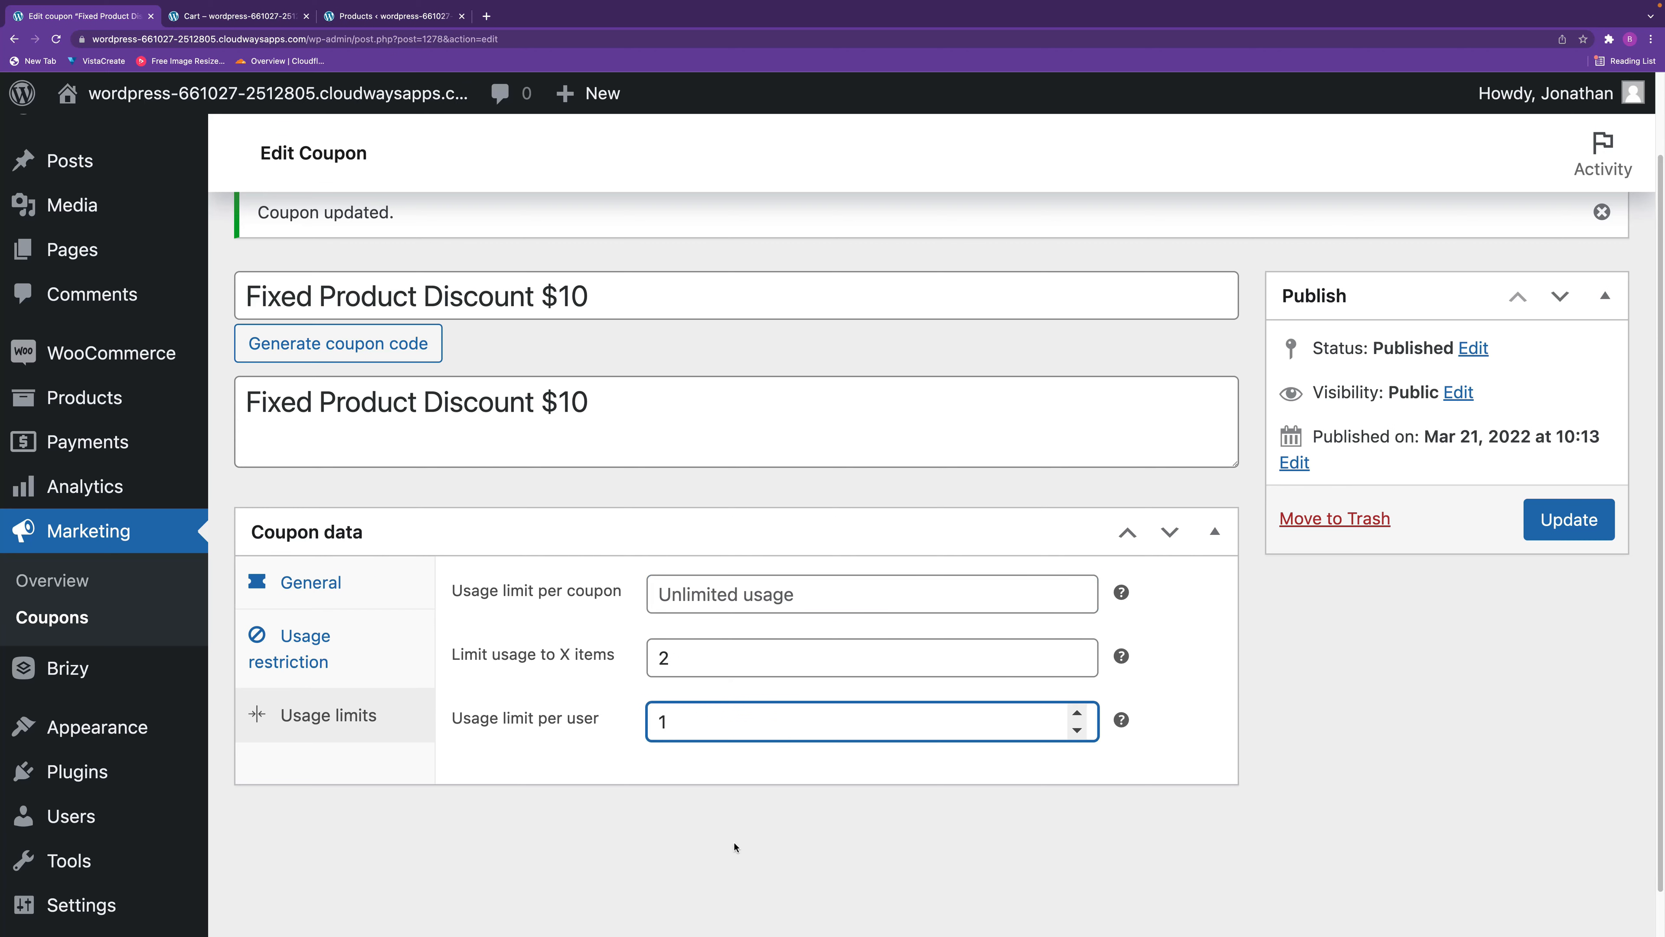
key(BackSpace)
click(734, 852)
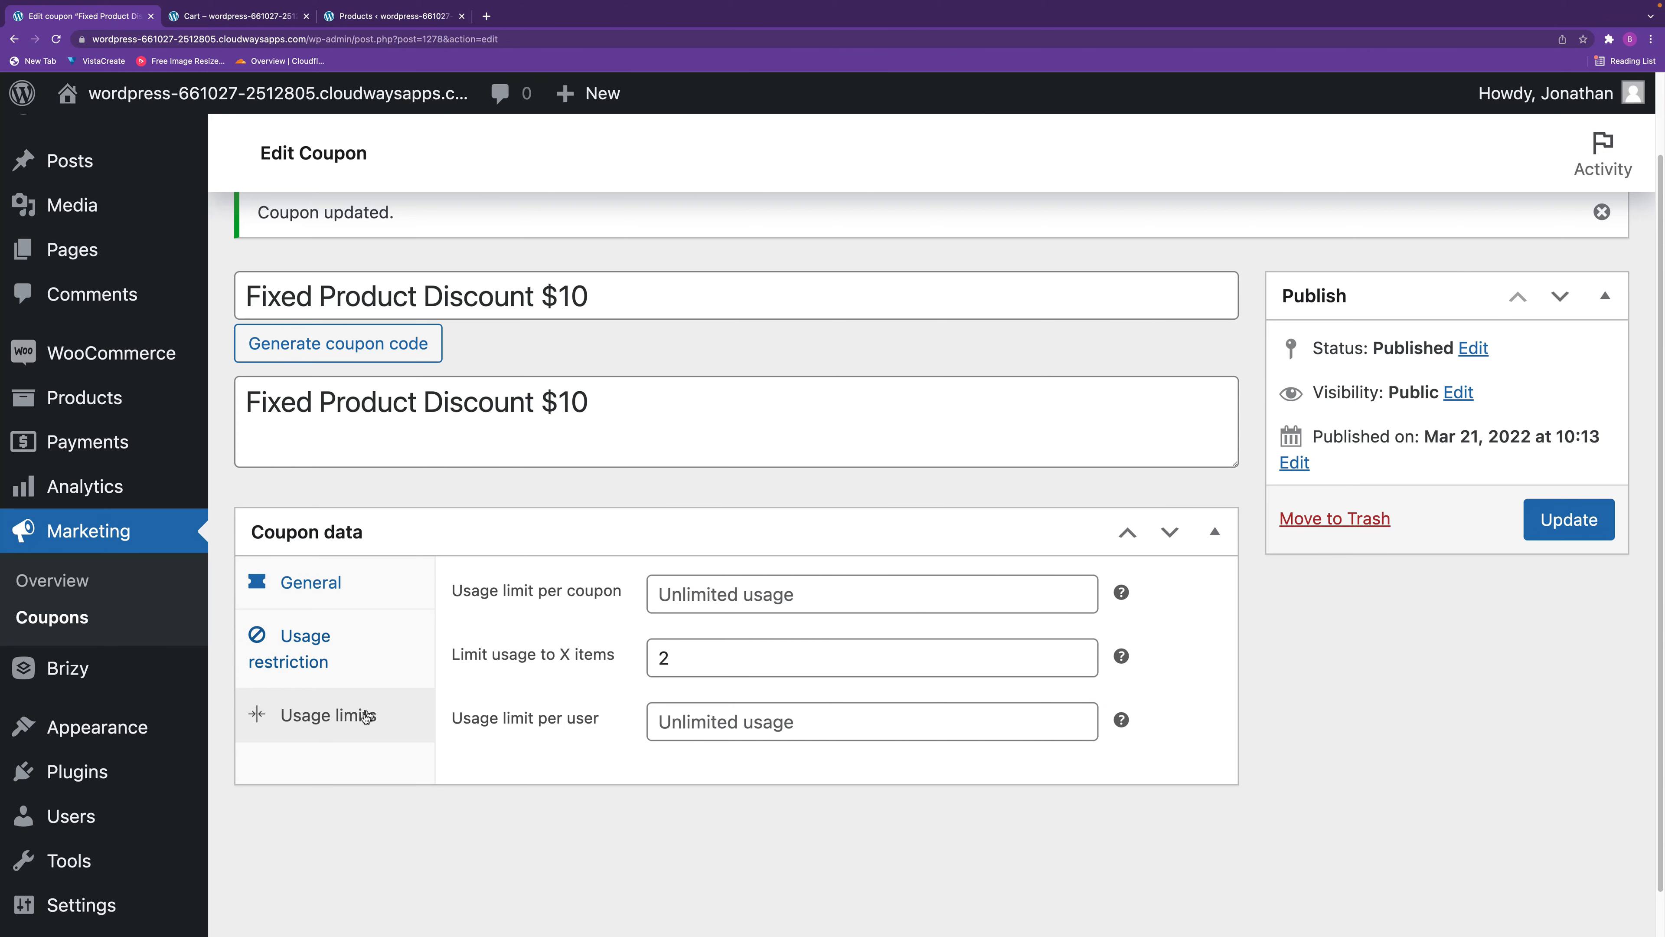
Update the fixed product coupon, and remove and reapply its code in the store's cart.
click(1582, 531)
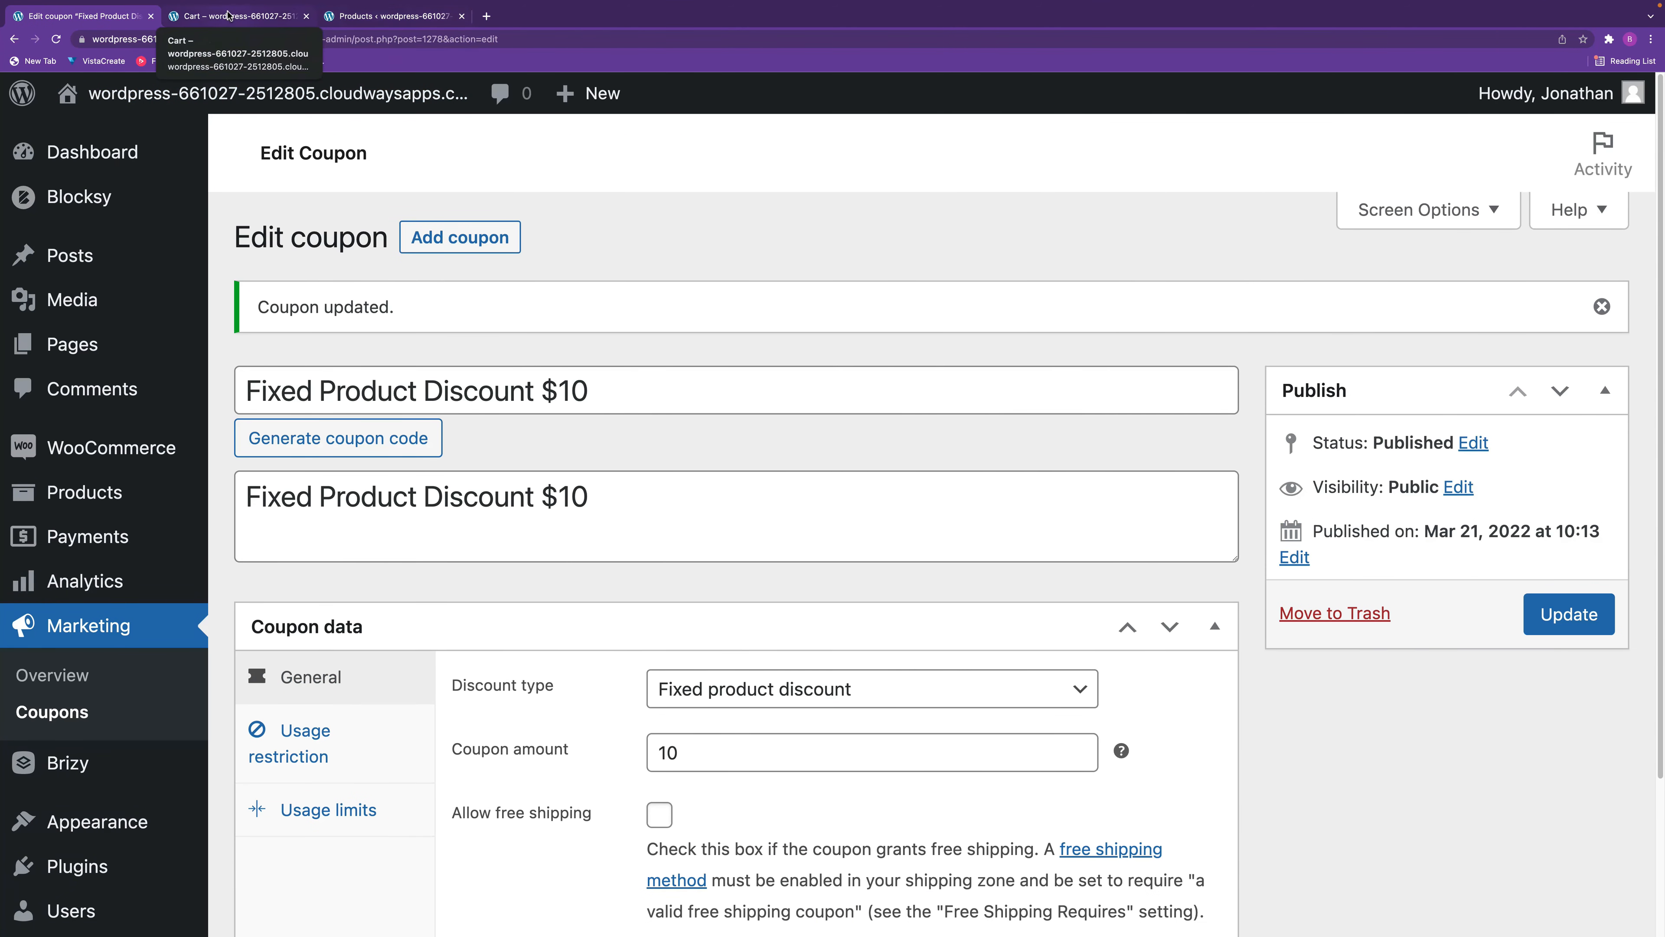
click(239, 15)
scroll(760, 574, down, 3)
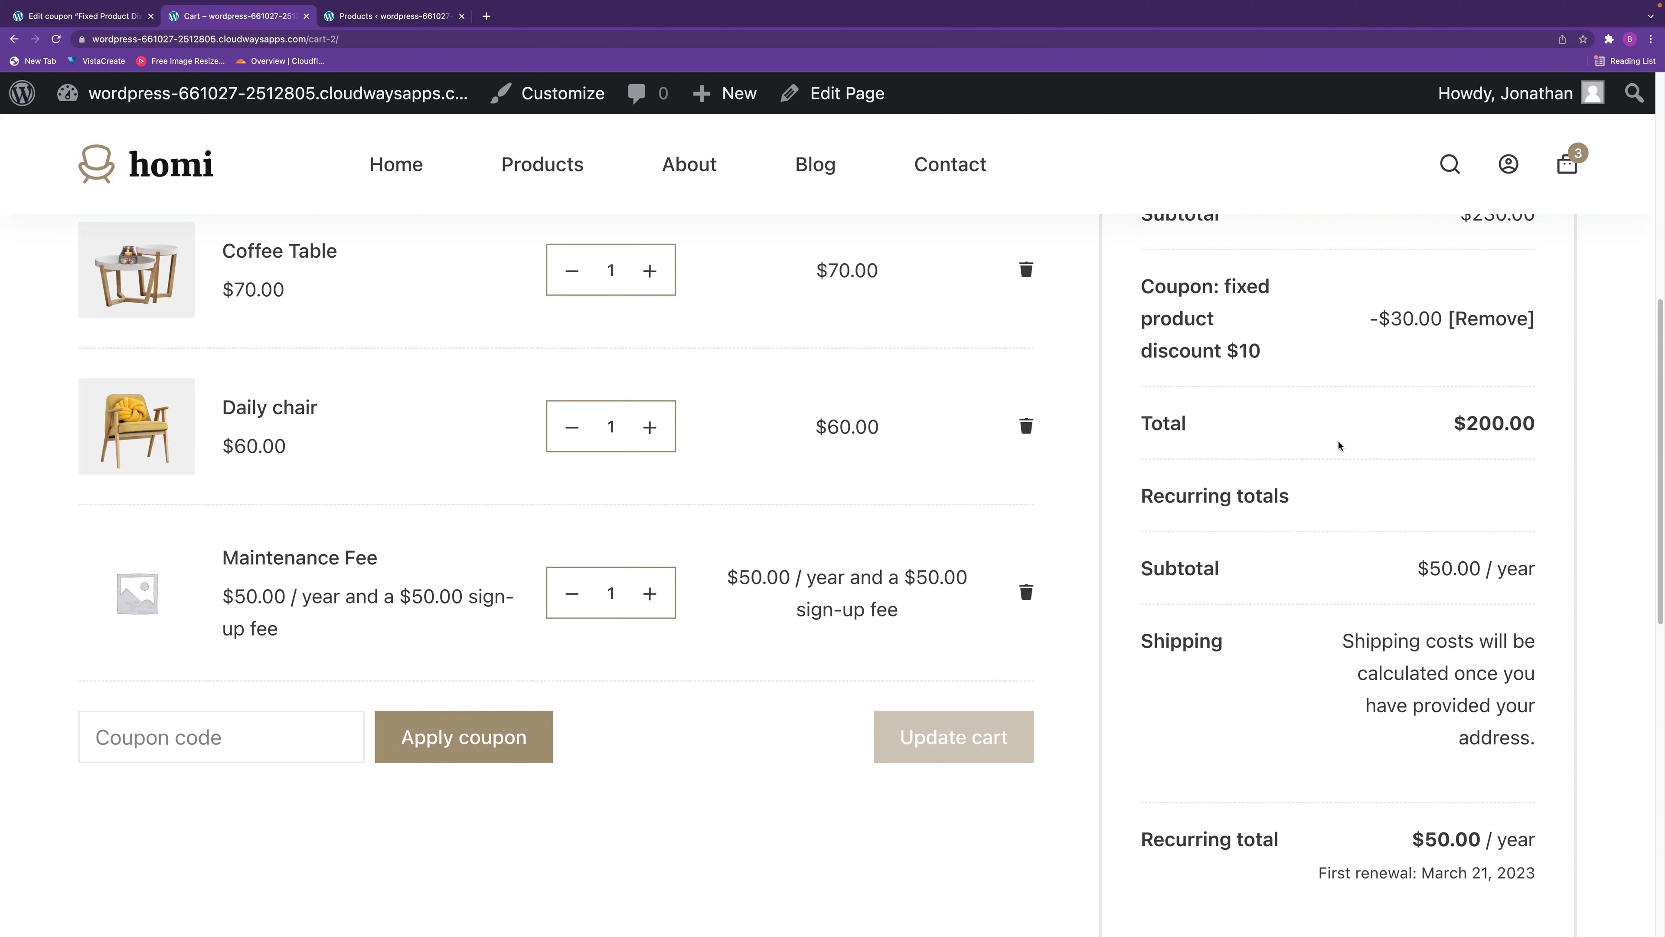
click(1485, 320)
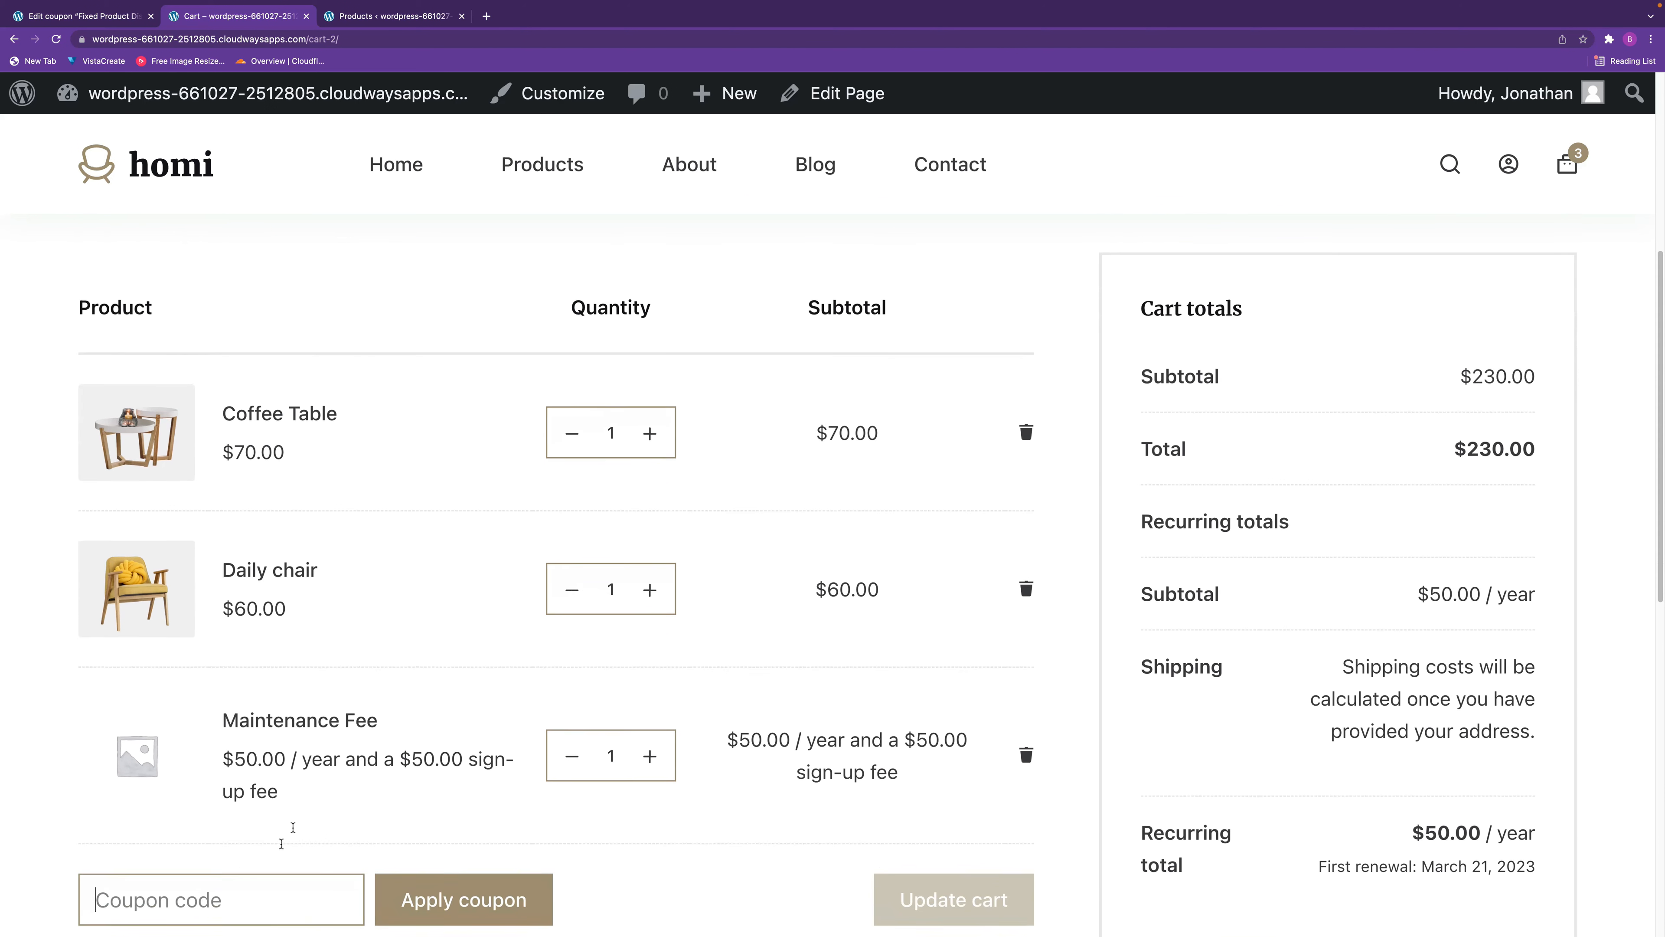
click(255, 821)
text(Fixed Product Discount $10)
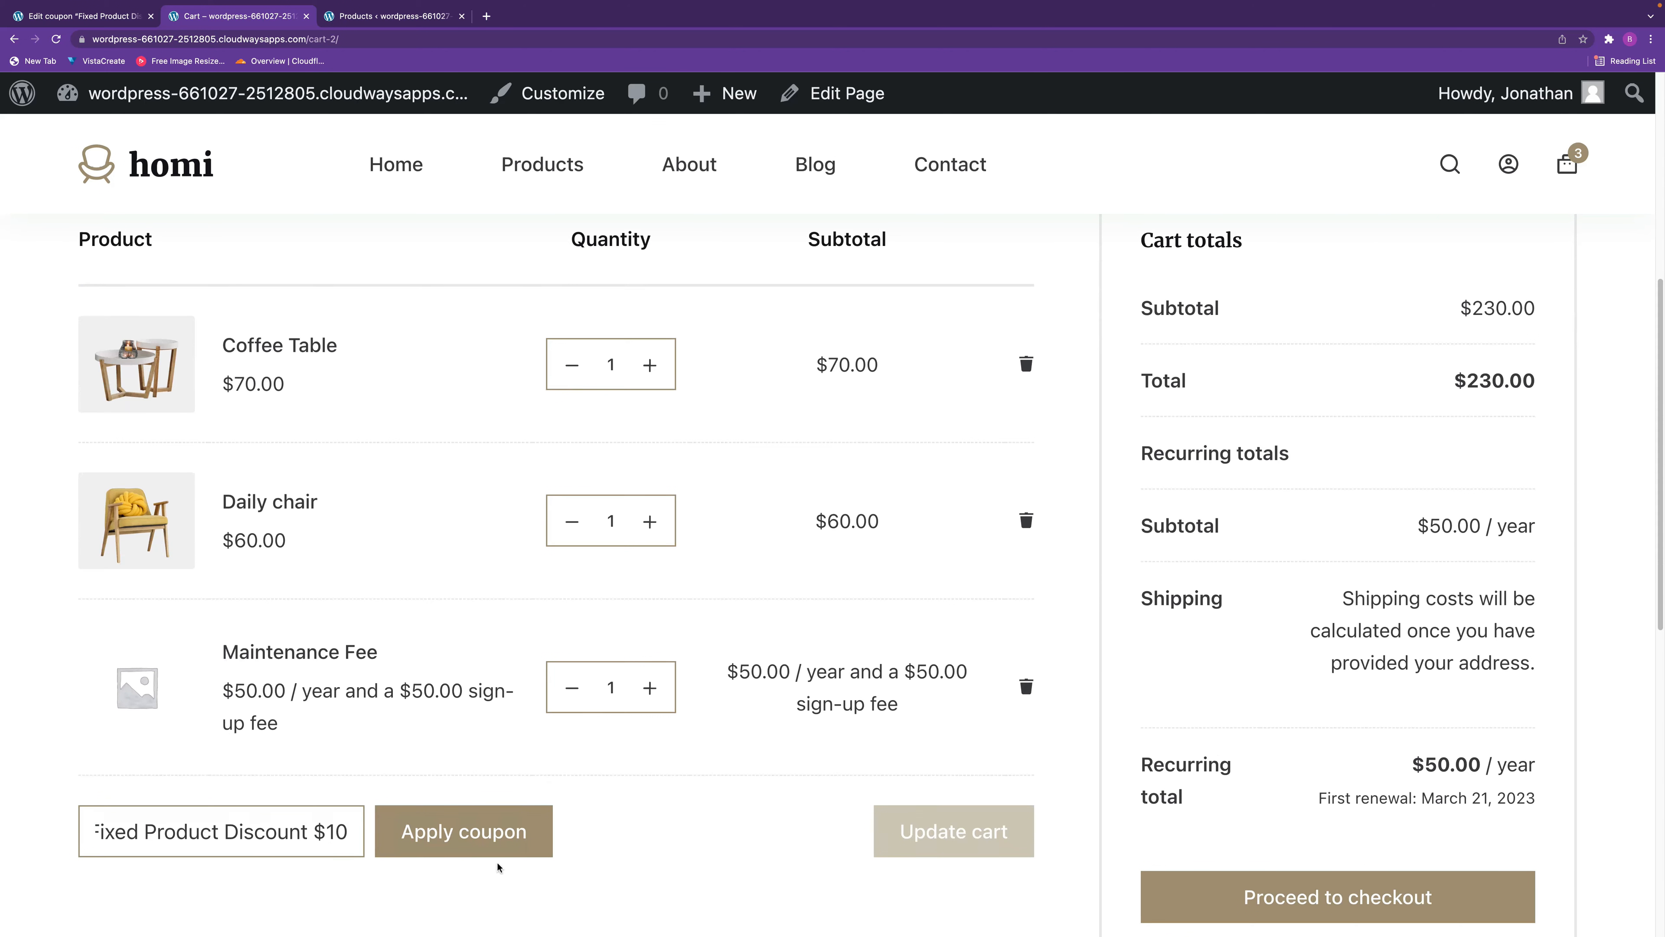
click(491, 846)
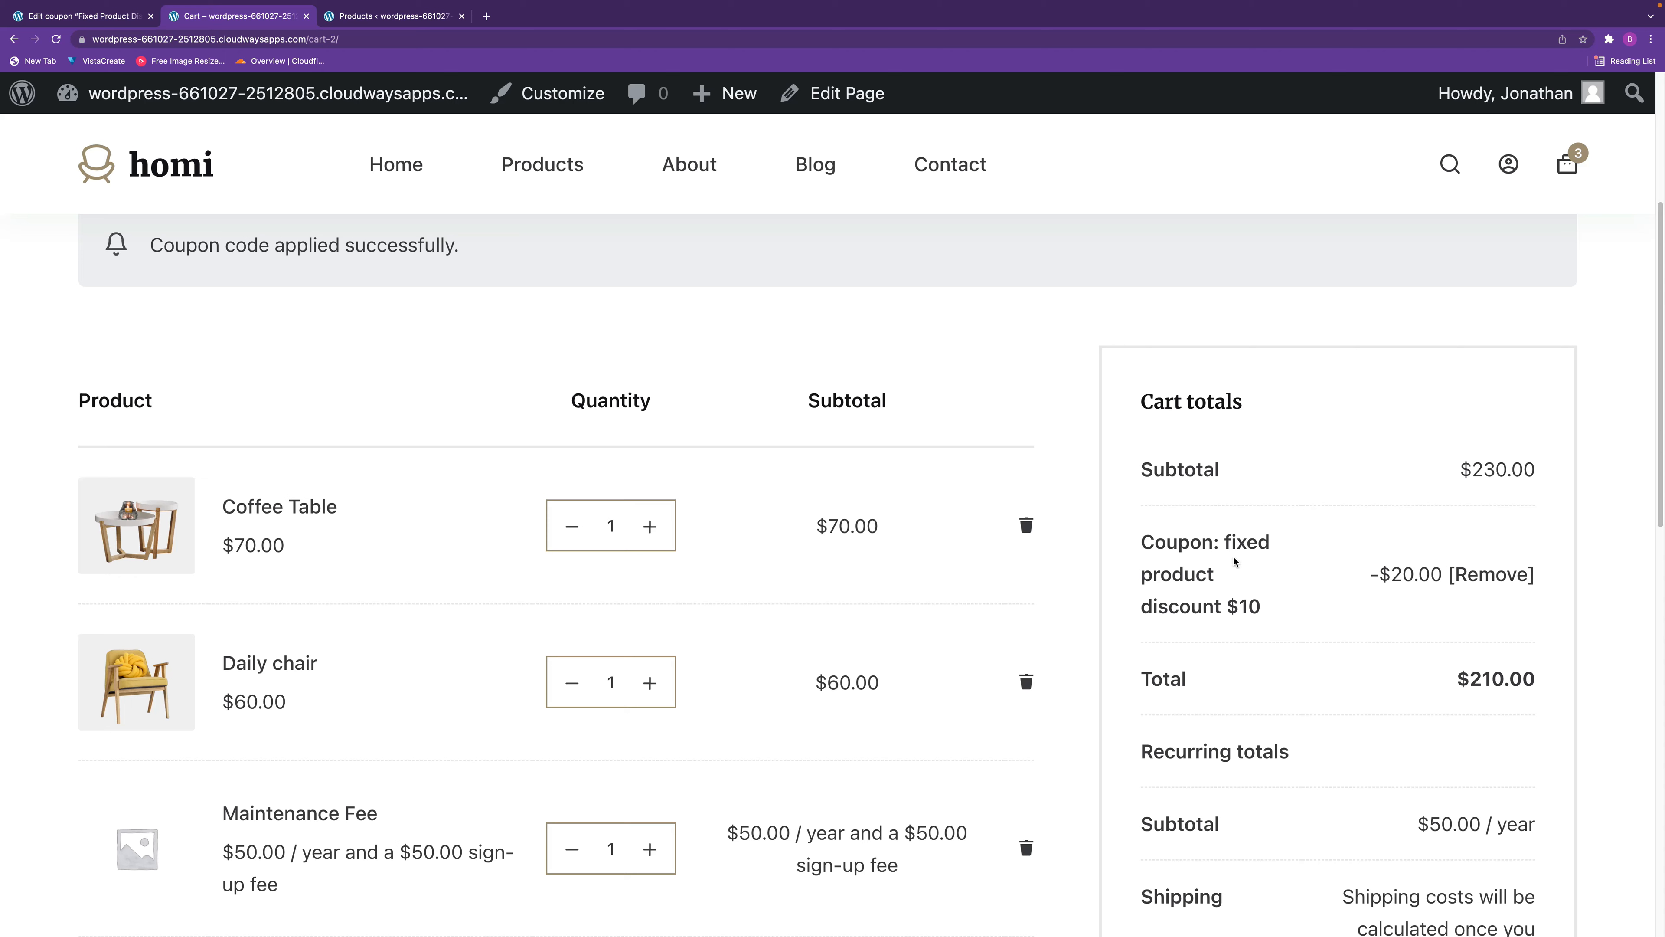
Review the coupon's usage limits, the store's product list and the discounted cart.
click(99, 17)
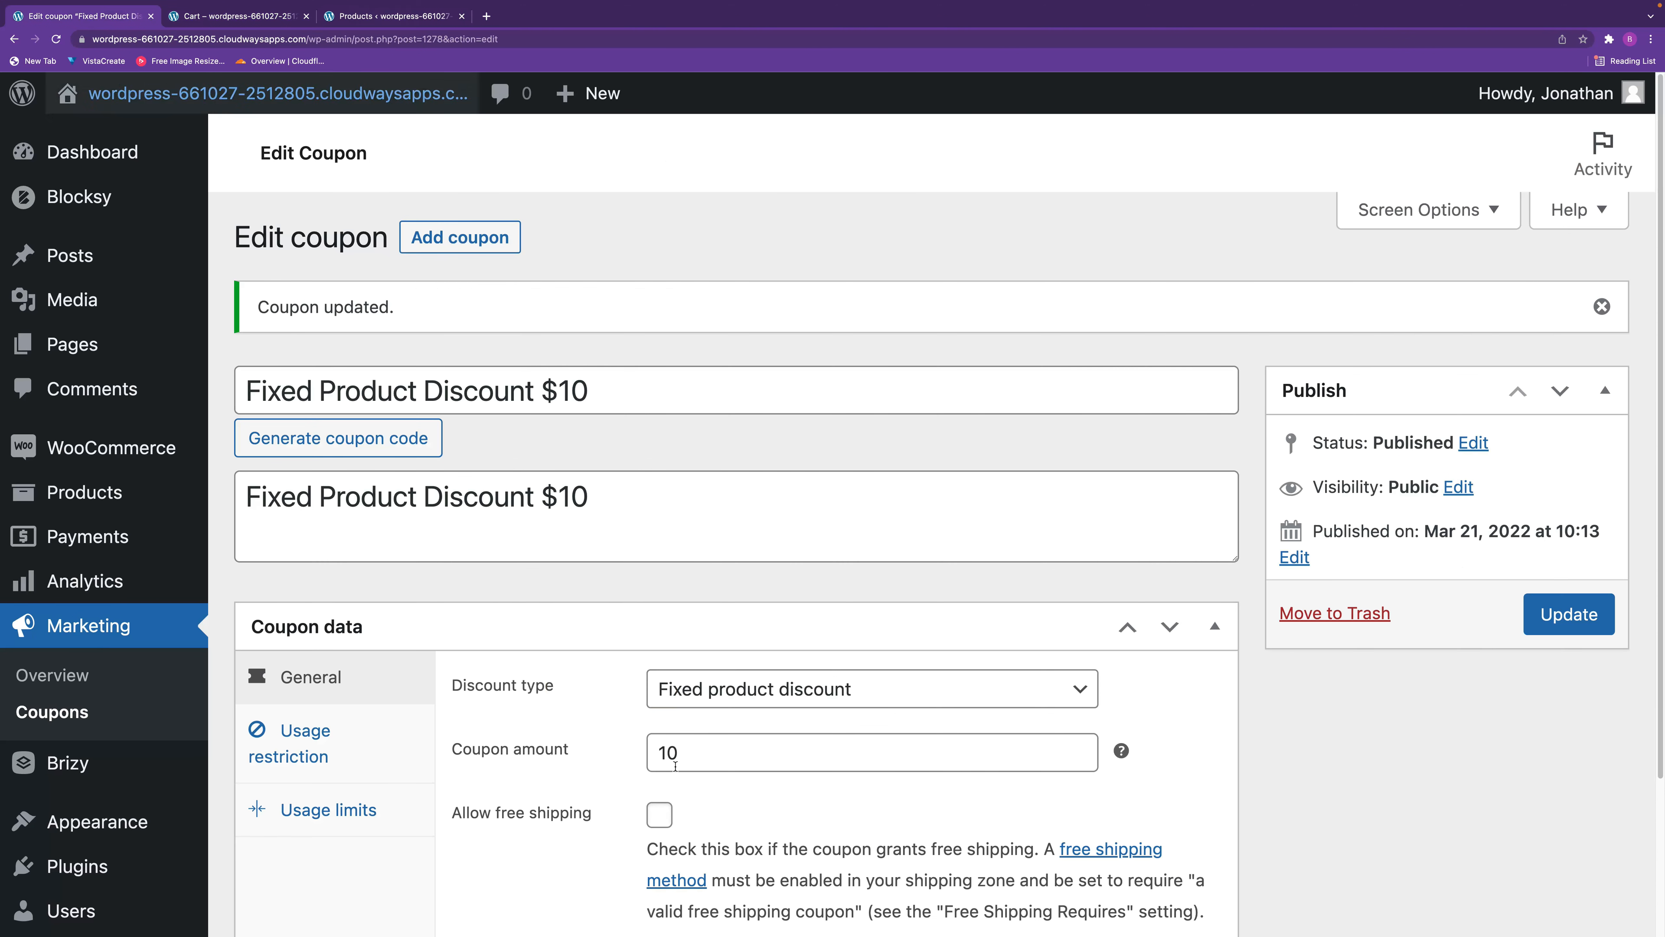
click(322, 813)
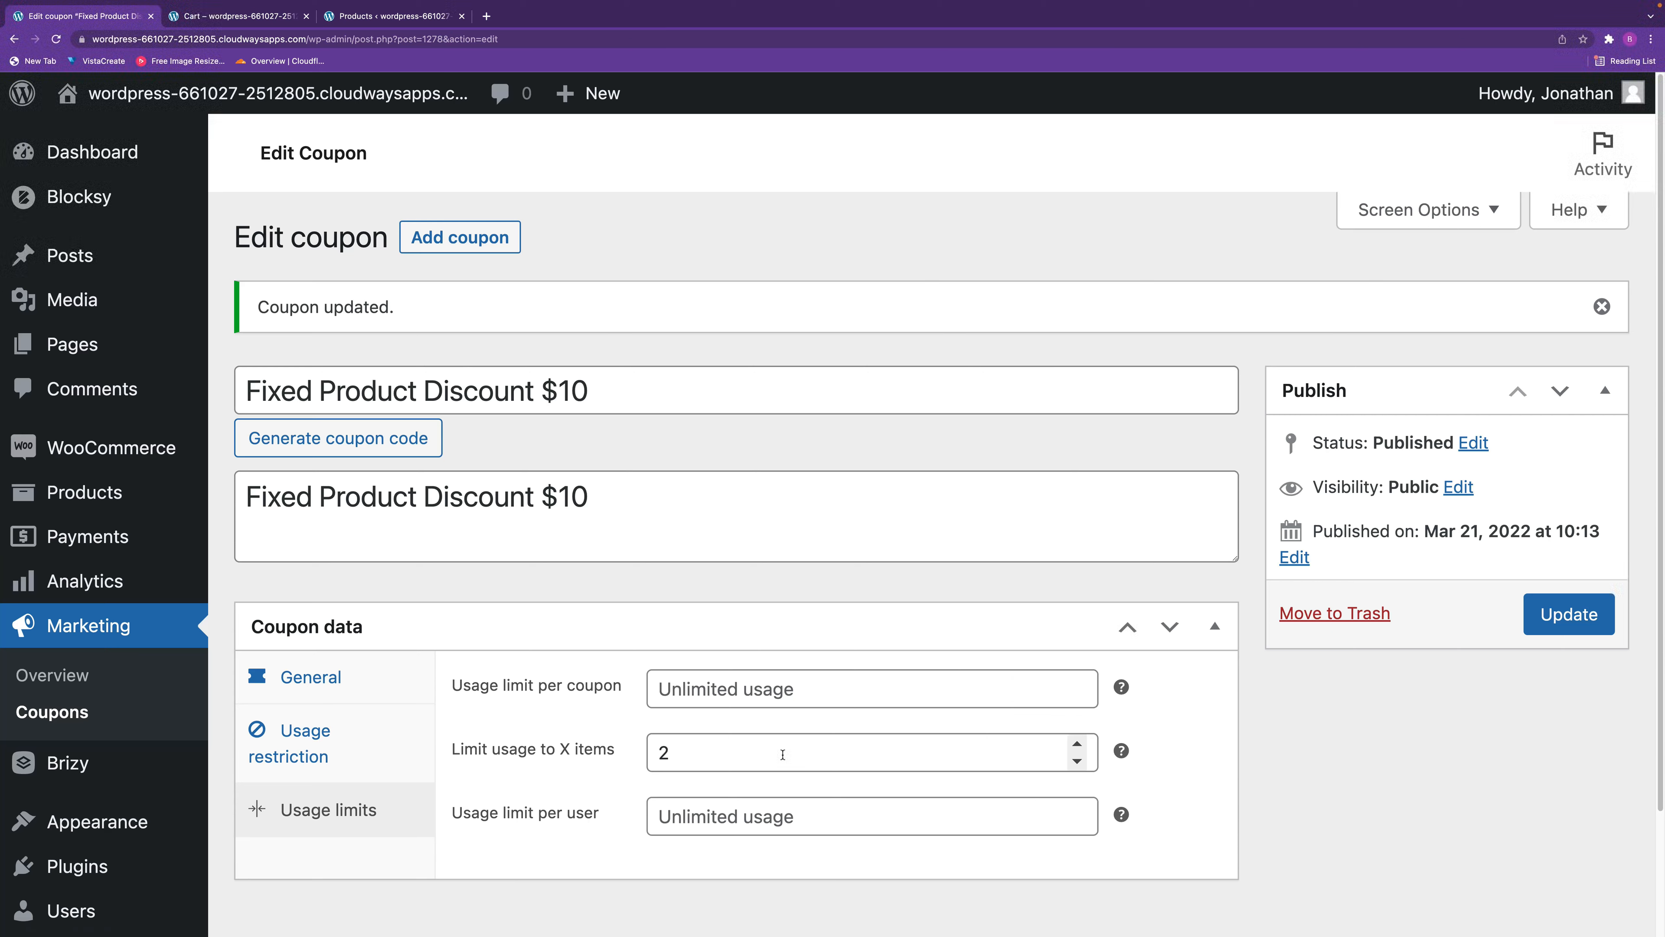
click(367, 15)
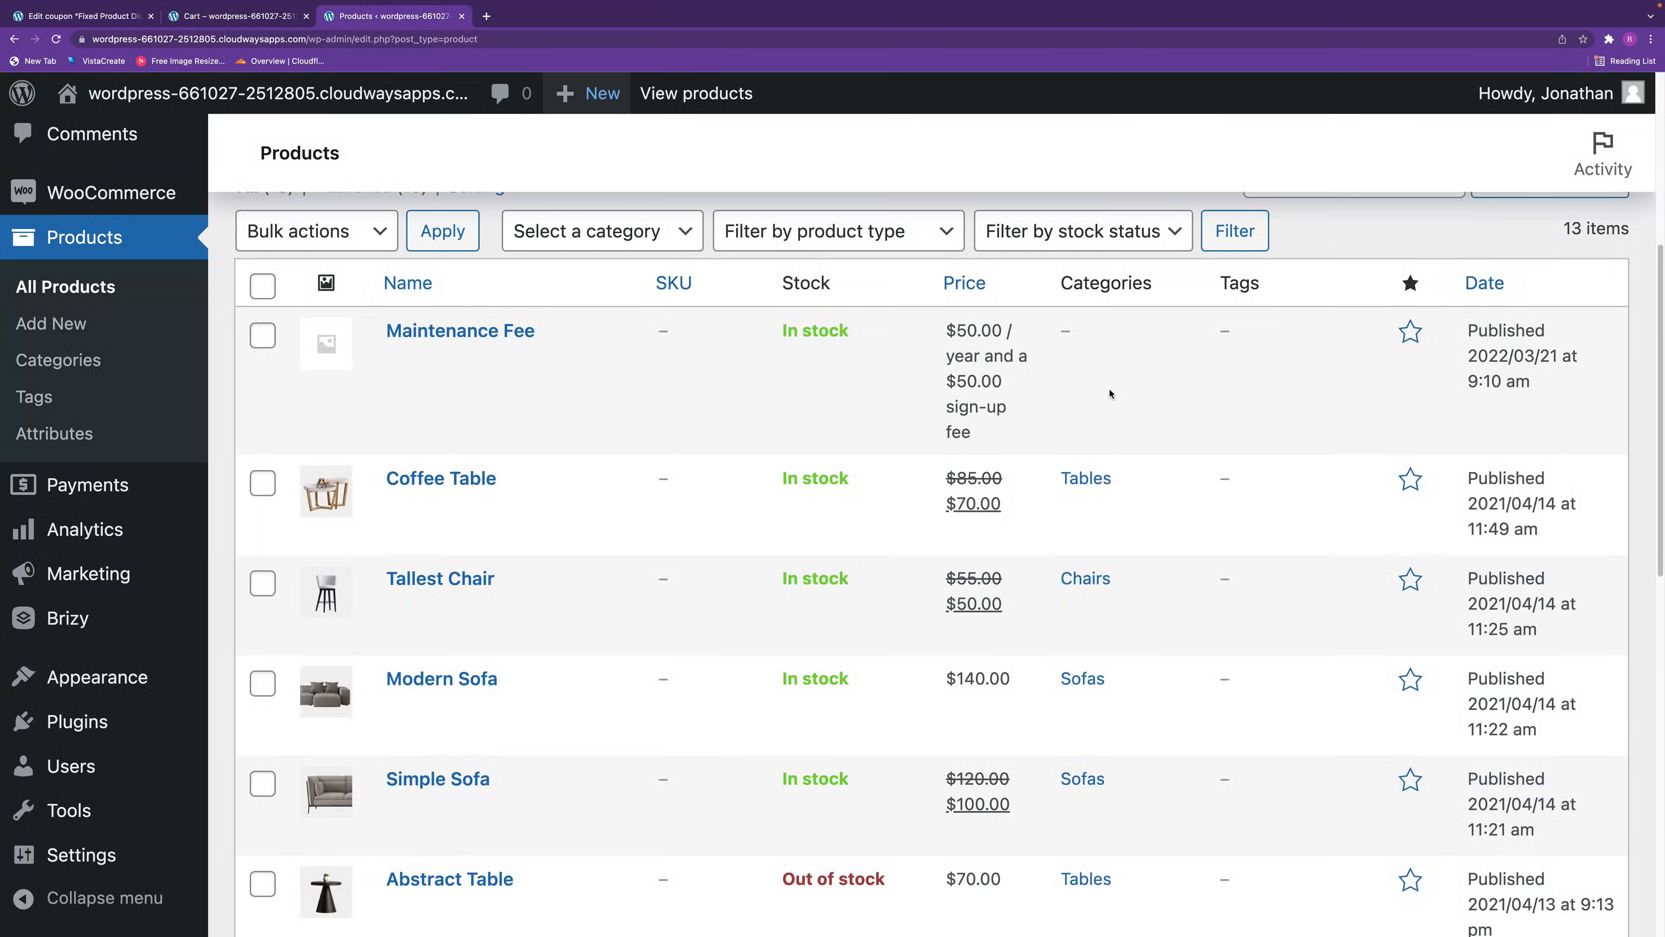
click(239, 16)
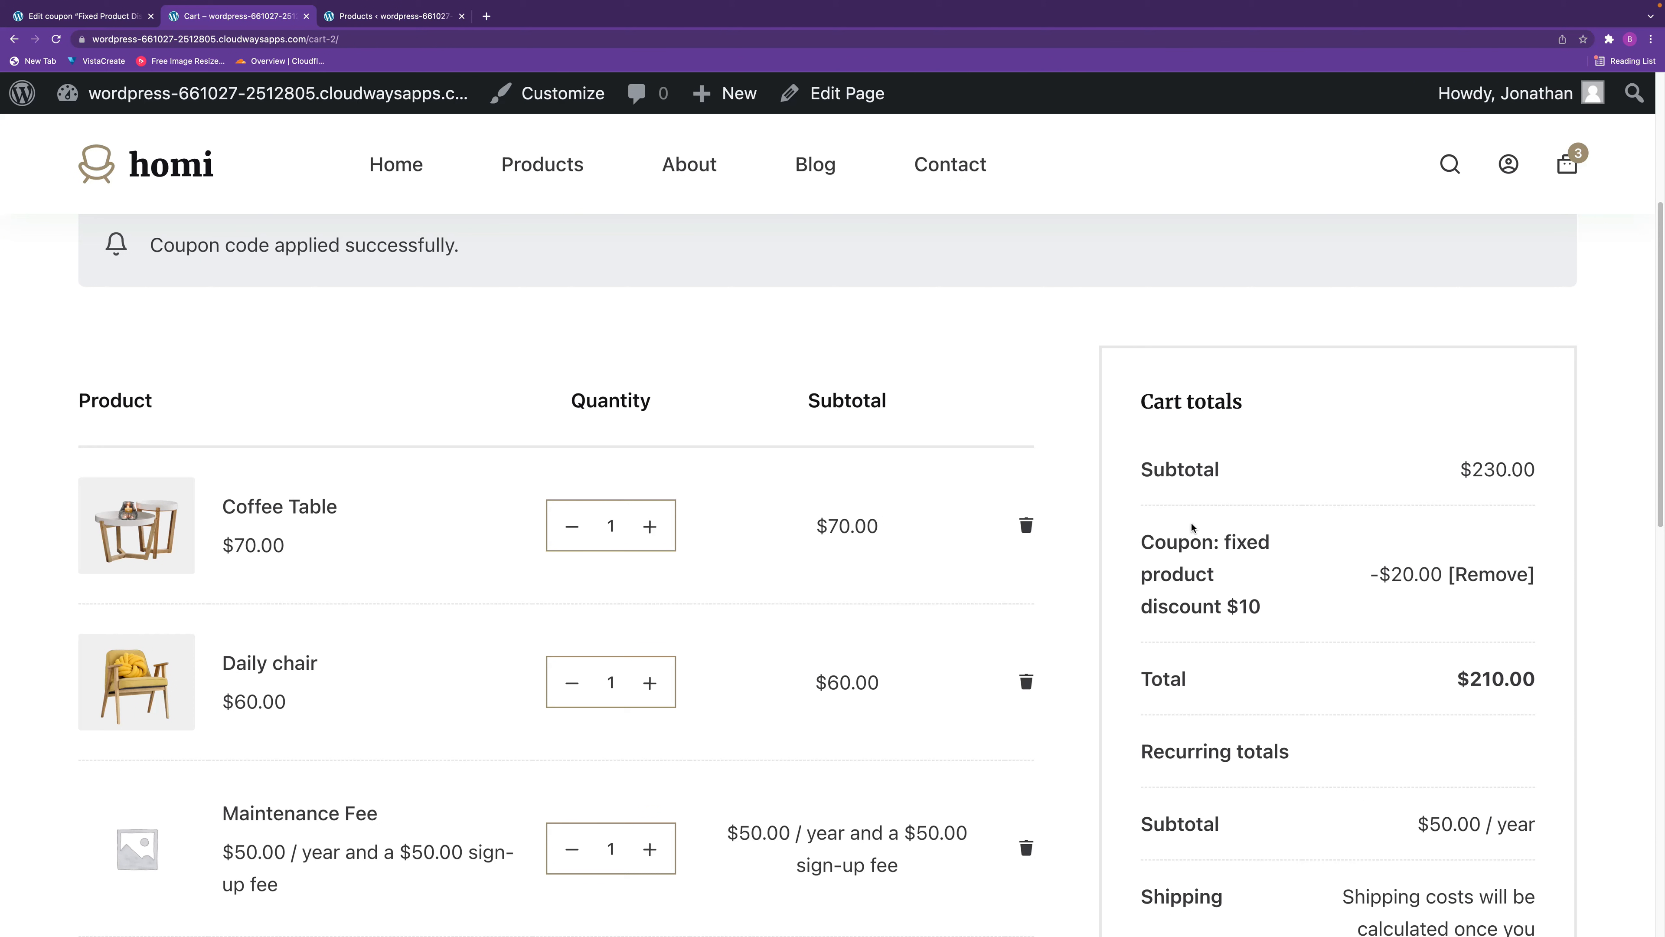
Add a new coupon with the code "Sign Up Fee Discount $10".
click(86, 15)
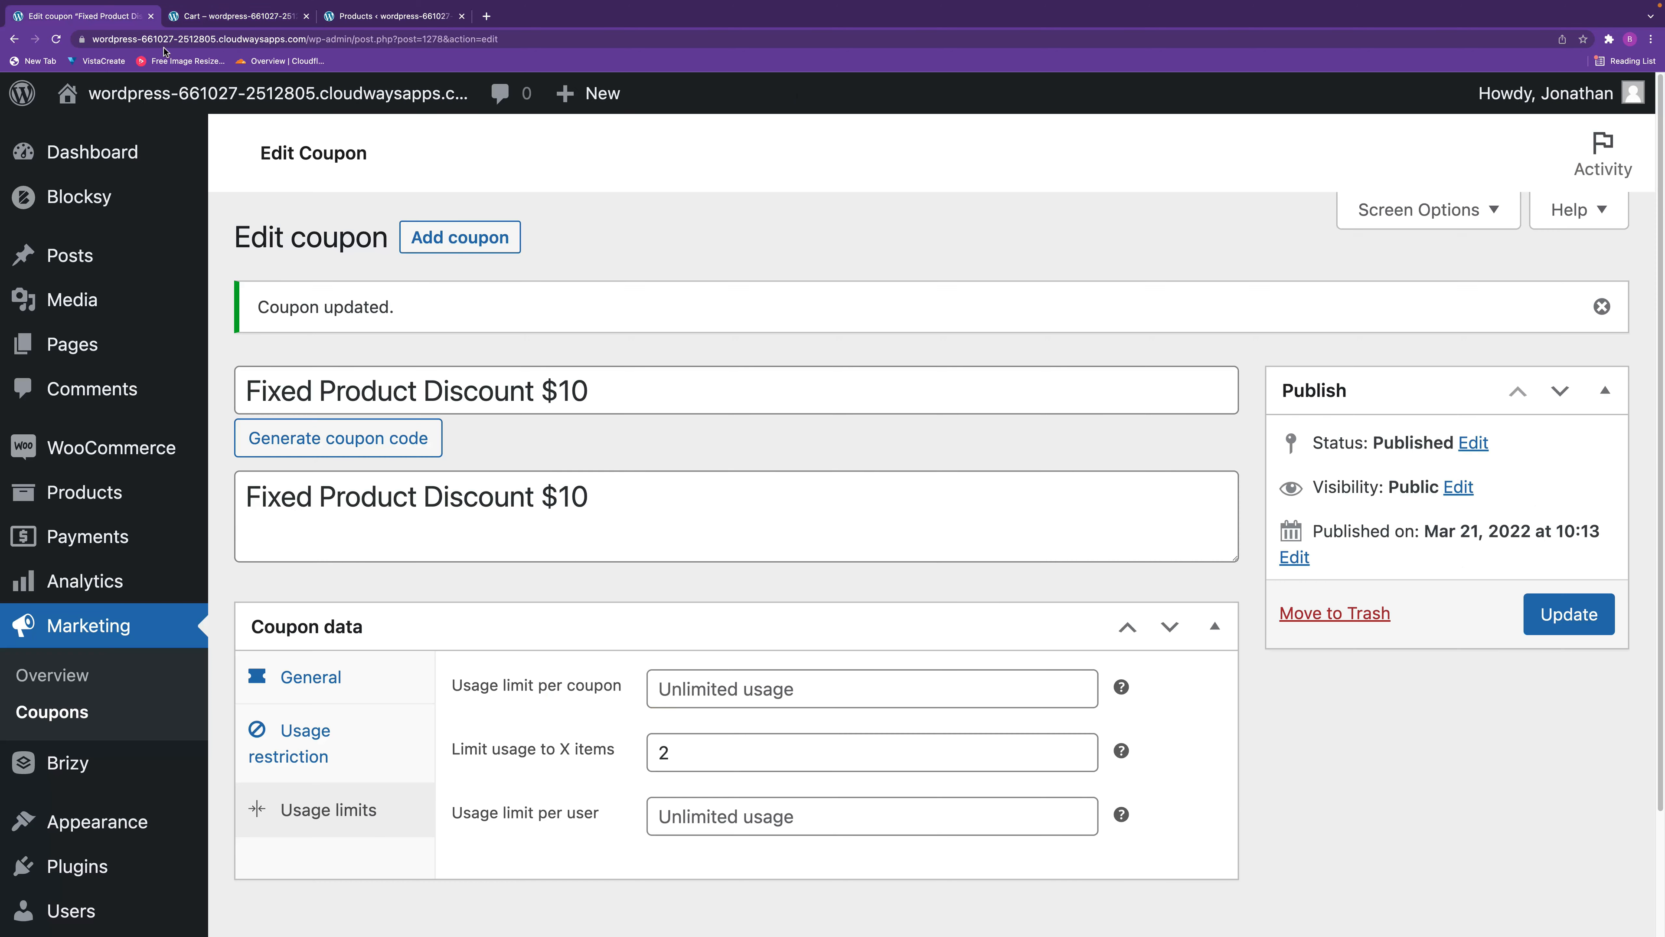
click(457, 242)
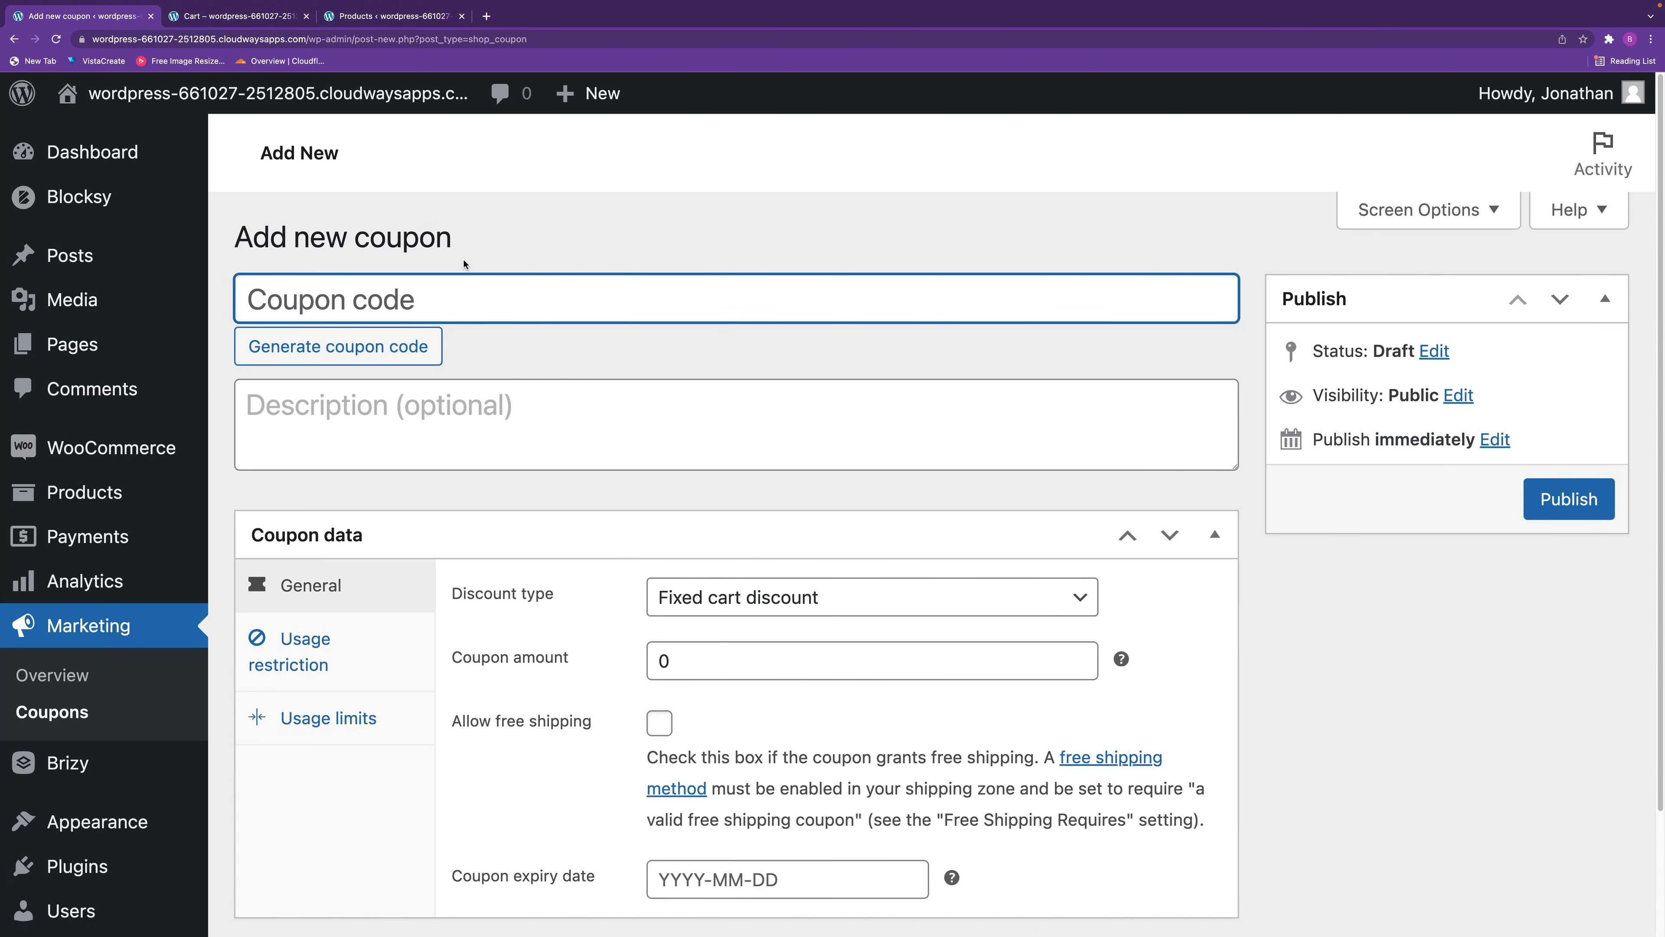
text(Singu)
key(BackSpace)
key(BackSpace)
key(BackSpace)
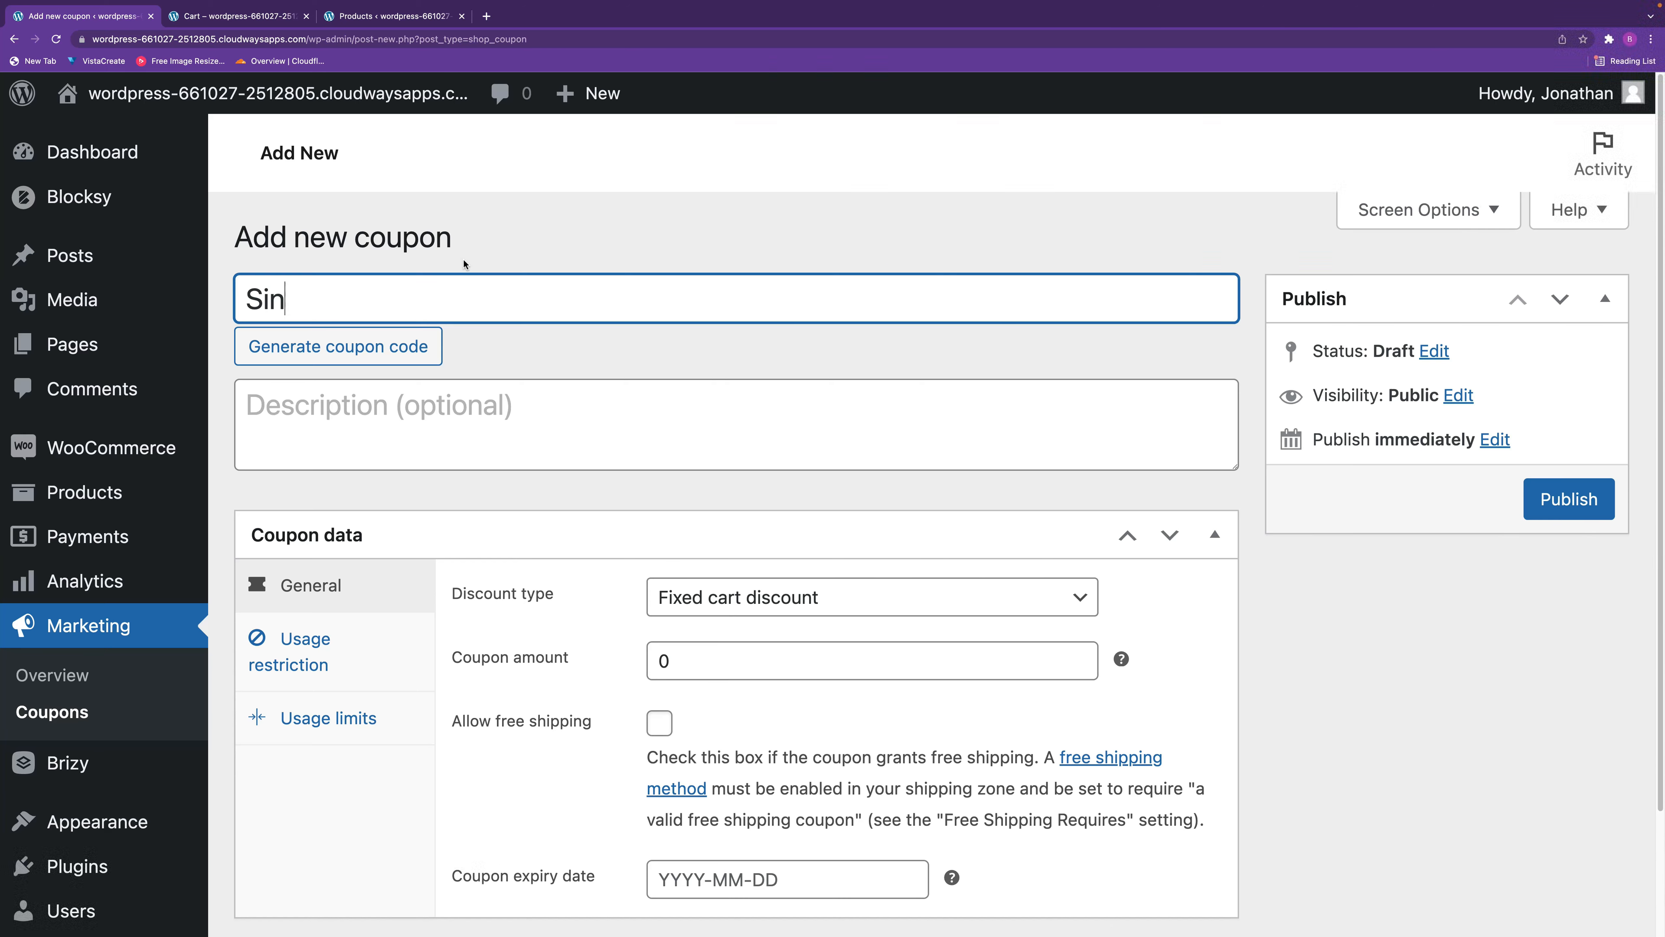
text(gn Up Fee Discount)
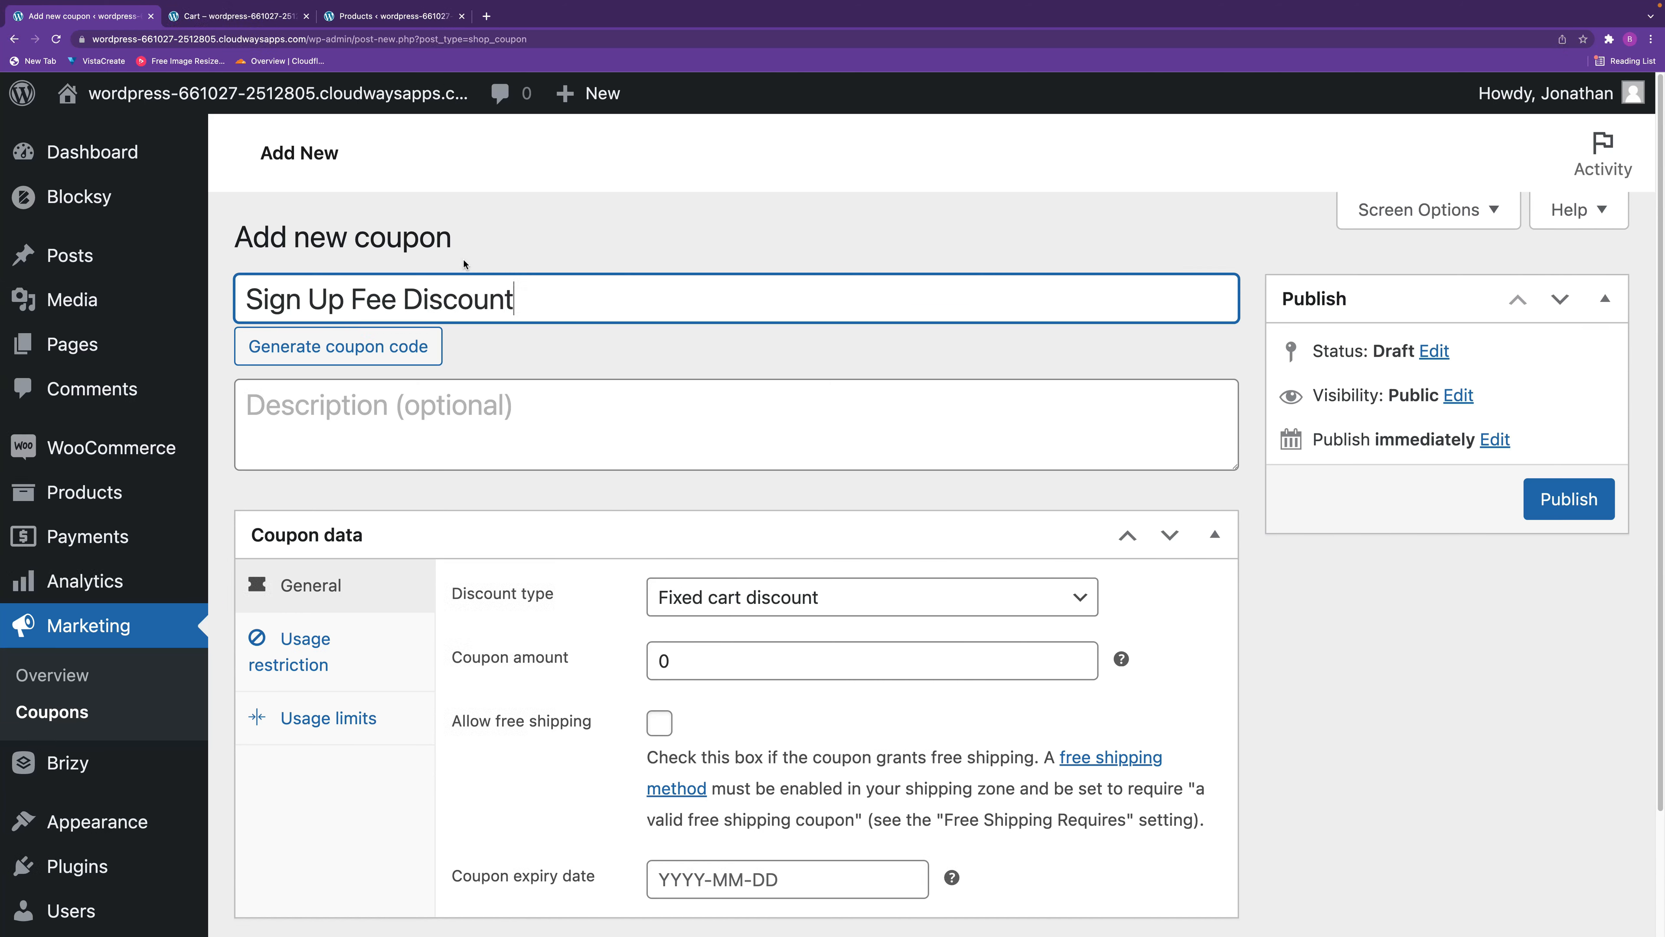
text( $10)
Copy the sign up fee coupon's code into its description.
drag(590, 303, 237, 275)
key(ctrl+c)
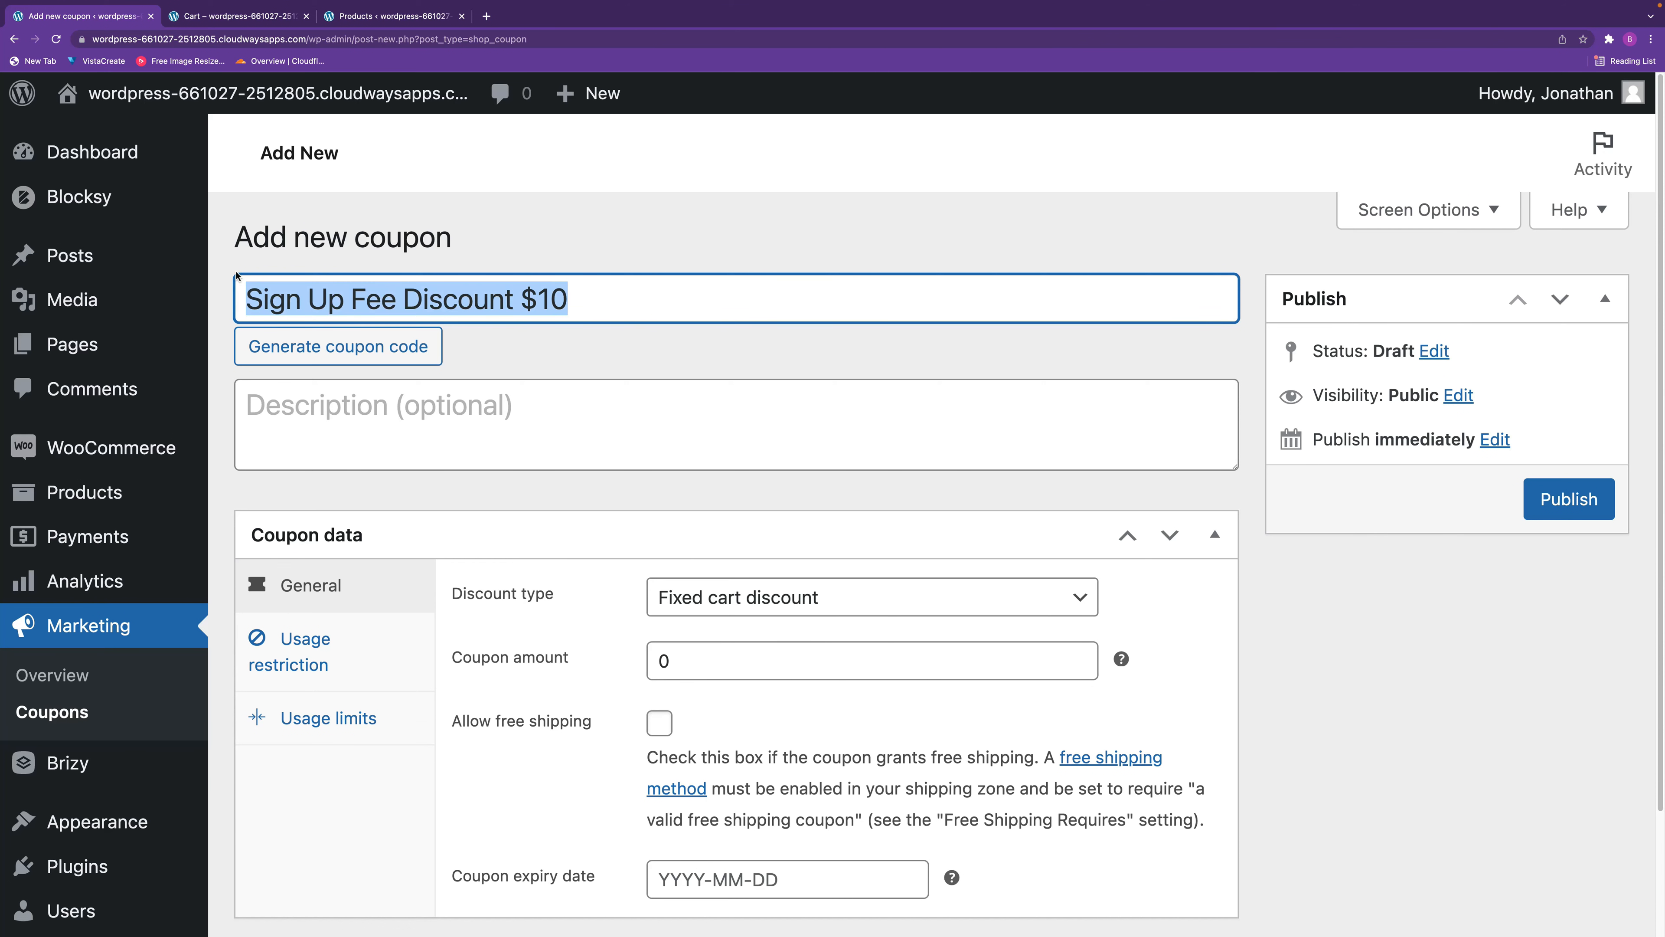
click(250, 391)
key(ctrl+v)
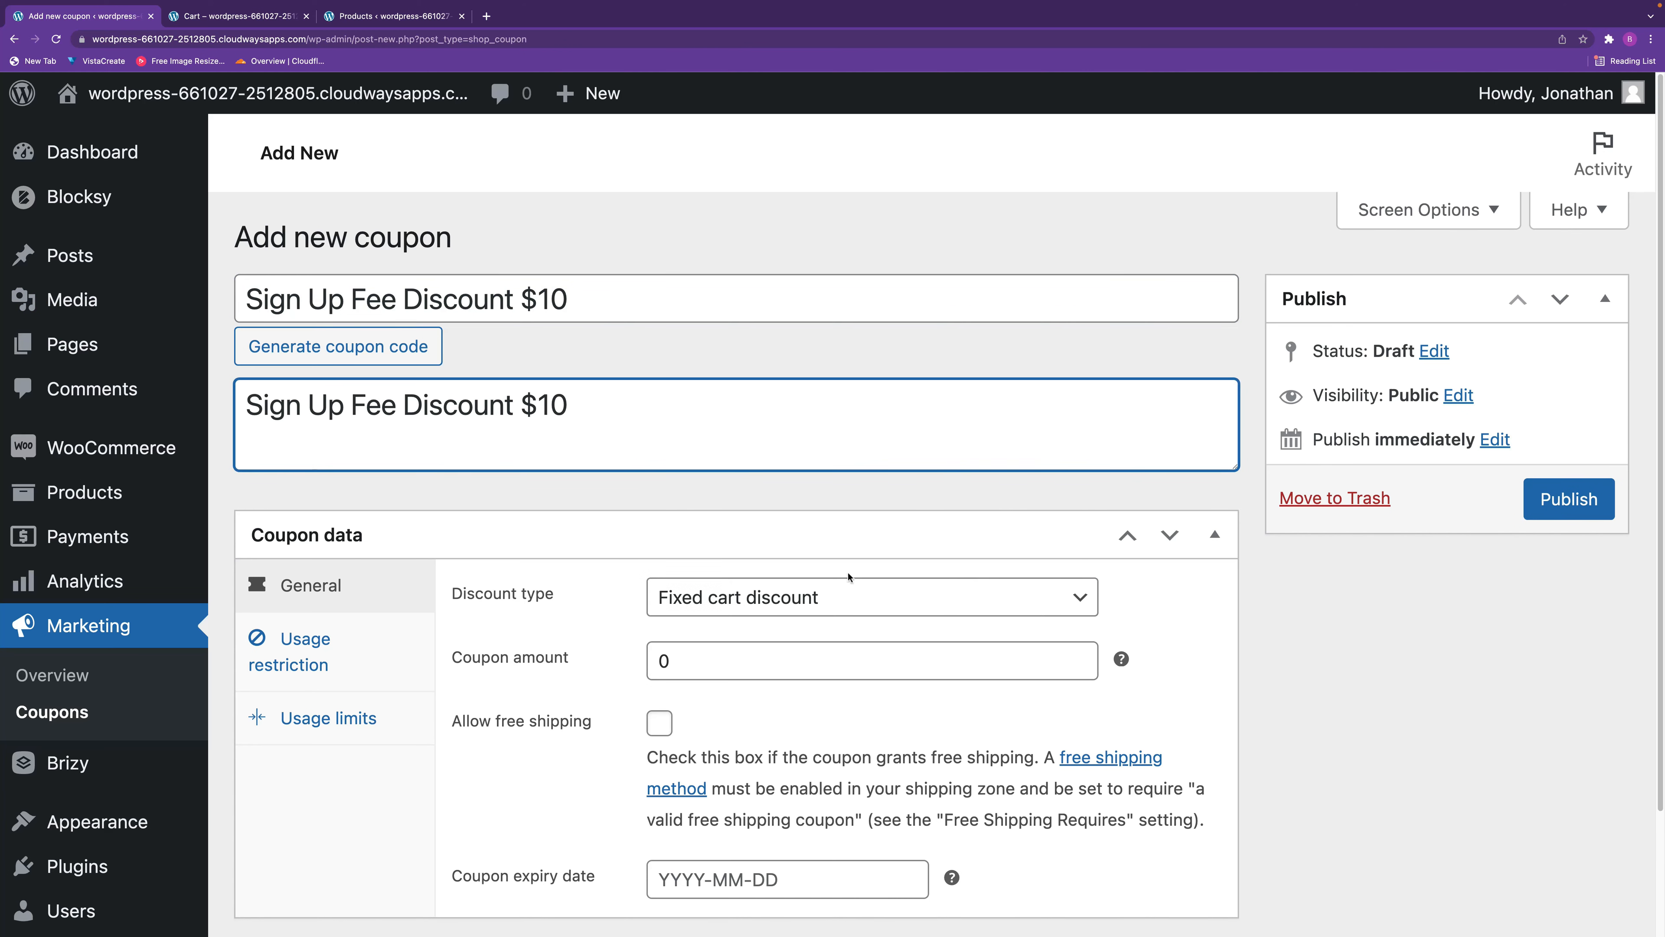
Set the coupon to a Sign Up Fee Discount with an amount of 10 and an expiry date of 2022-03-22.
click(822, 598)
click(811, 654)
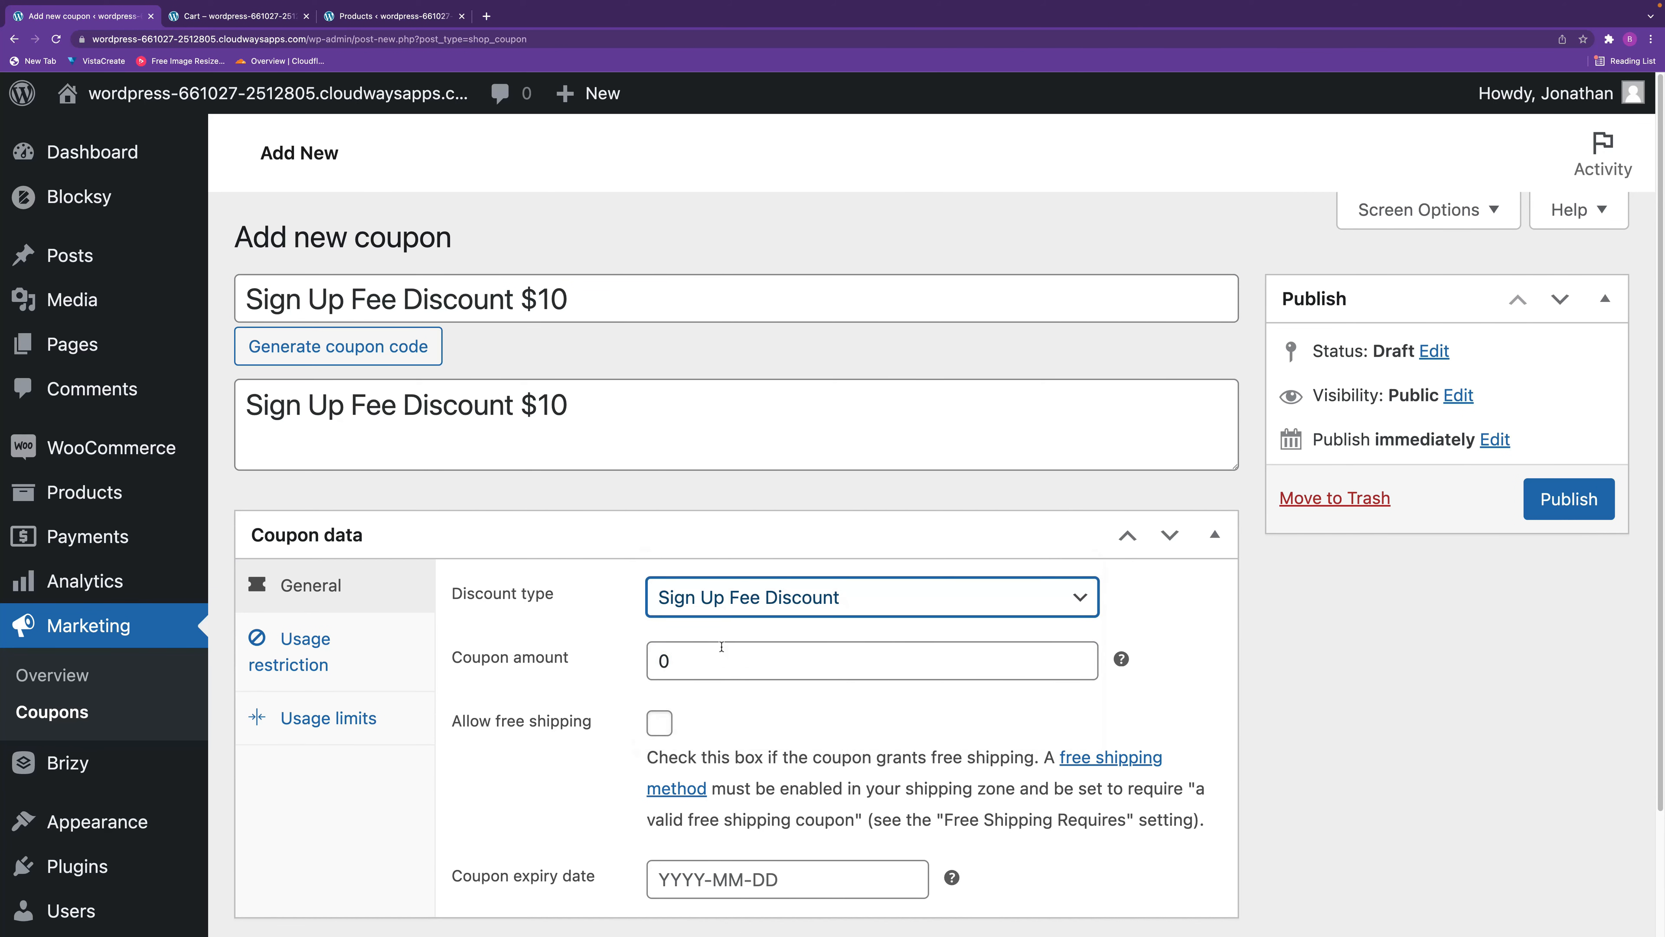
key(Tab)
text(10)
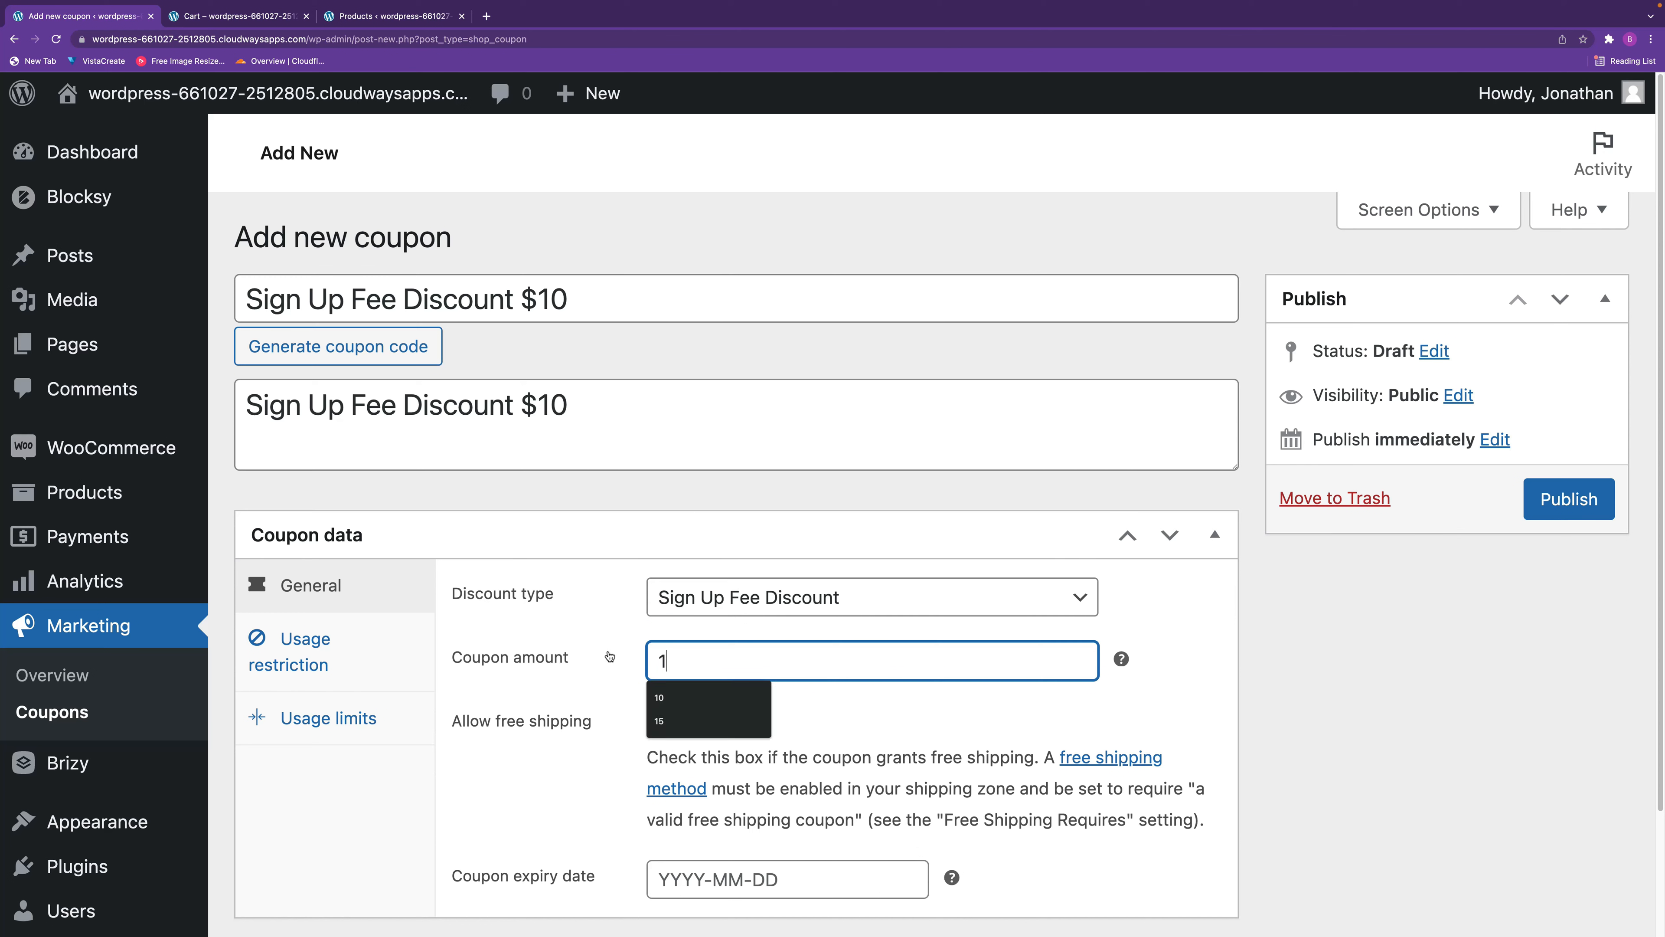
click(1206, 706)
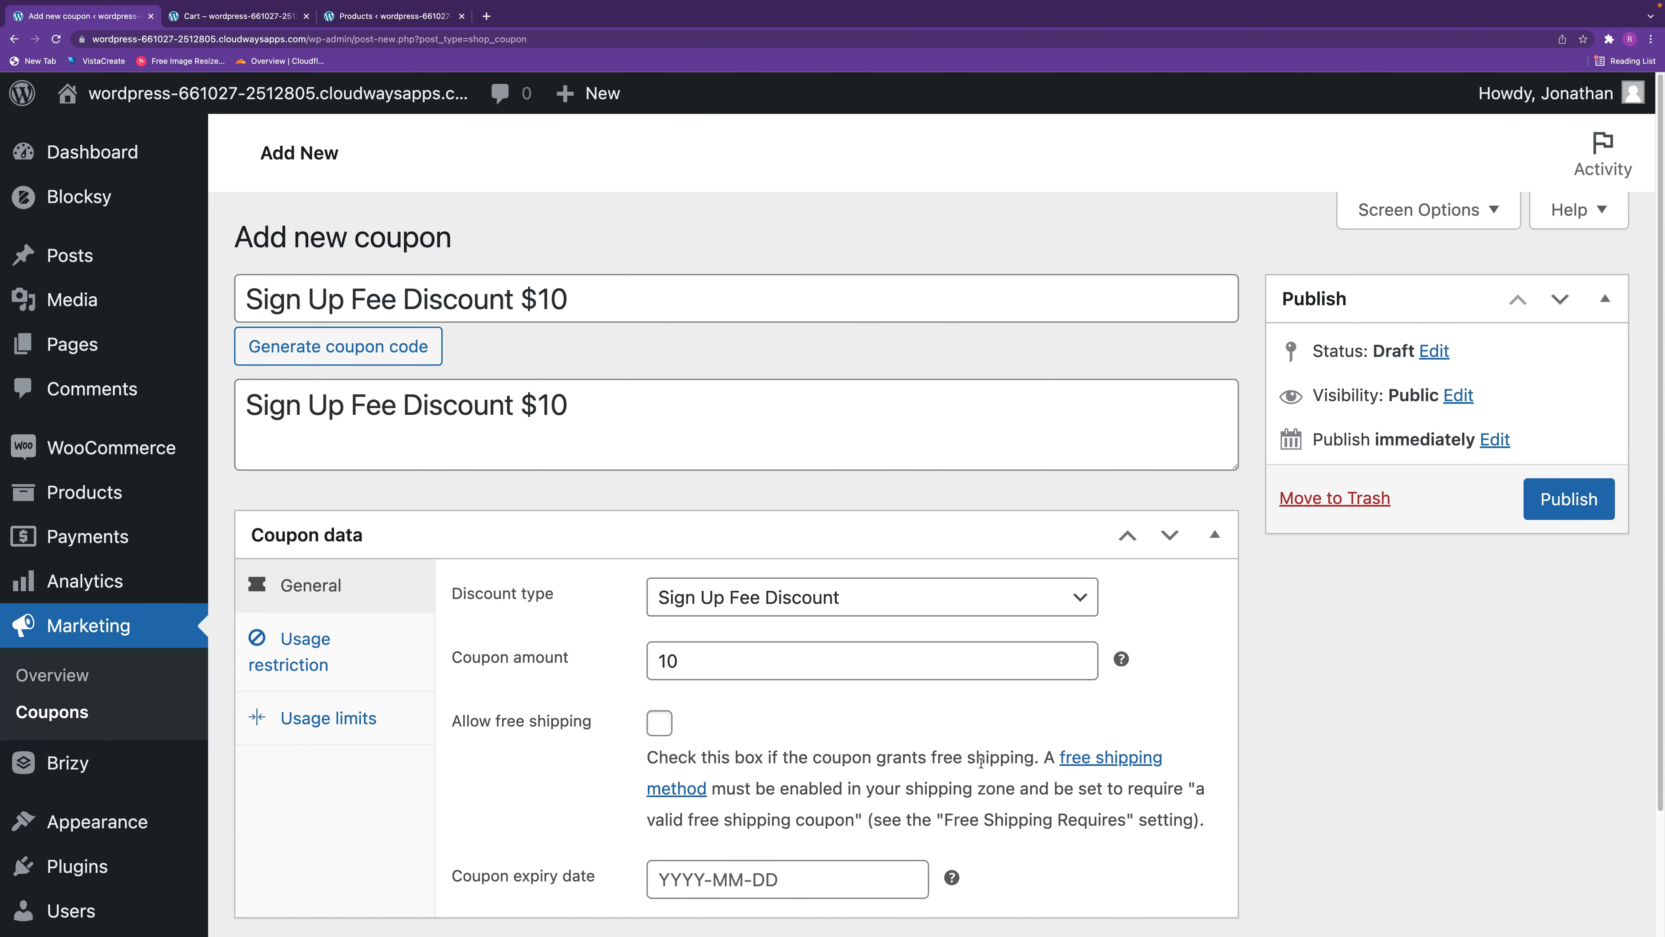
scroll(981, 761, down, 3)
click(847, 792)
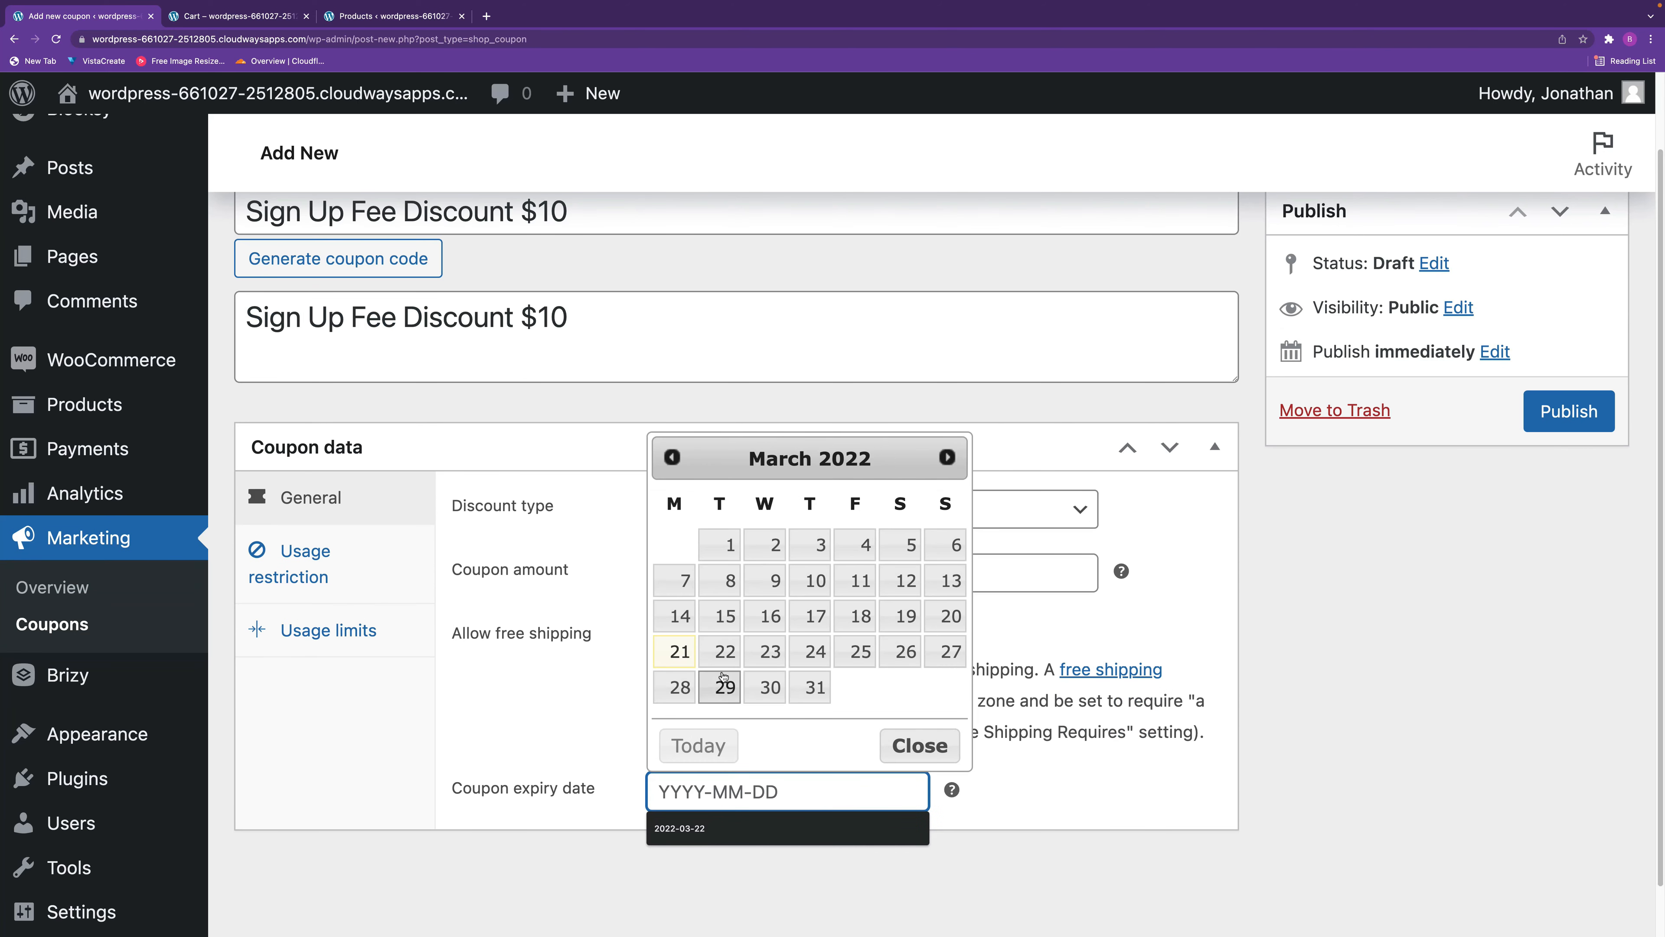
click(725, 651)
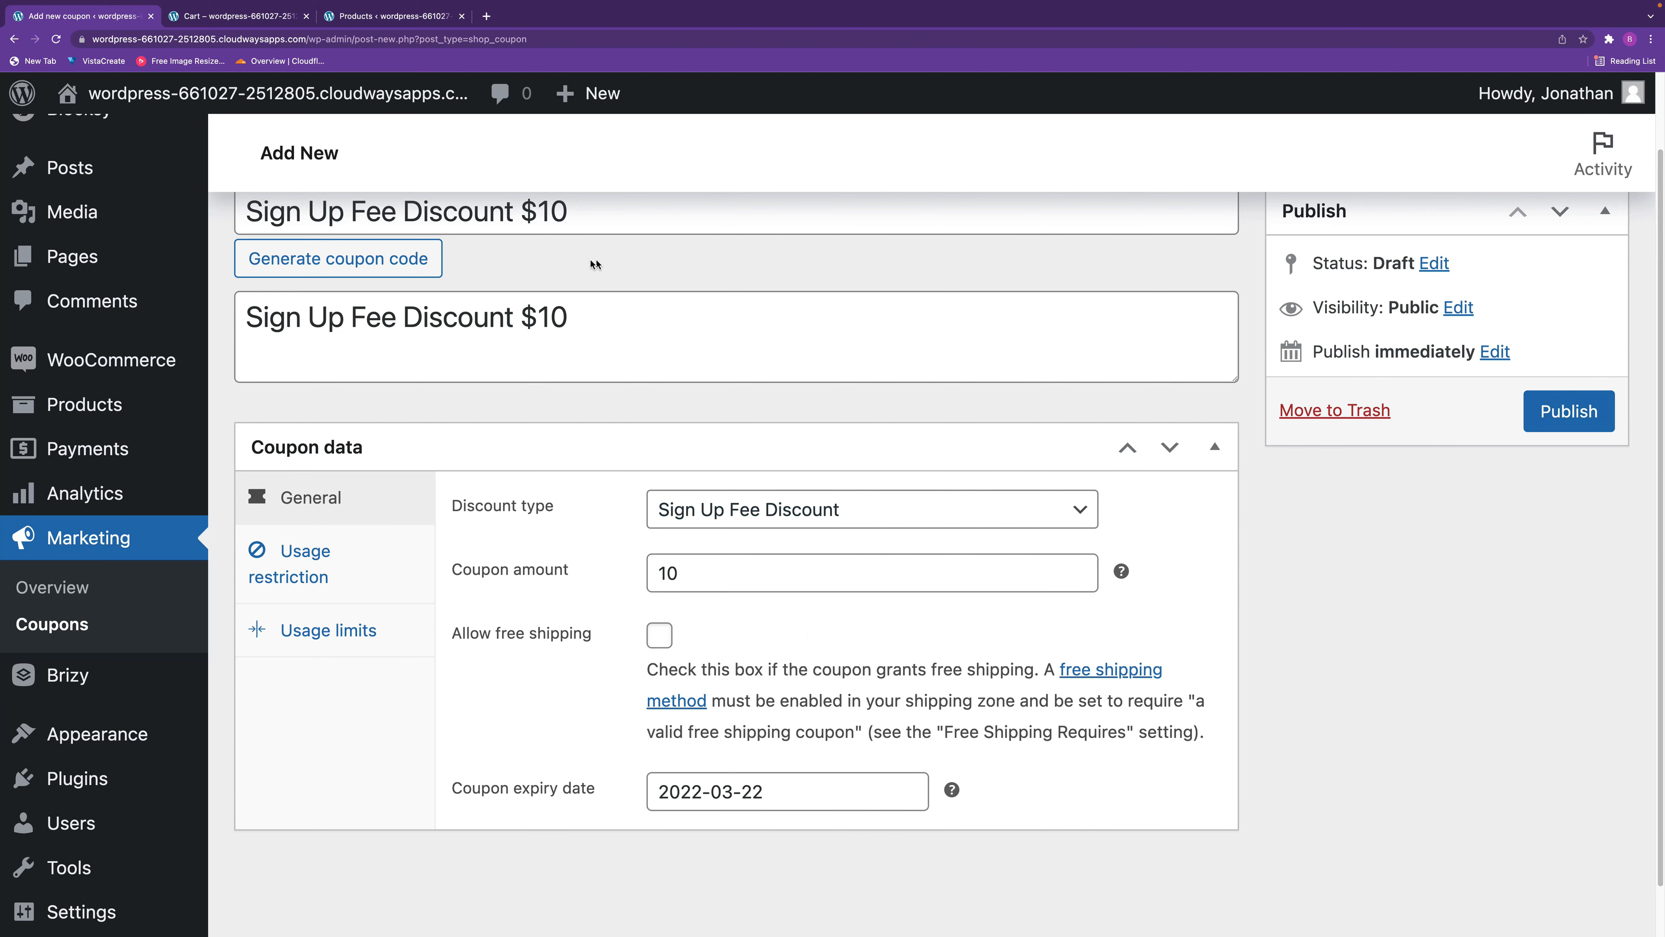
Copy the sign up fee coupon's code and publish the coupon.
scroll(593, 262, up, 1)
drag(583, 214, 179, 197)
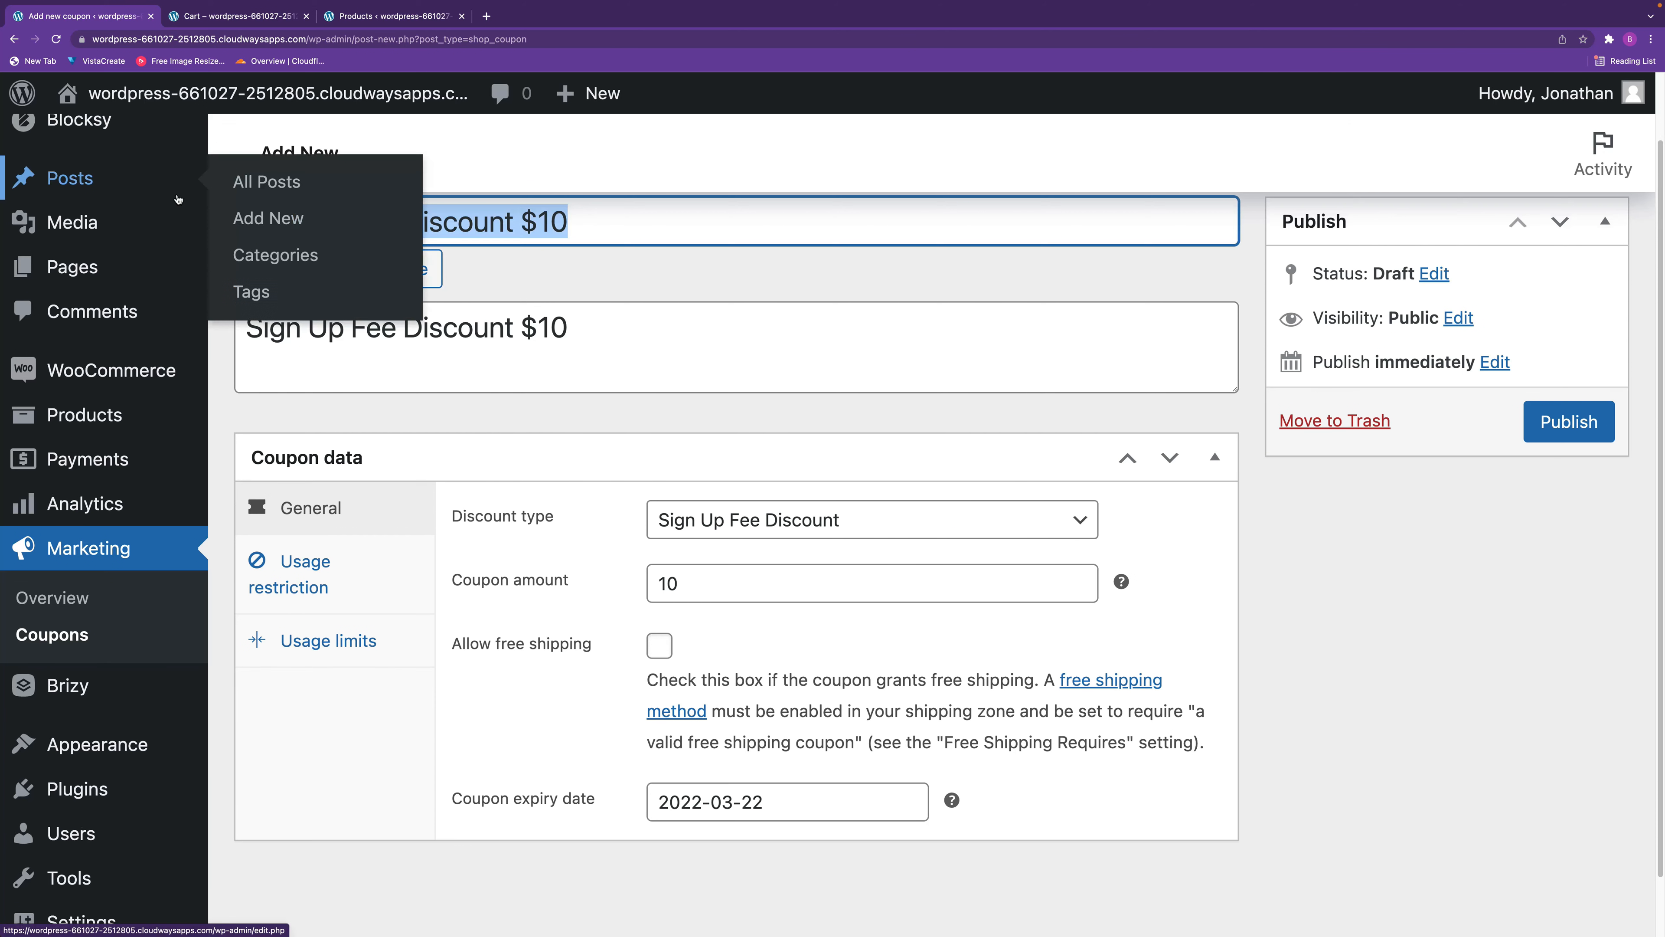
click(1566, 422)
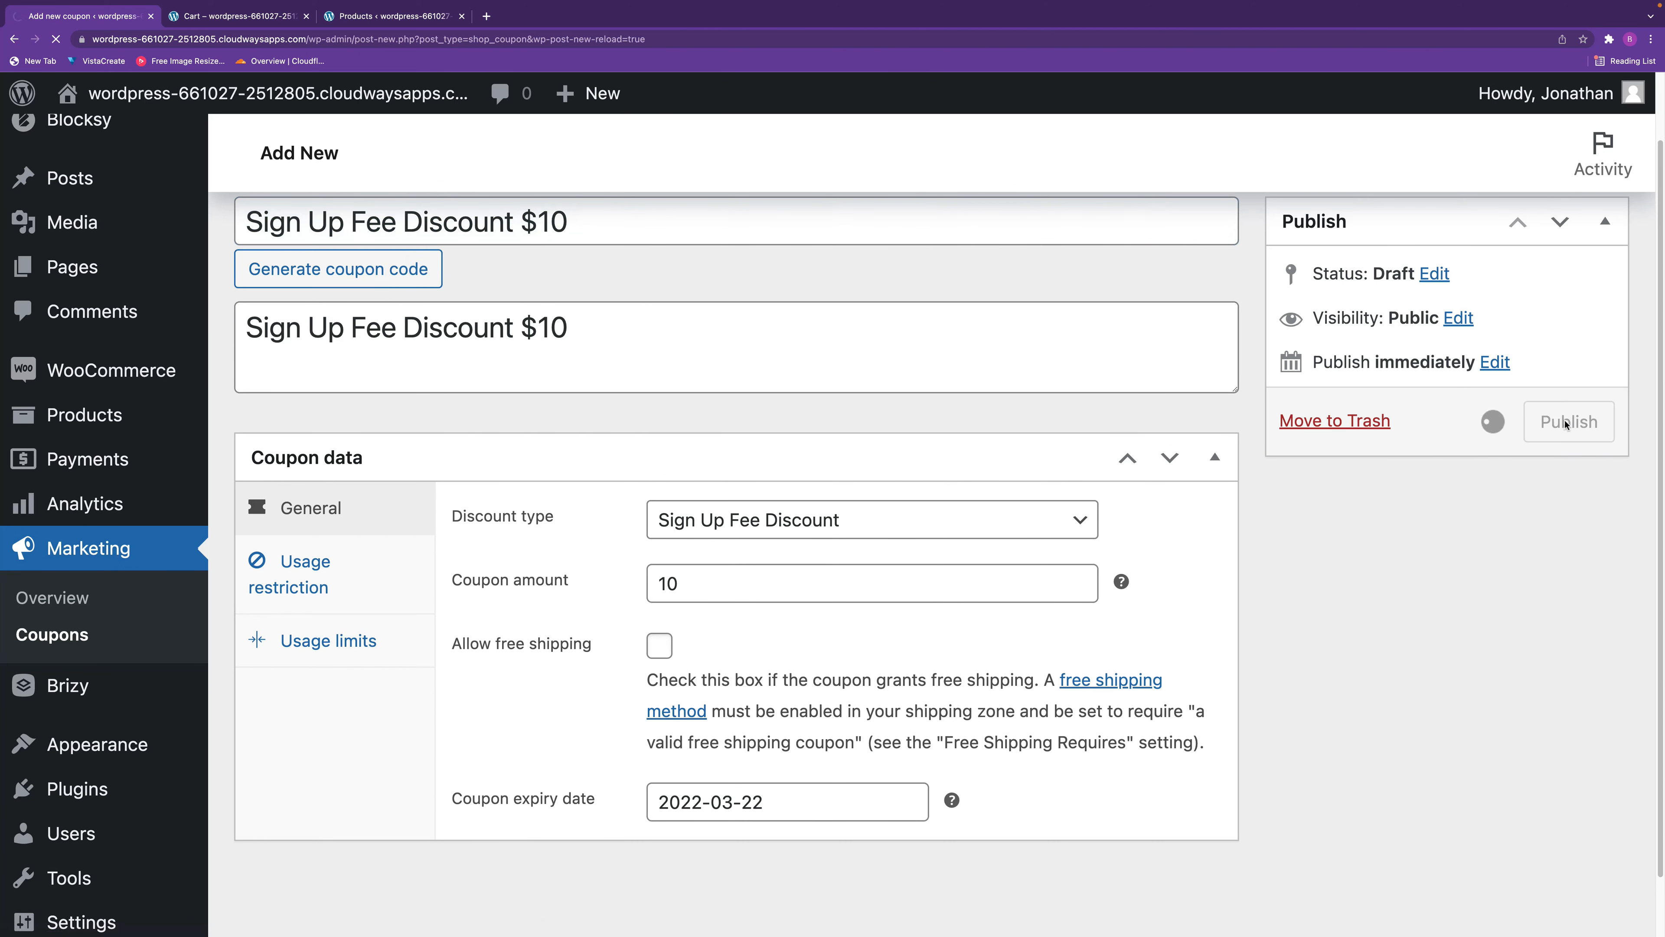
In the store's cart, remove the fixed product discount coupon and apply the copied sign up fee discount code.
click(252, 19)
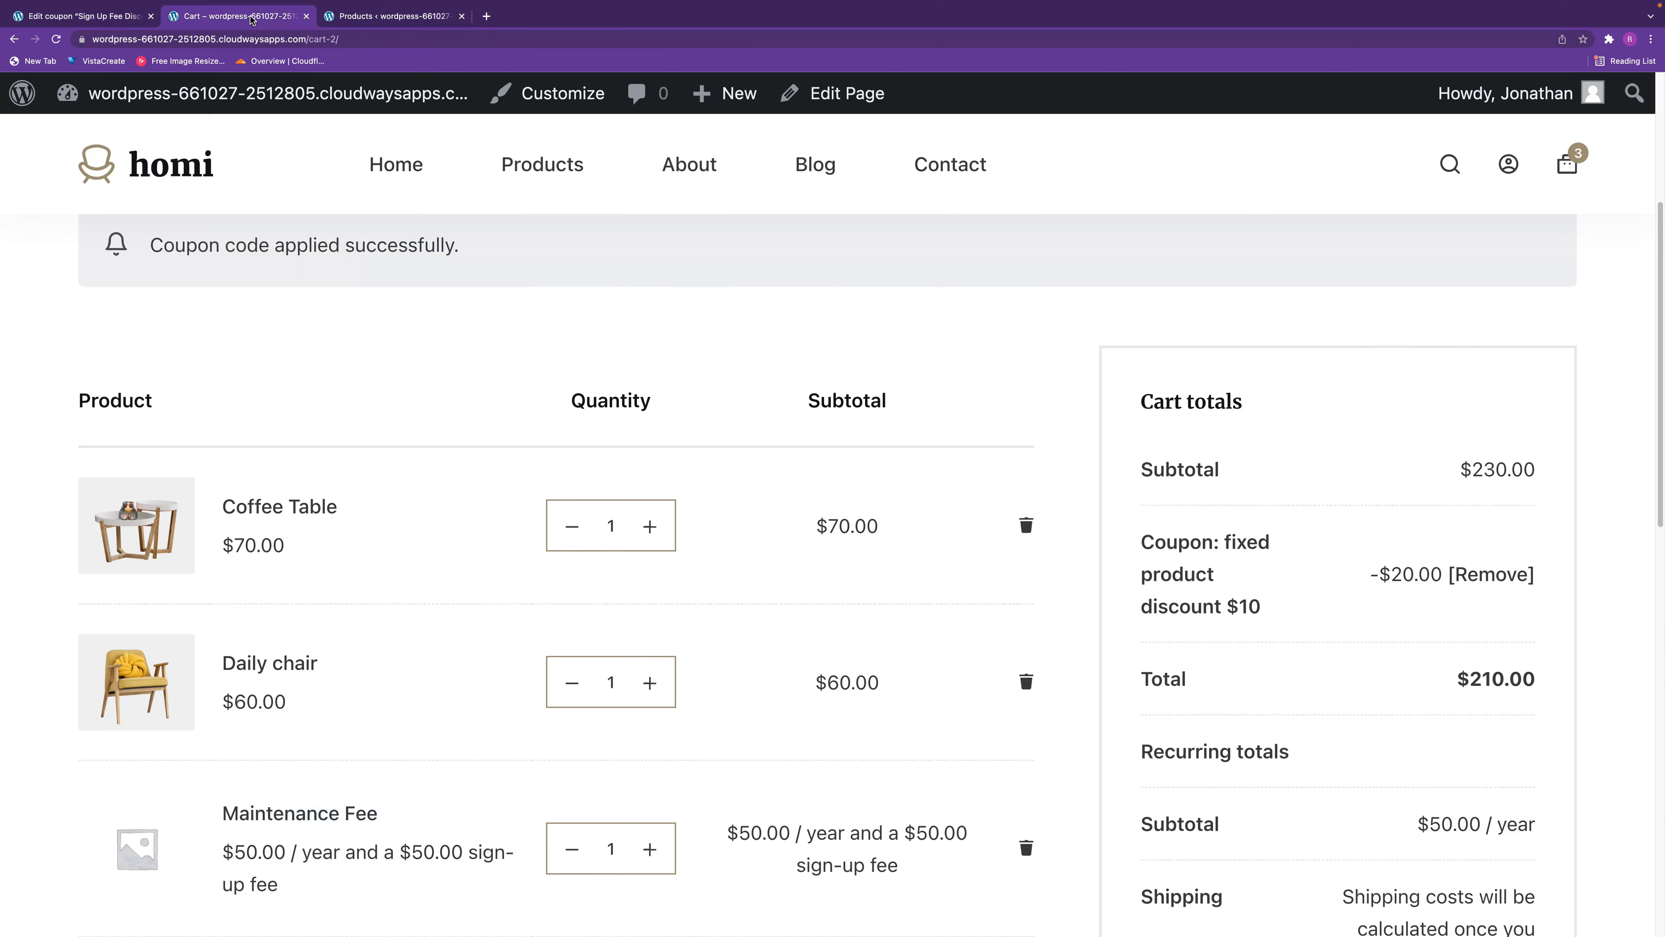
click(1494, 575)
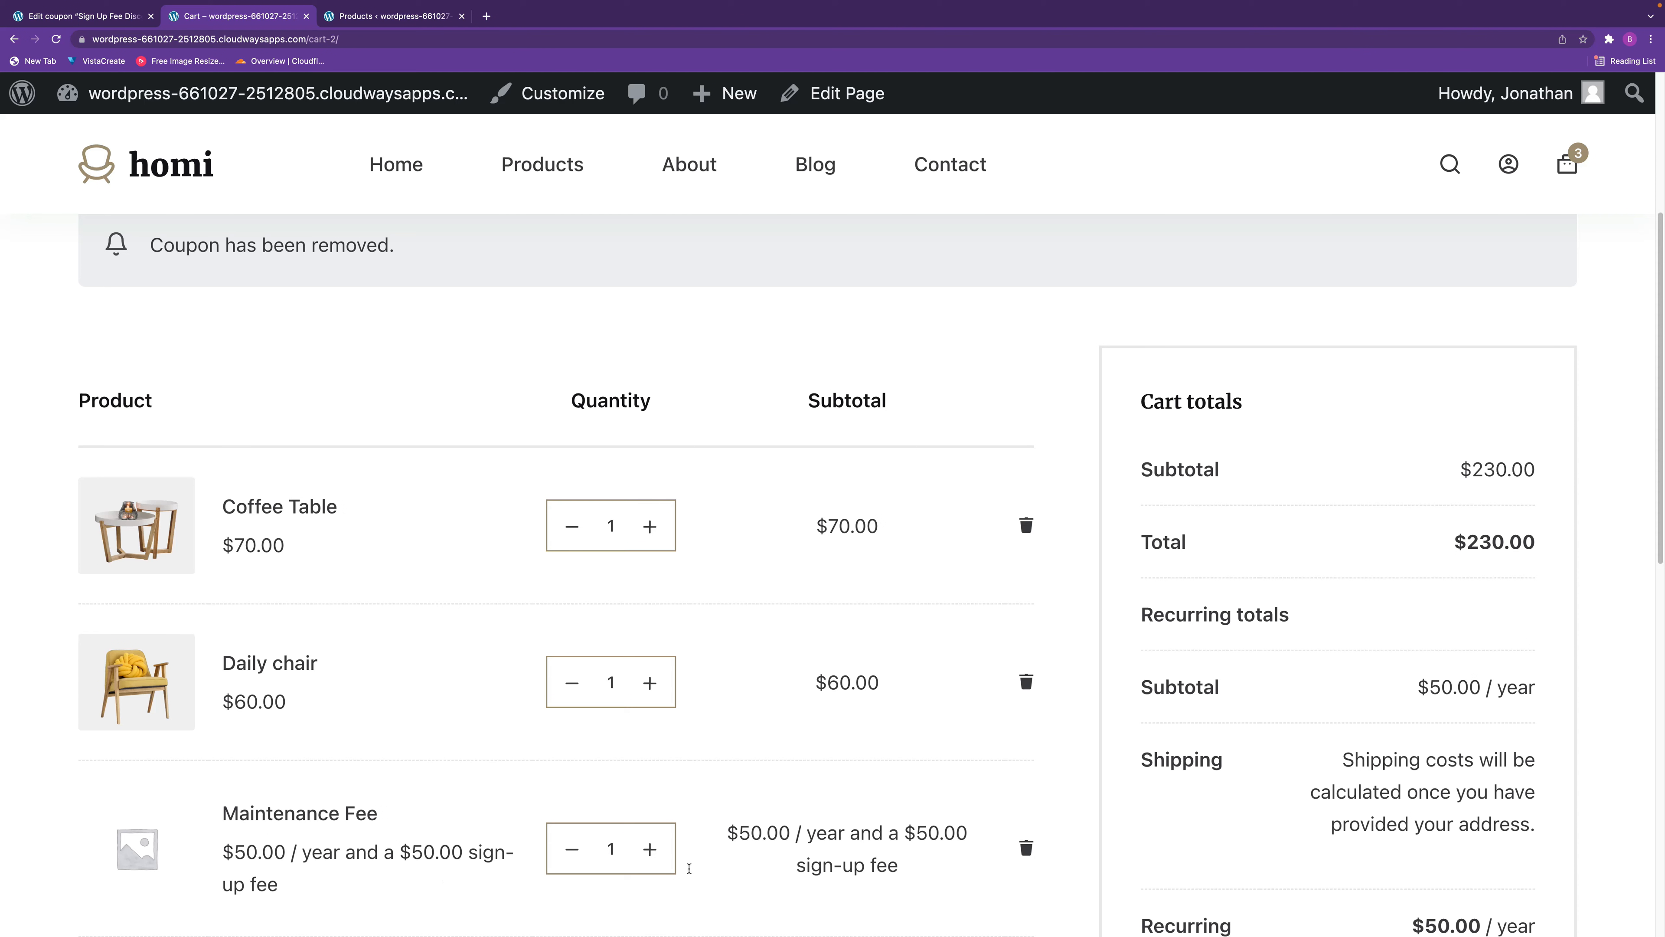
scroll(807, 814, down, 2)
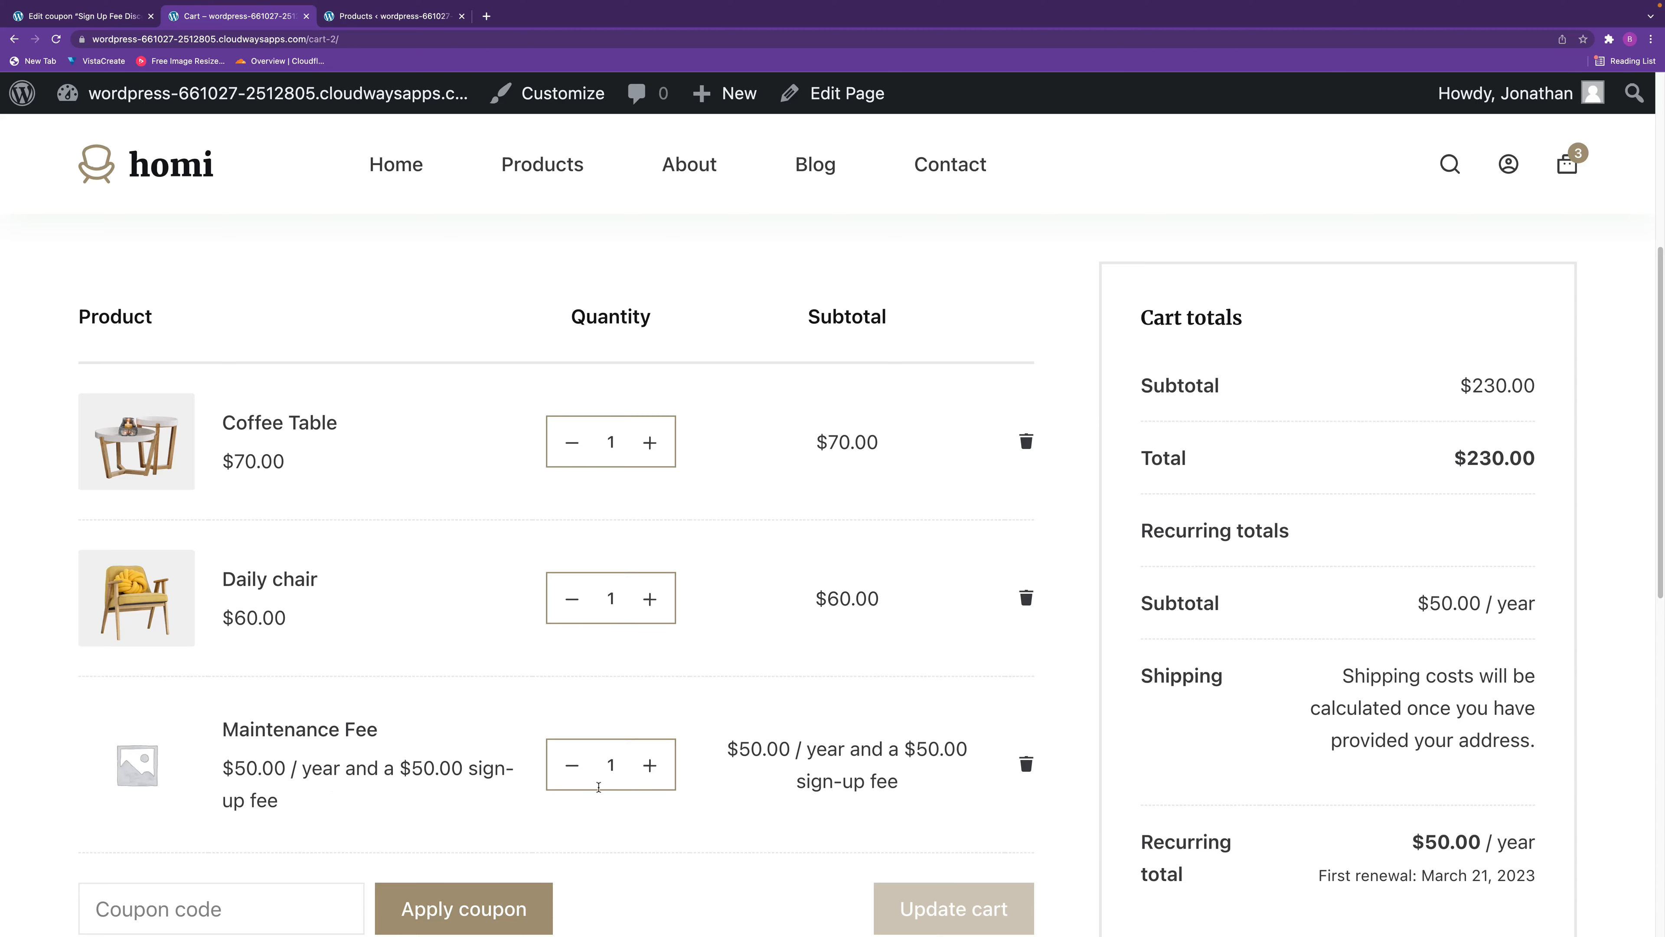
scroll(622, 781, down, 3)
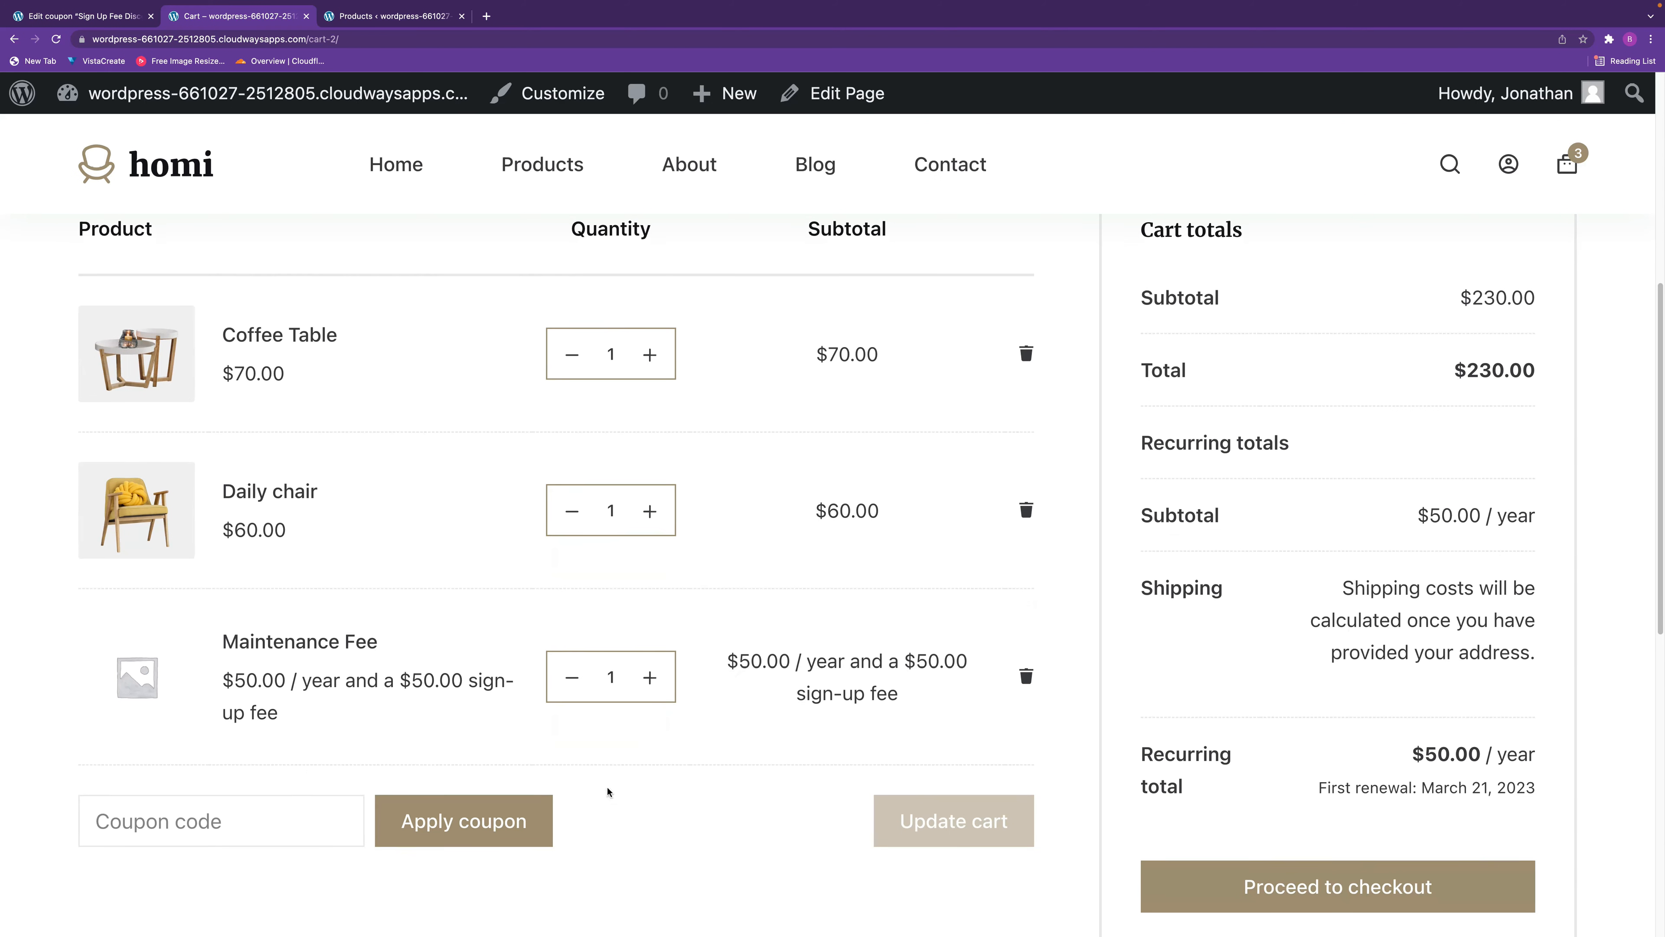
click(201, 800)
text(Sign Up Fee Discount $10)
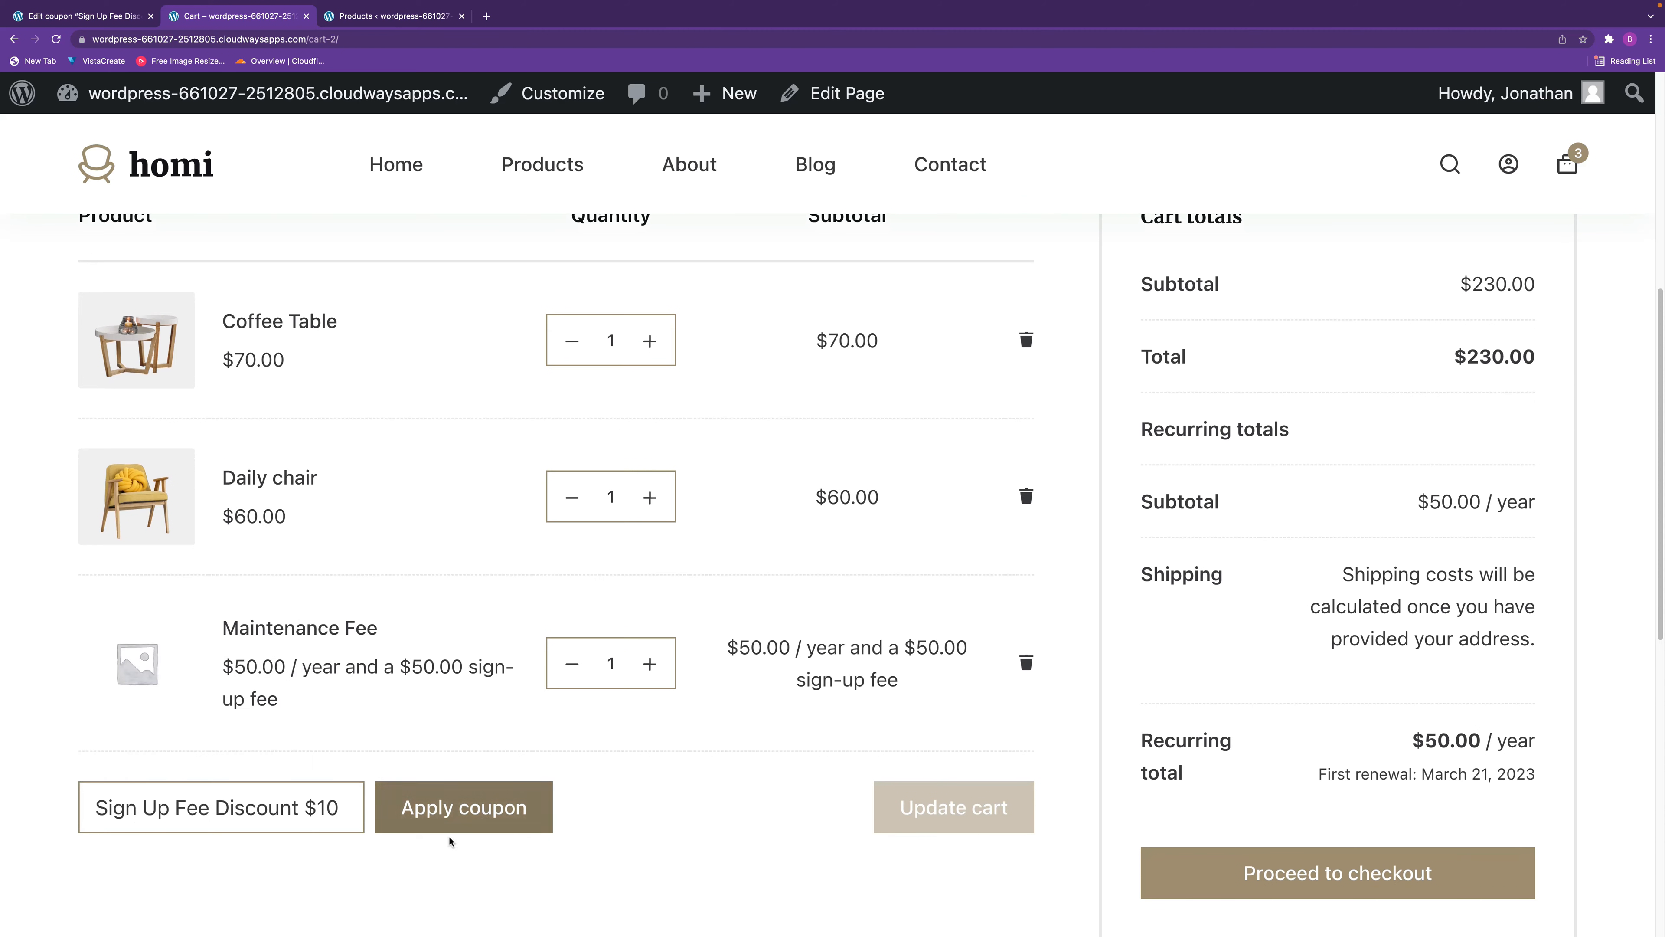
click(479, 812)
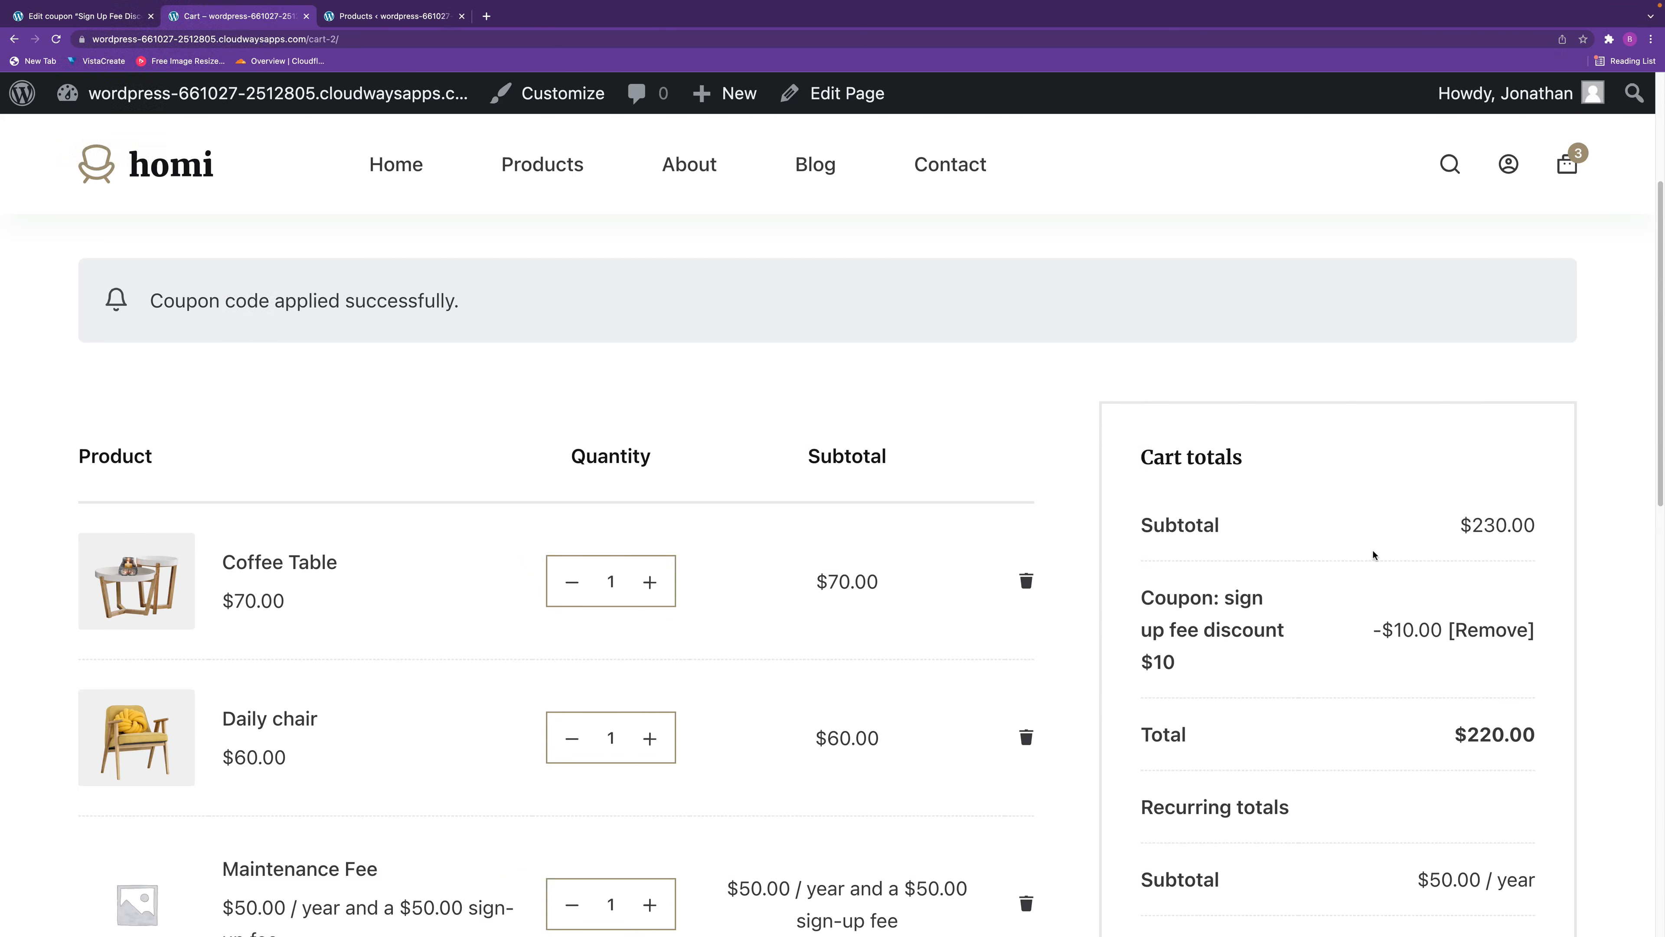
Add a new coupon, reusing the previous coupon's code reworded as "Sign Up Fee % Discount".
click(85, 17)
drag(605, 392, 128, 386)
key(super+c)
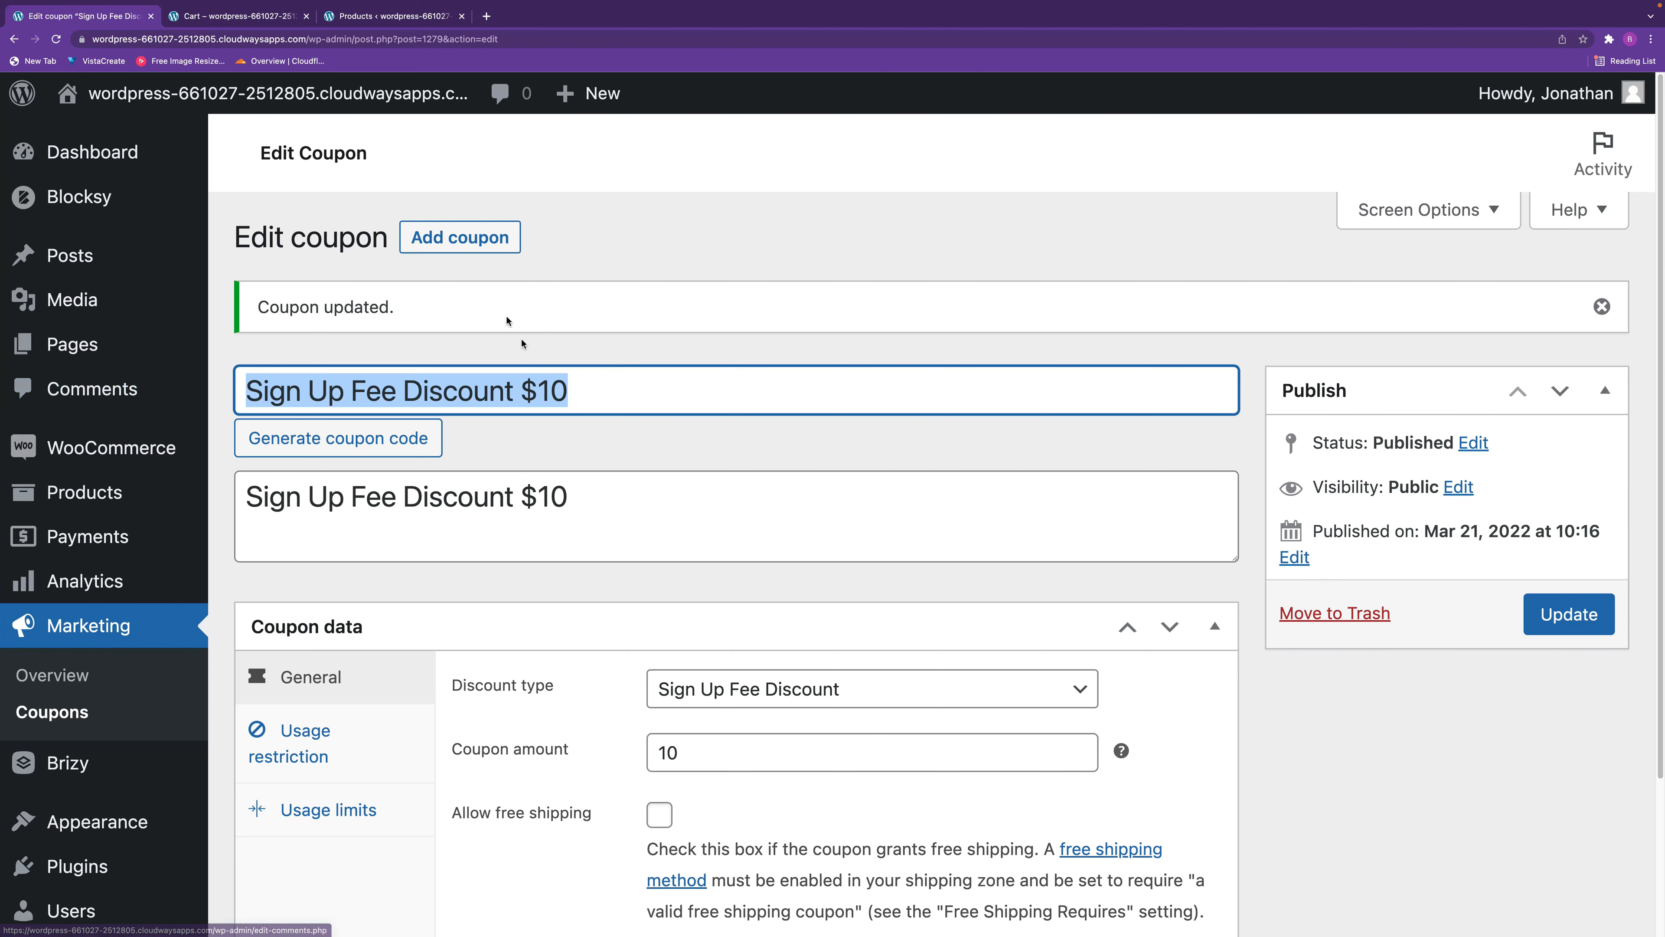
click(460, 238)
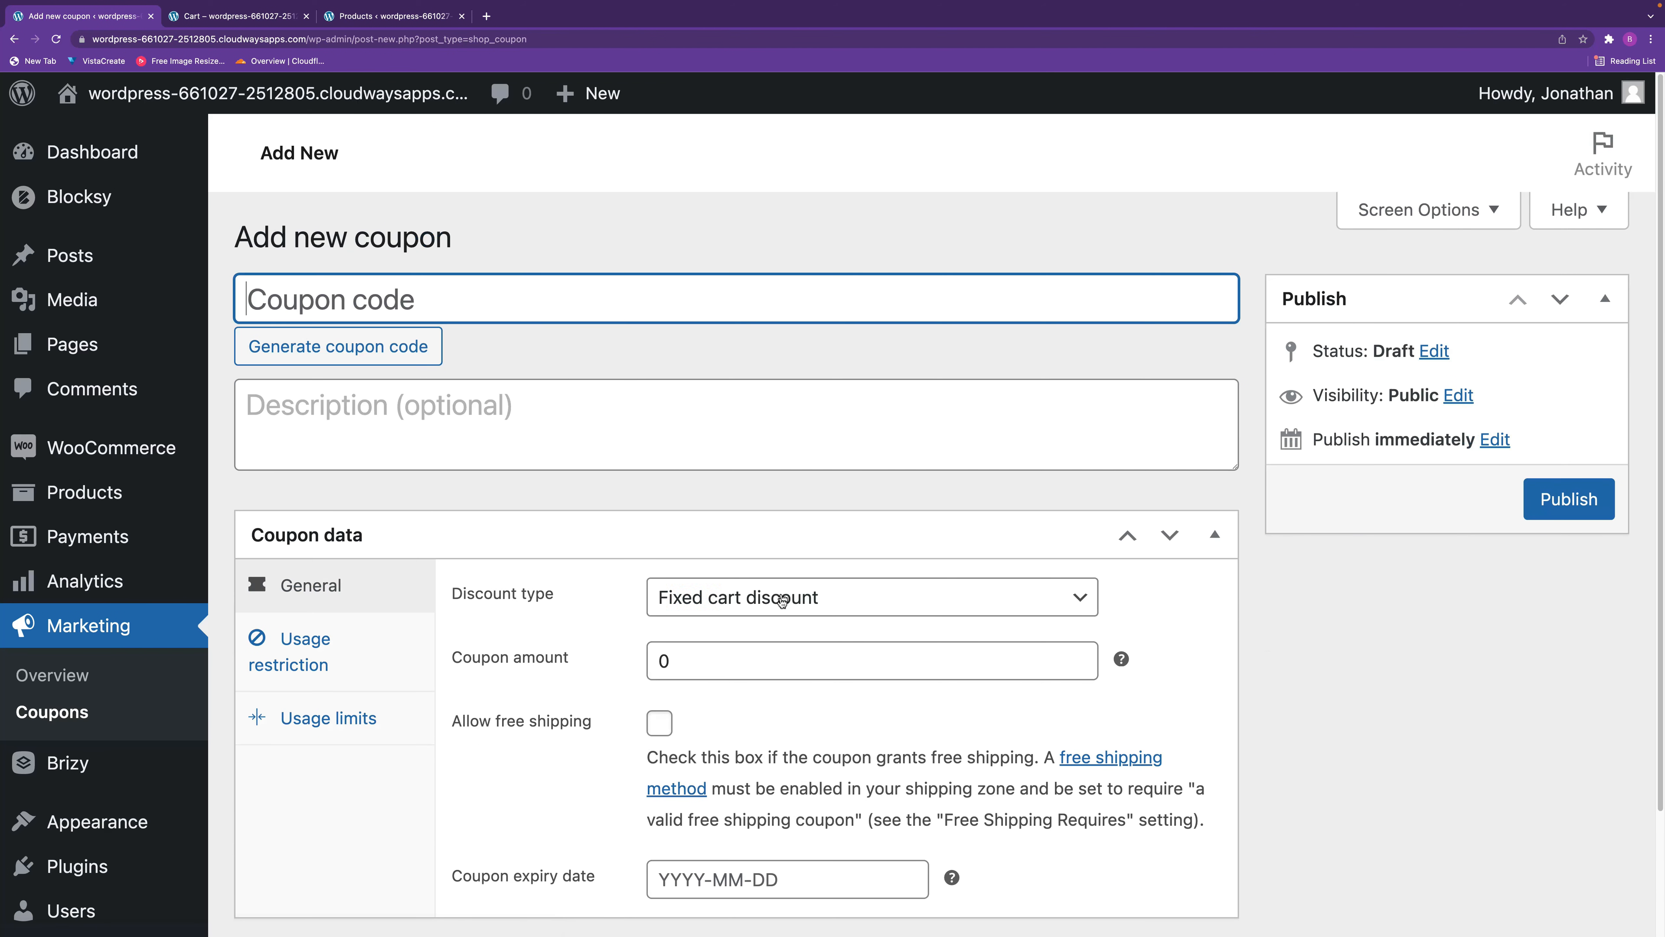
key(super+v)
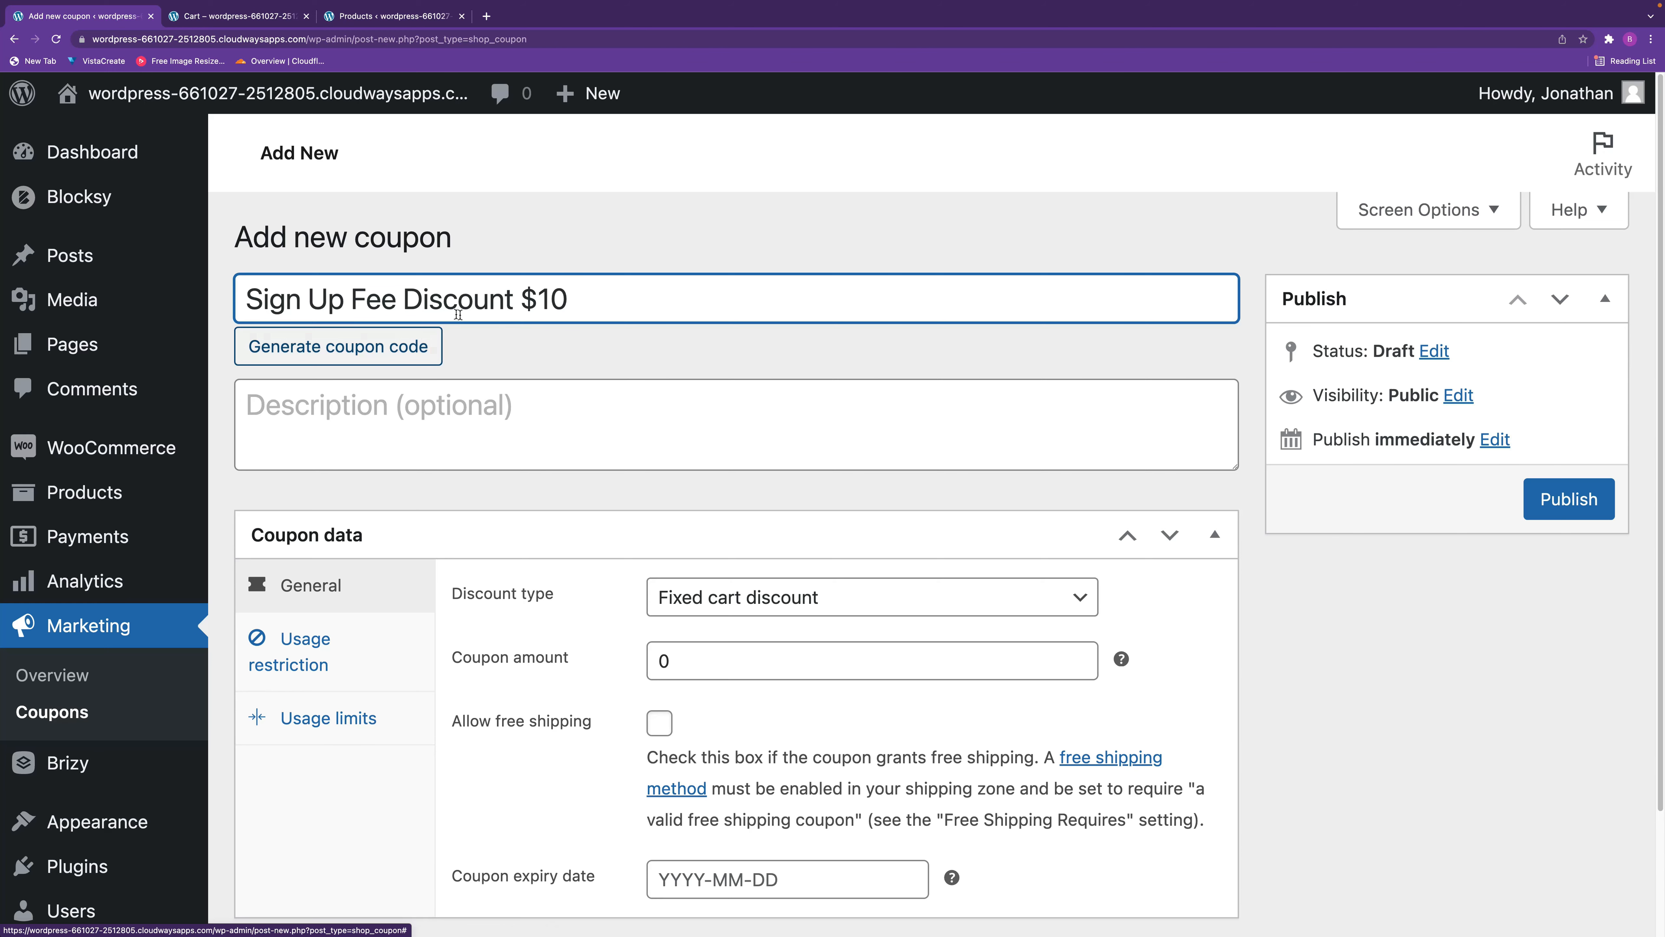
click(398, 299)
text(%)
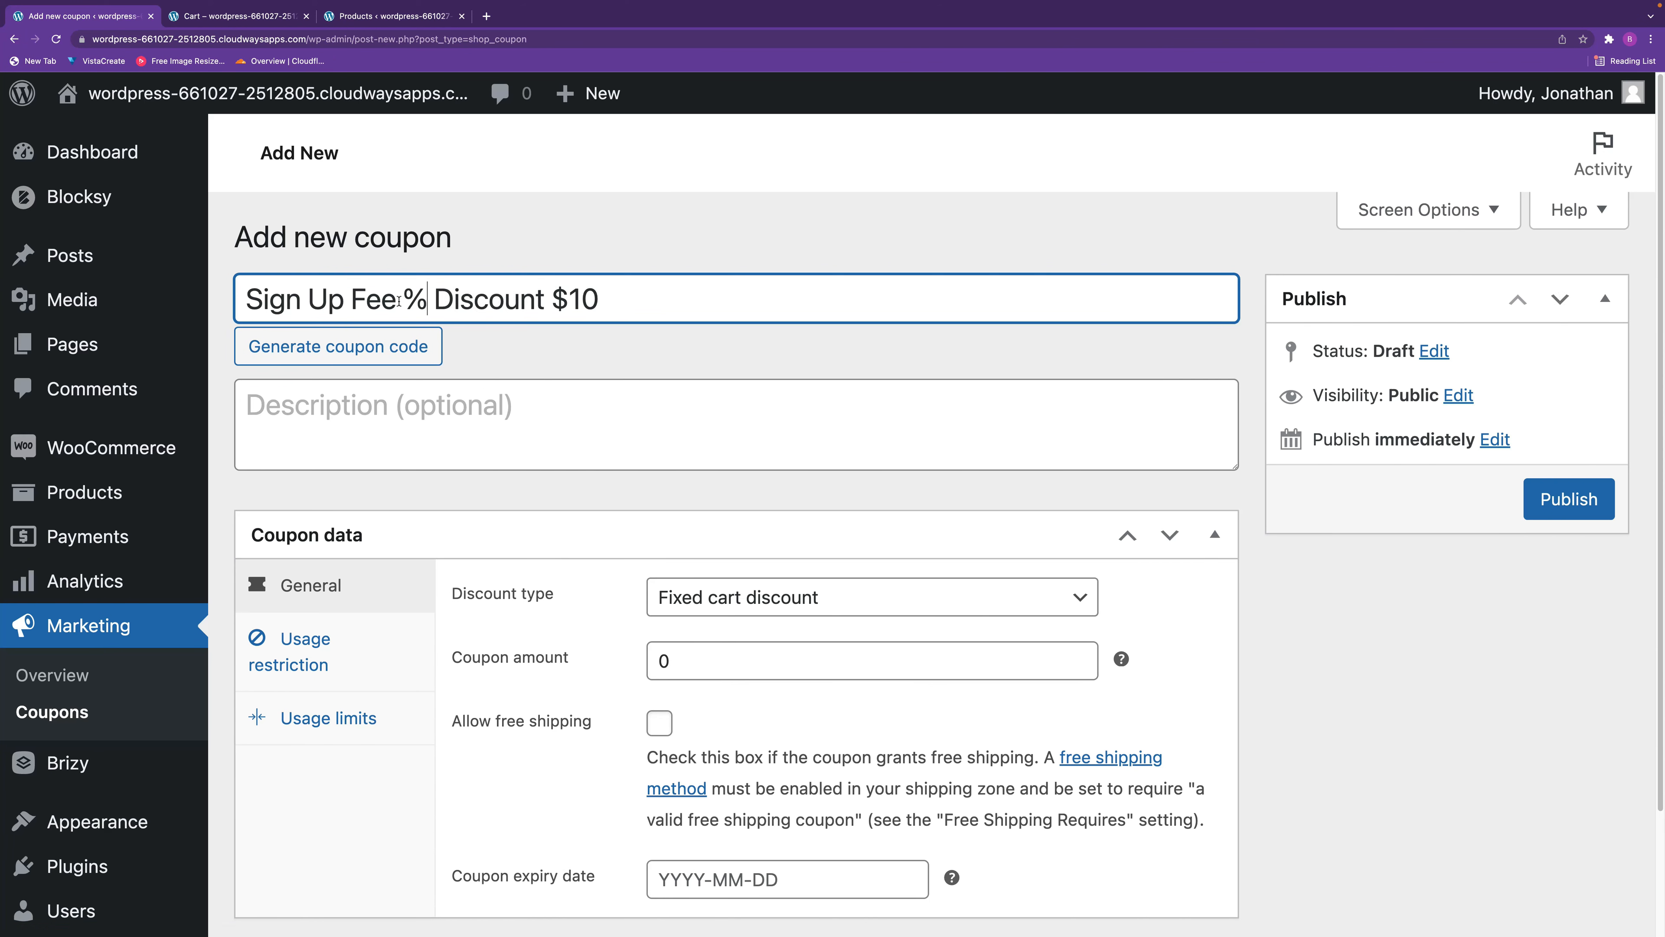
drag(681, 310, 544, 299)
key(BackSpace)
Copy the percentage sign up fee coupon's code into its description.
drag(385, 293, 153, 293)
key(super+c)
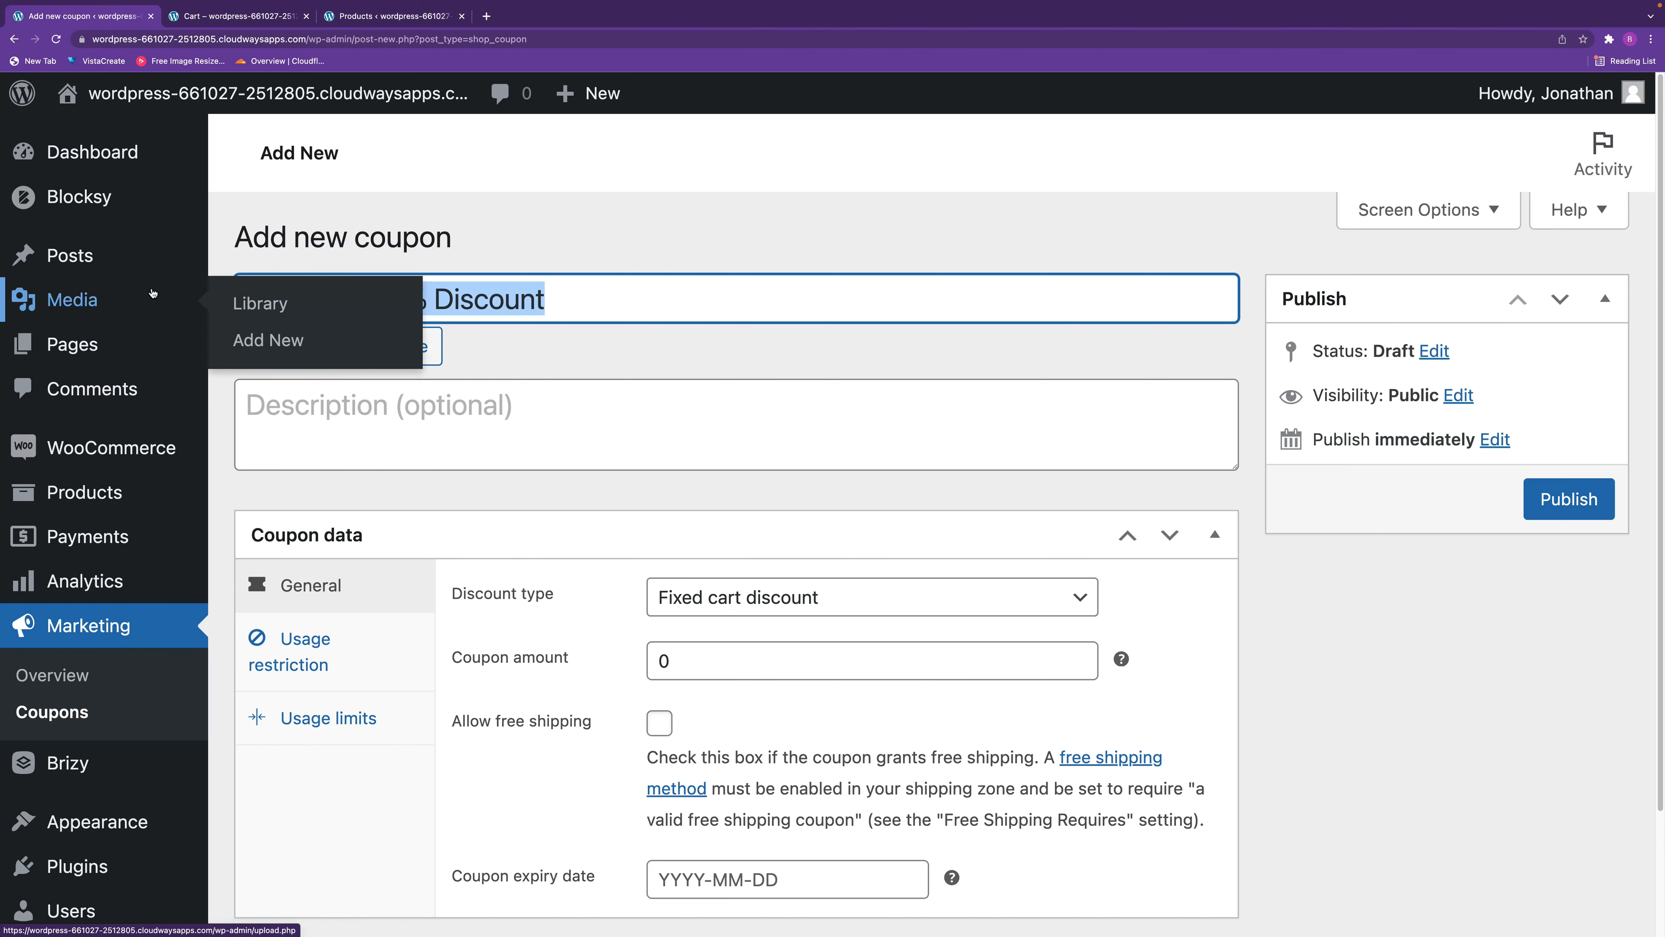
click(377, 424)
key(super+v)
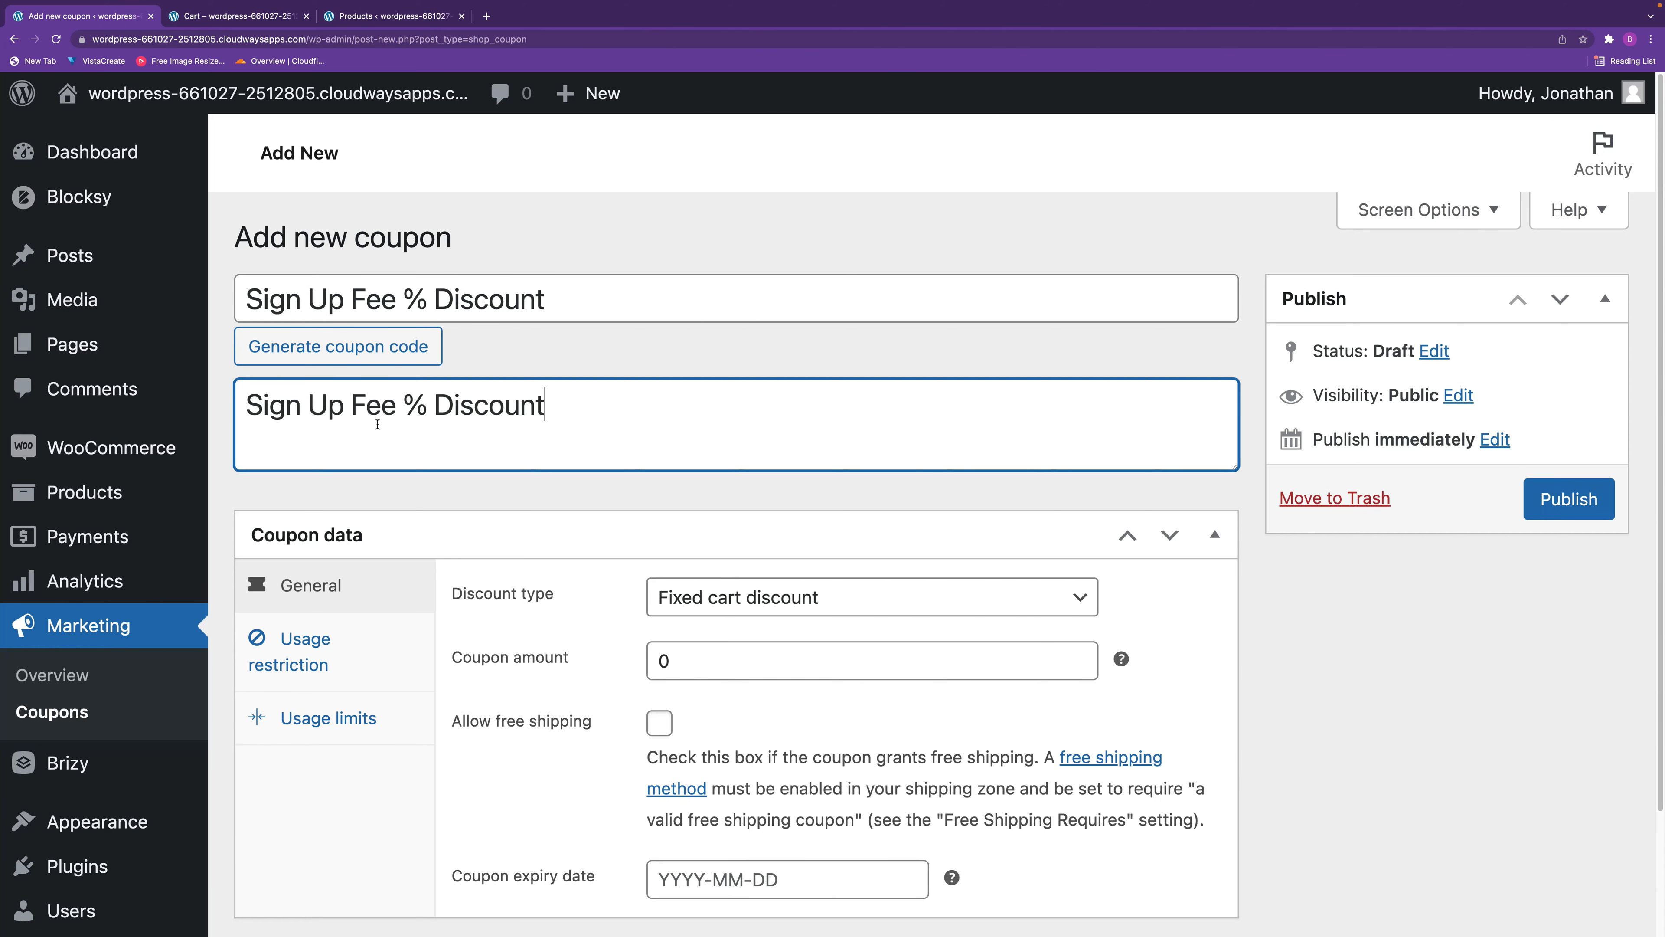
Set the coupon to a Sign Up Fee % Discount with an amount of 10 and an expiry date of 2022-03-22.
click(804, 609)
click(821, 676)
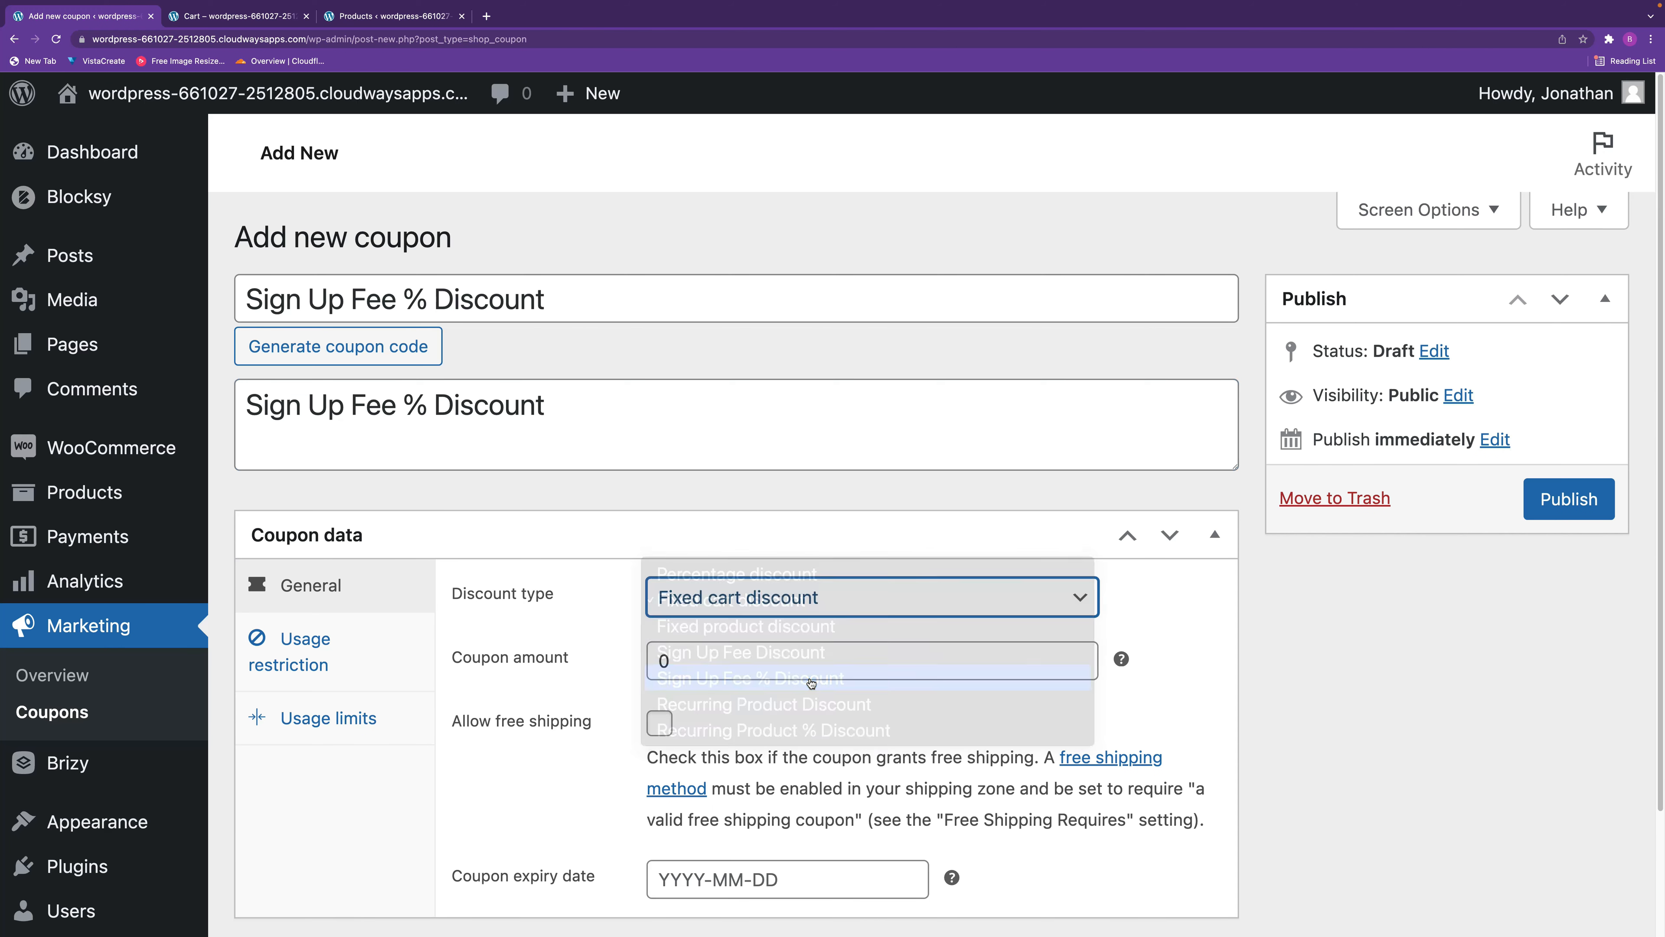
key(Tab)
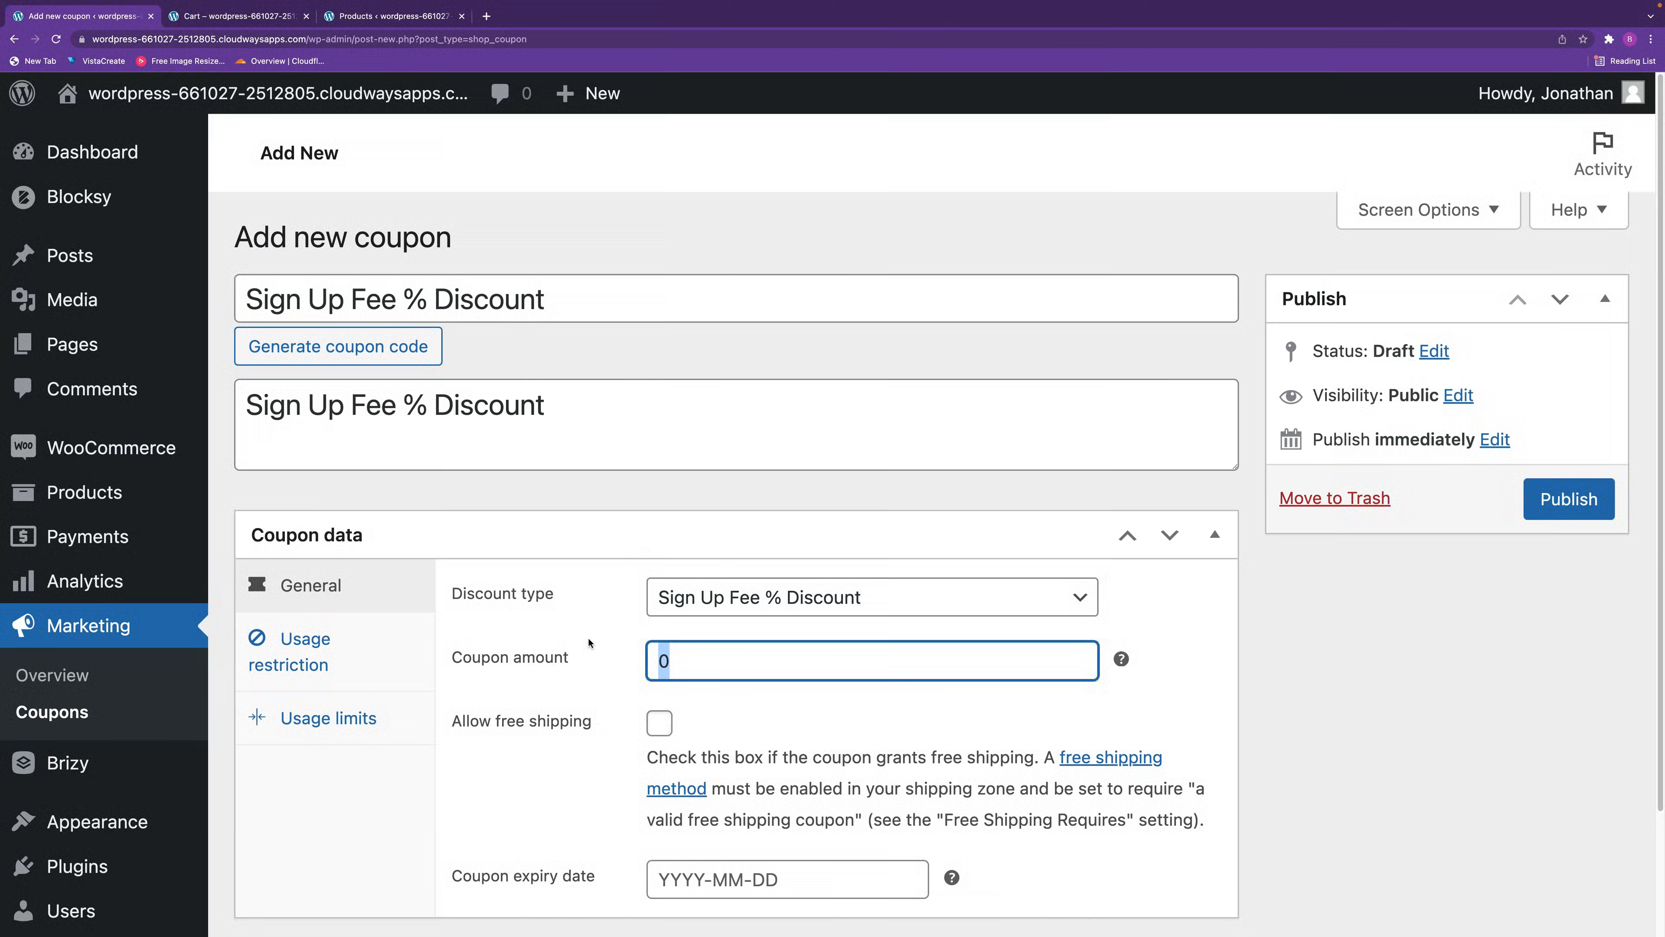
text(10)
click(809, 890)
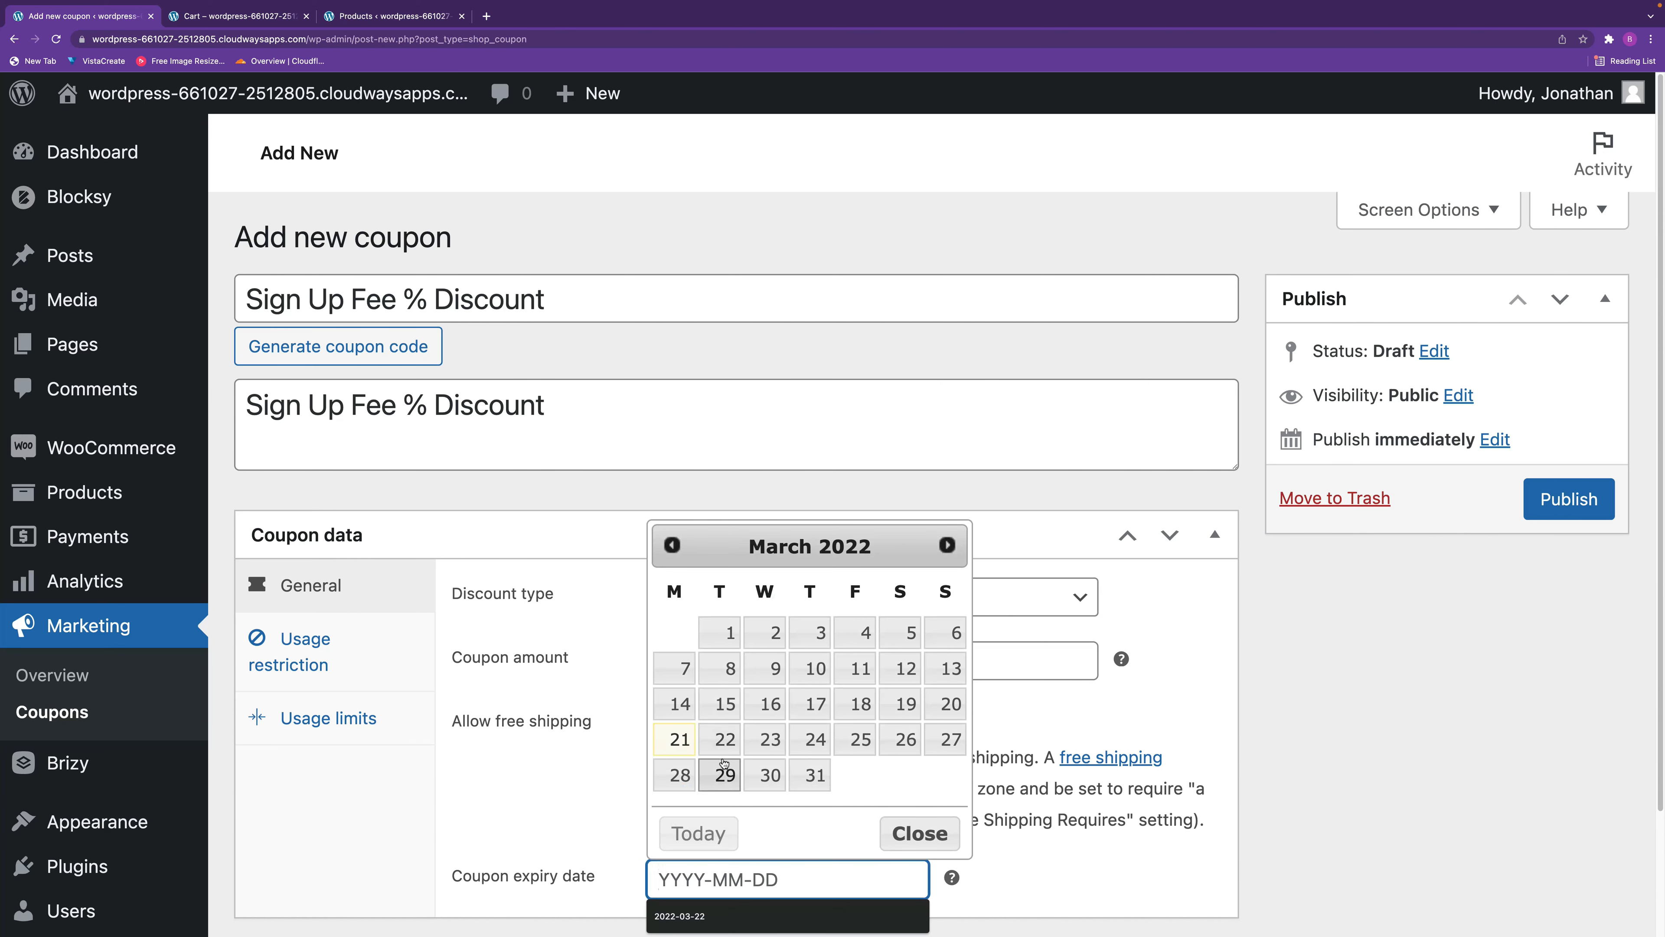
click(719, 739)
Copy the percentage sign up fee coupon's code and publish the coupon.
drag(553, 300, 178, 291)
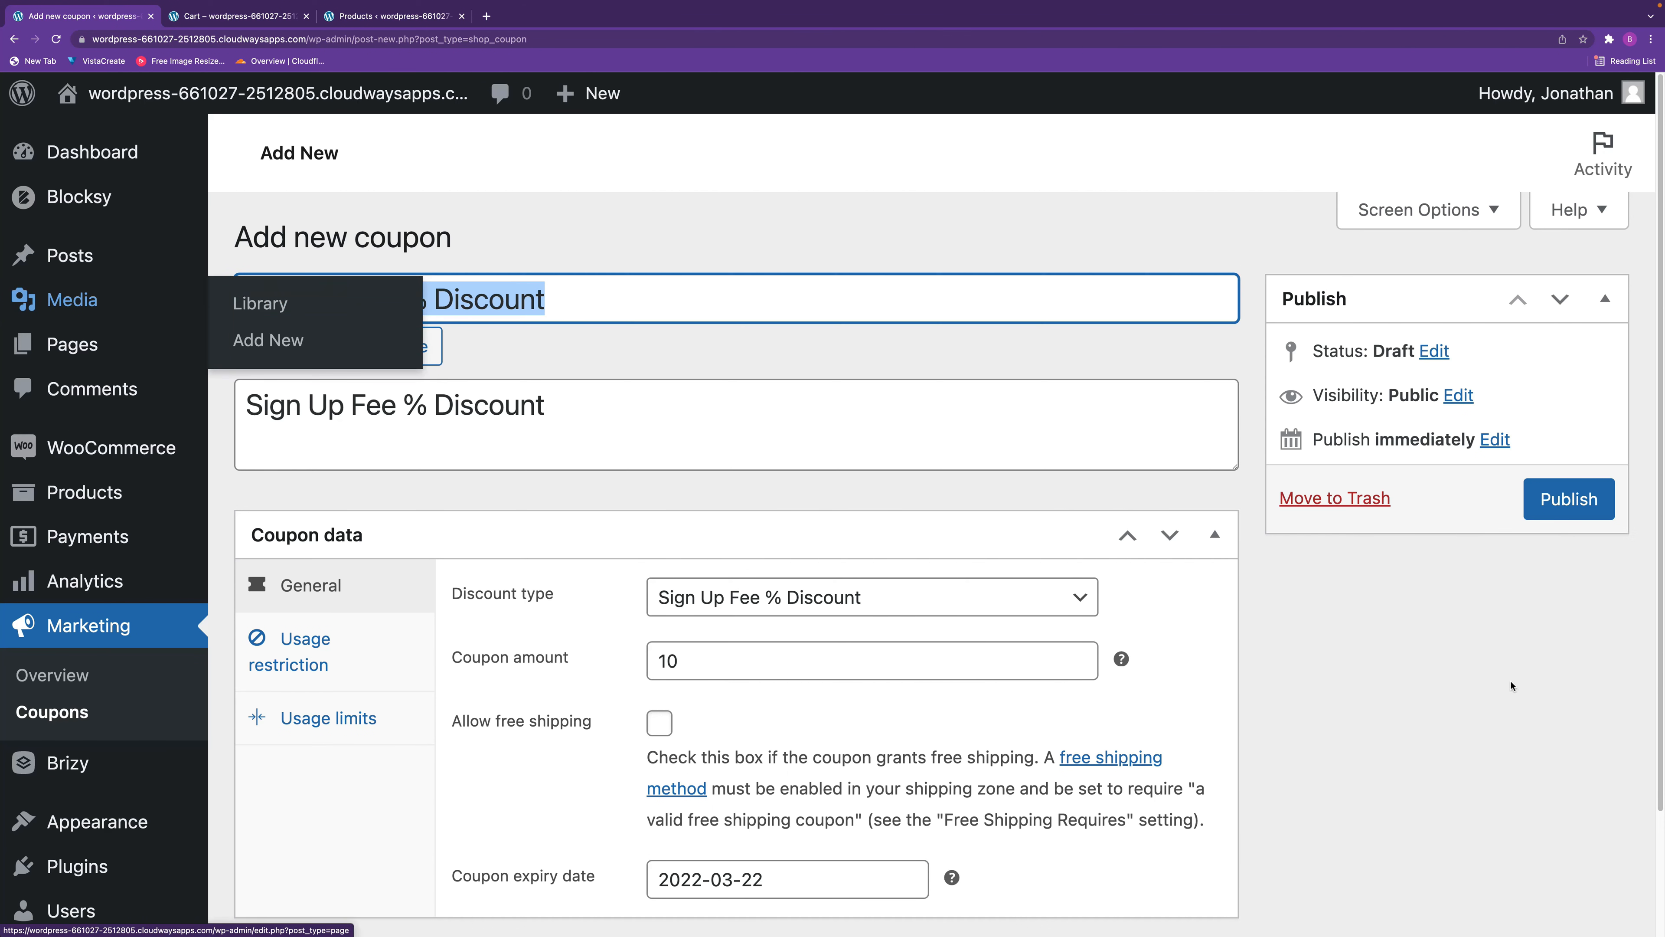
click(1569, 497)
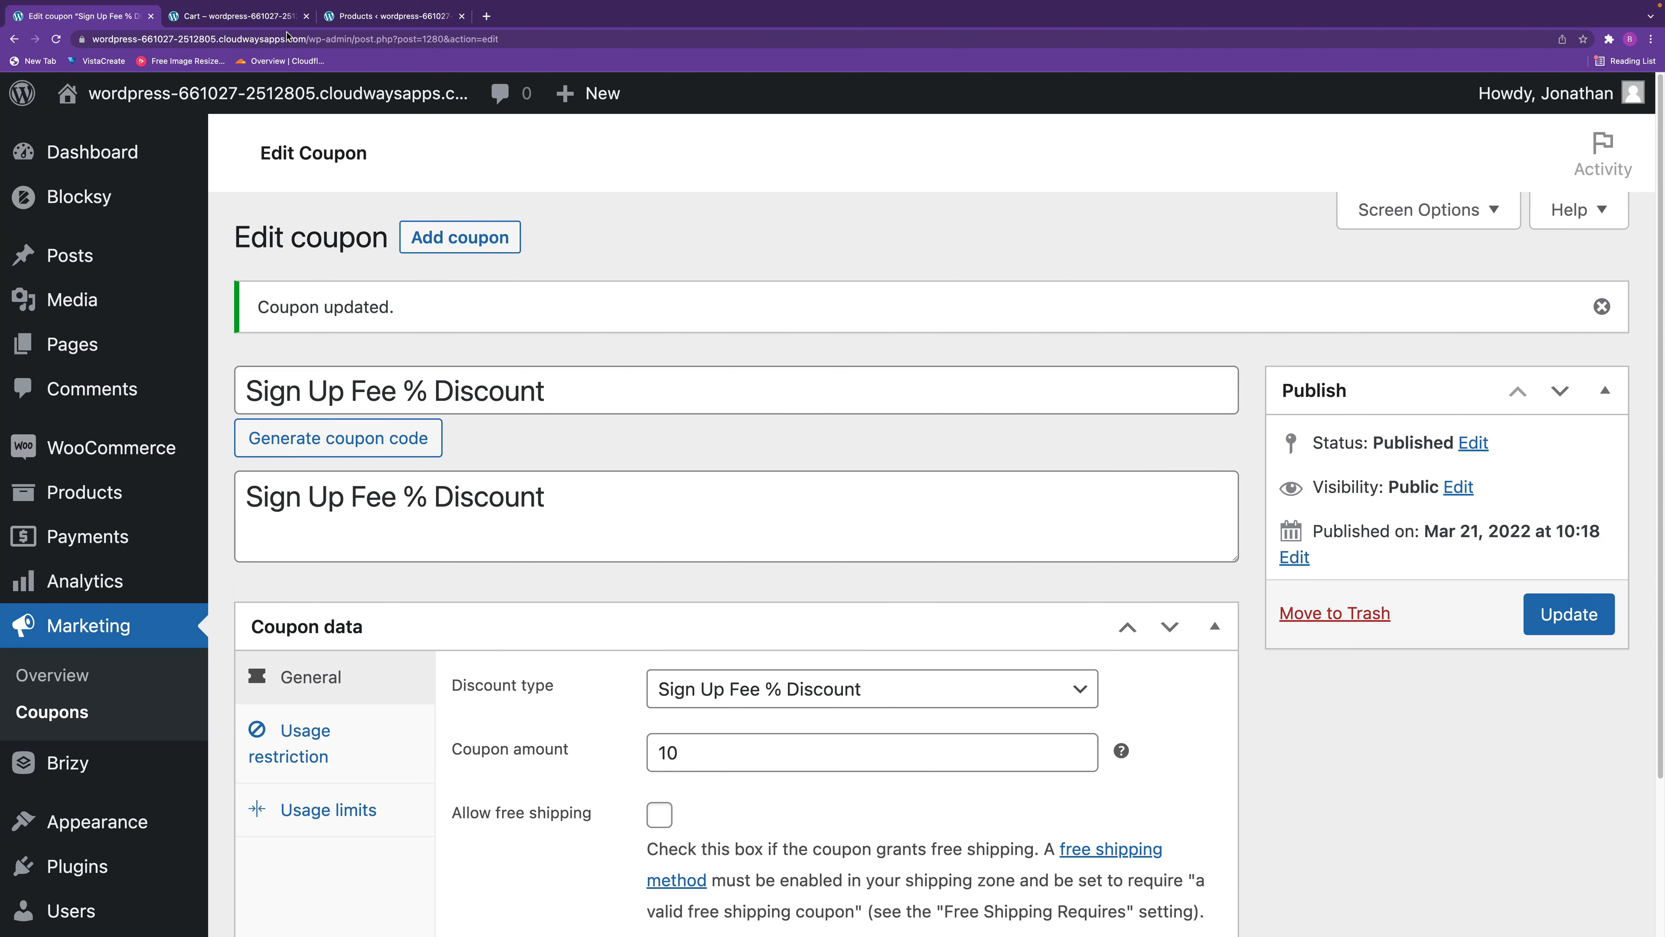
In the store's cart, remove the $10 sign up fee coupon and apply the copied "Sign Up Fee % Discount" code.
click(255, 25)
scroll(613, 761, down, 4)
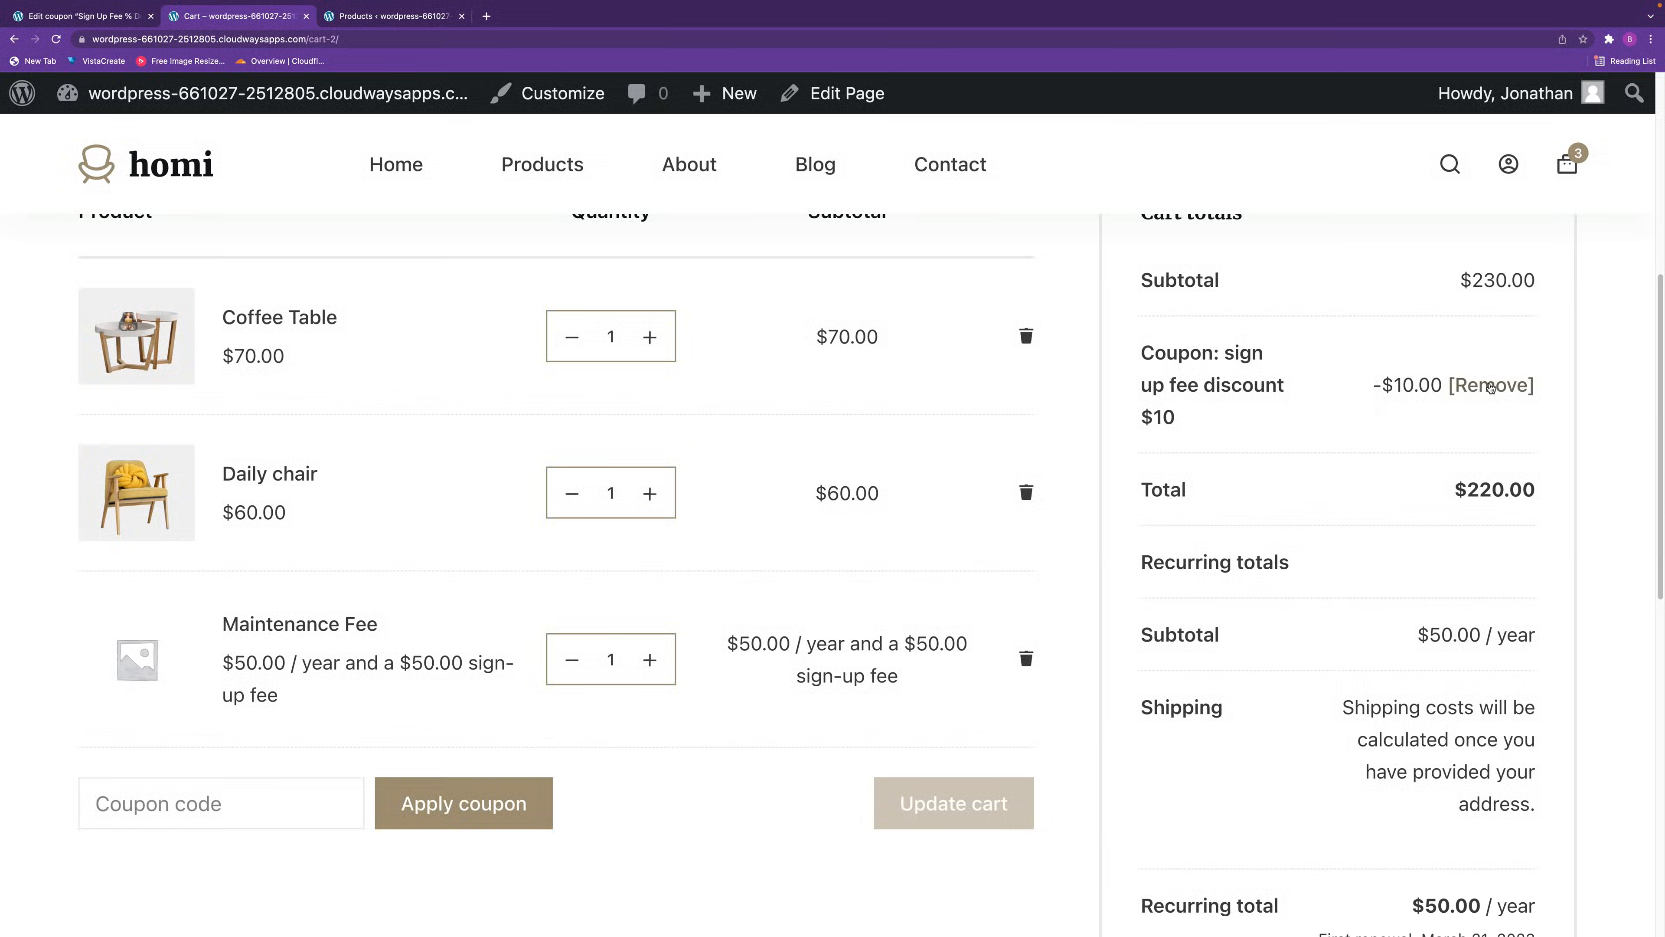
click(1491, 385)
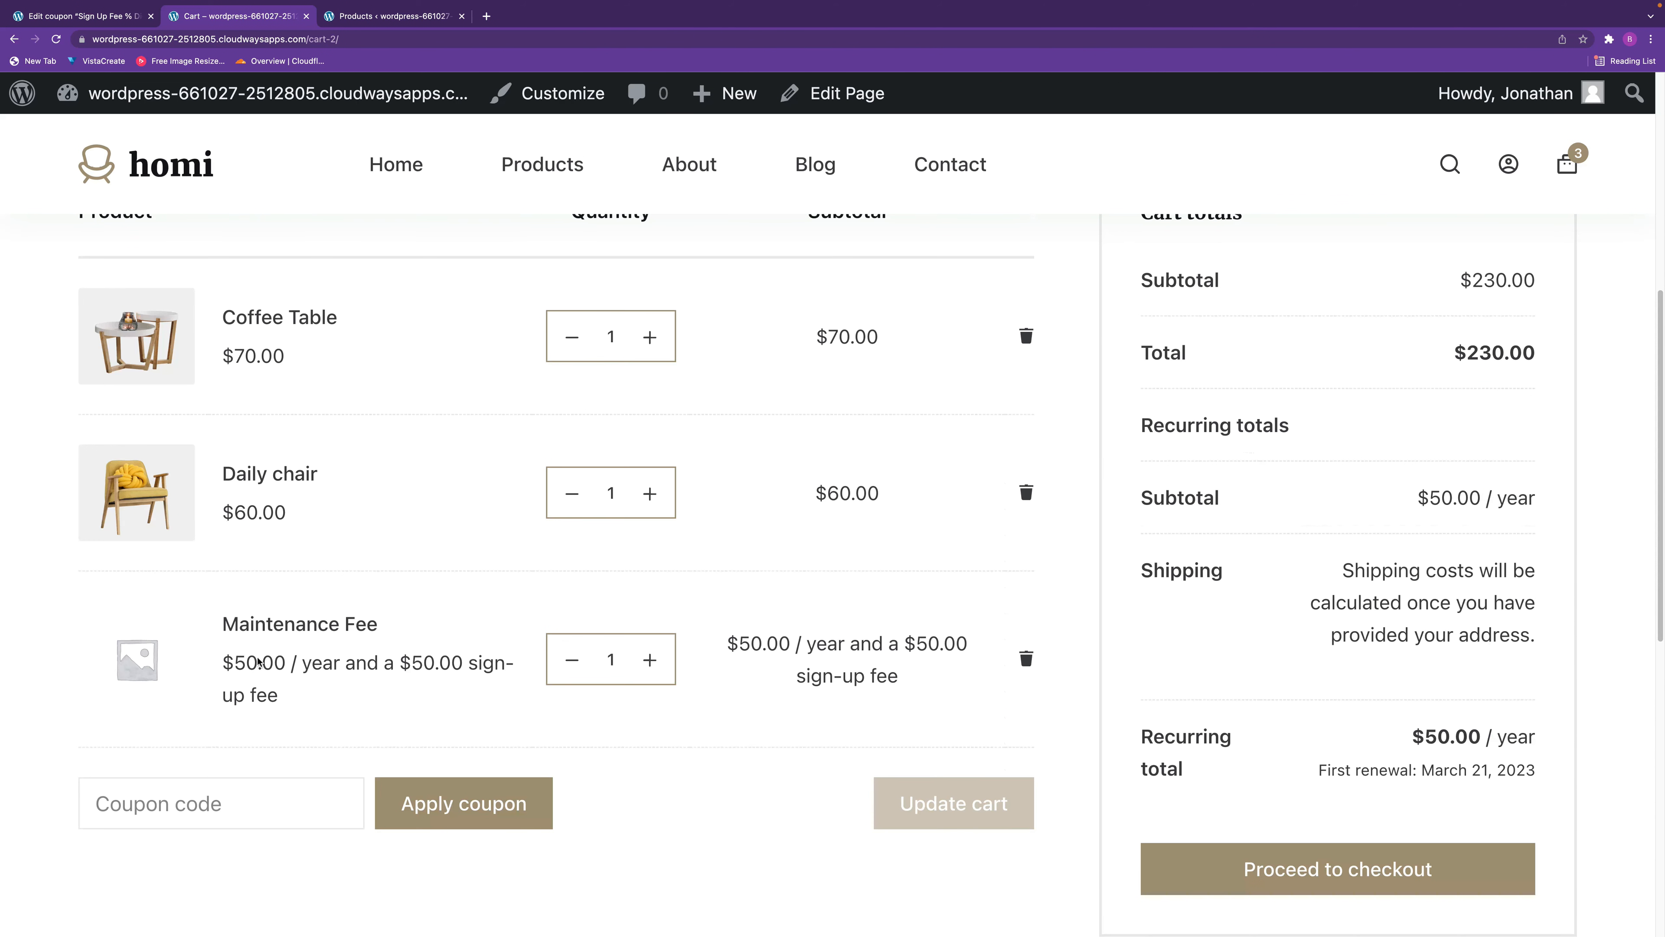
scroll(275, 816, down, 4)
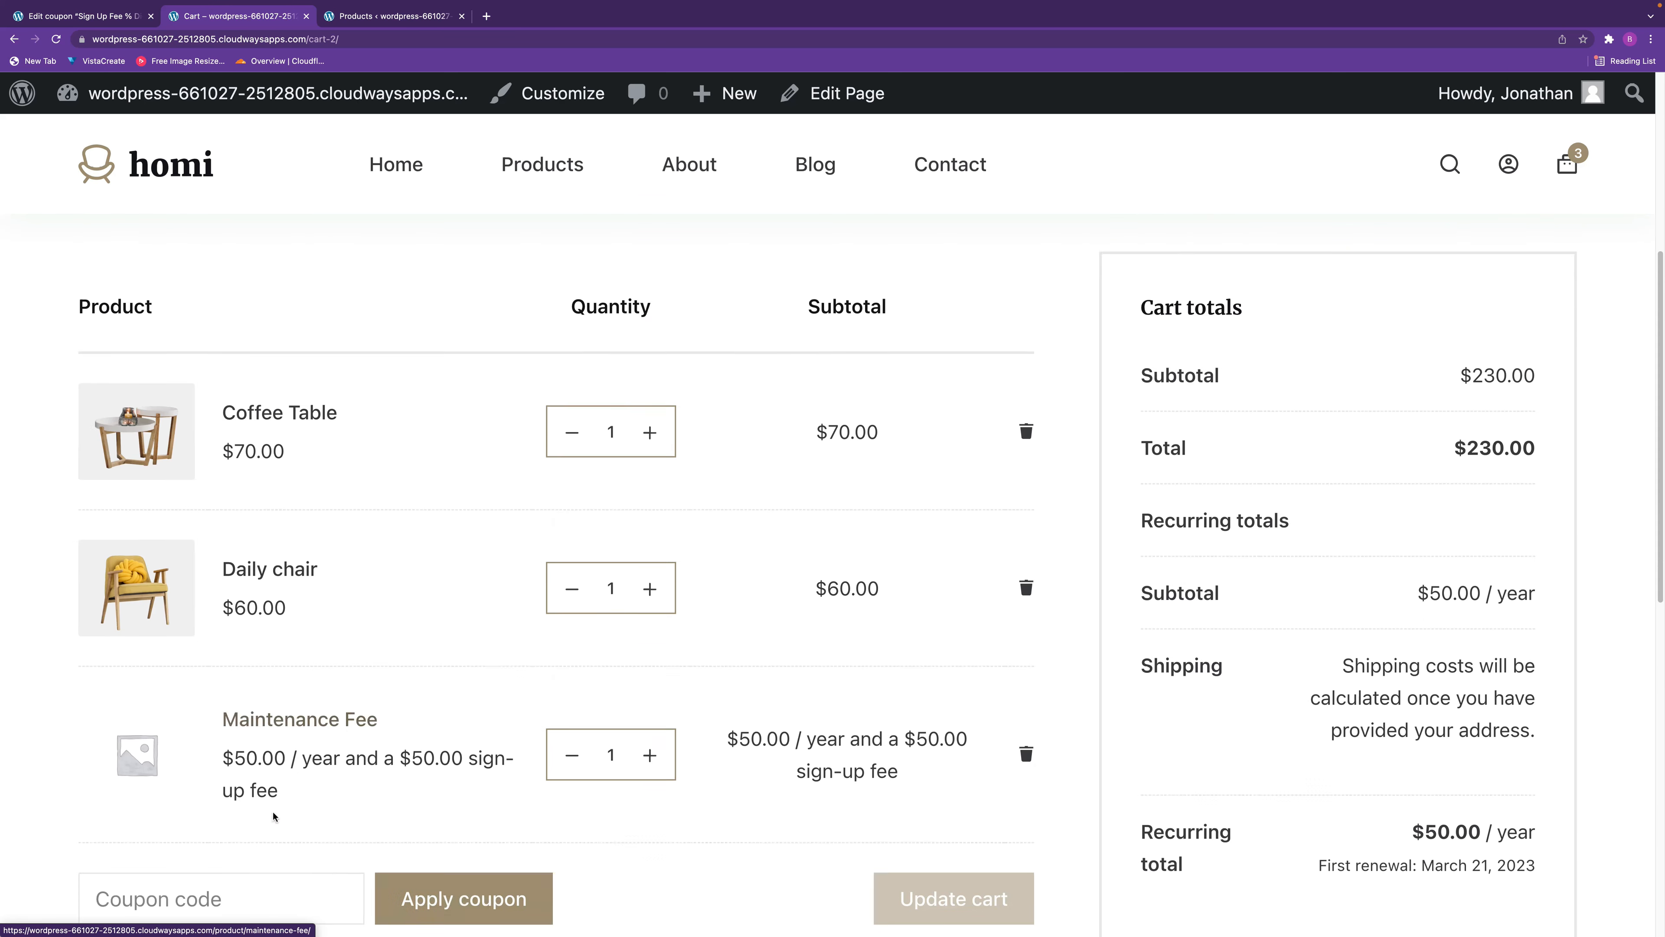
scroll(190, 756, down, 1)
click(176, 670)
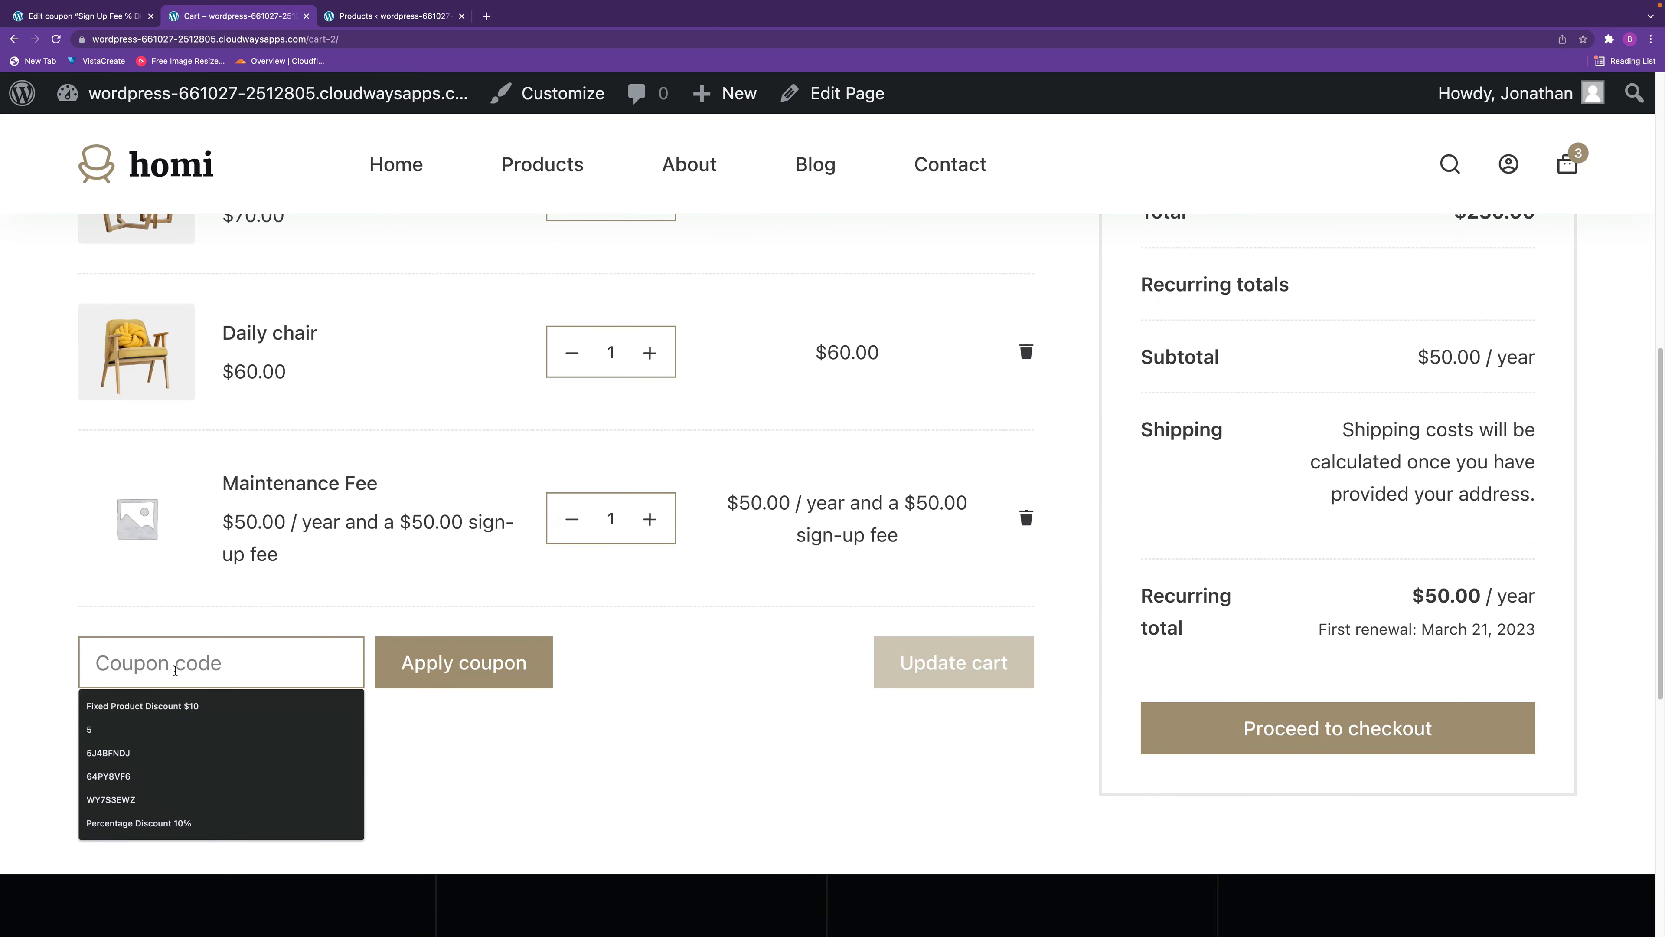
text(Sign Up Fee % Discount)
click(453, 669)
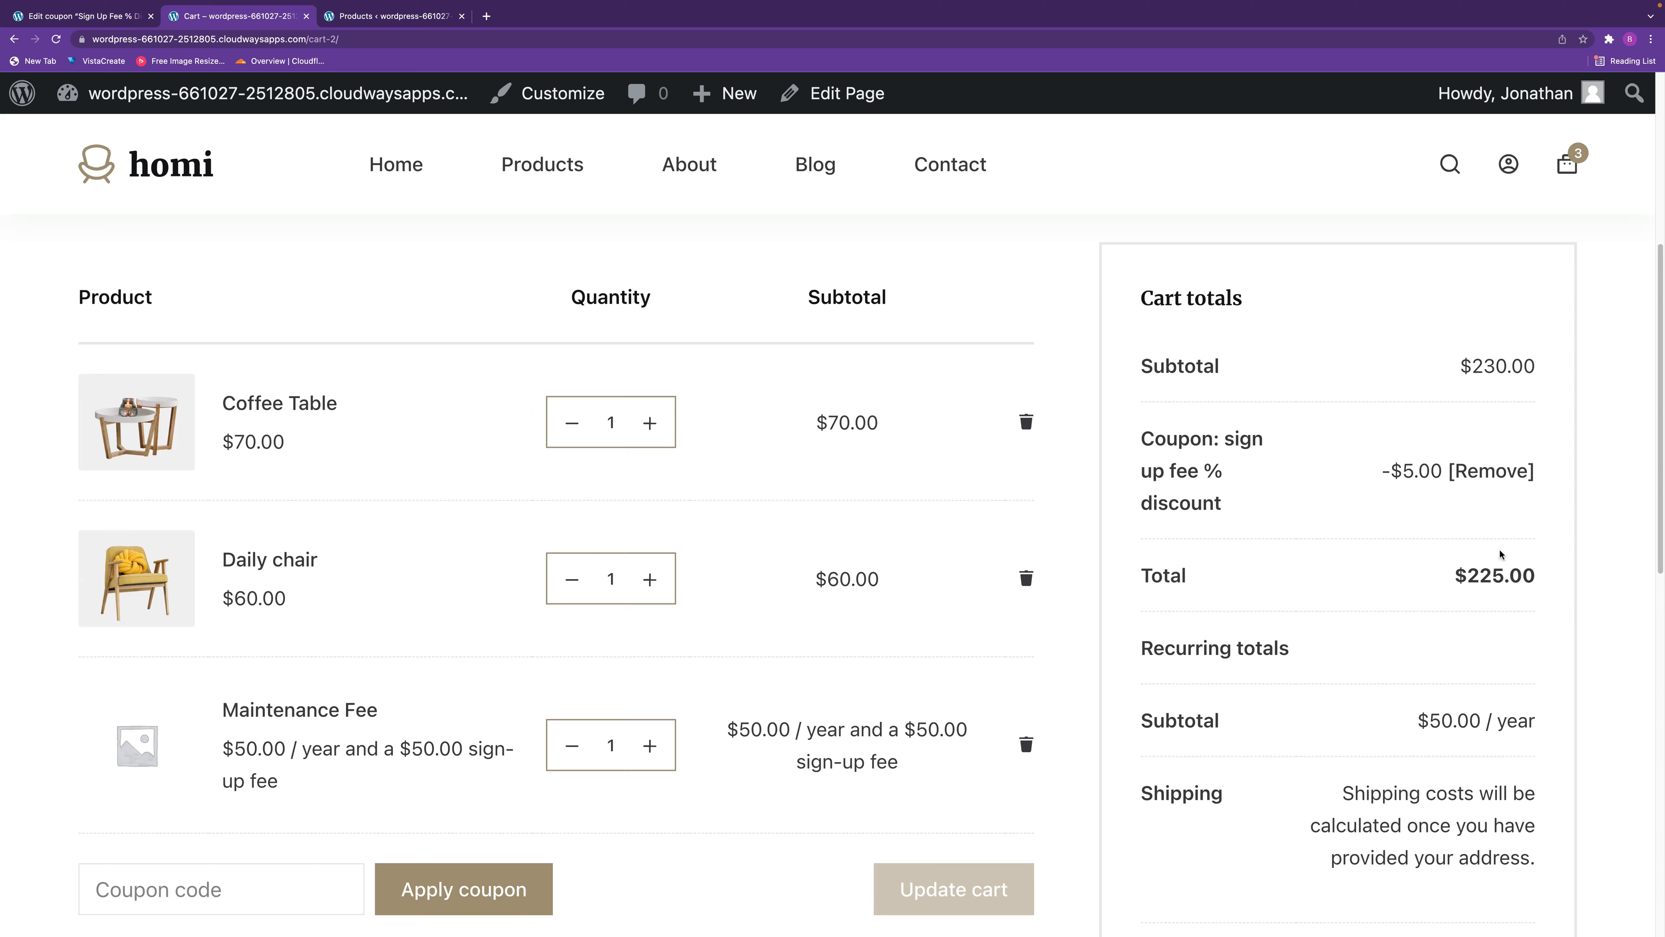
Return to the coupon editor and add a new coupon with the code "Recurring Product Discount $10".
click(82, 15)
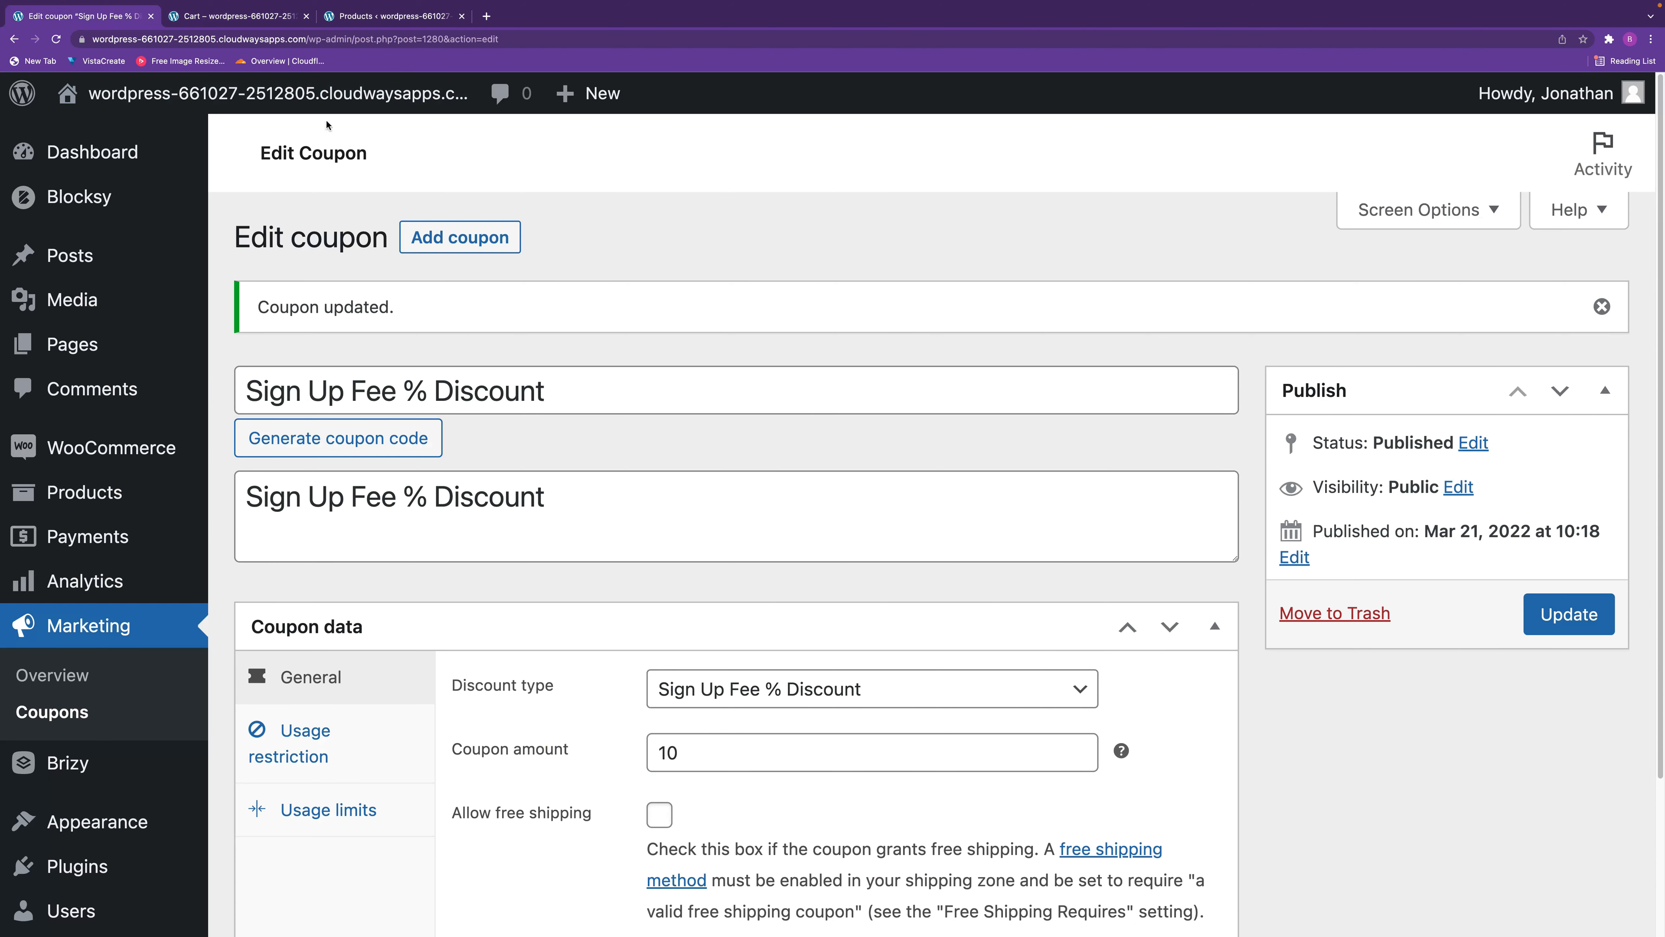
click(450, 239)
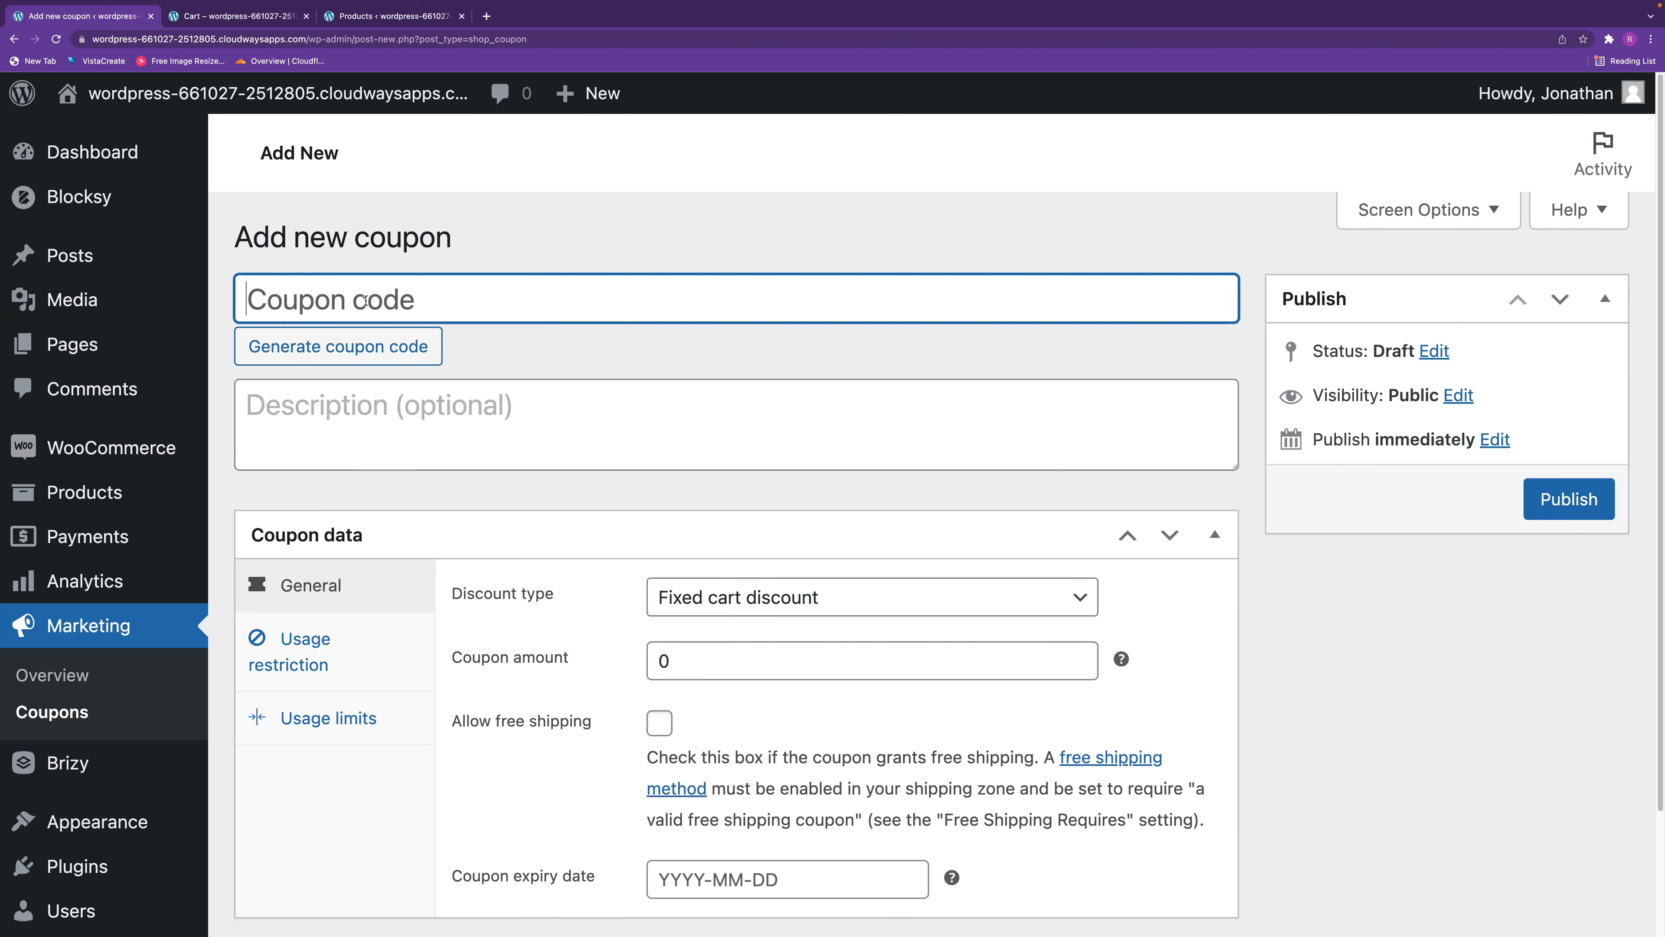
text(Recurring)
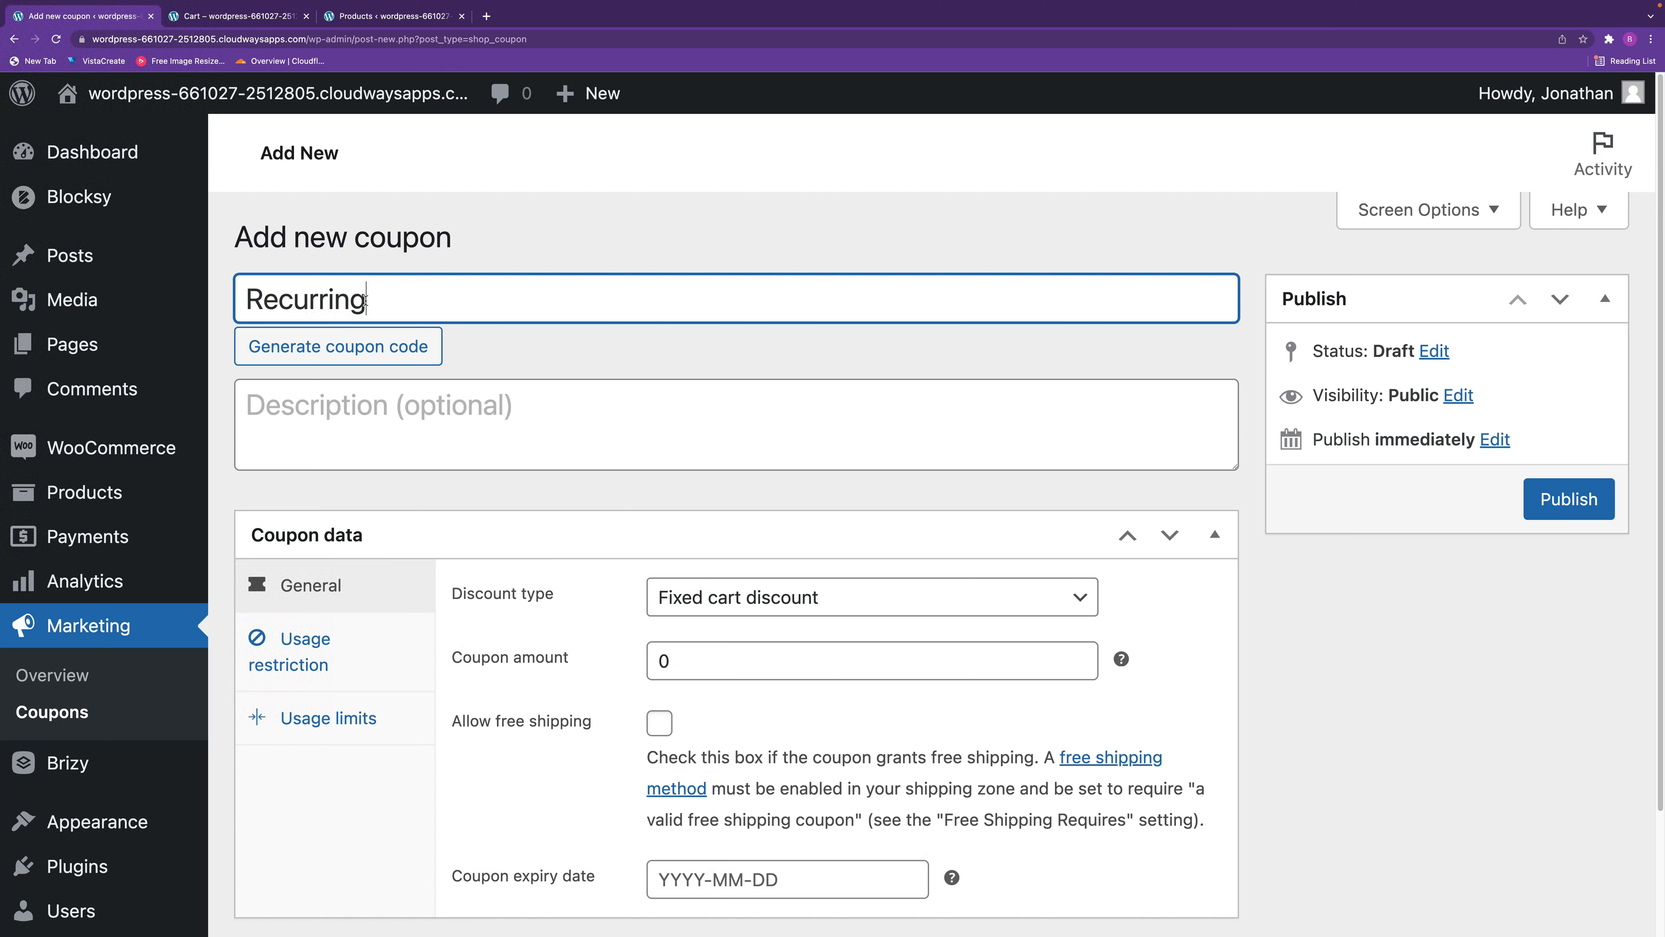
text( Product Discount)
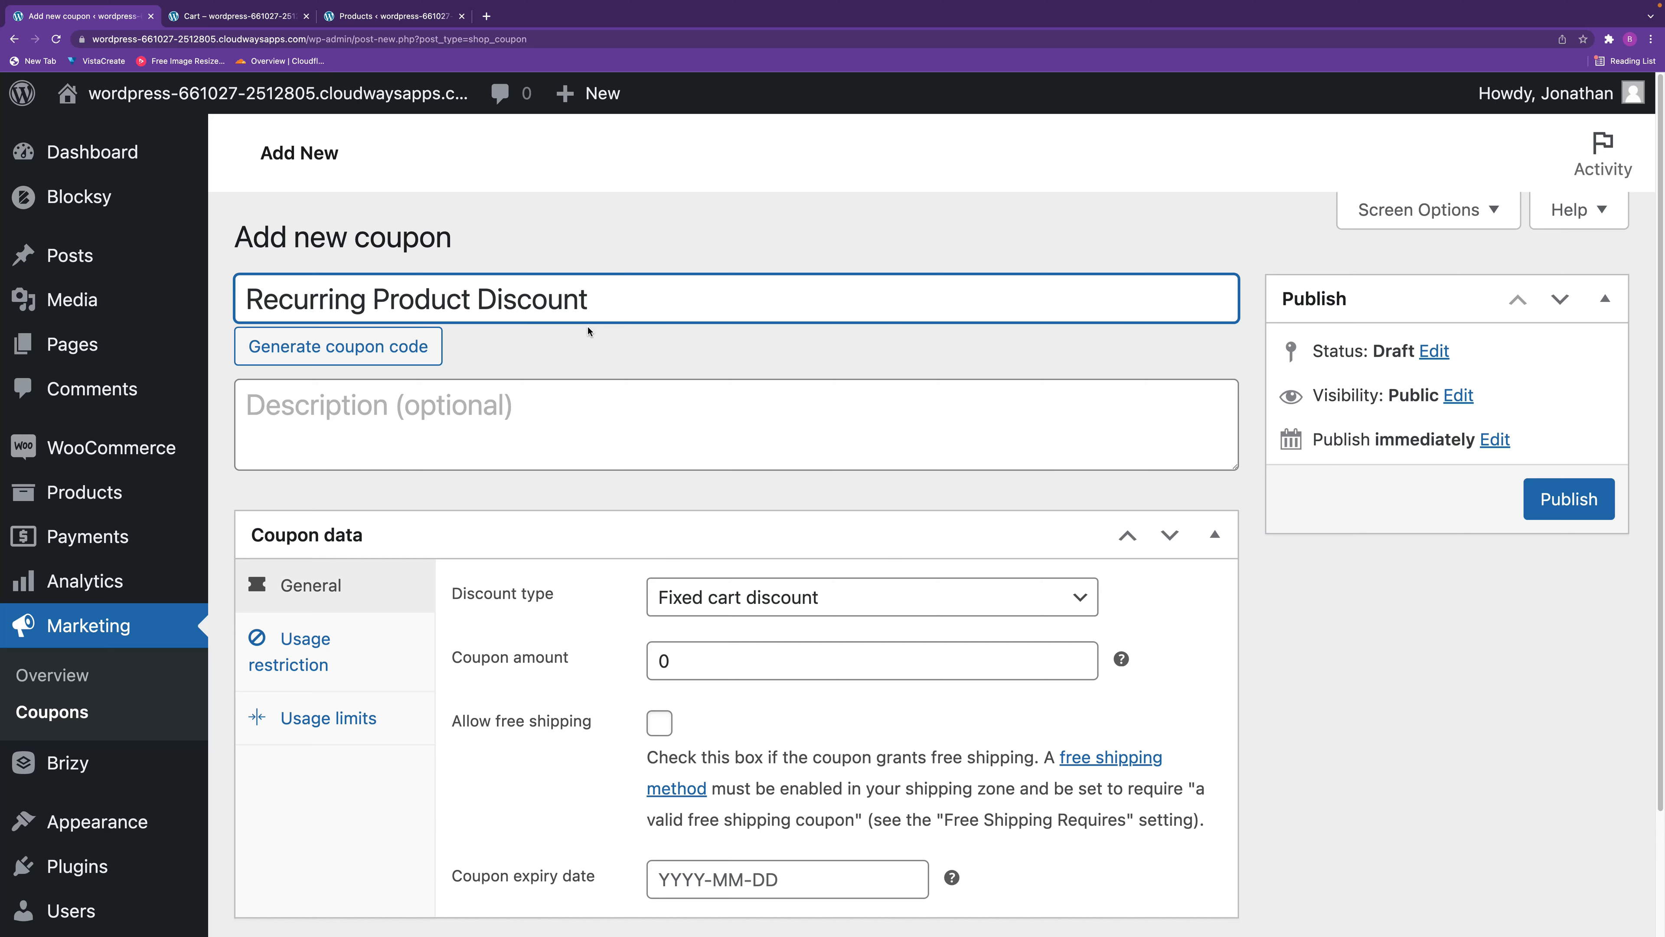
text( $10)
Copy the recurring product coupon's code into its description.
drag(720, 305, 213, 278)
key(super+c)
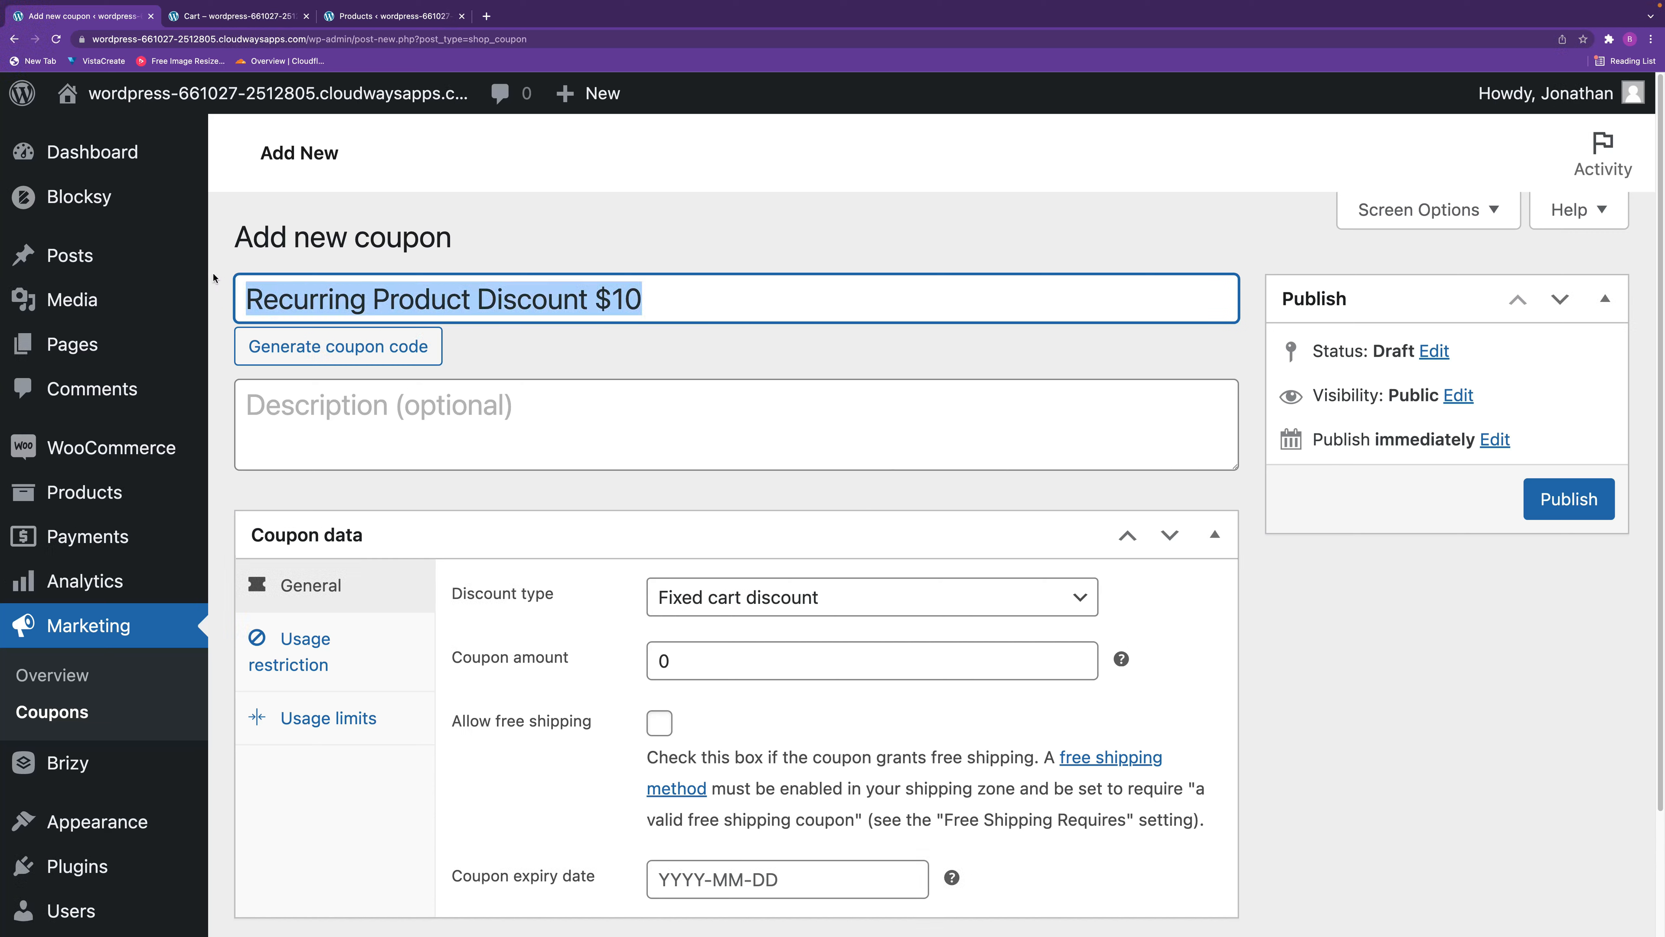
click(353, 408)
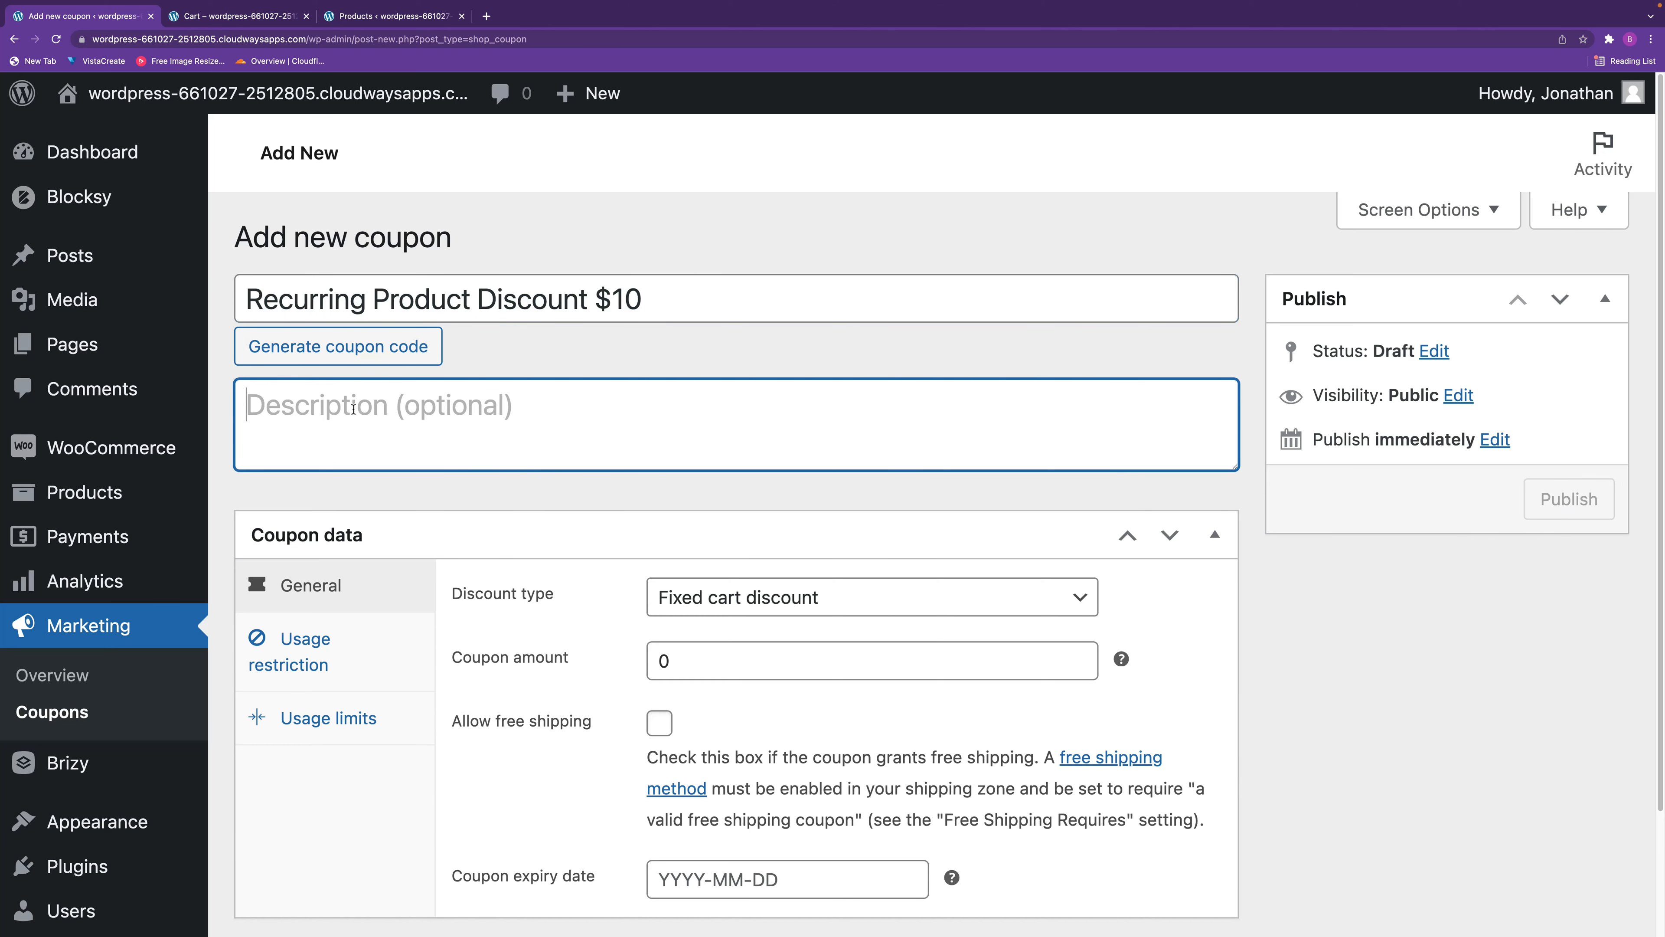
key(super+v)
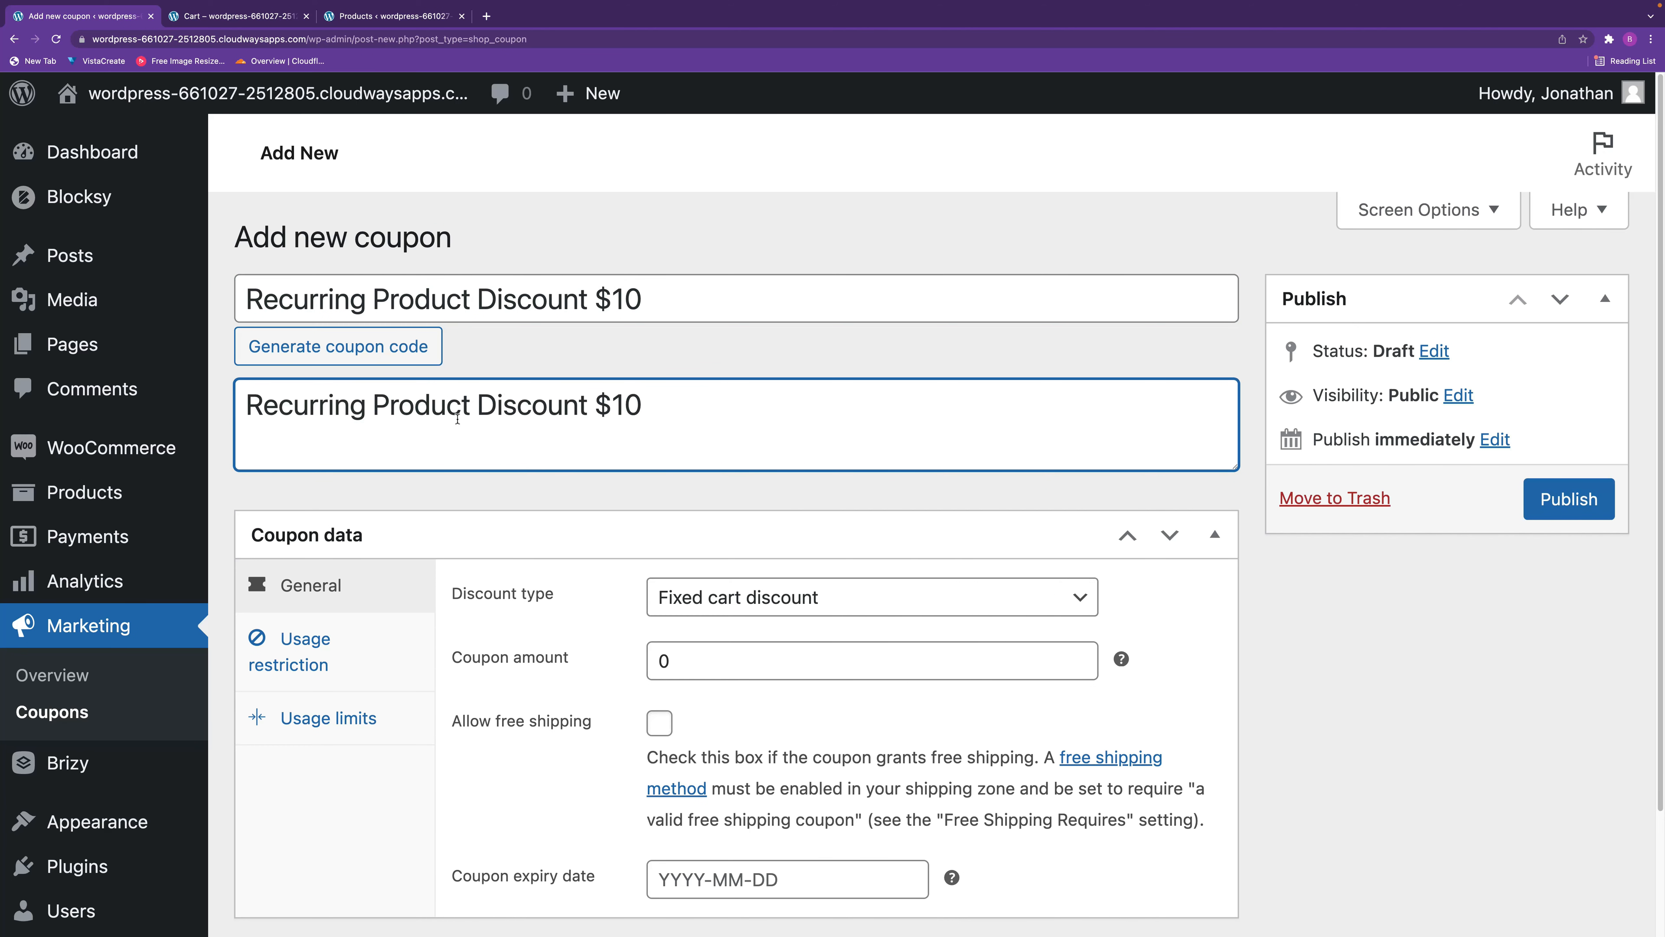
Set the coupon to a Recurring Product Discount with an amount of 10.
click(770, 600)
click(790, 708)
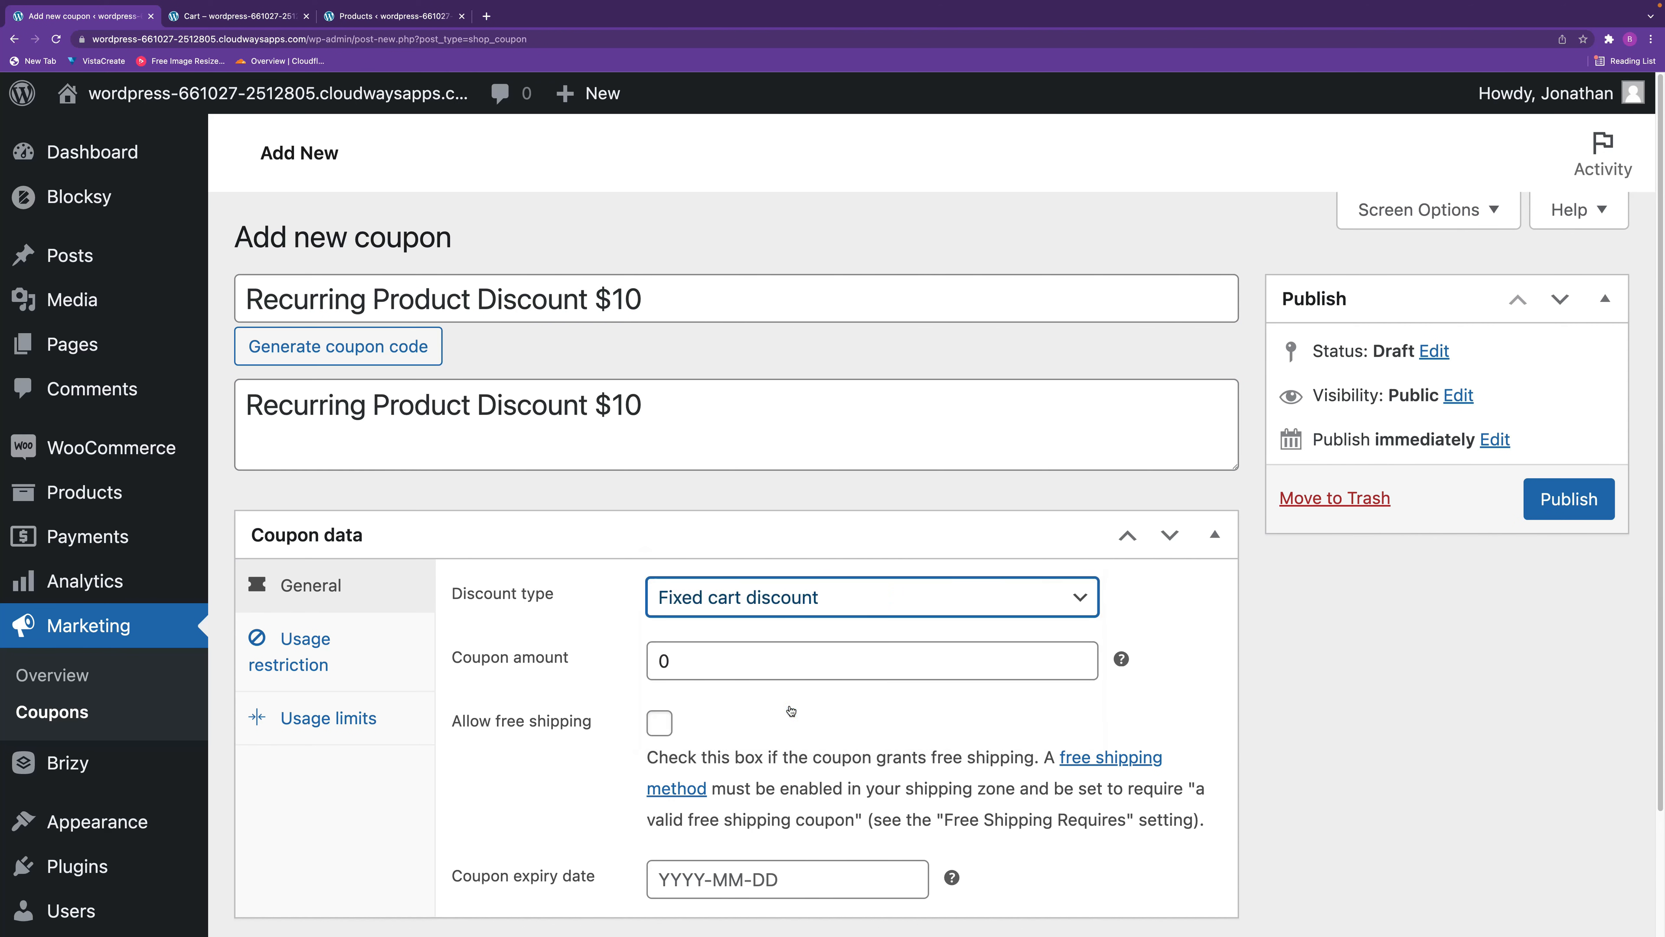
click(580, 651)
text(10)
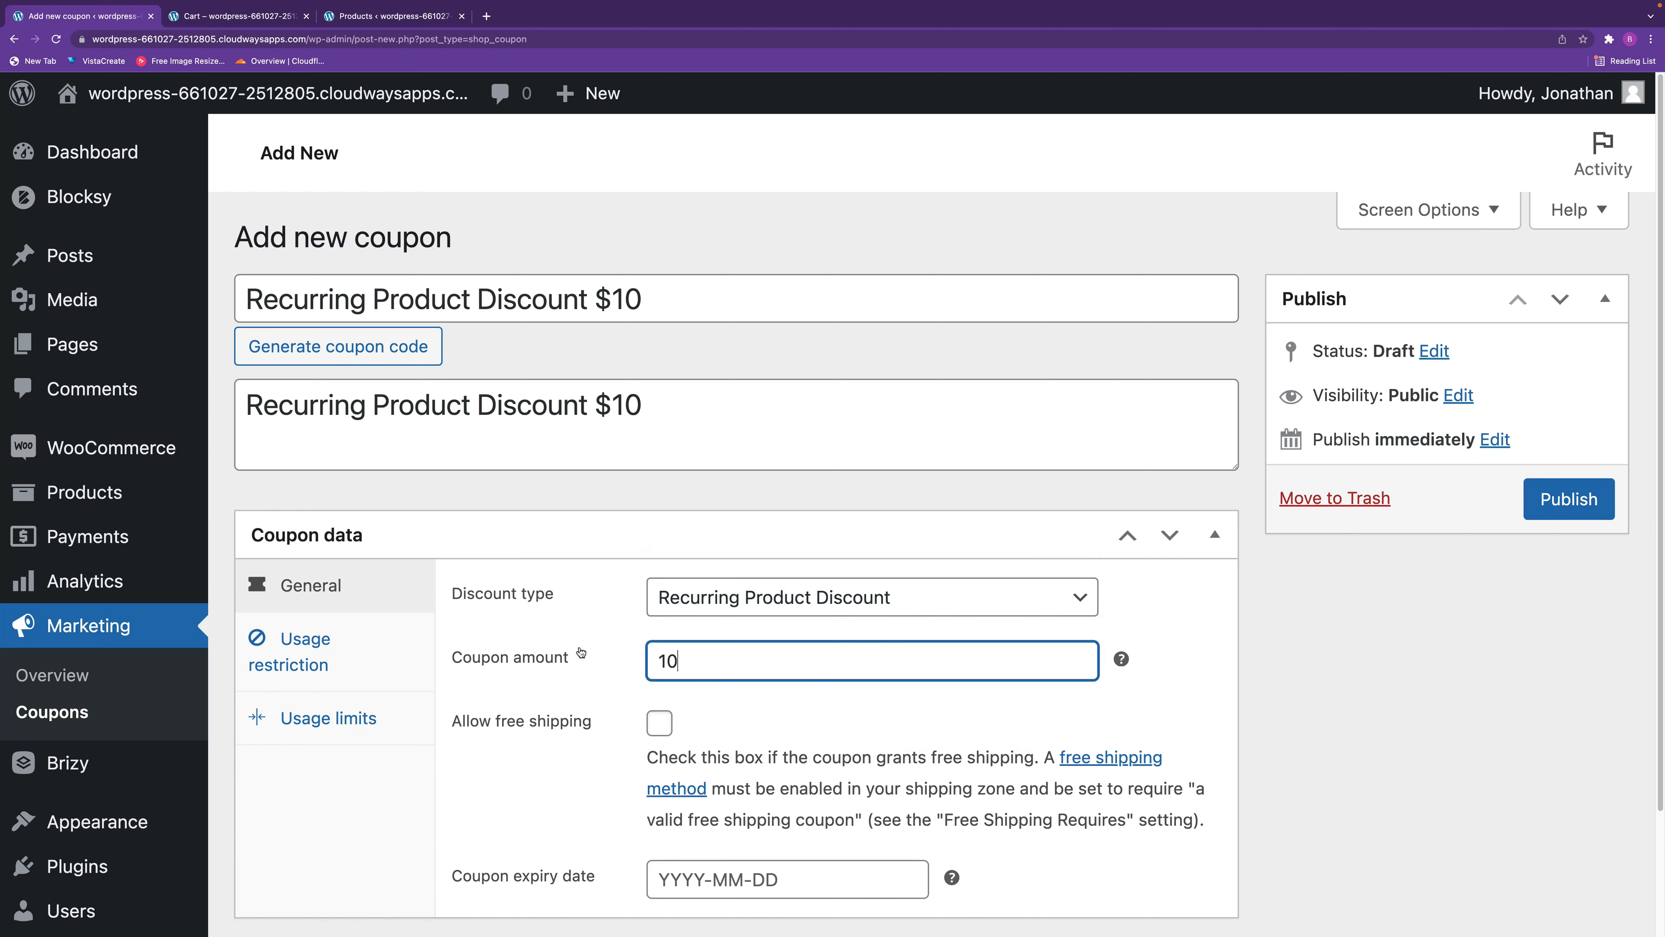
click(776, 715)
click(762, 883)
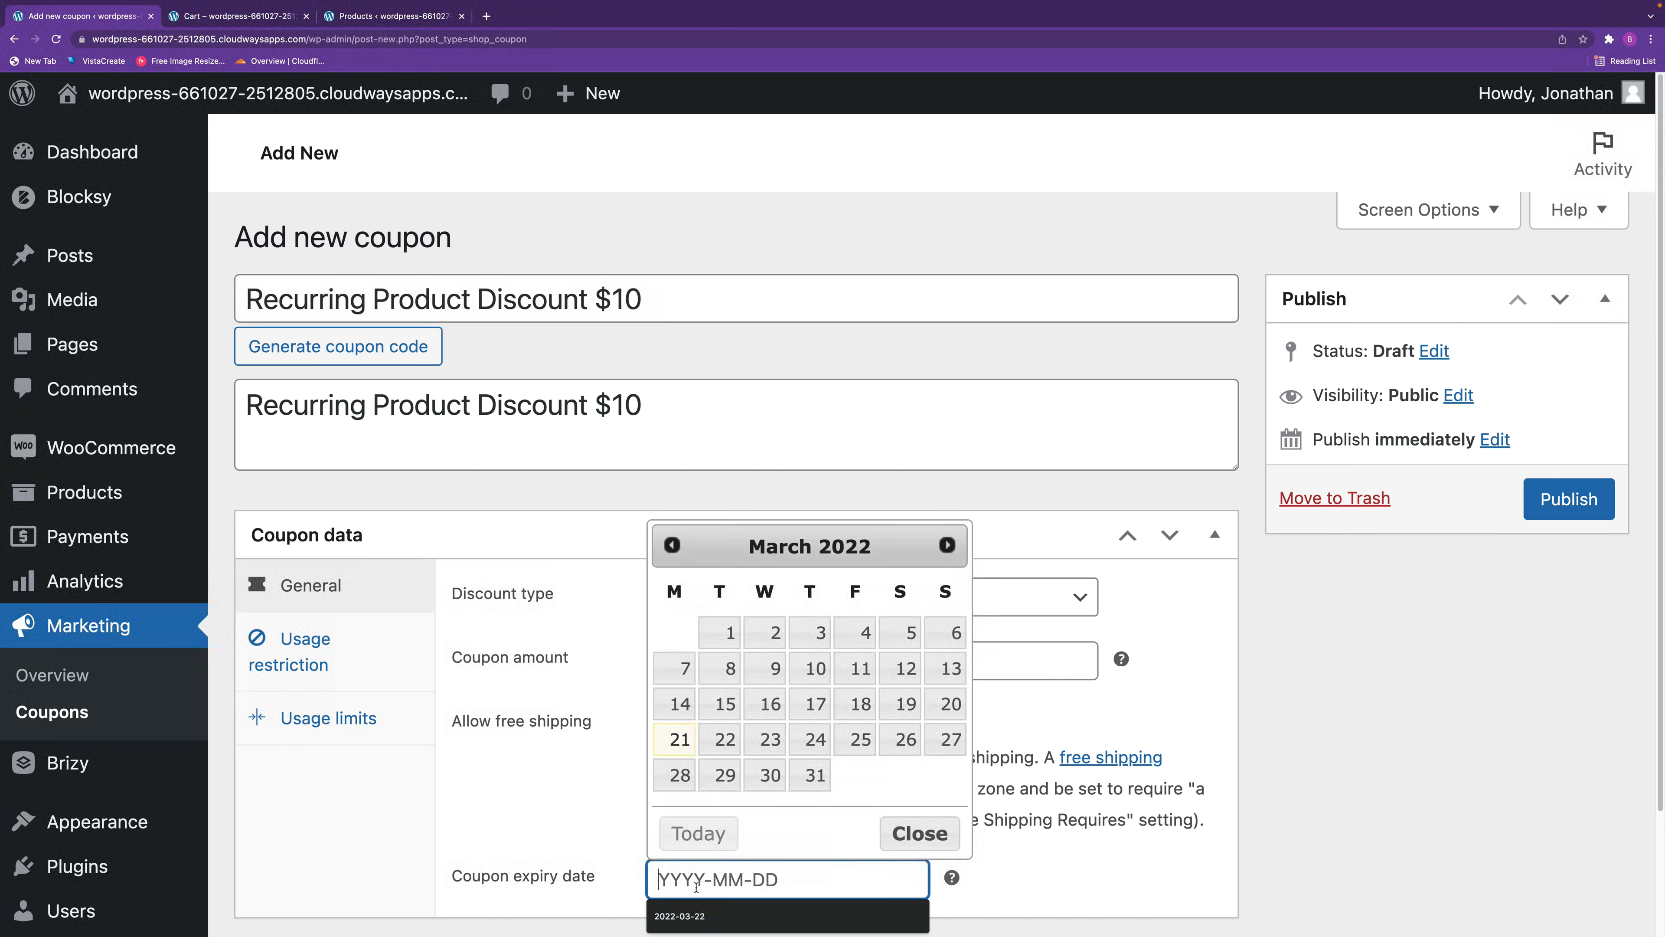
click(721, 739)
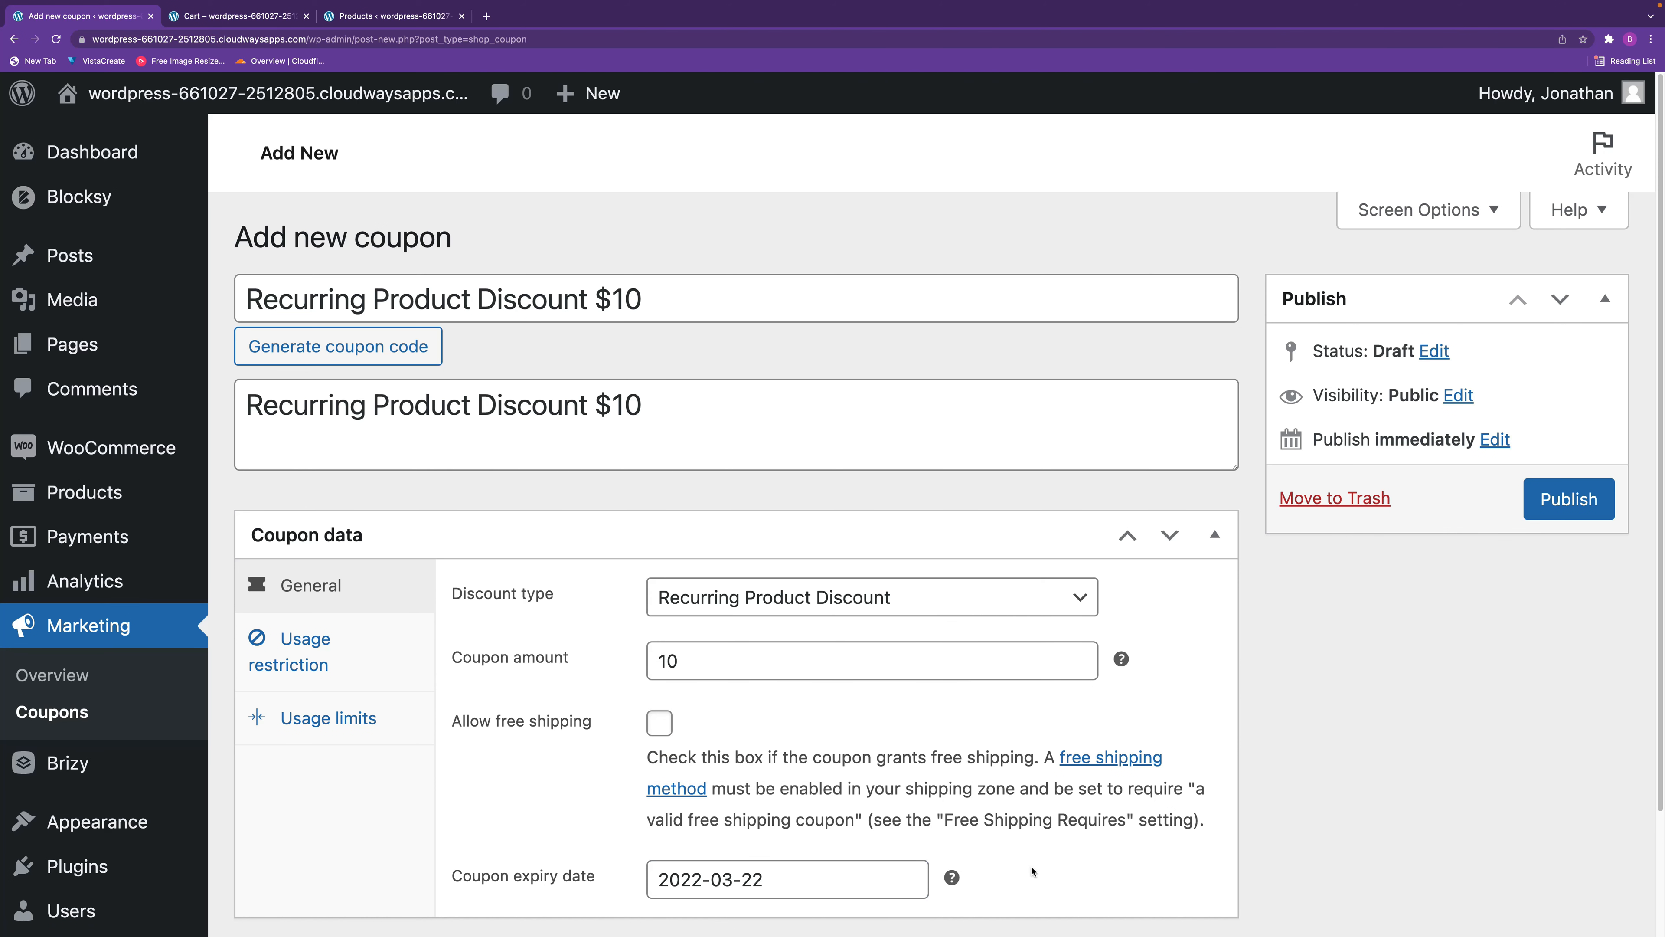
drag(791, 882, 605, 867)
key(BackSpace)
click(1078, 891)
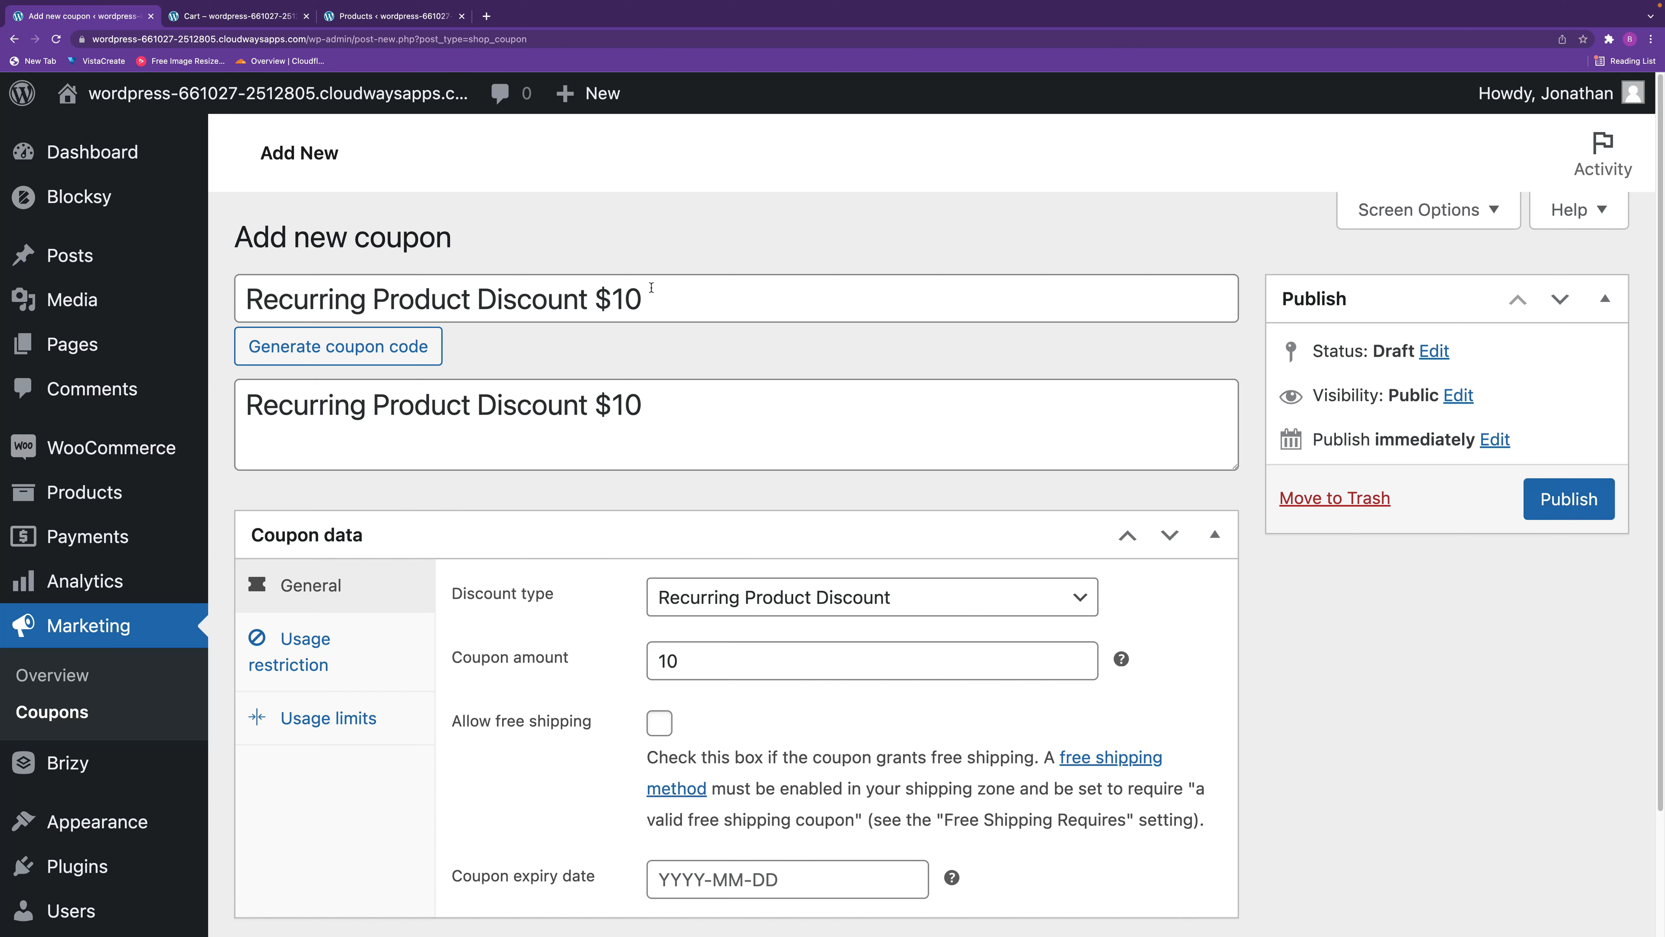
Copy the recurring product coupon's code and publish the coupon.
triple_click(662, 297)
key(super+c)
mouse_move(173, 265)
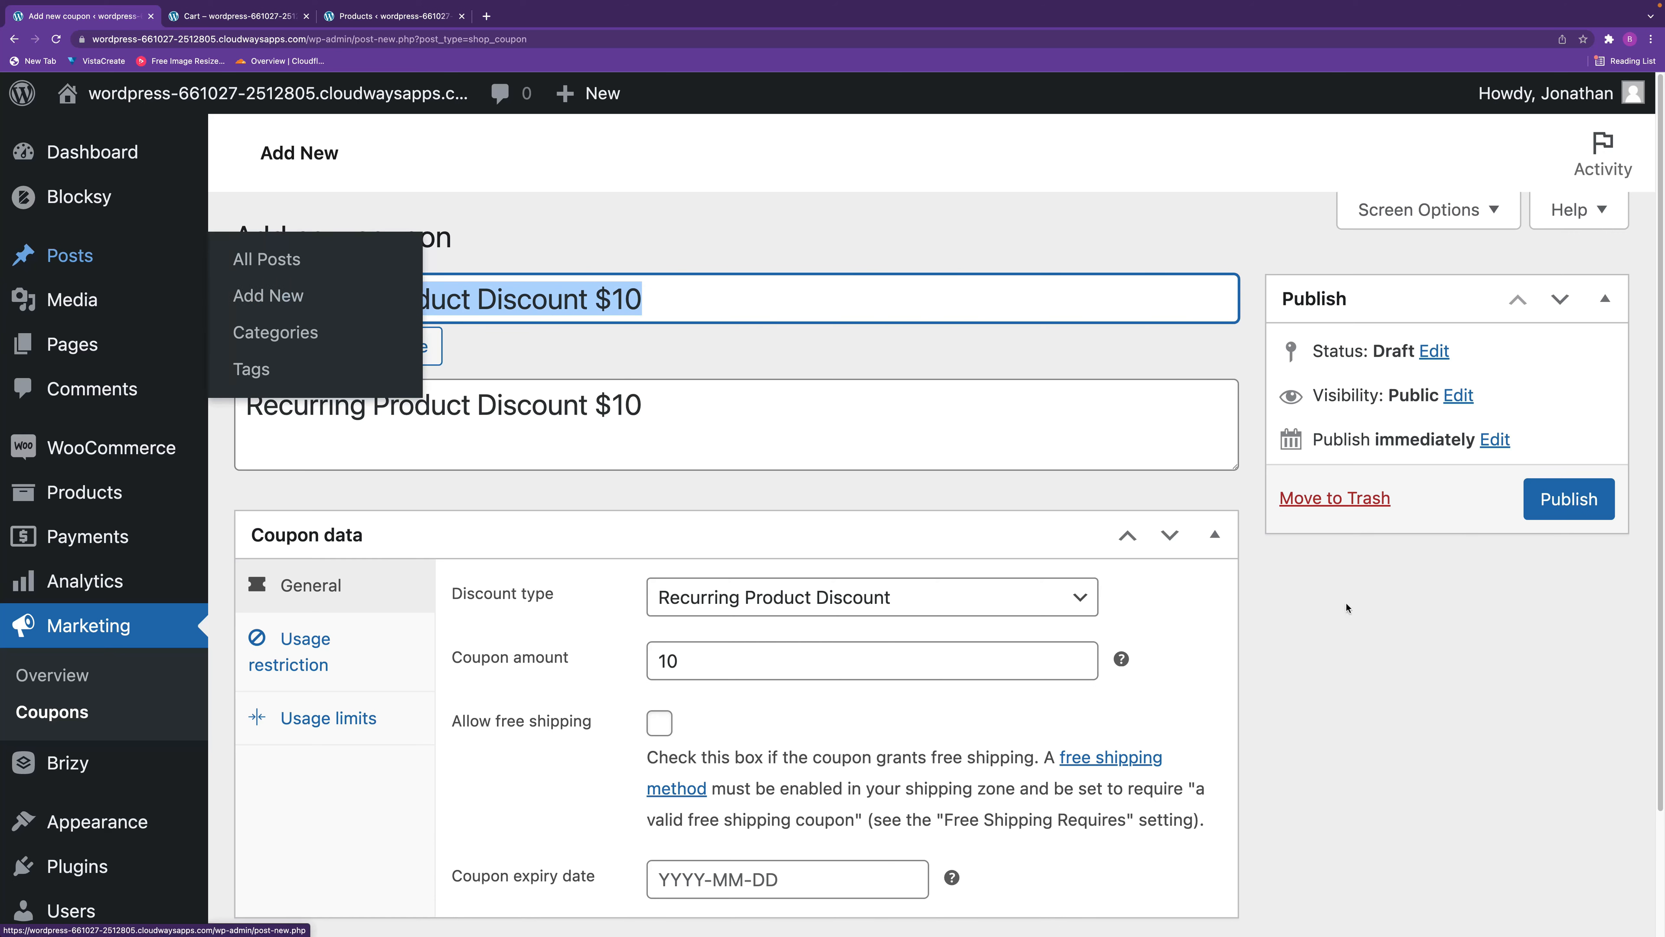
click(1578, 501)
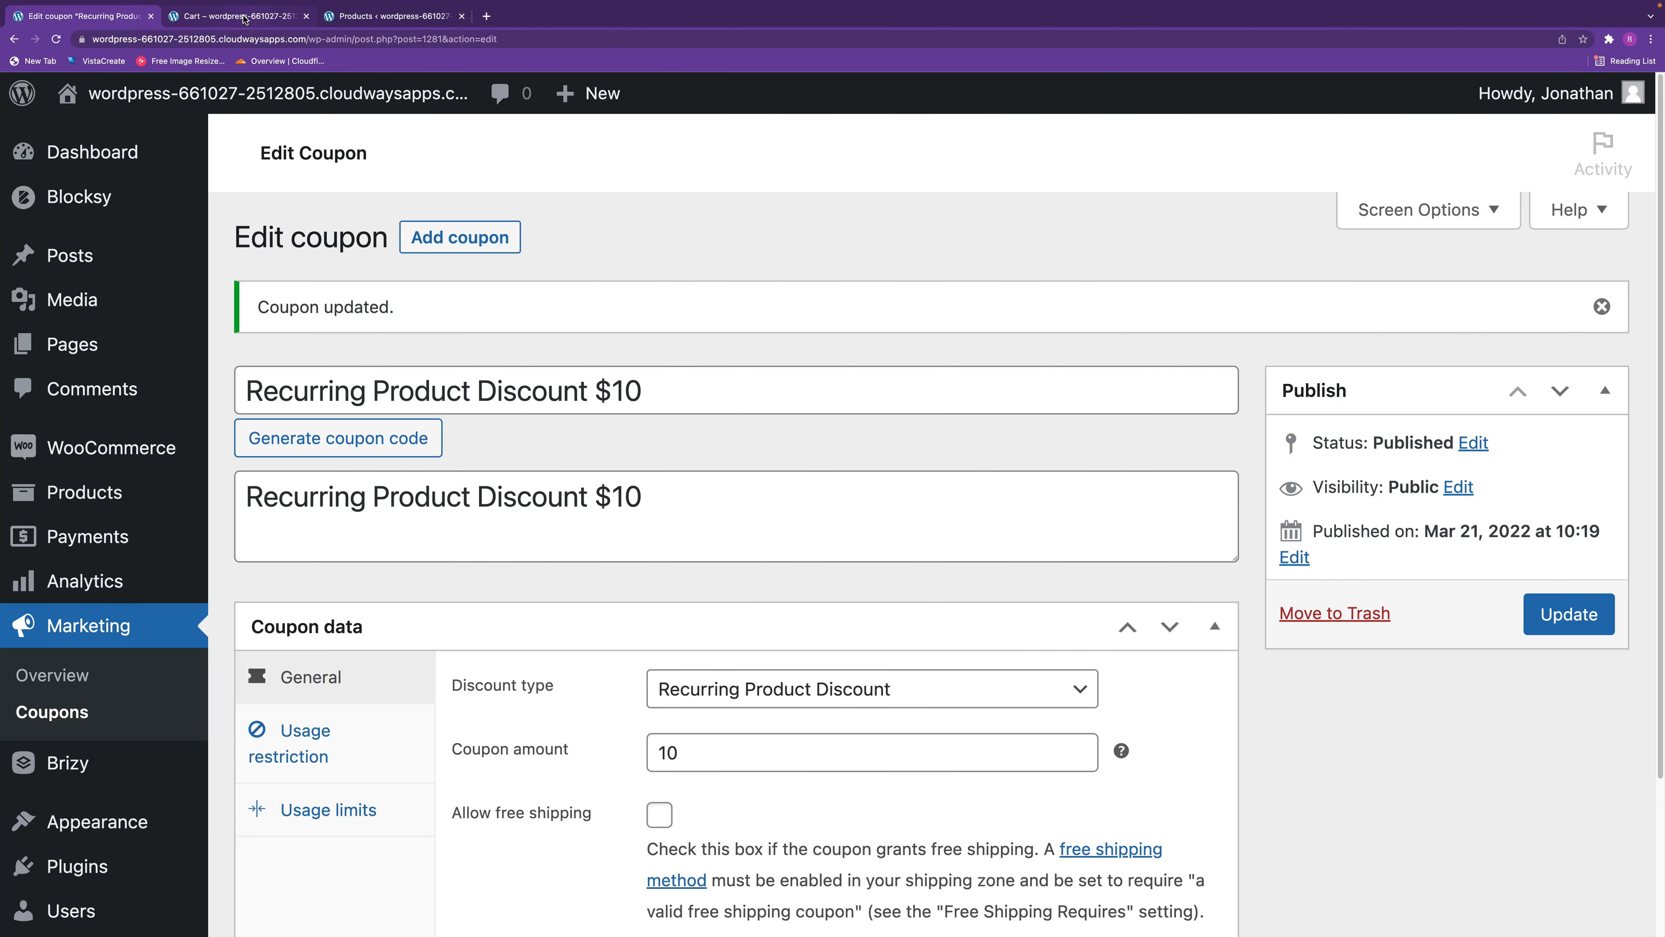
In the store's cart, remove the percentage sign up fee coupon and apply the copied "Recurring Product Discount $10" code.
click(248, 18)
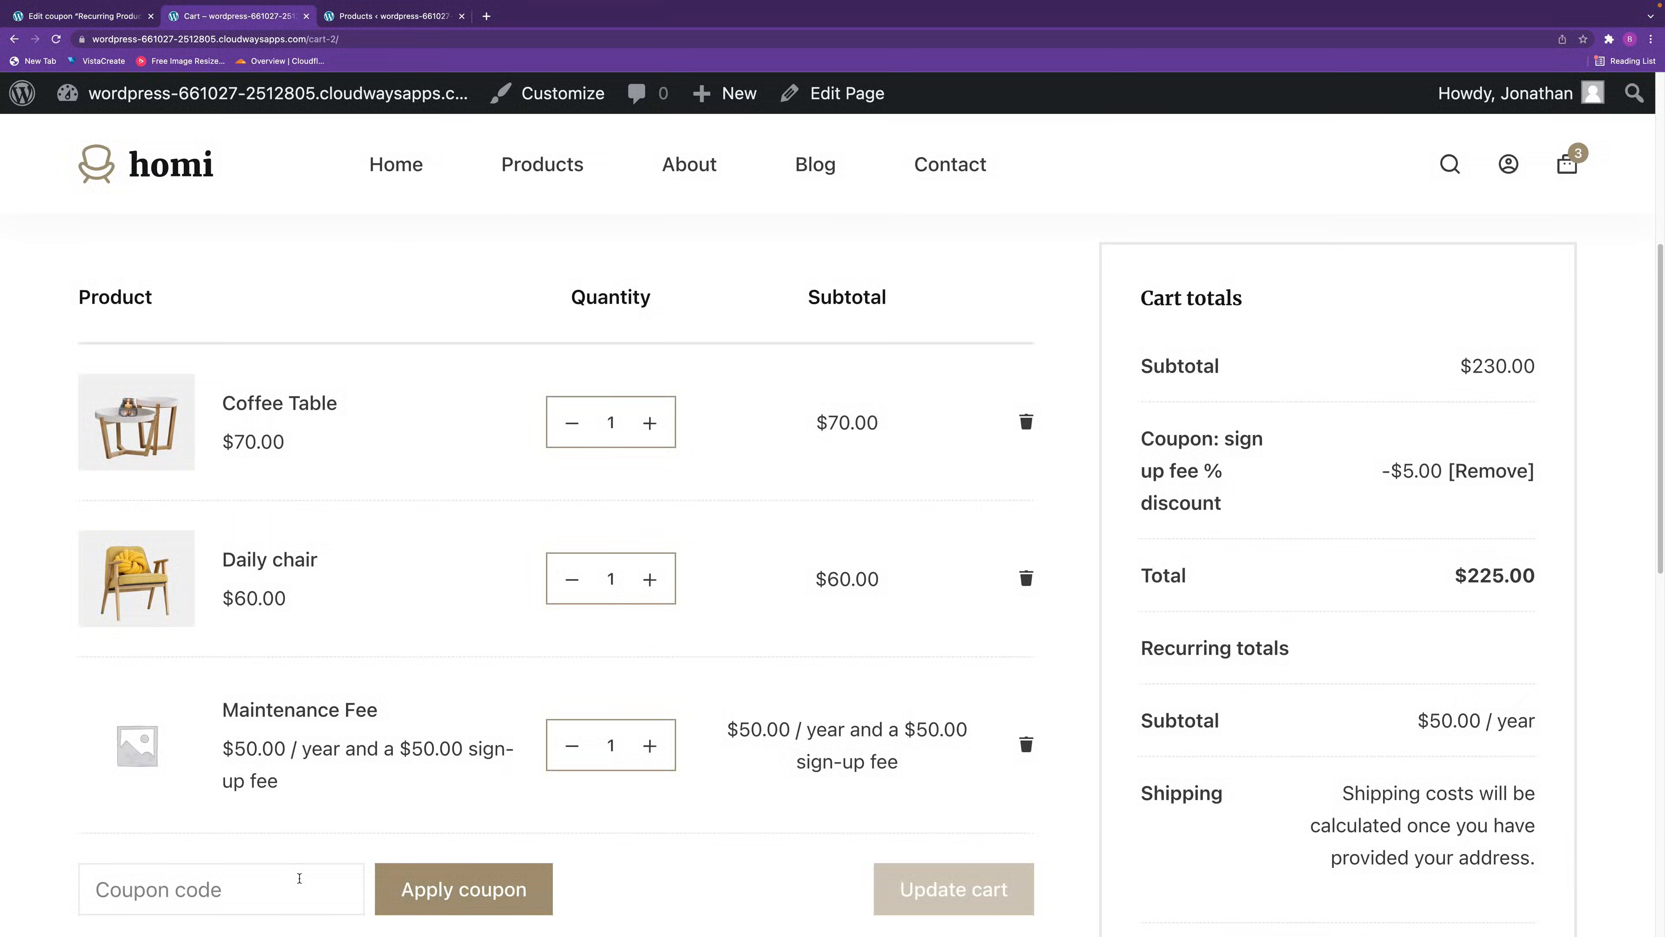
click(1500, 472)
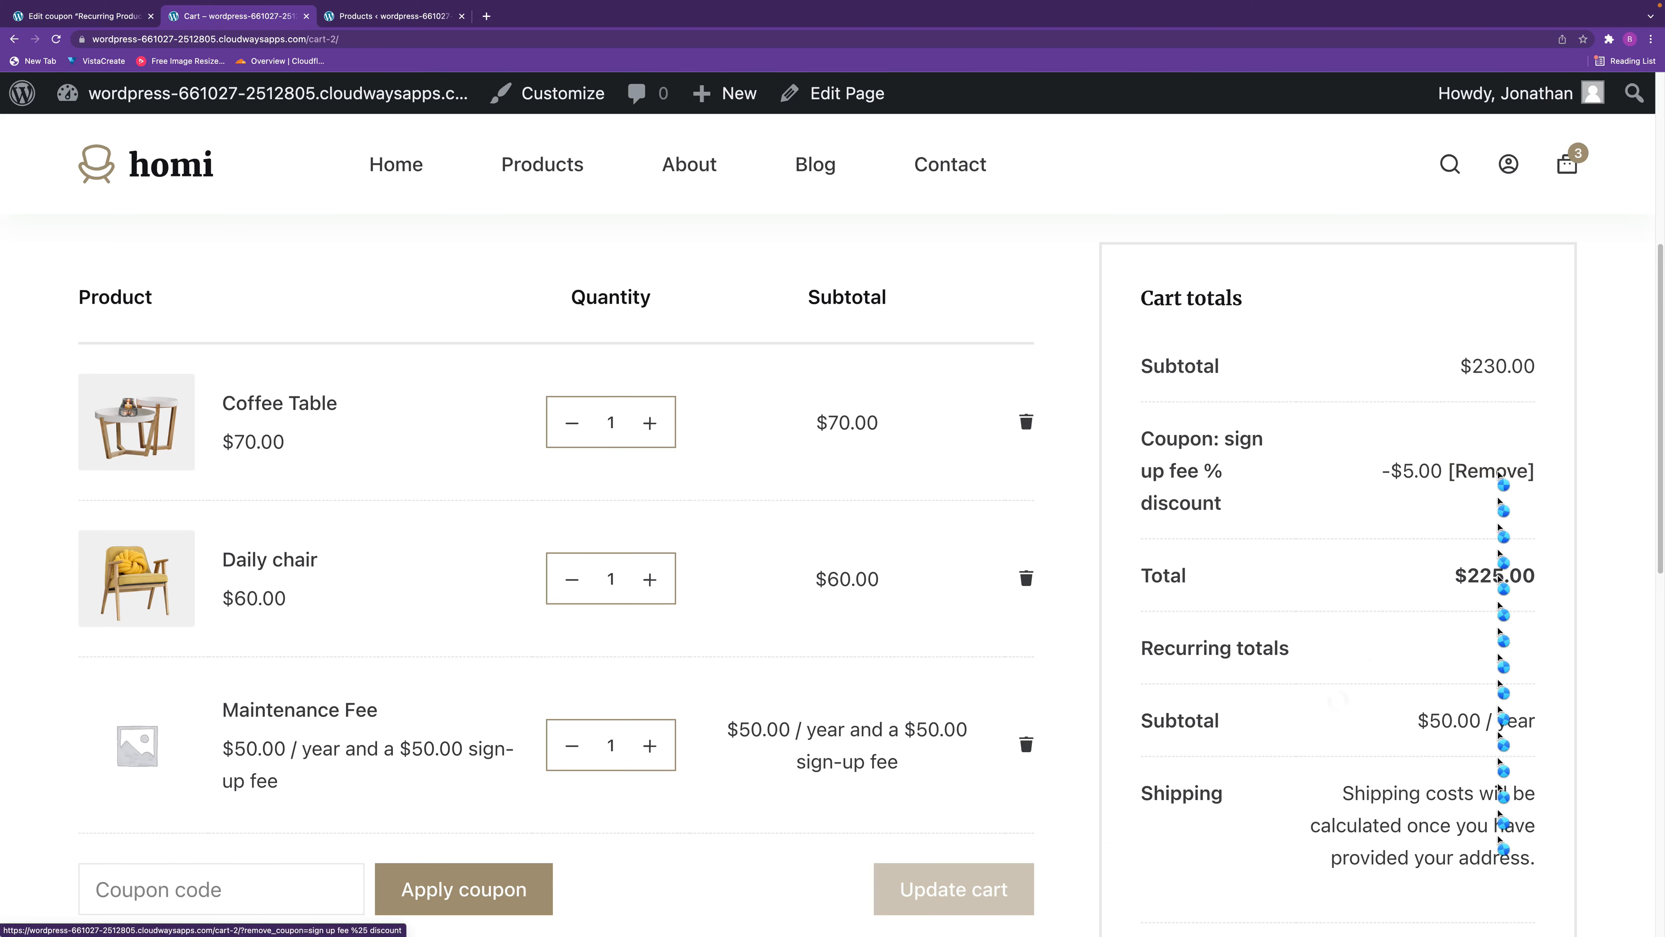
click(202, 889)
key(super+v)
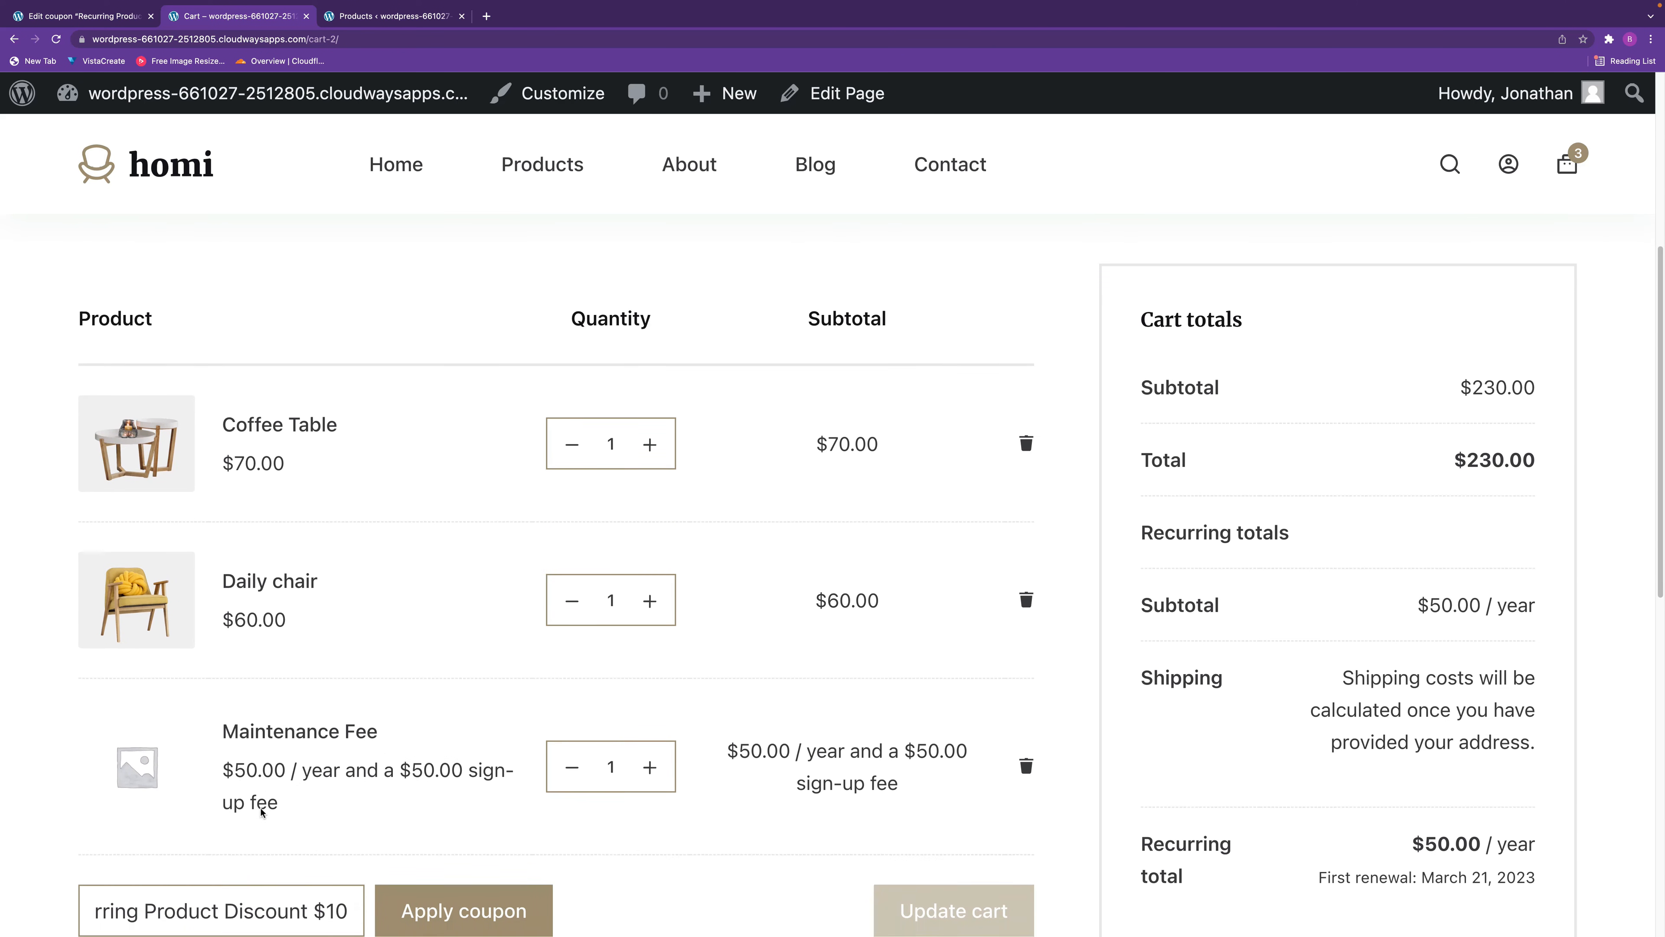
scroll(261, 813, down, 1)
drag(210, 836, 0, 840)
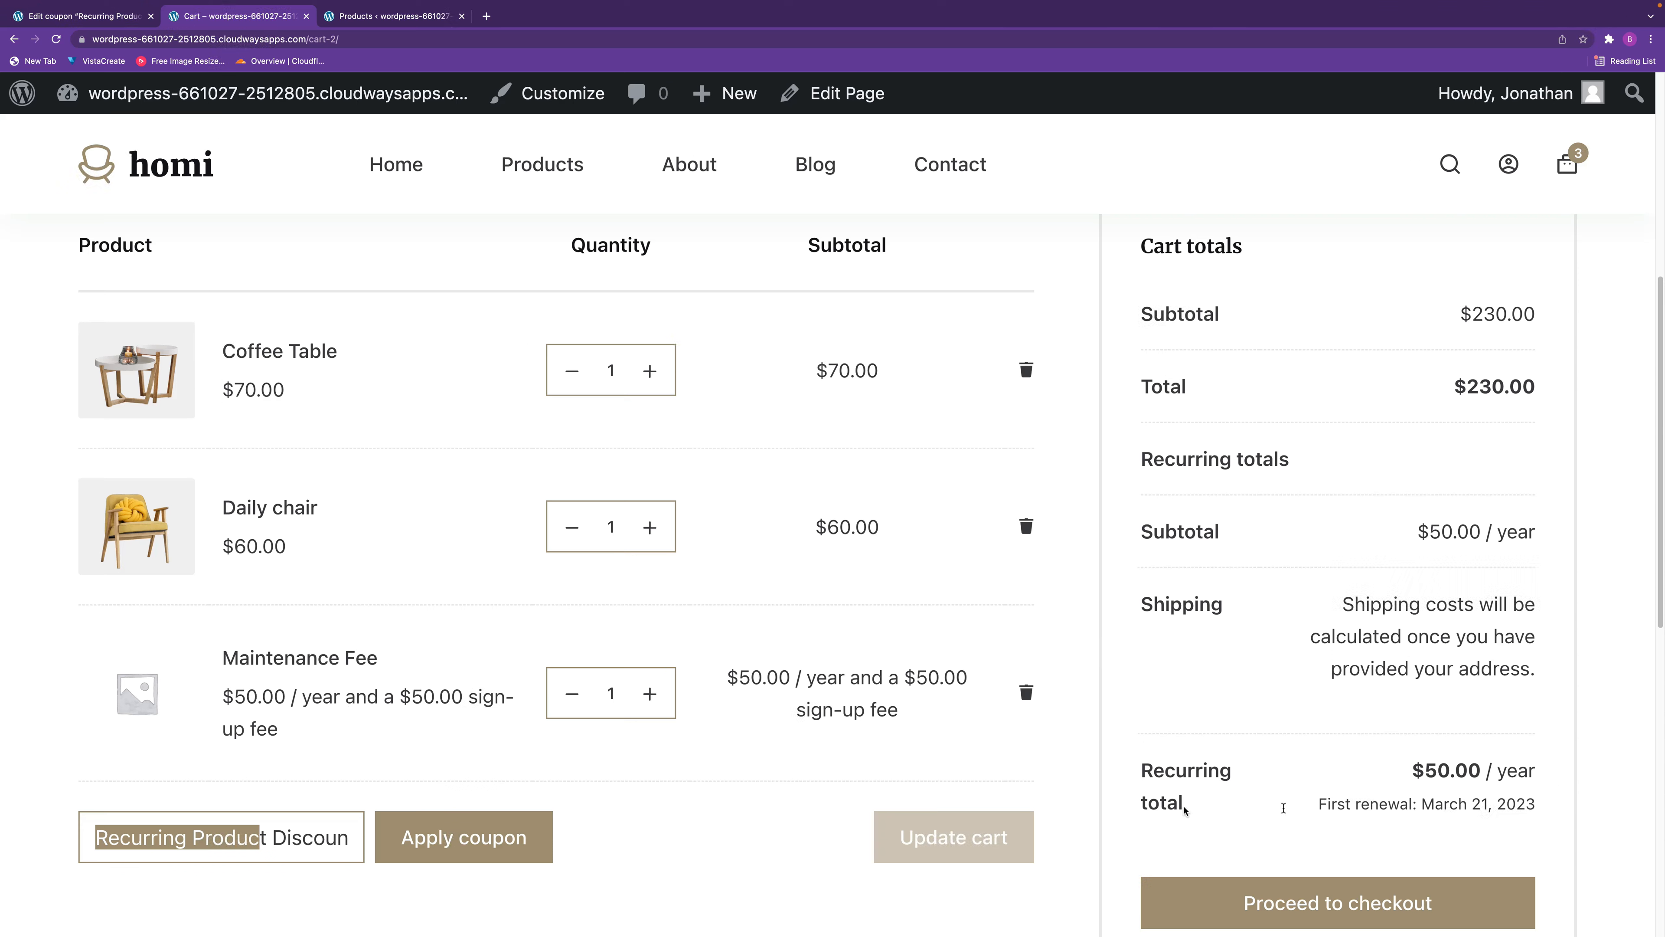
click(521, 840)
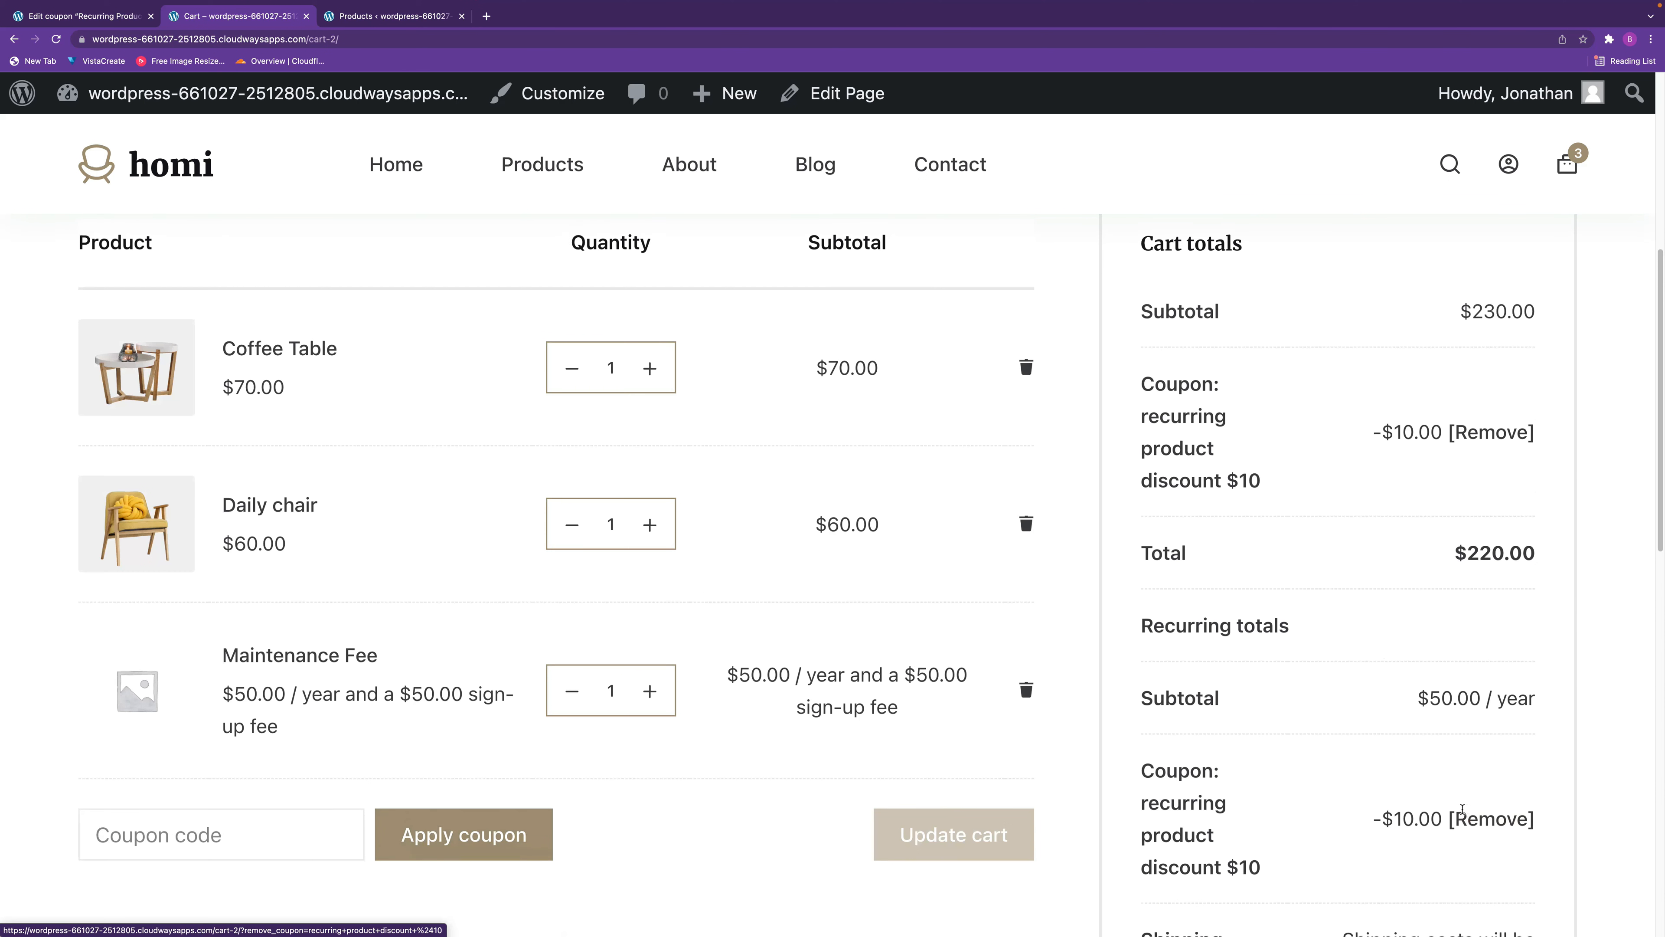
Review the cart's recurring totals and remove the "recurring product discount $10" coupon.
scroll(1462, 820, down, 8)
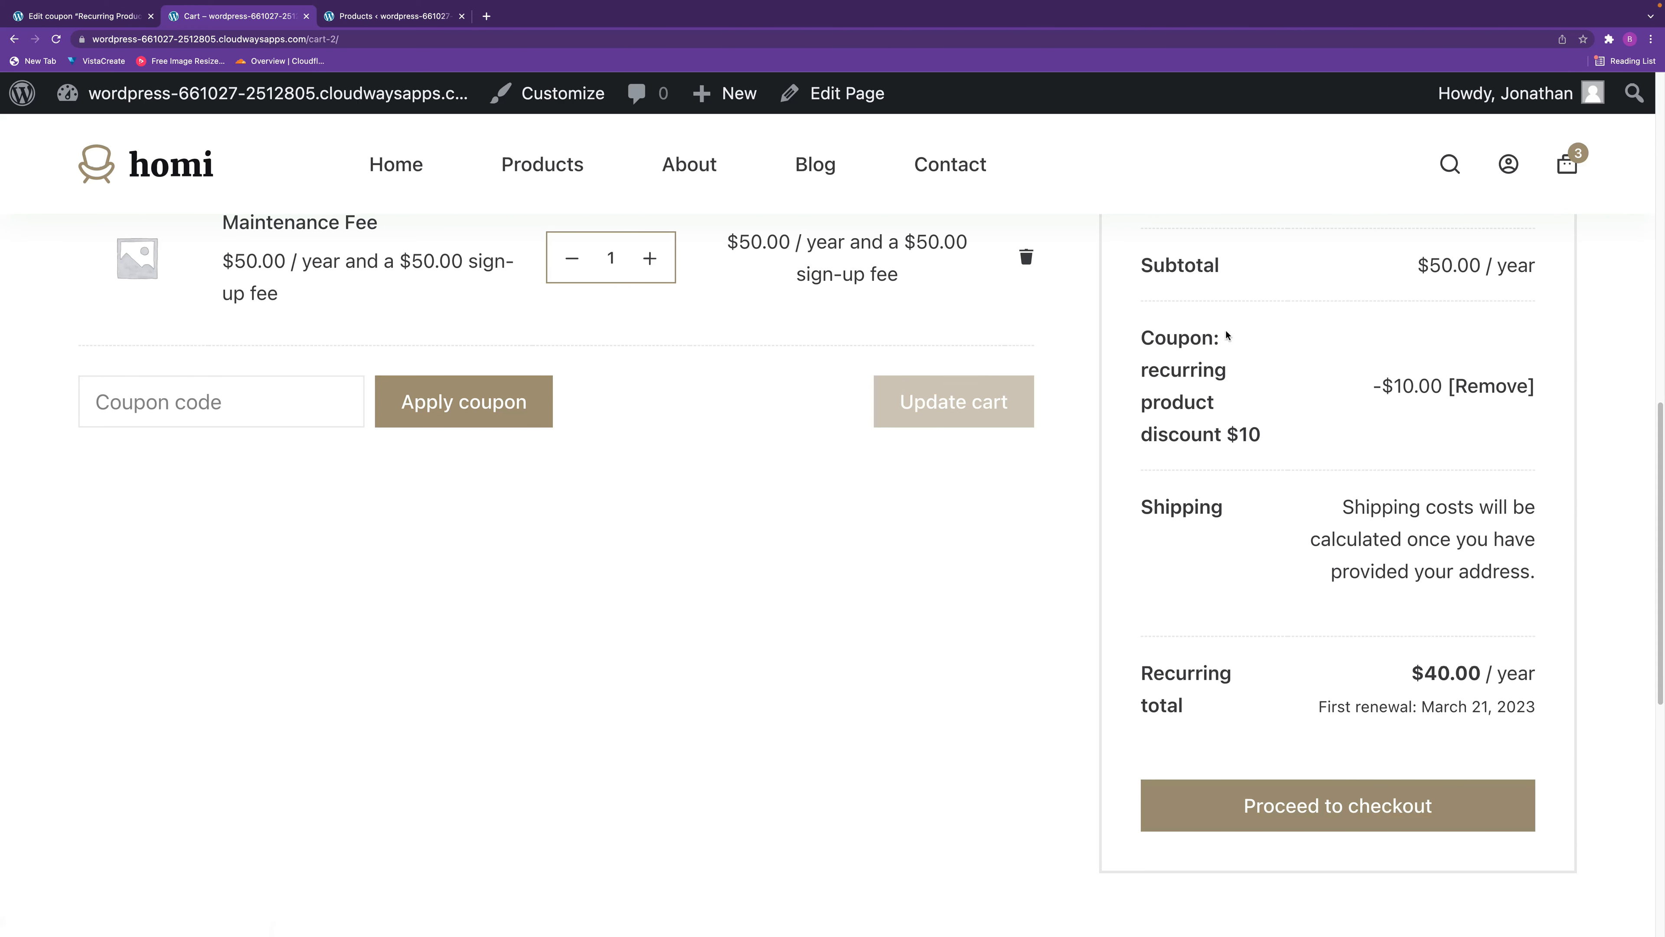
scroll(1285, 430, up, 1)
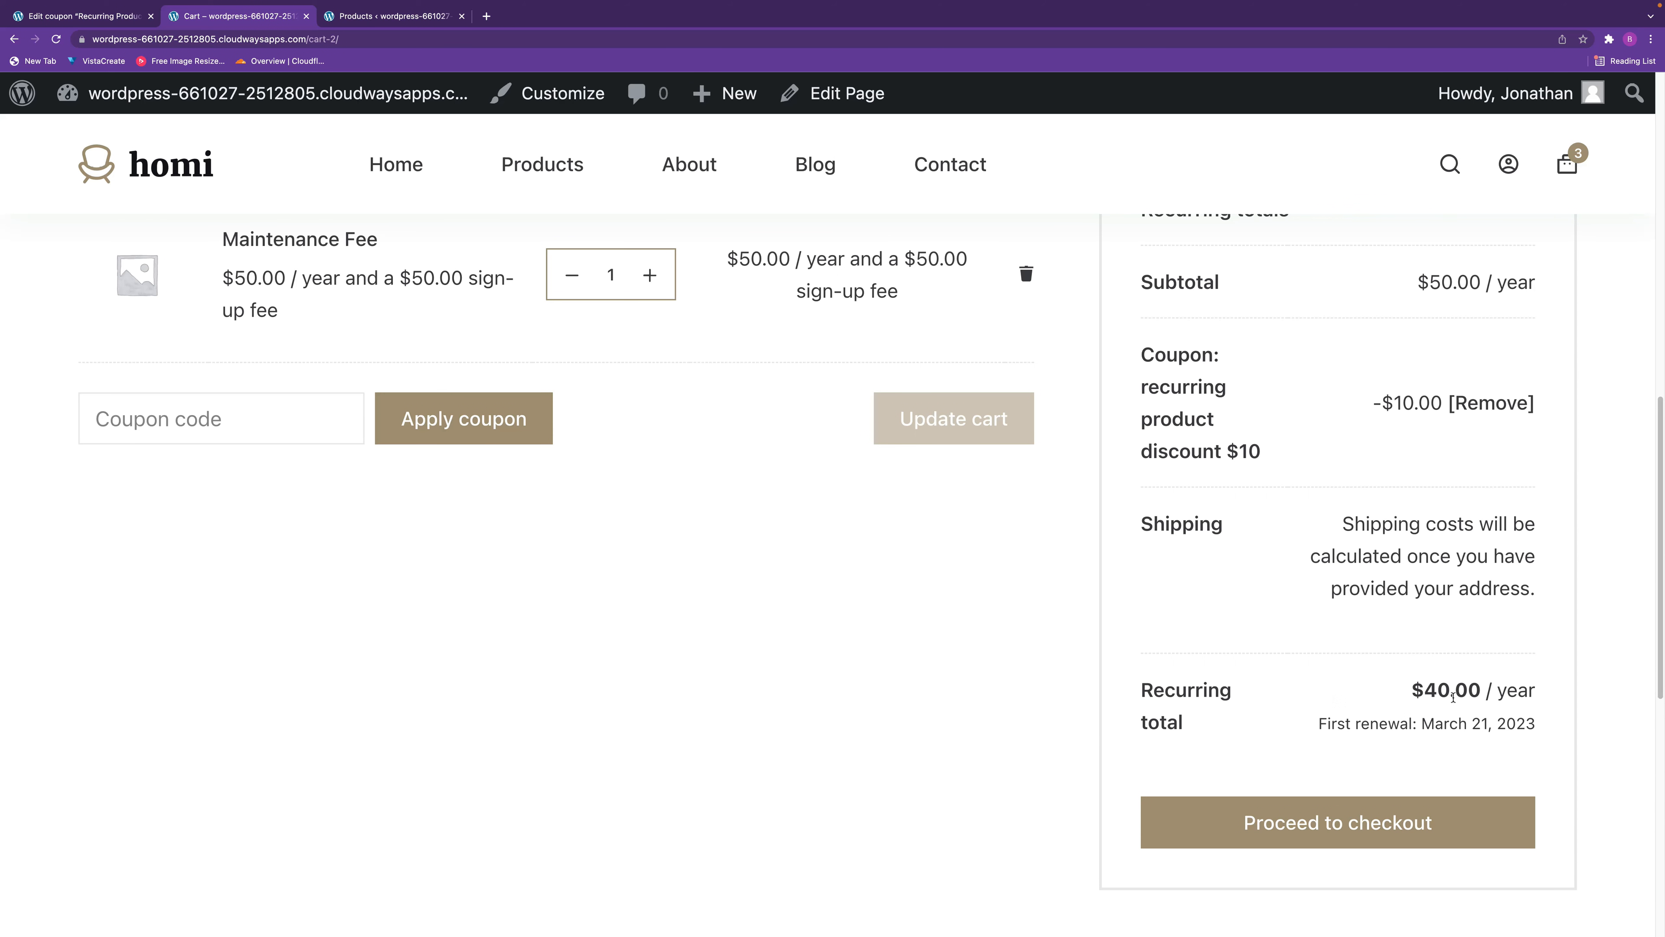
scroll(1453, 696, up, 6)
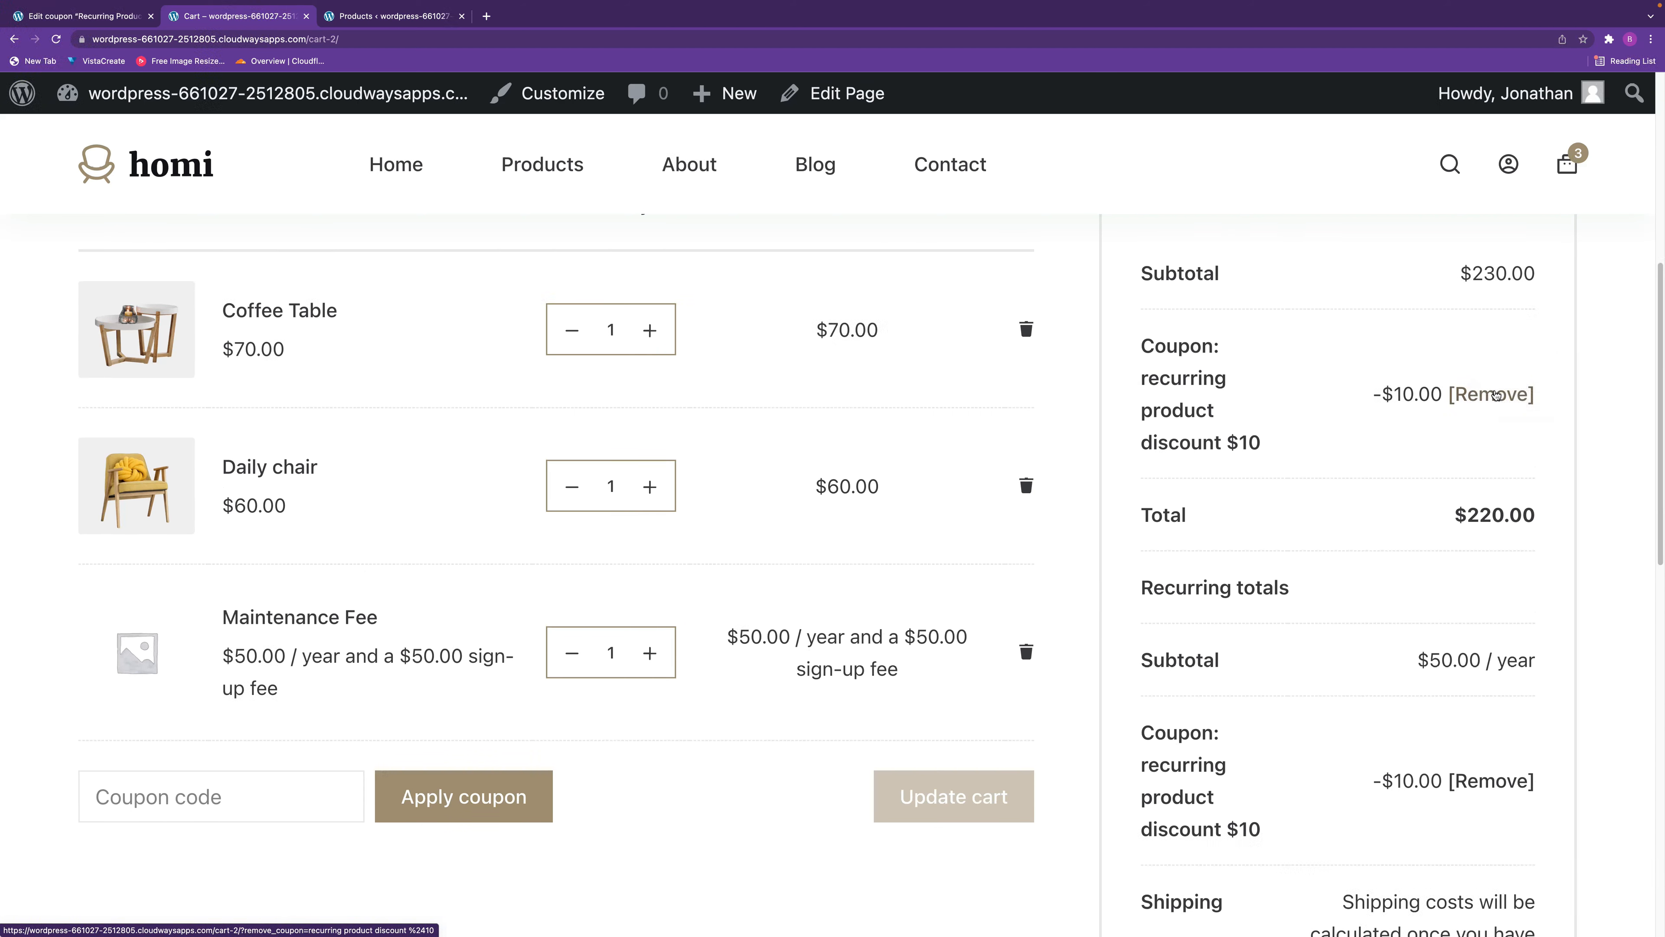
click(1497, 395)
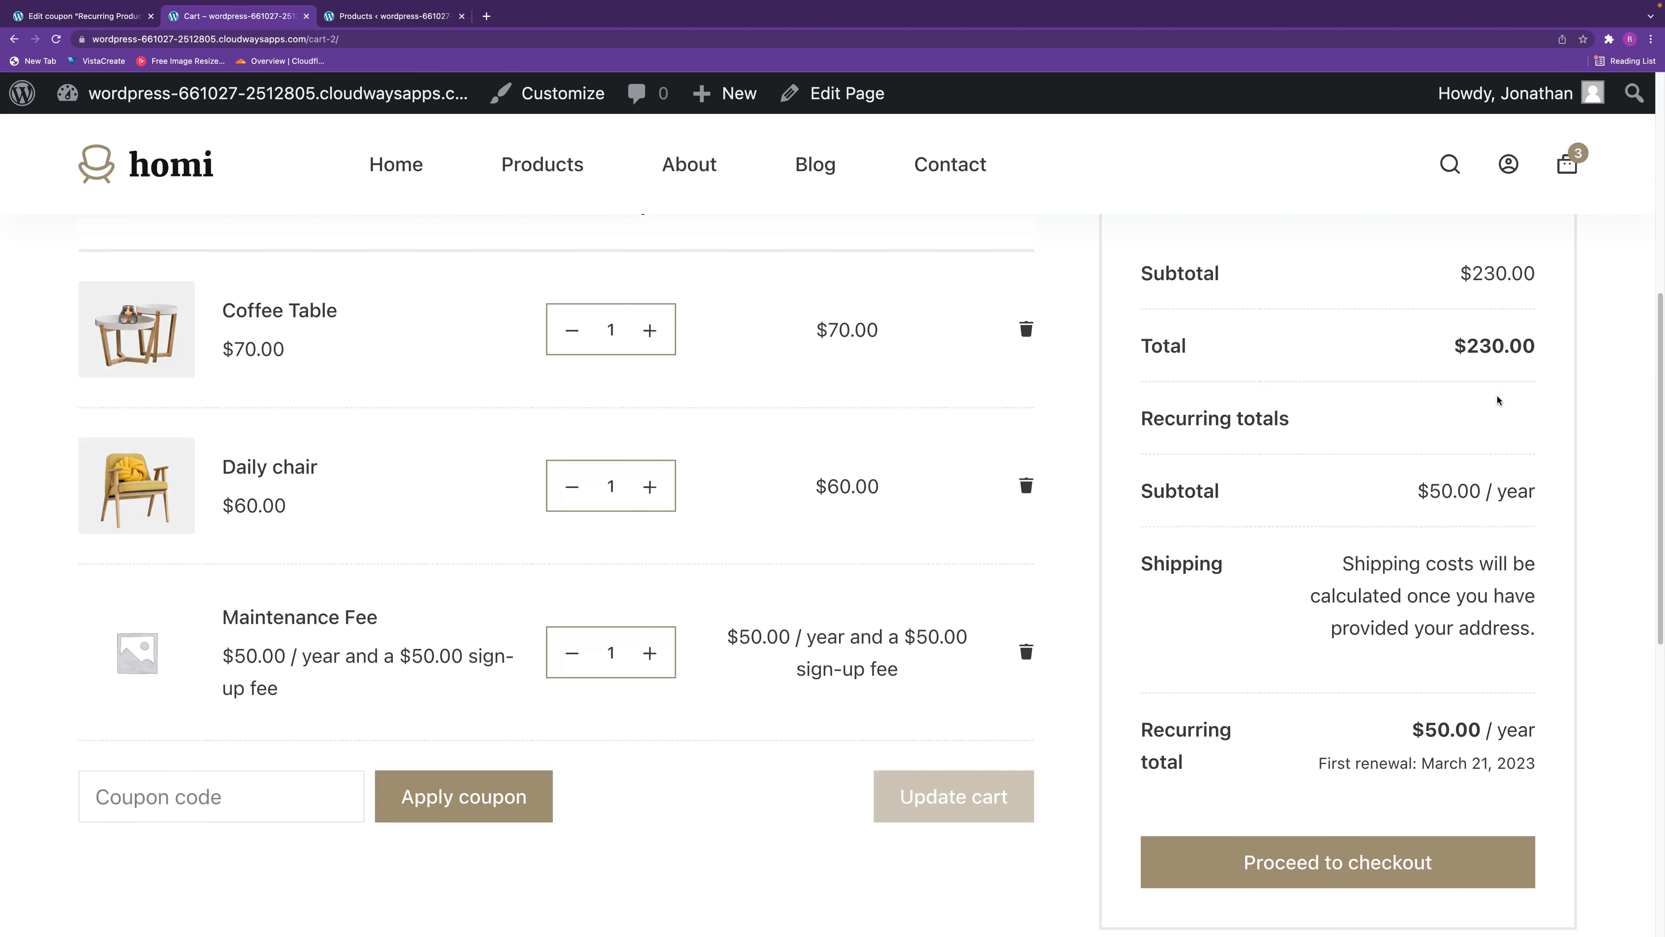
scroll(1492, 709, down, 2)
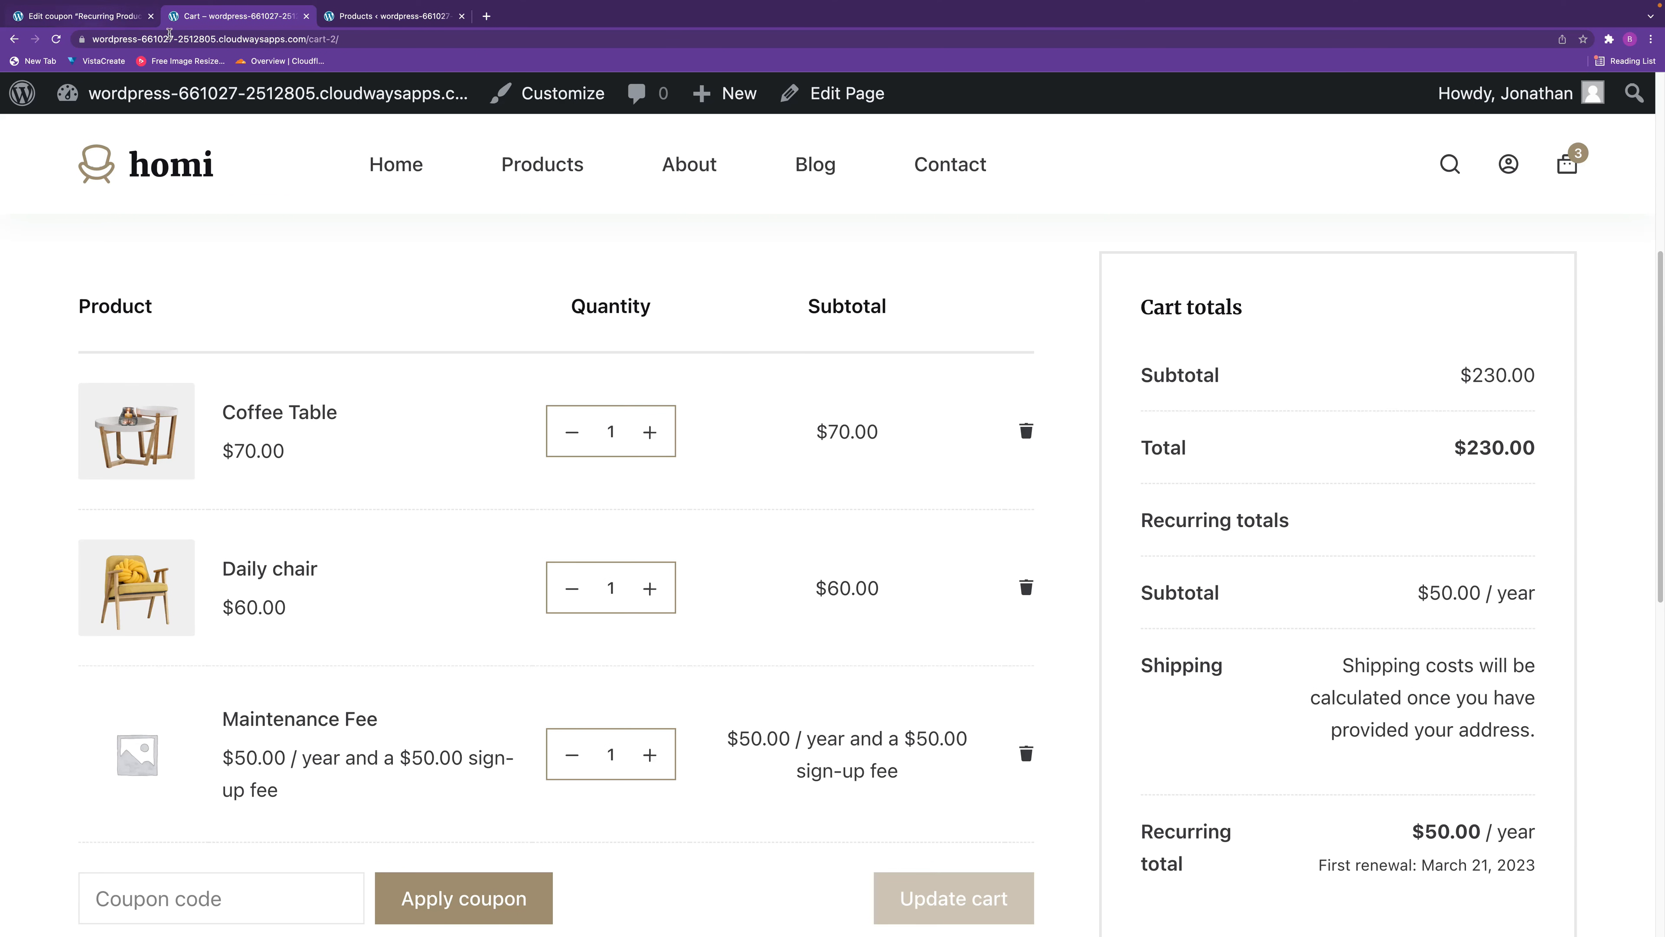
Add a new coupon in the store admin with the code "Recurring Product % Discount", adapted from the previous coupon's code.
click(89, 15)
drag(668, 382, 174, 372)
key(ctrl+c)
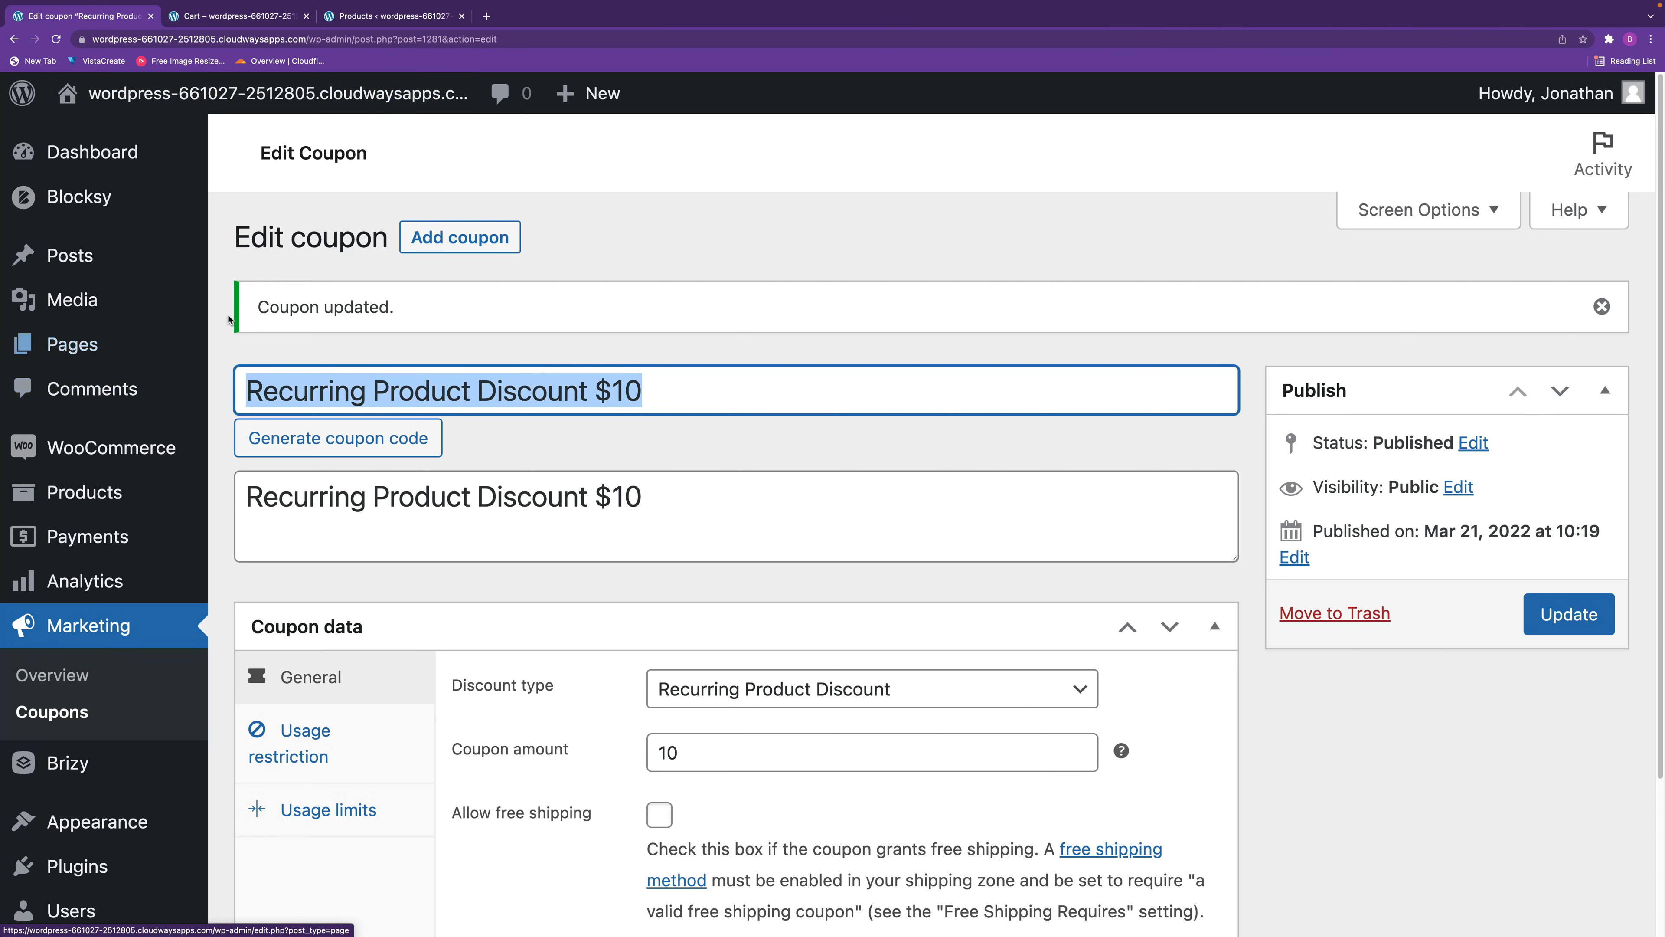
click(460, 241)
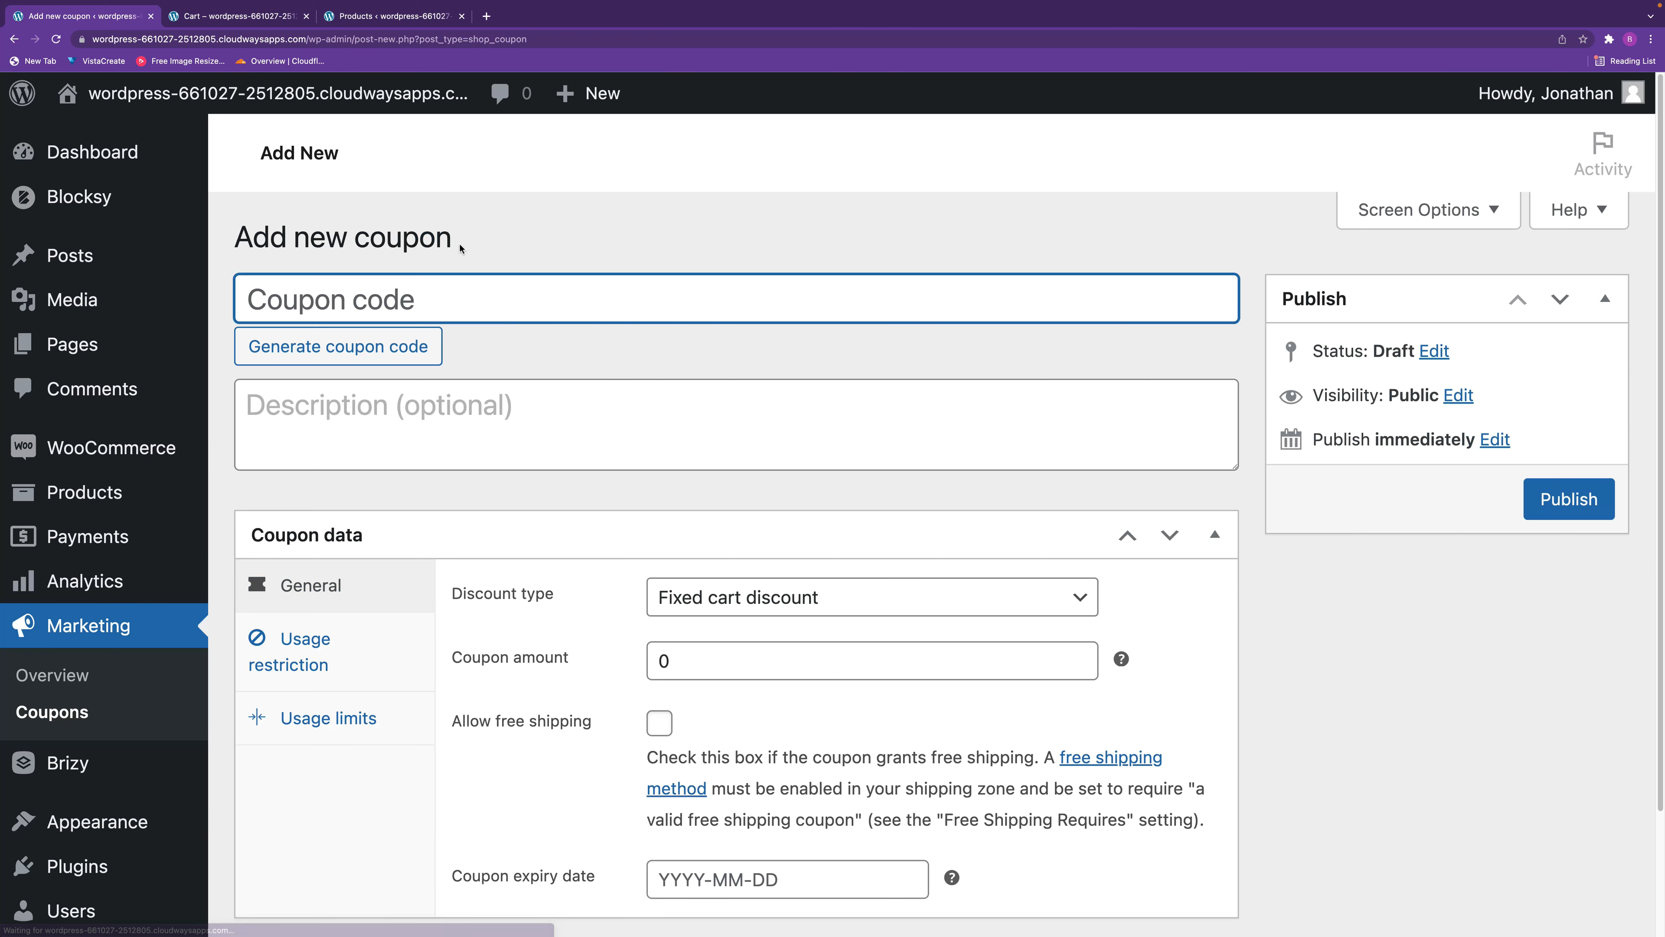
key(ctrl+v)
drag(643, 299, 588, 299)
key(BackSpace)
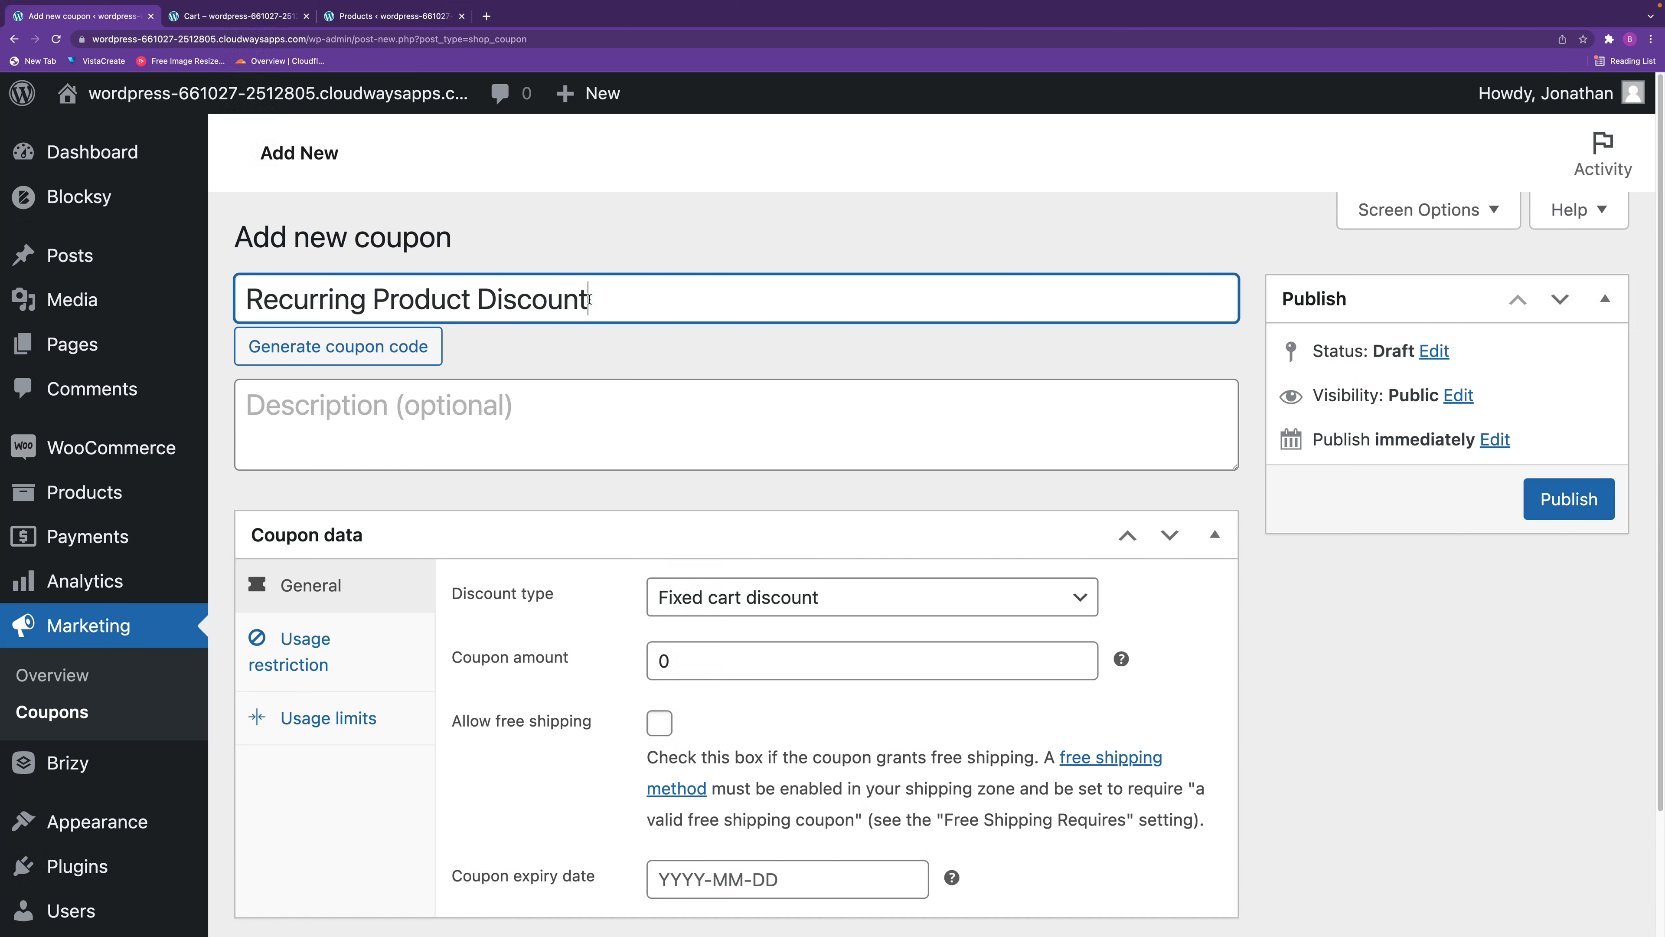
click(473, 300)
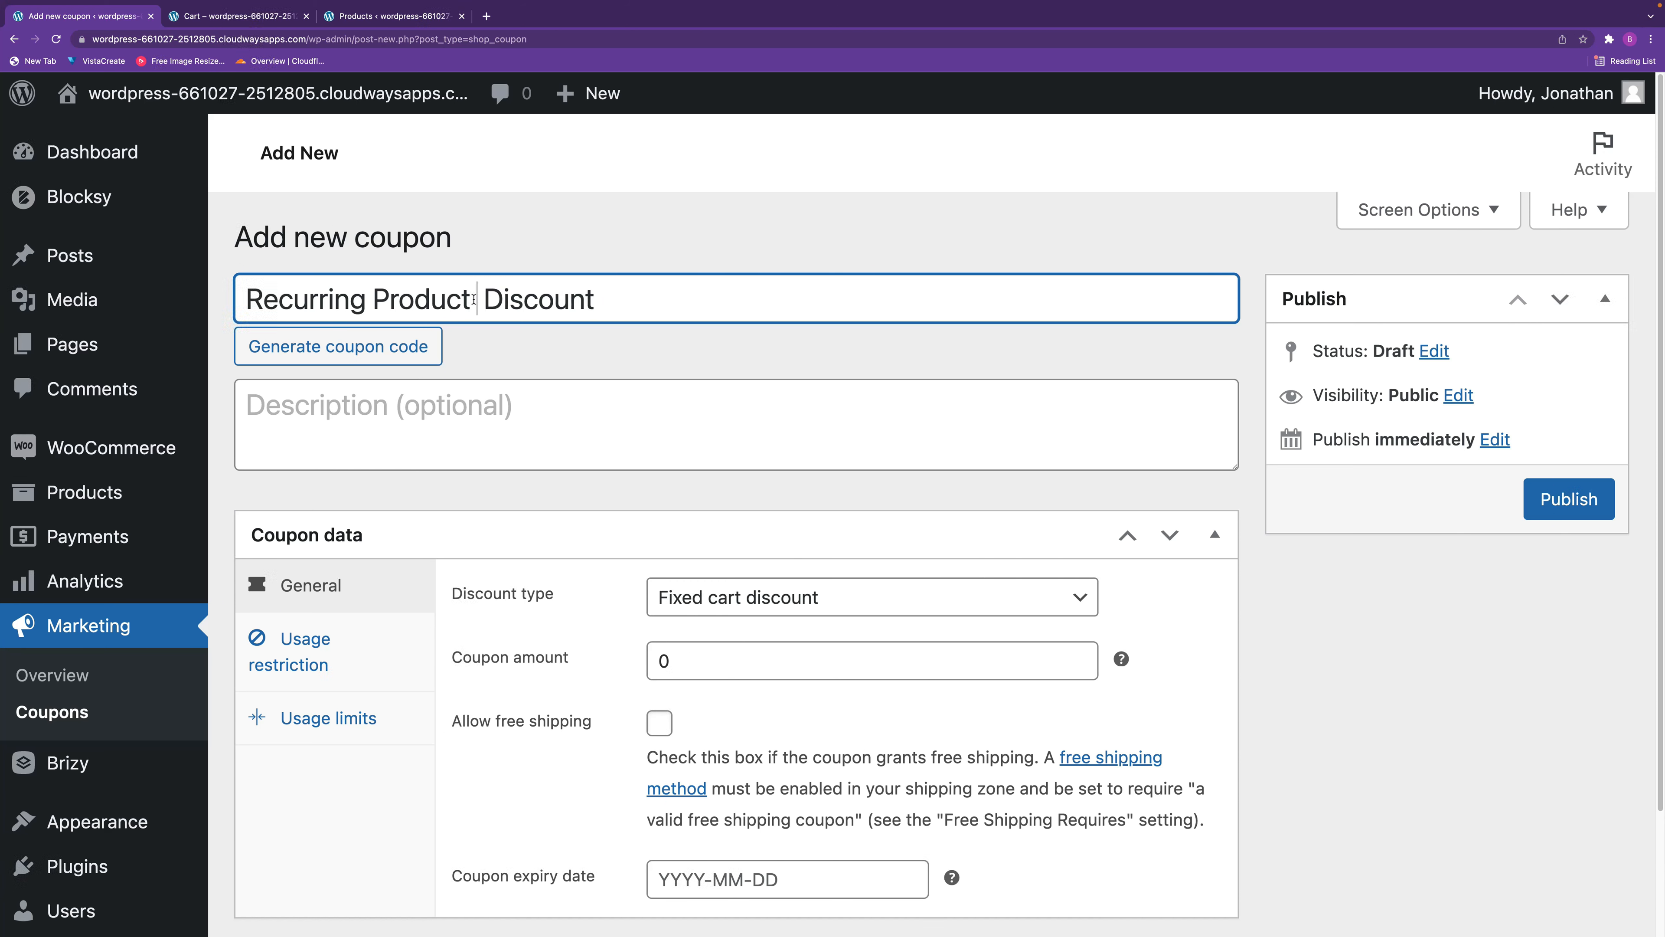
text(%)
Copy the new coupon's code into its description.
drag(646, 305, 225, 294)
key(super+c)
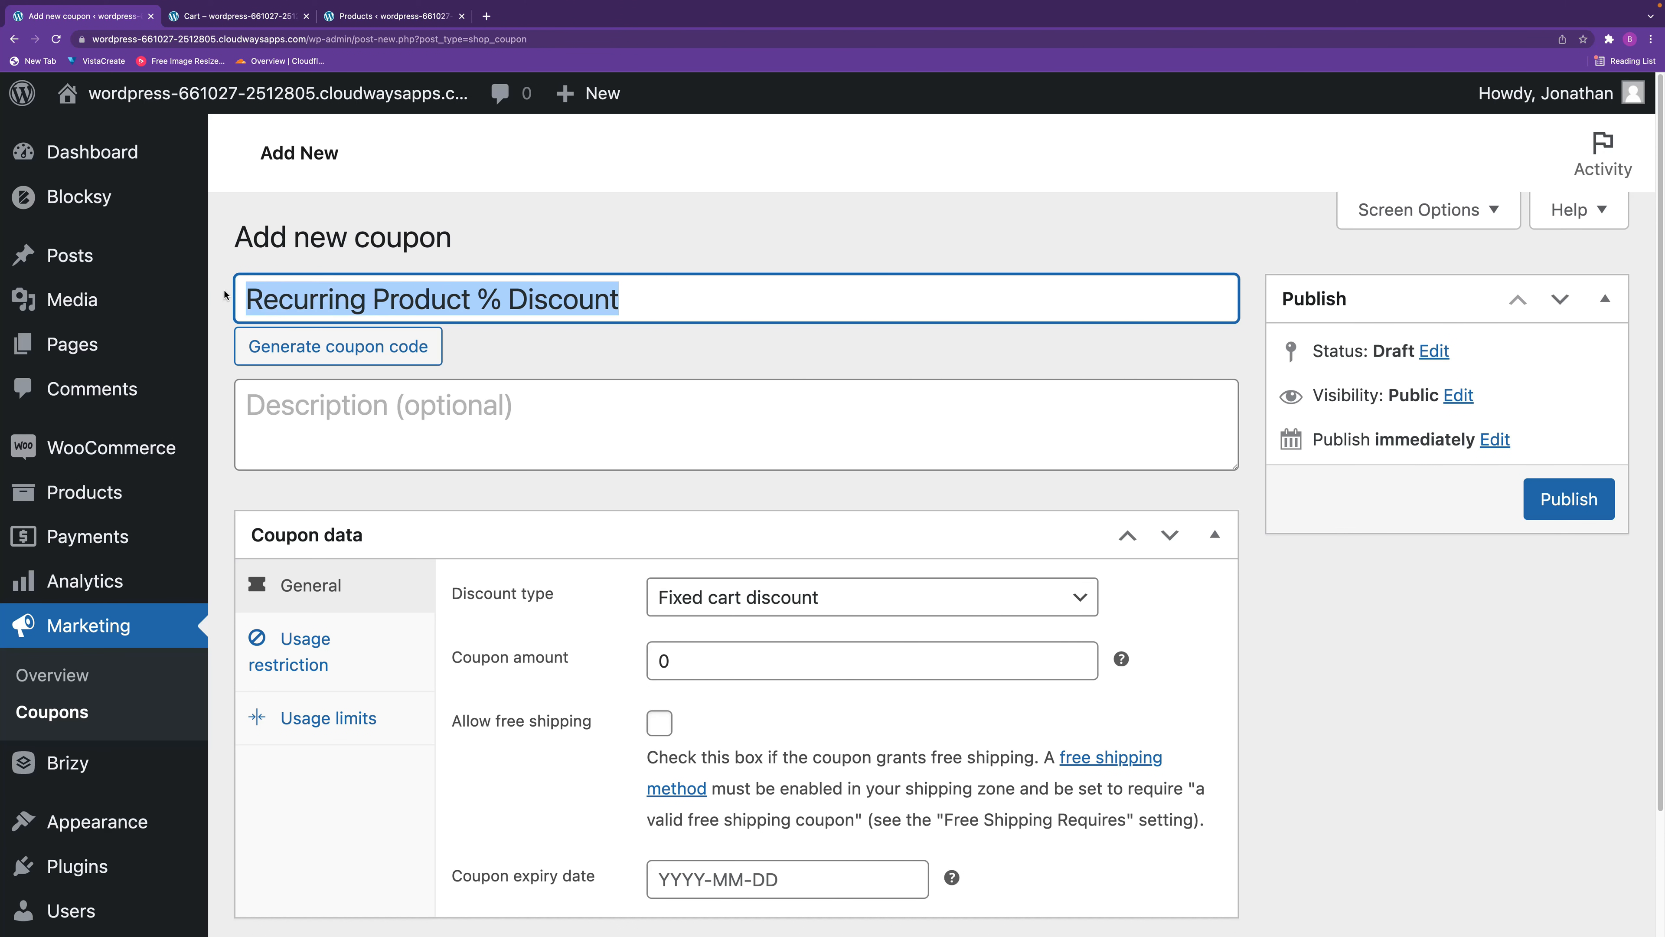
click(426, 420)
key(super+v)
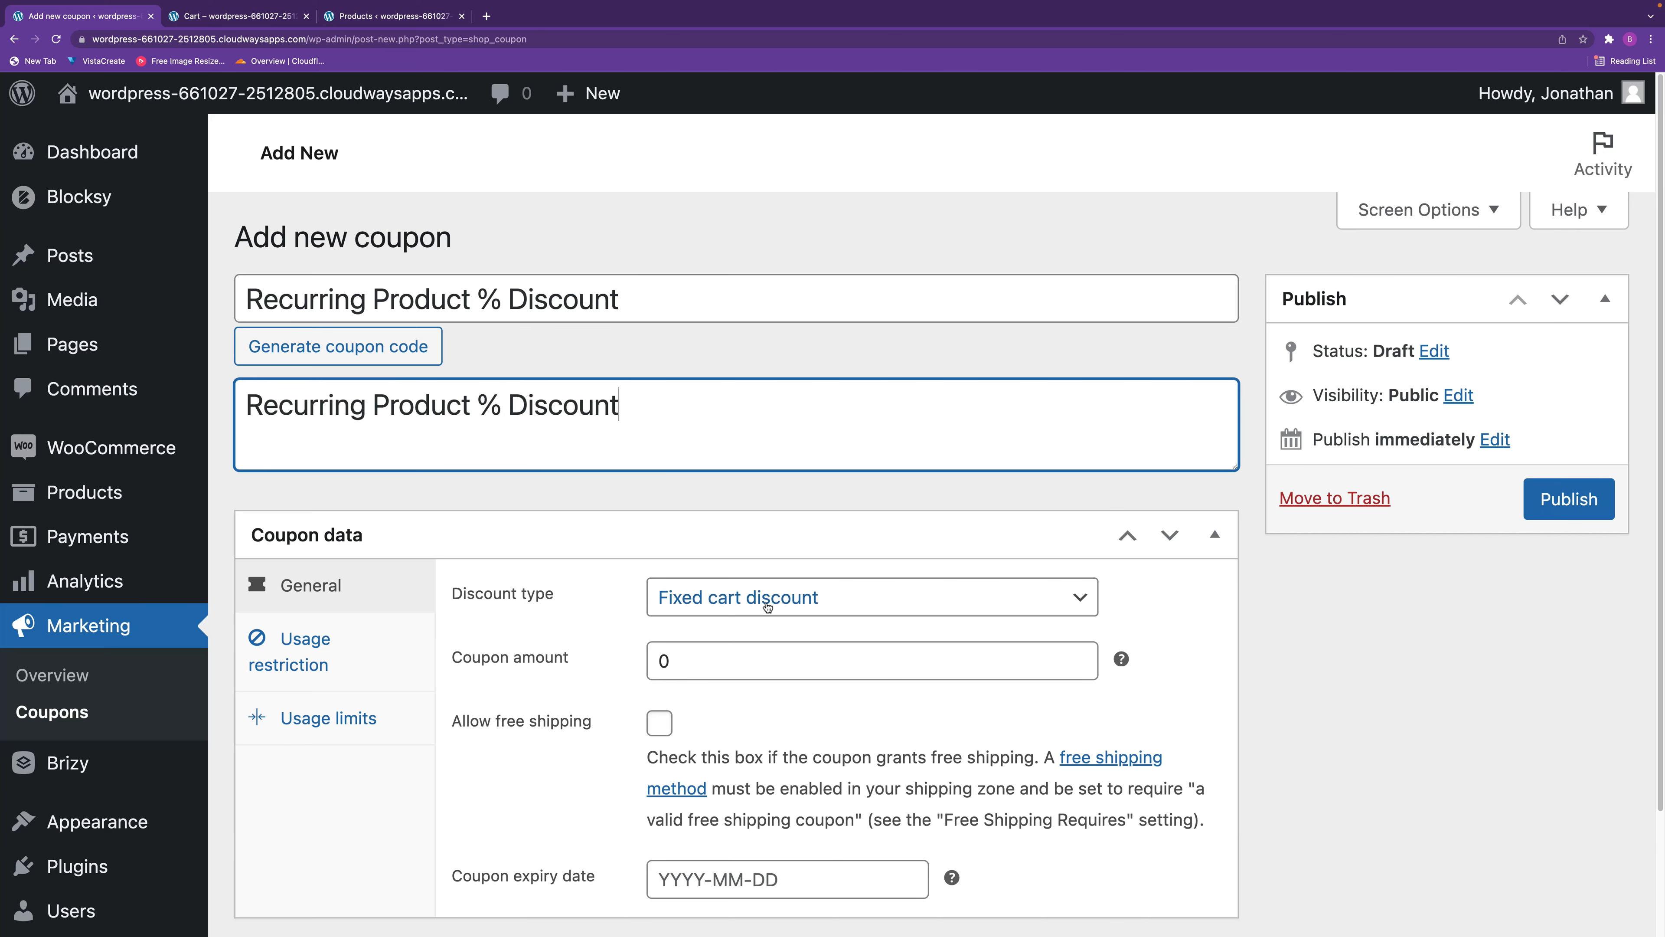
Set the coupon to a Recurring Product % Discount with an amount of 10, copy its code and publish it.
click(780, 596)
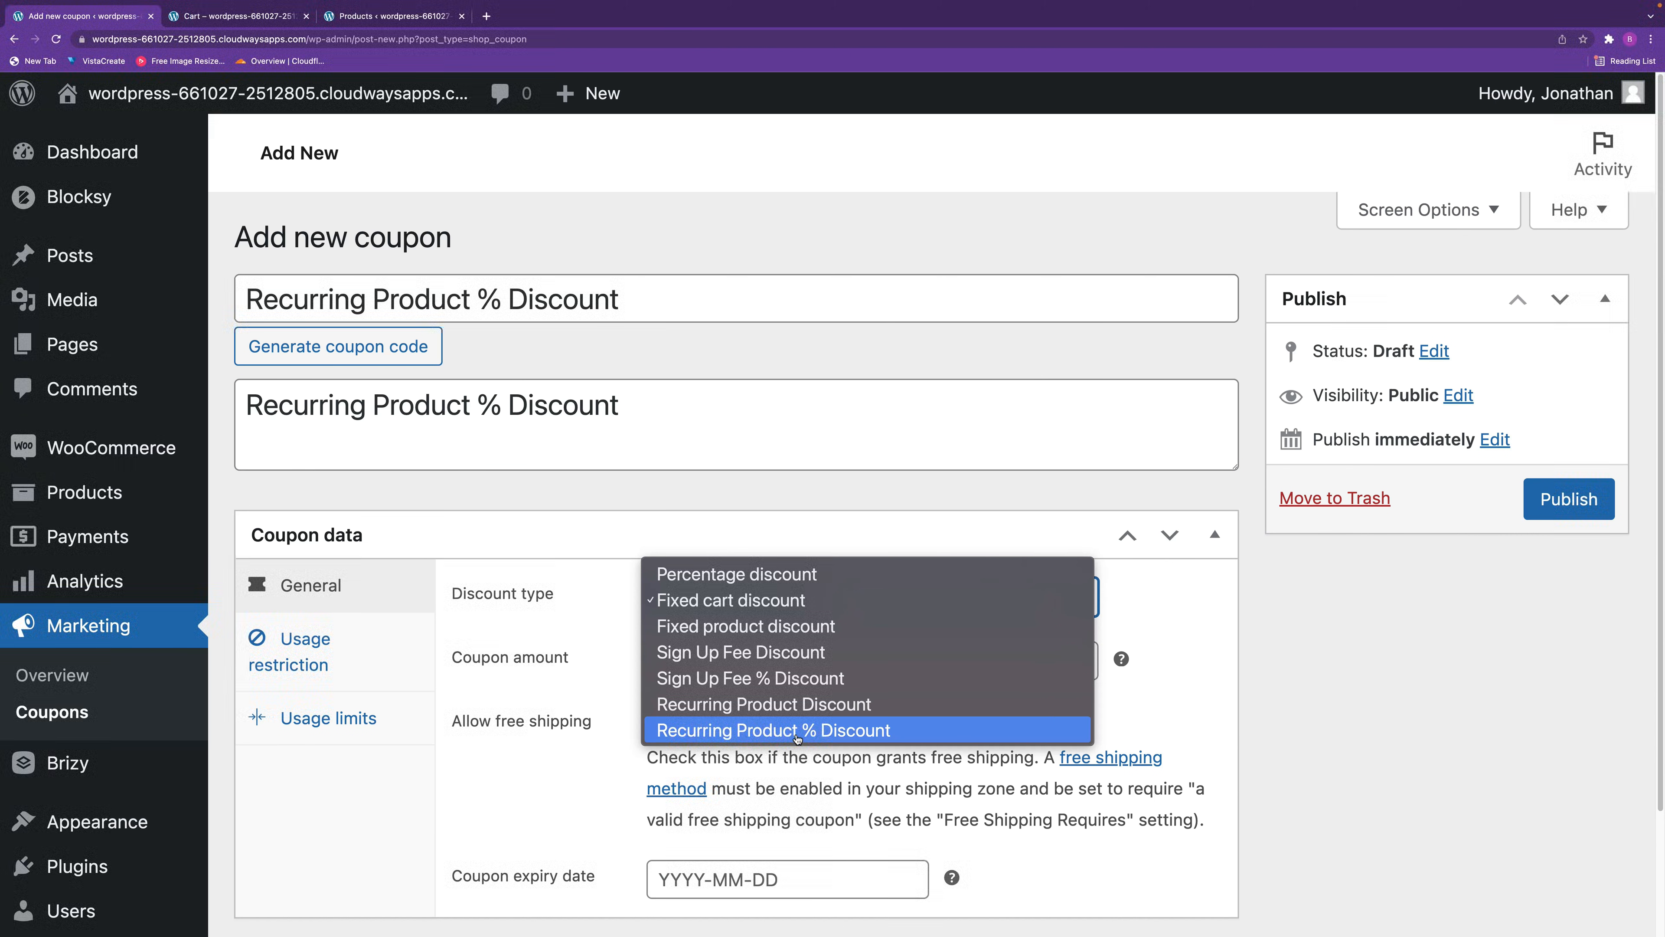
click(797, 733)
key(Tab)
text(10)
click(1143, 717)
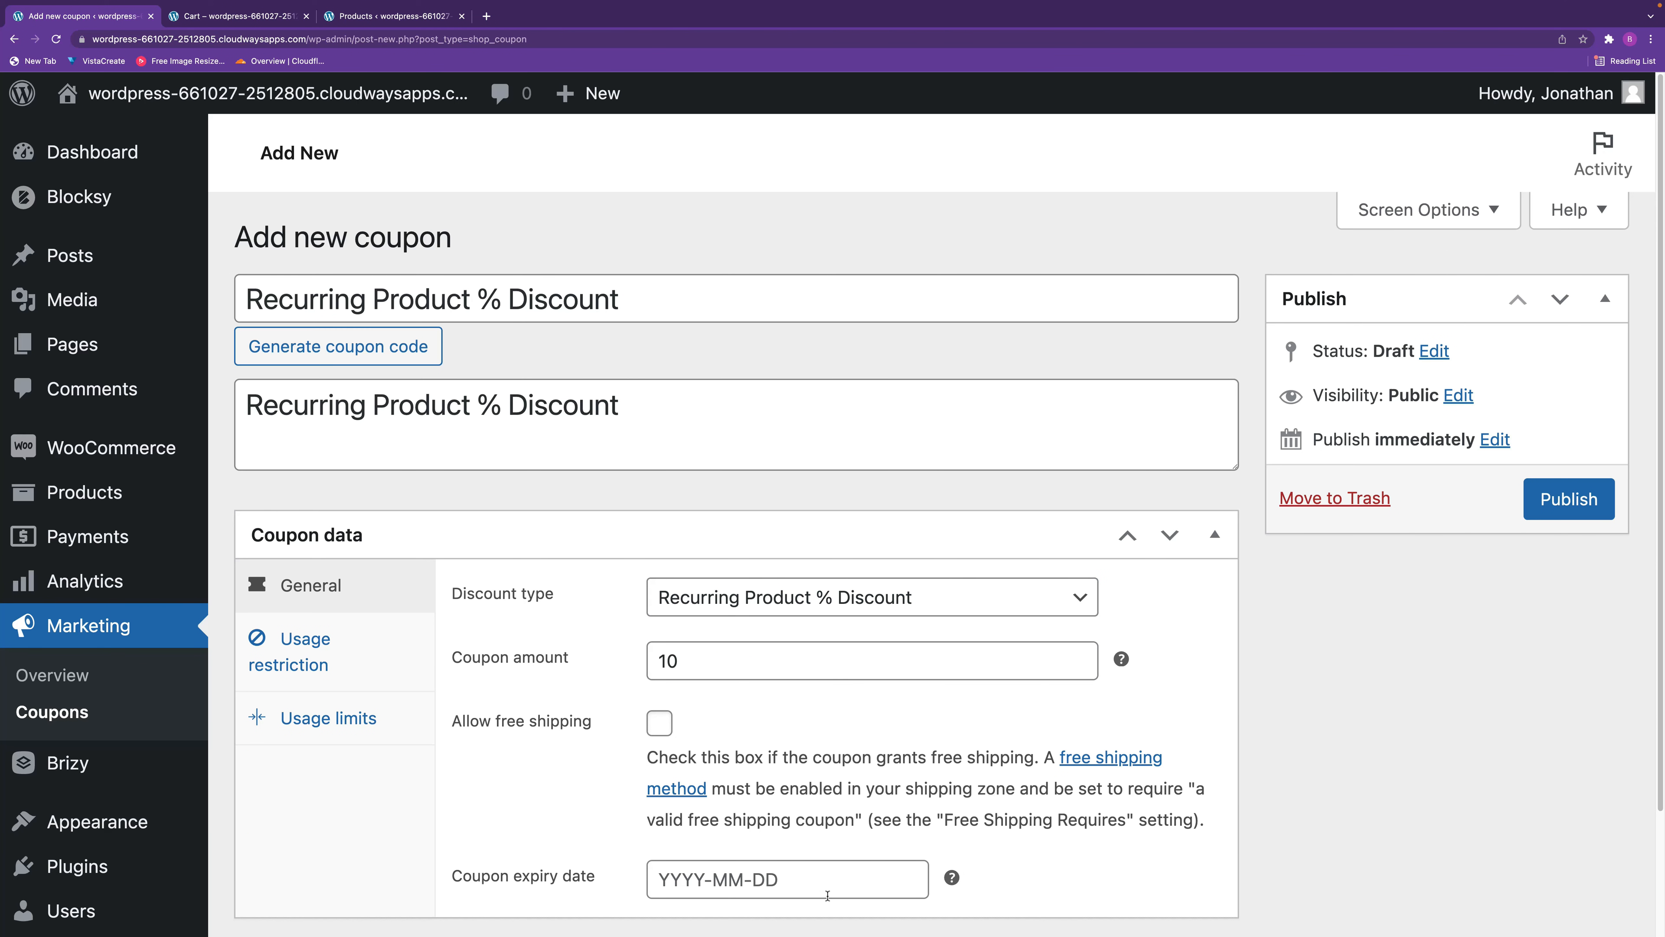
drag(624, 301, 192, 290)
key(ctrl+c)
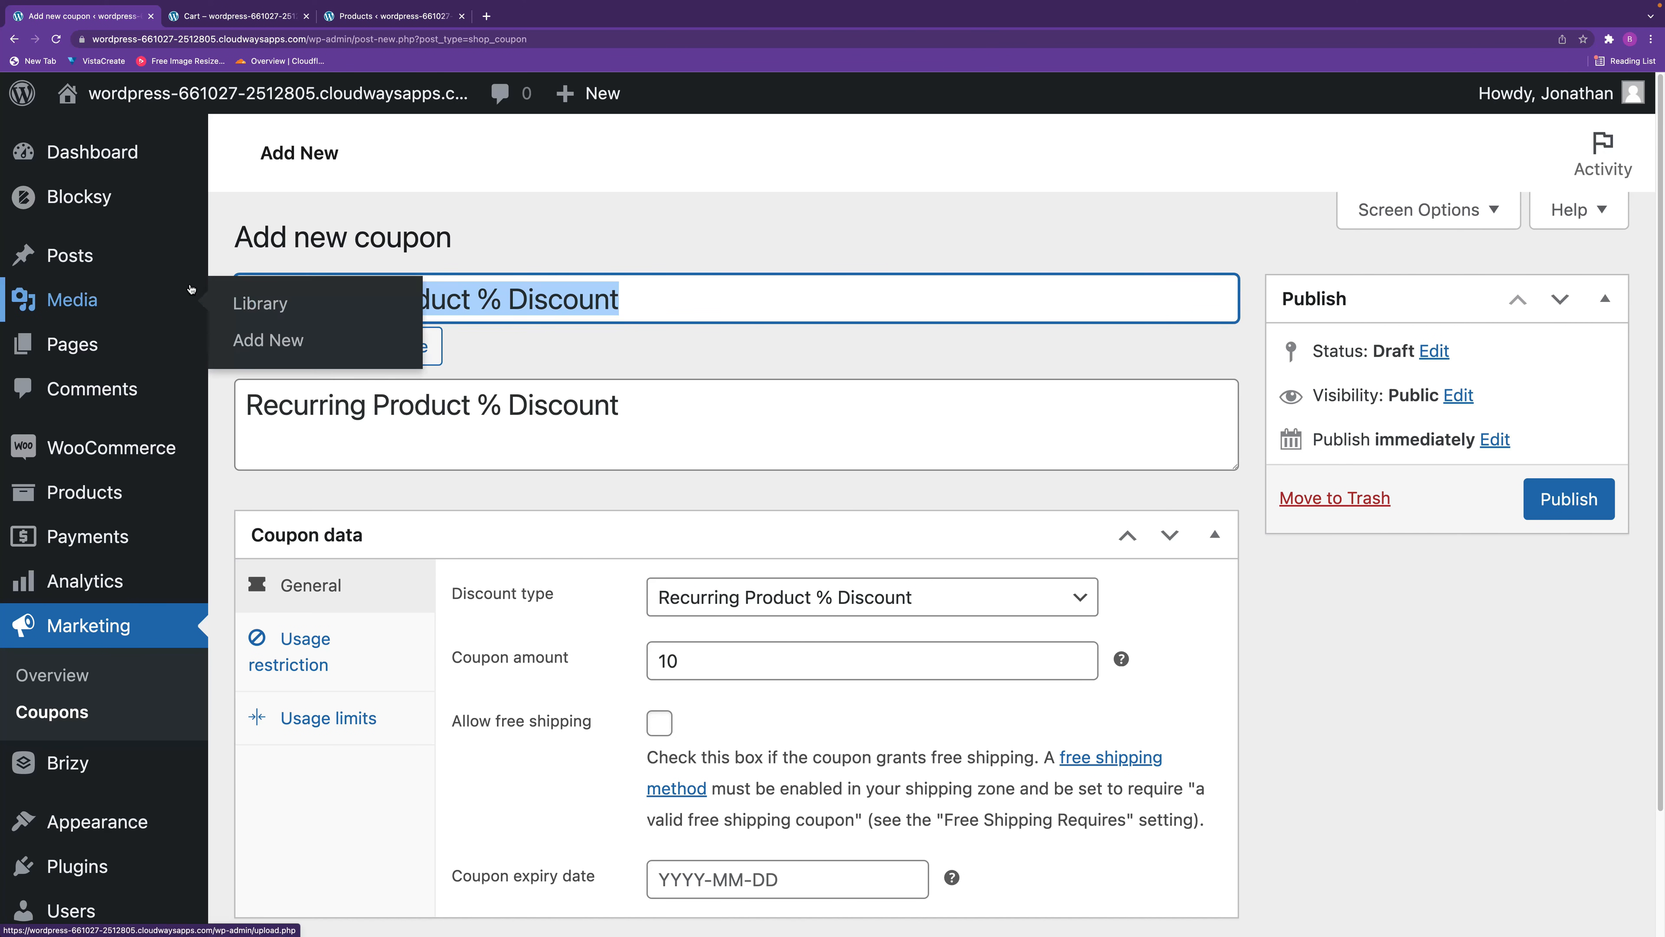
click(1569, 499)
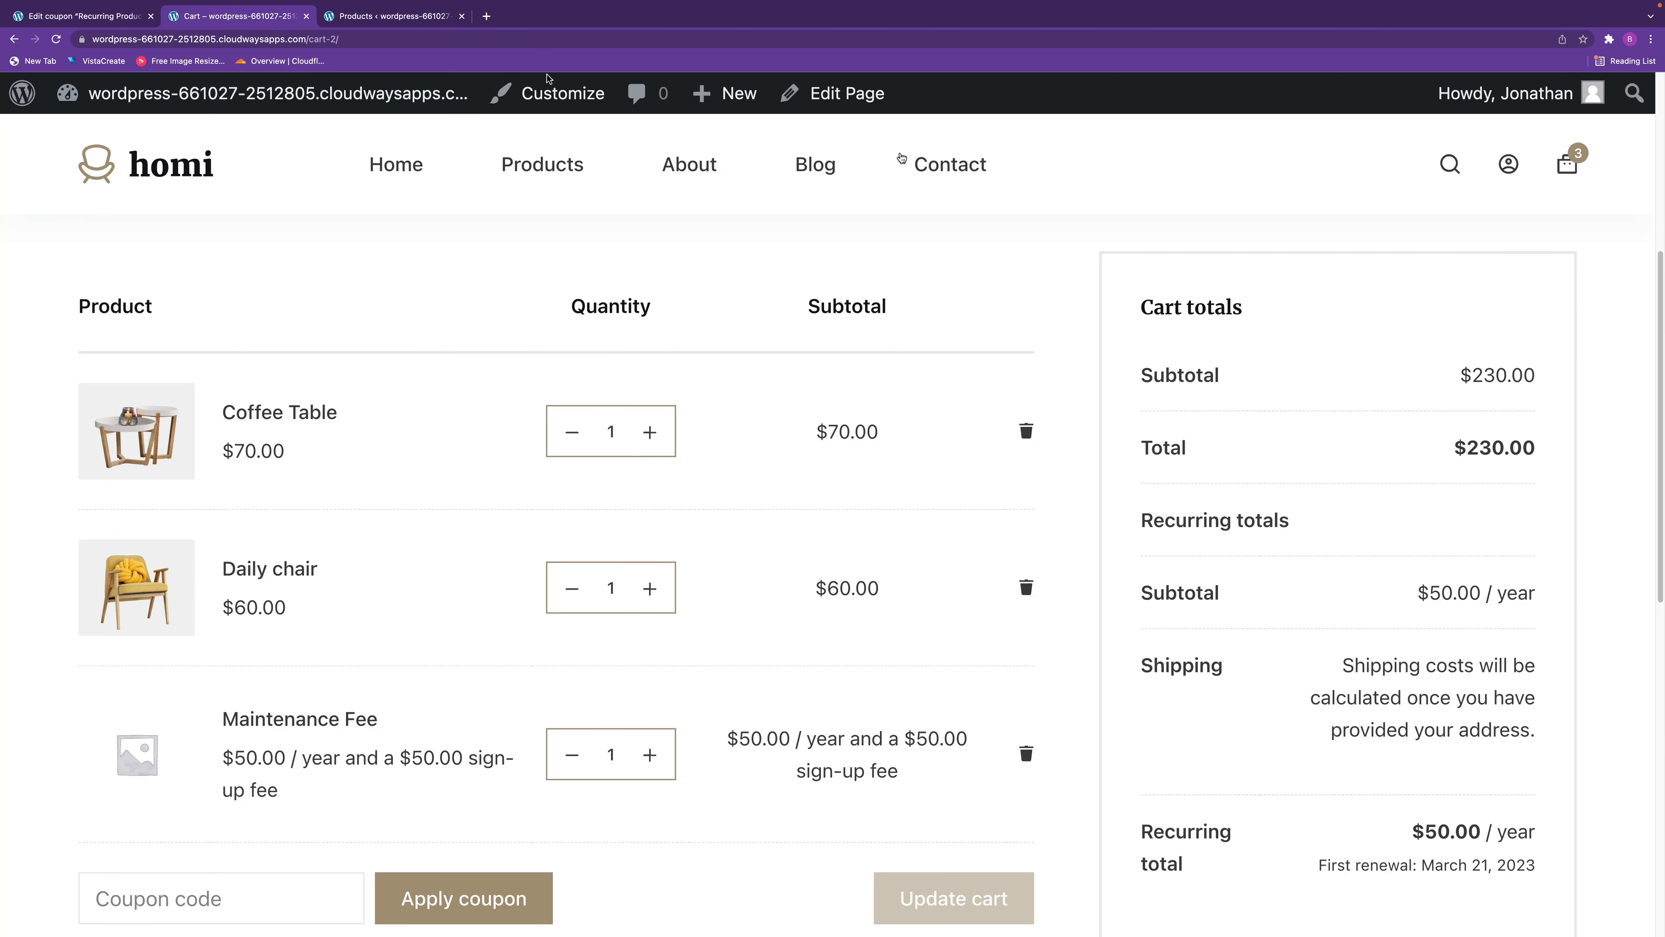
In the store's cart, apply the copied "Recurring Product % Discount" coupon code.
click(275, 16)
scroll(524, 787, down, 1)
click(236, 891)
key(ctrl+v)
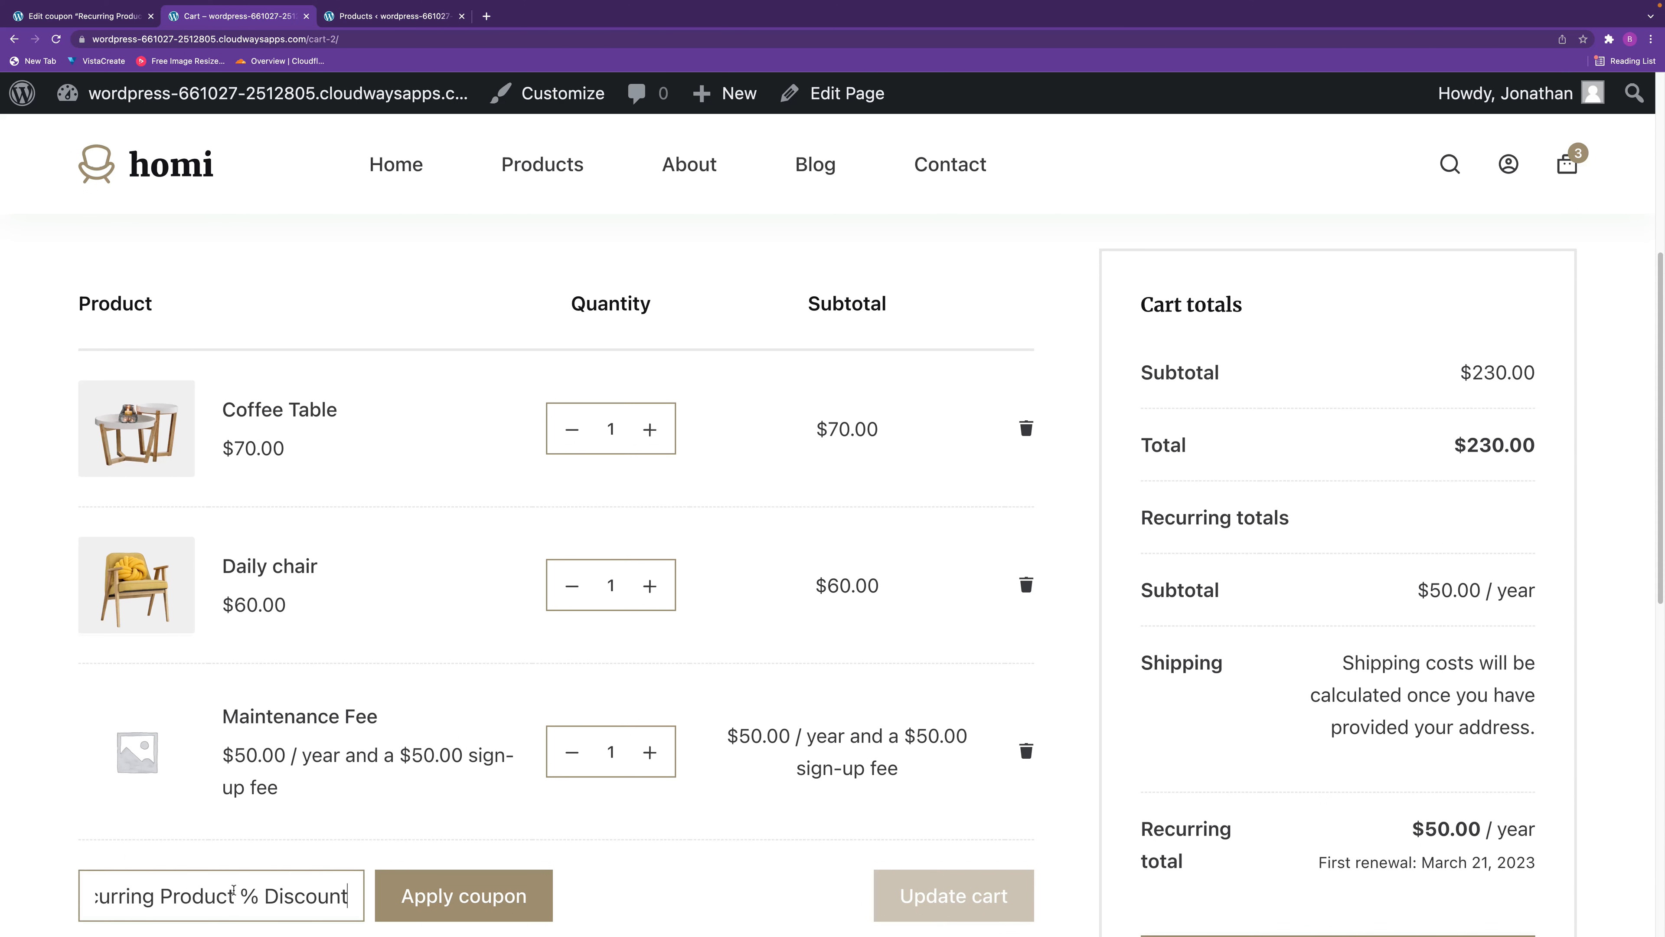
click(479, 902)
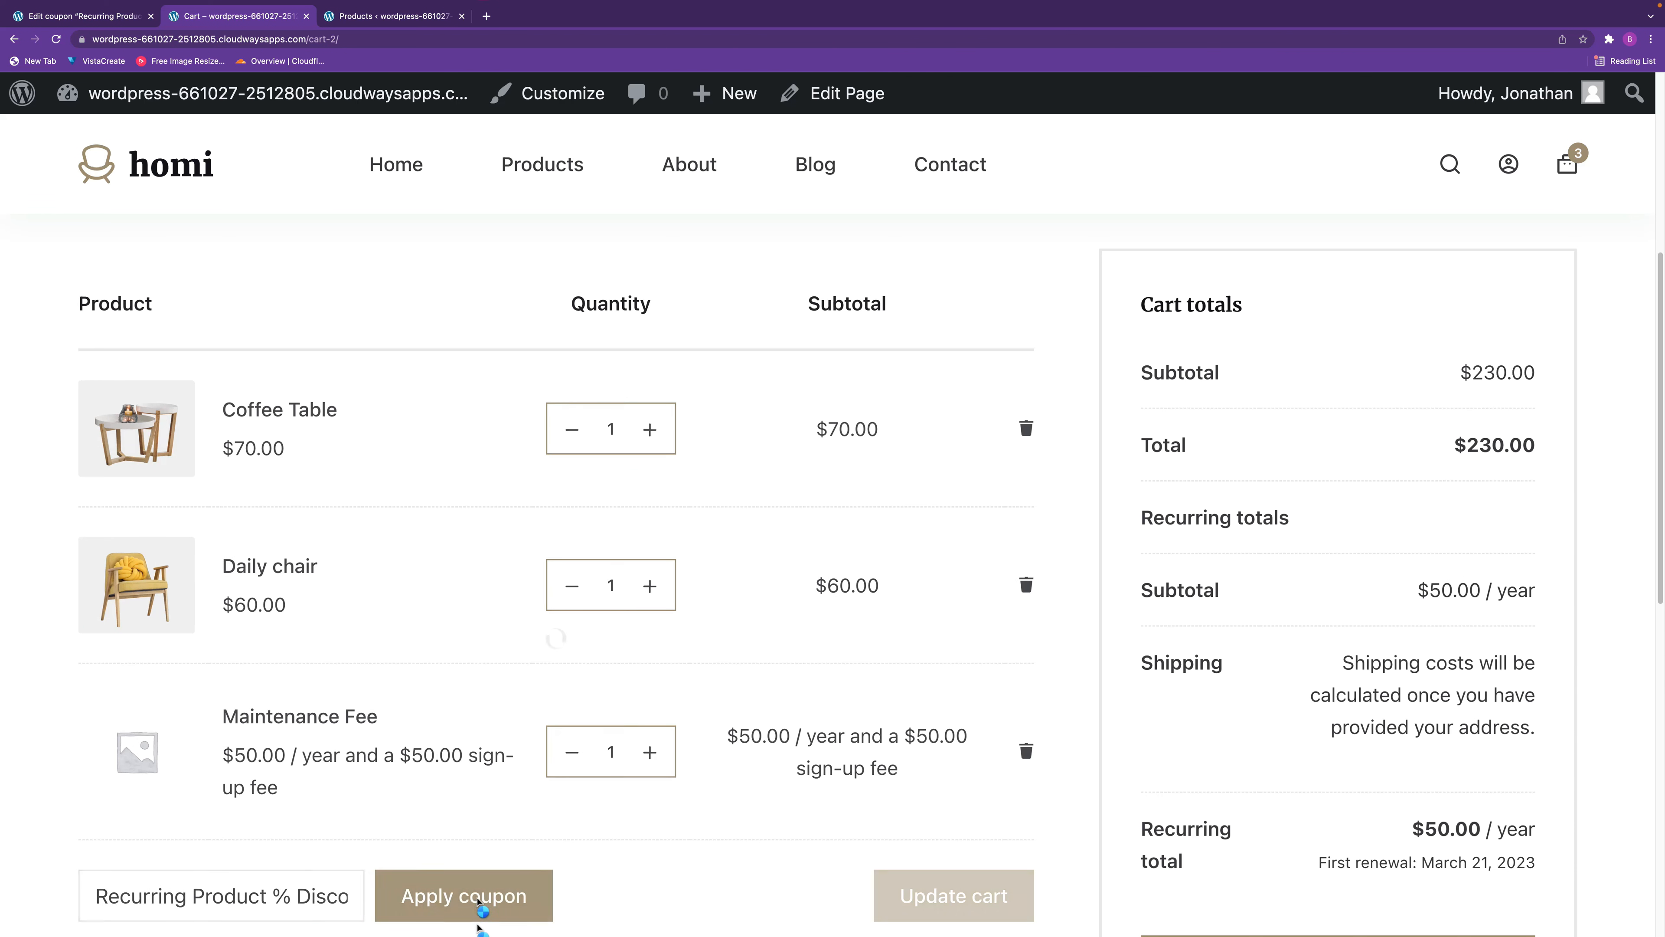
Examine how the percentage recurring product coupon affects the cart total and the recurring total.
scroll(1409, 839, down, 3)
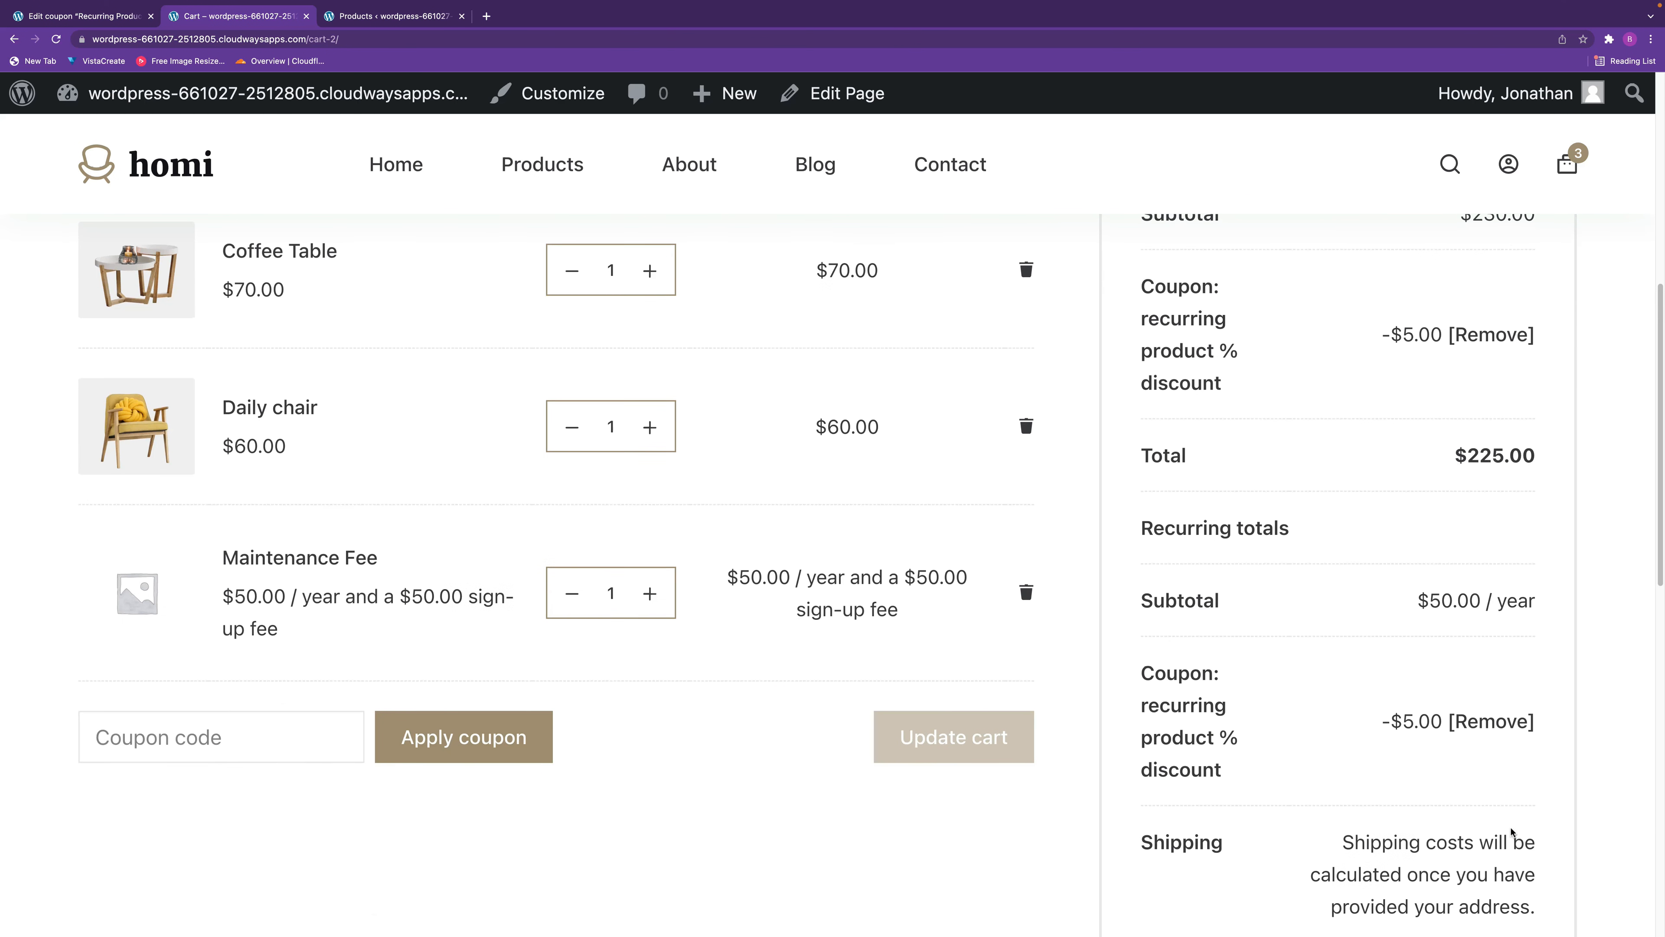
scroll(1511, 813, down, 2)
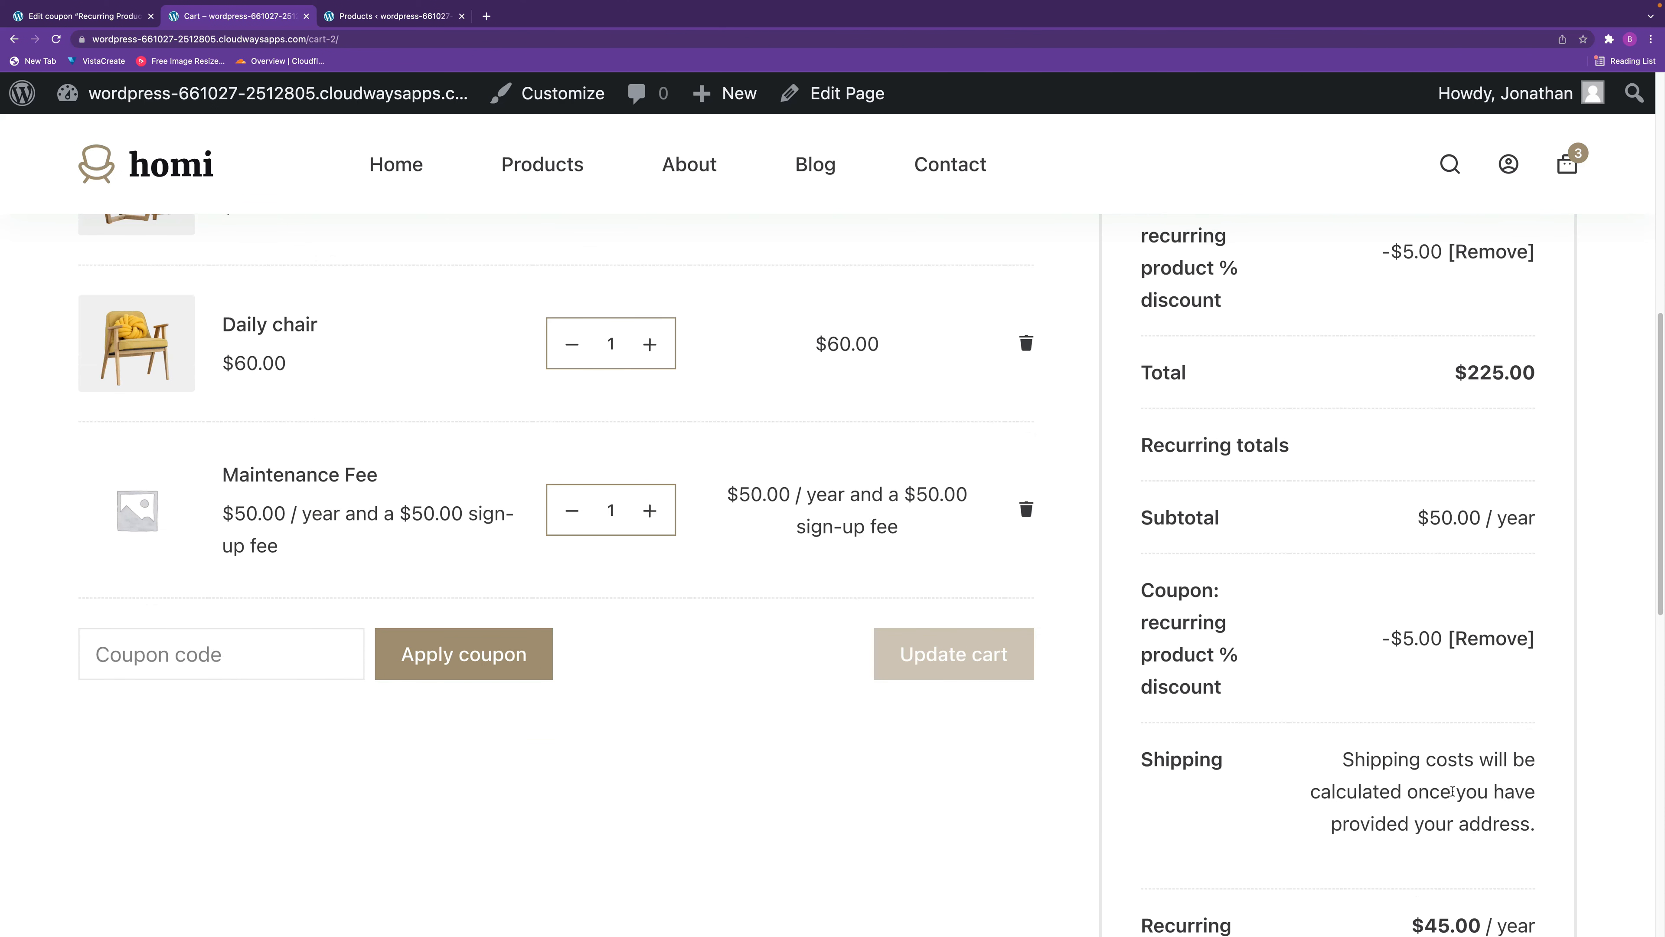
scroll(1379, 723, down, 1)
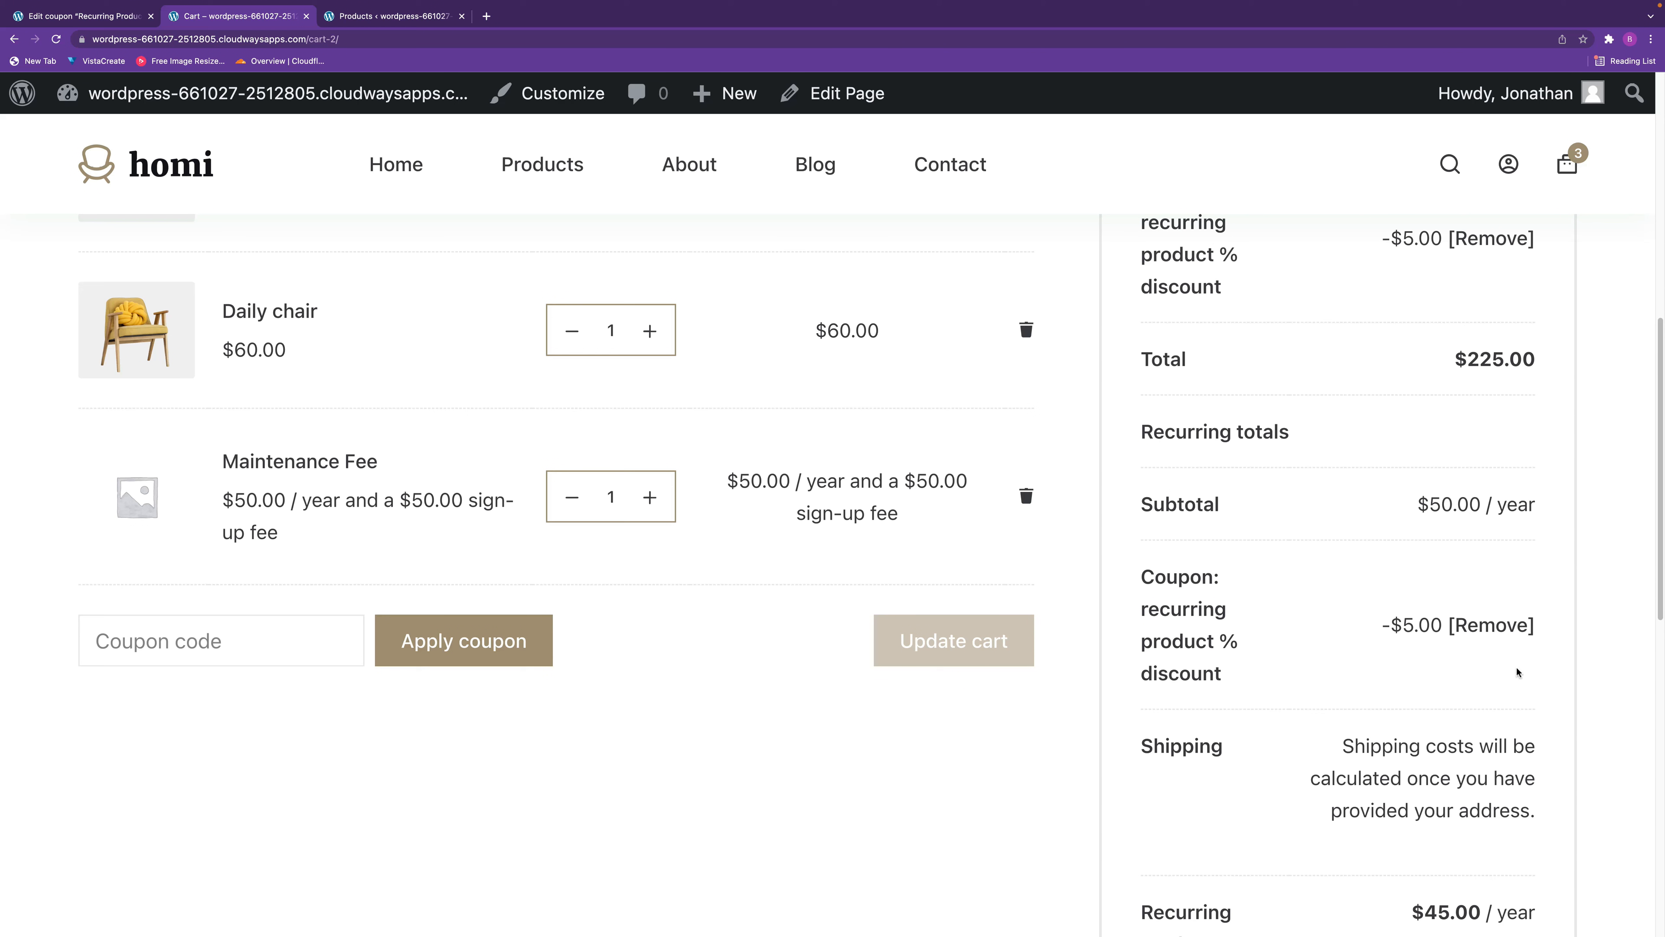
scroll(1536, 701, down, 2)
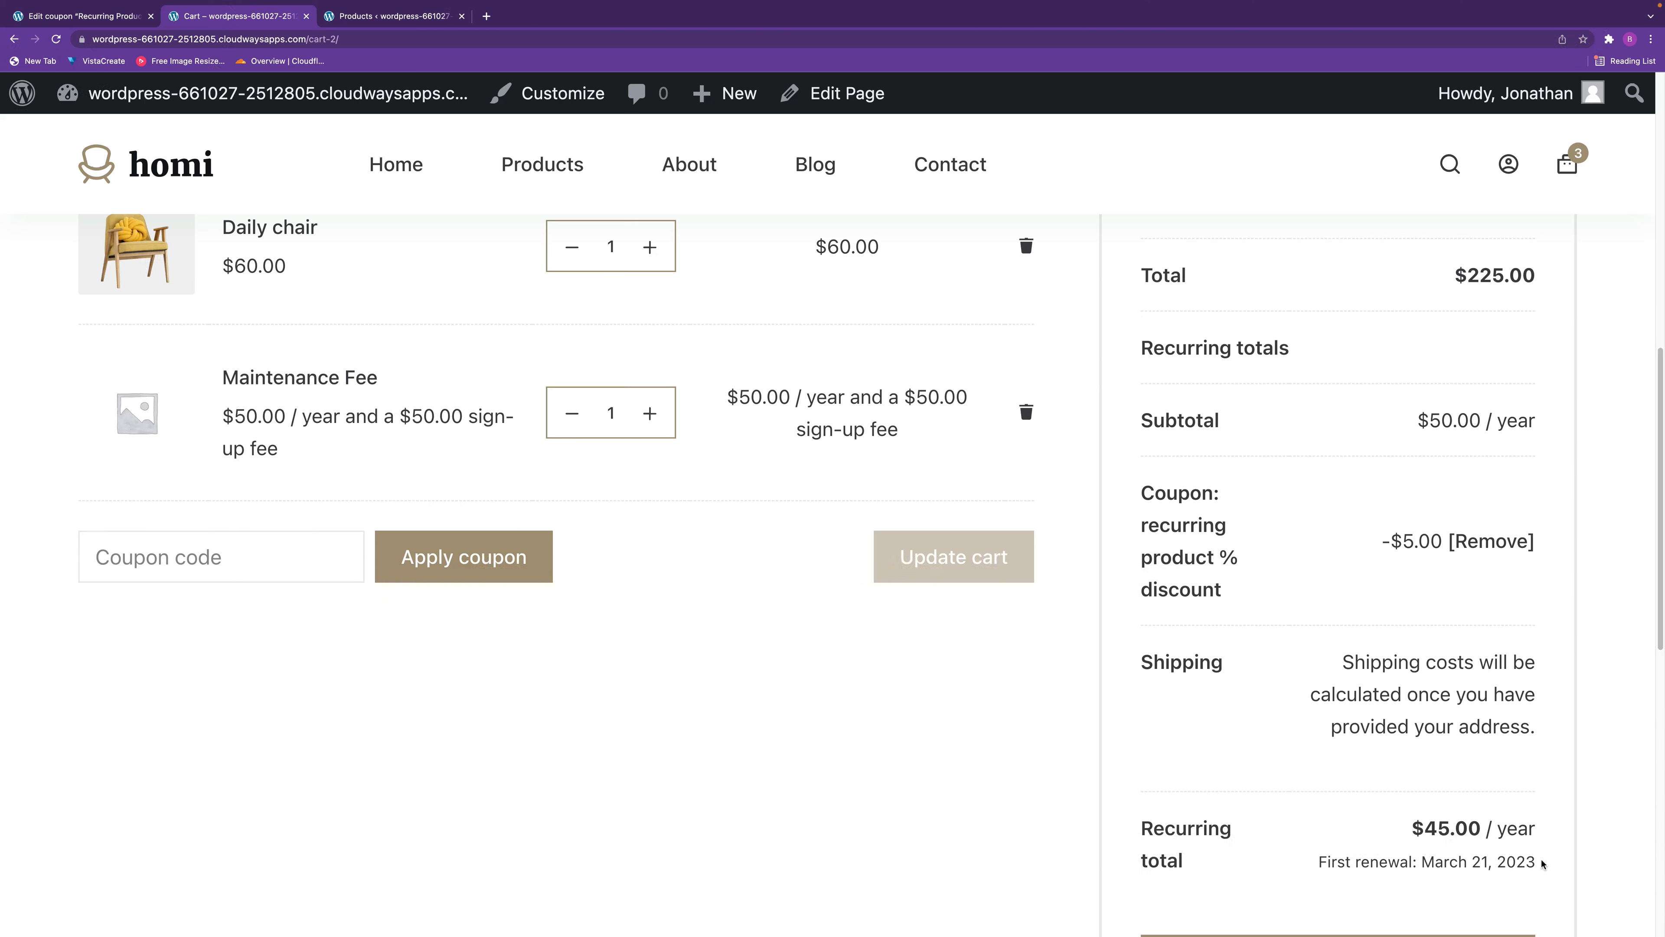
scroll(1663, 552, up, 2)
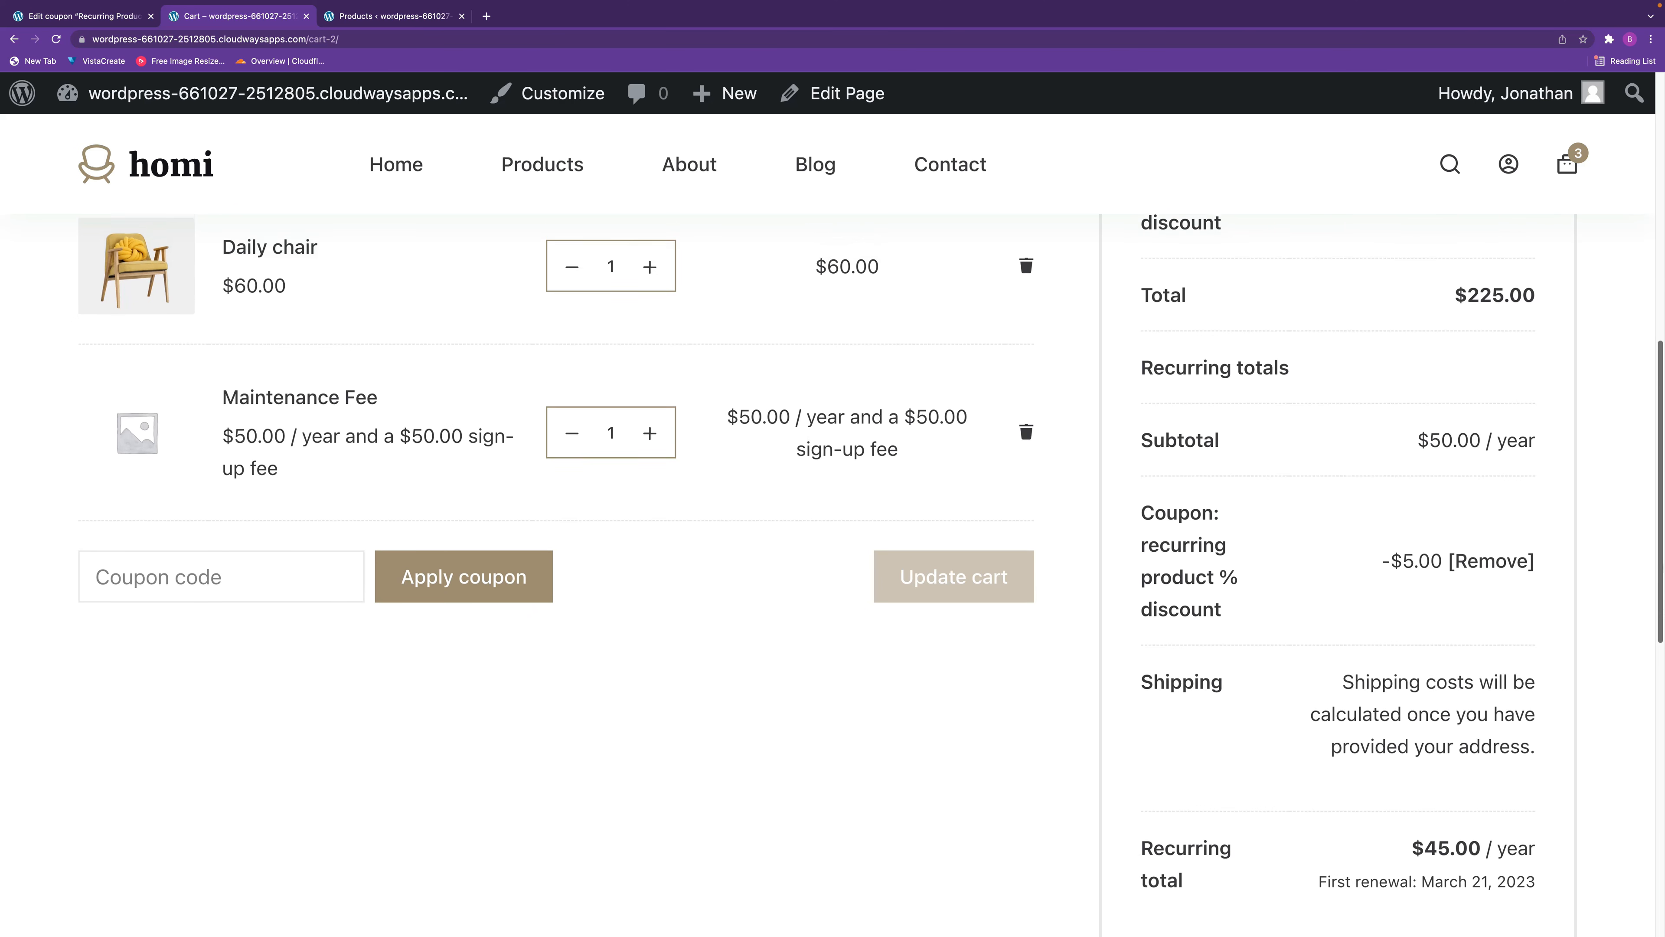
scroll(1662, 553, up, 3)
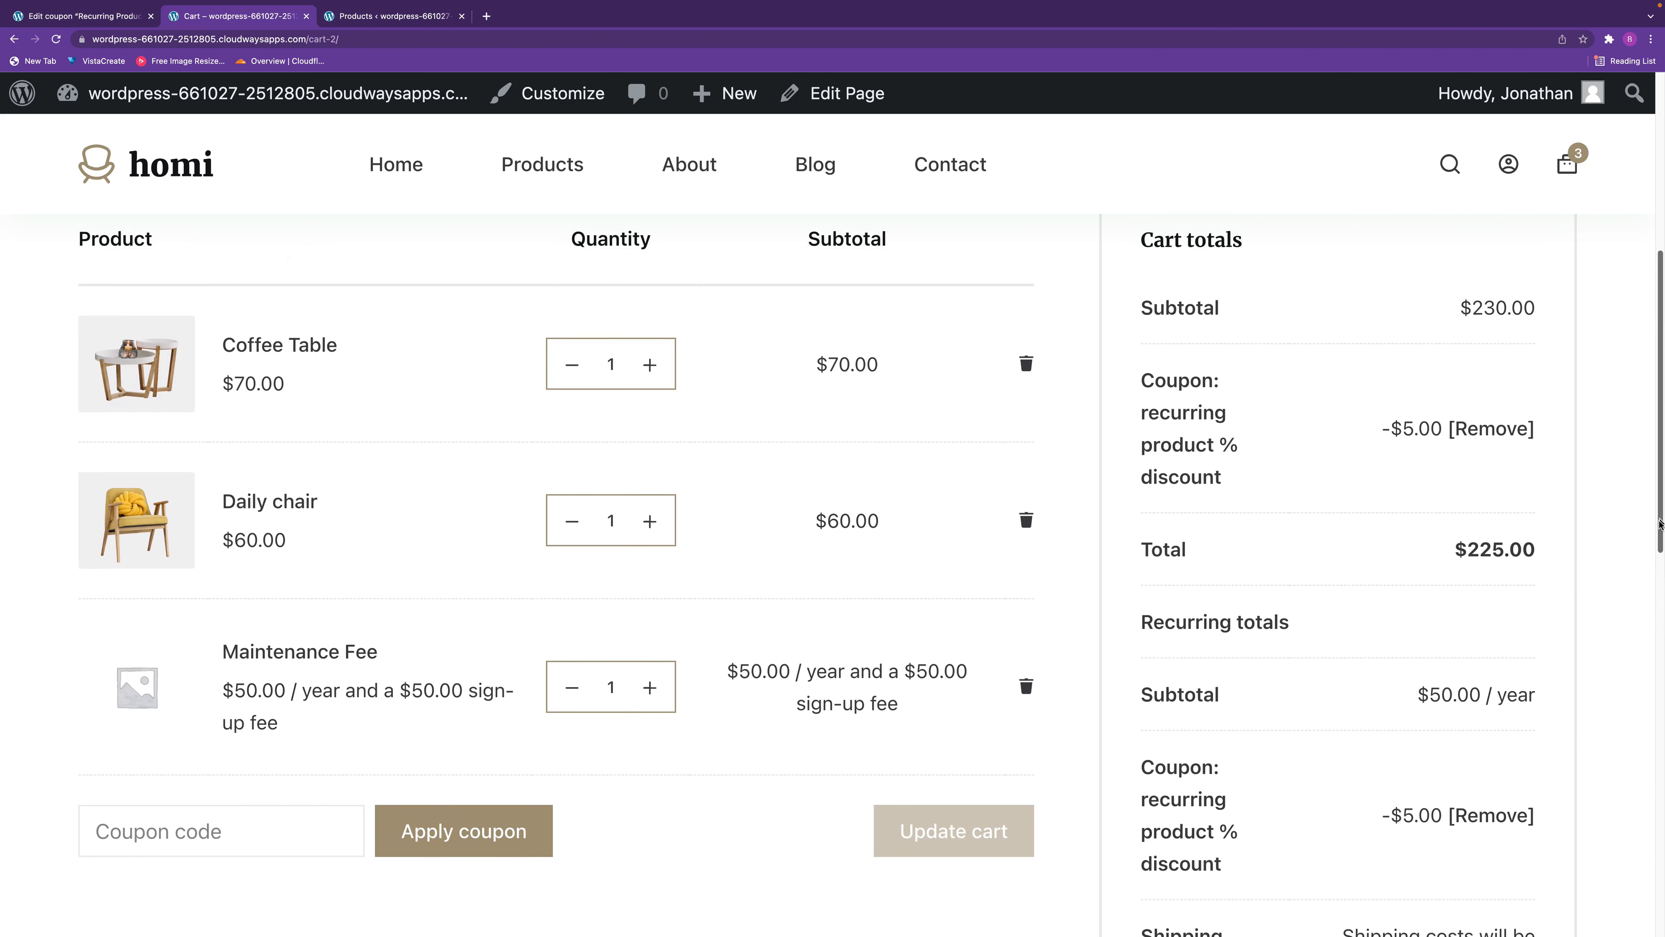
scroll(1656, 531, down, 2)
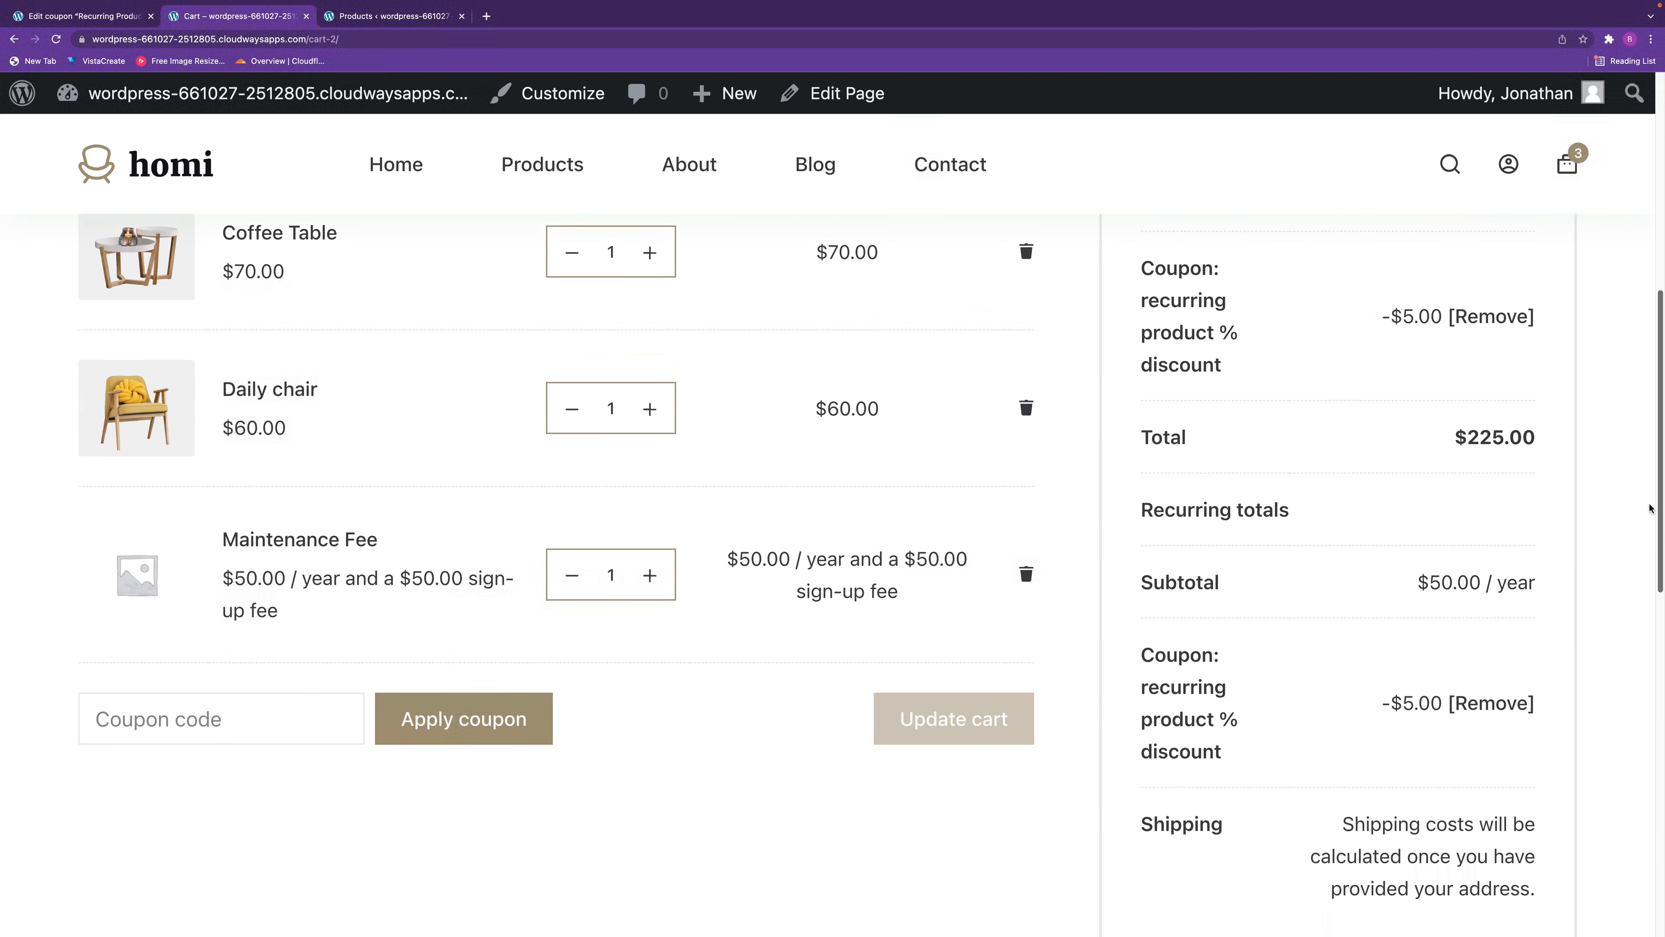
scroll(1647, 492, up, 3)
scroll(1647, 491, up, 1)
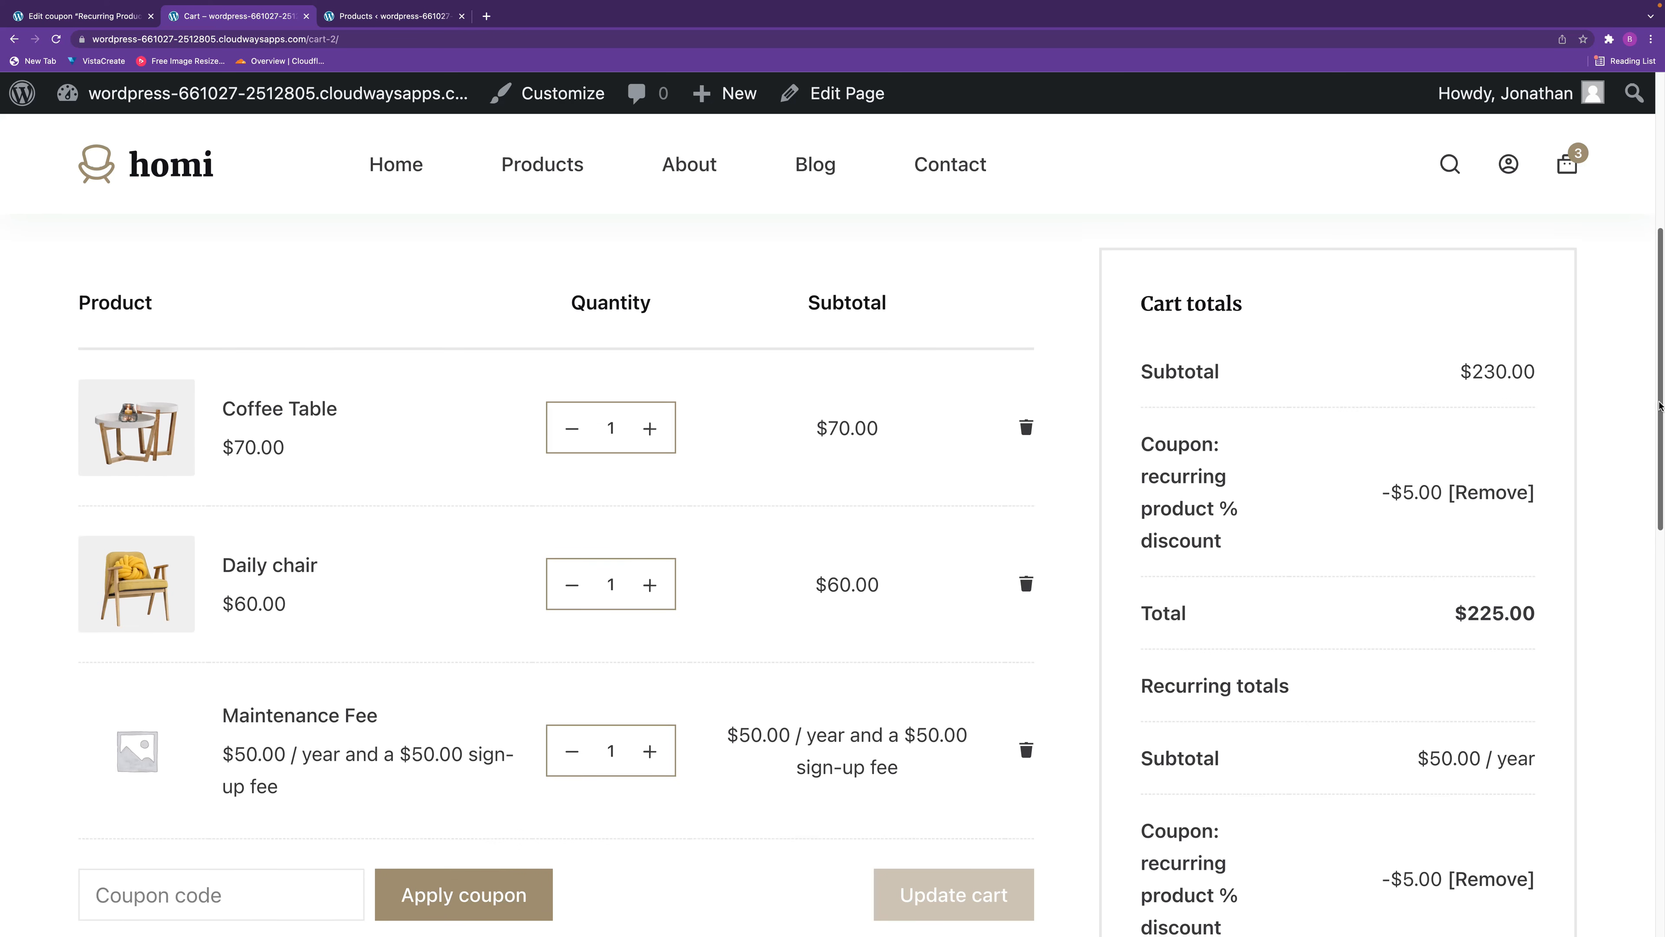
scroll(1639, 479, down, 6)
scroll(1620, 568, down, 1)
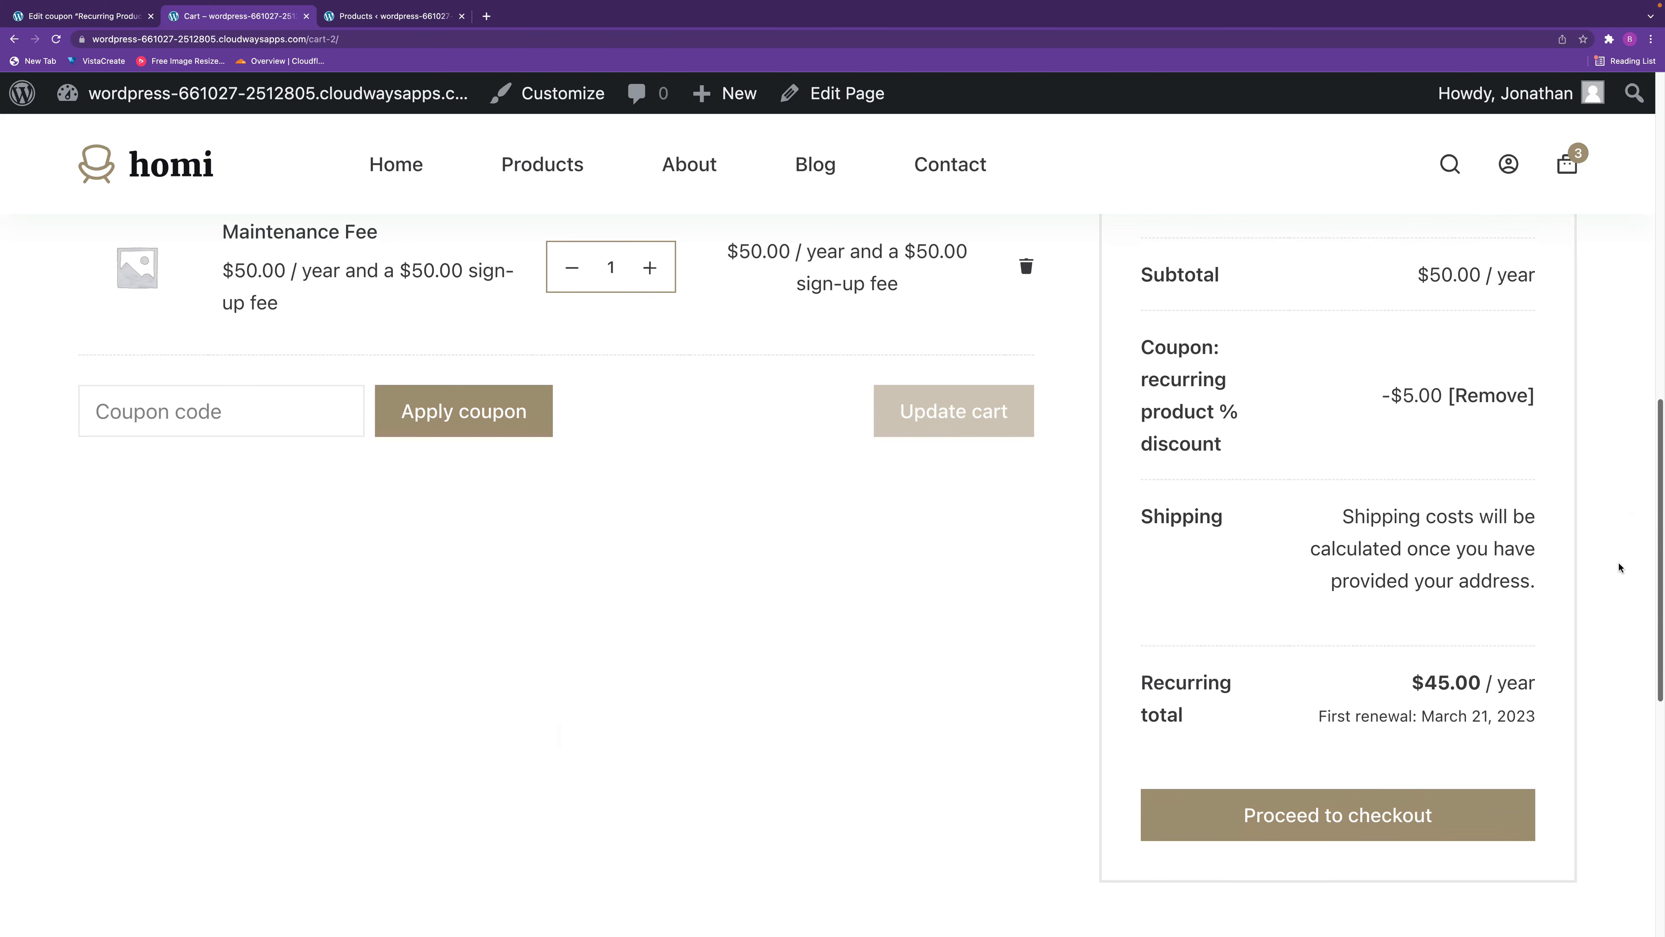
scroll(1639, 551, up, 13)
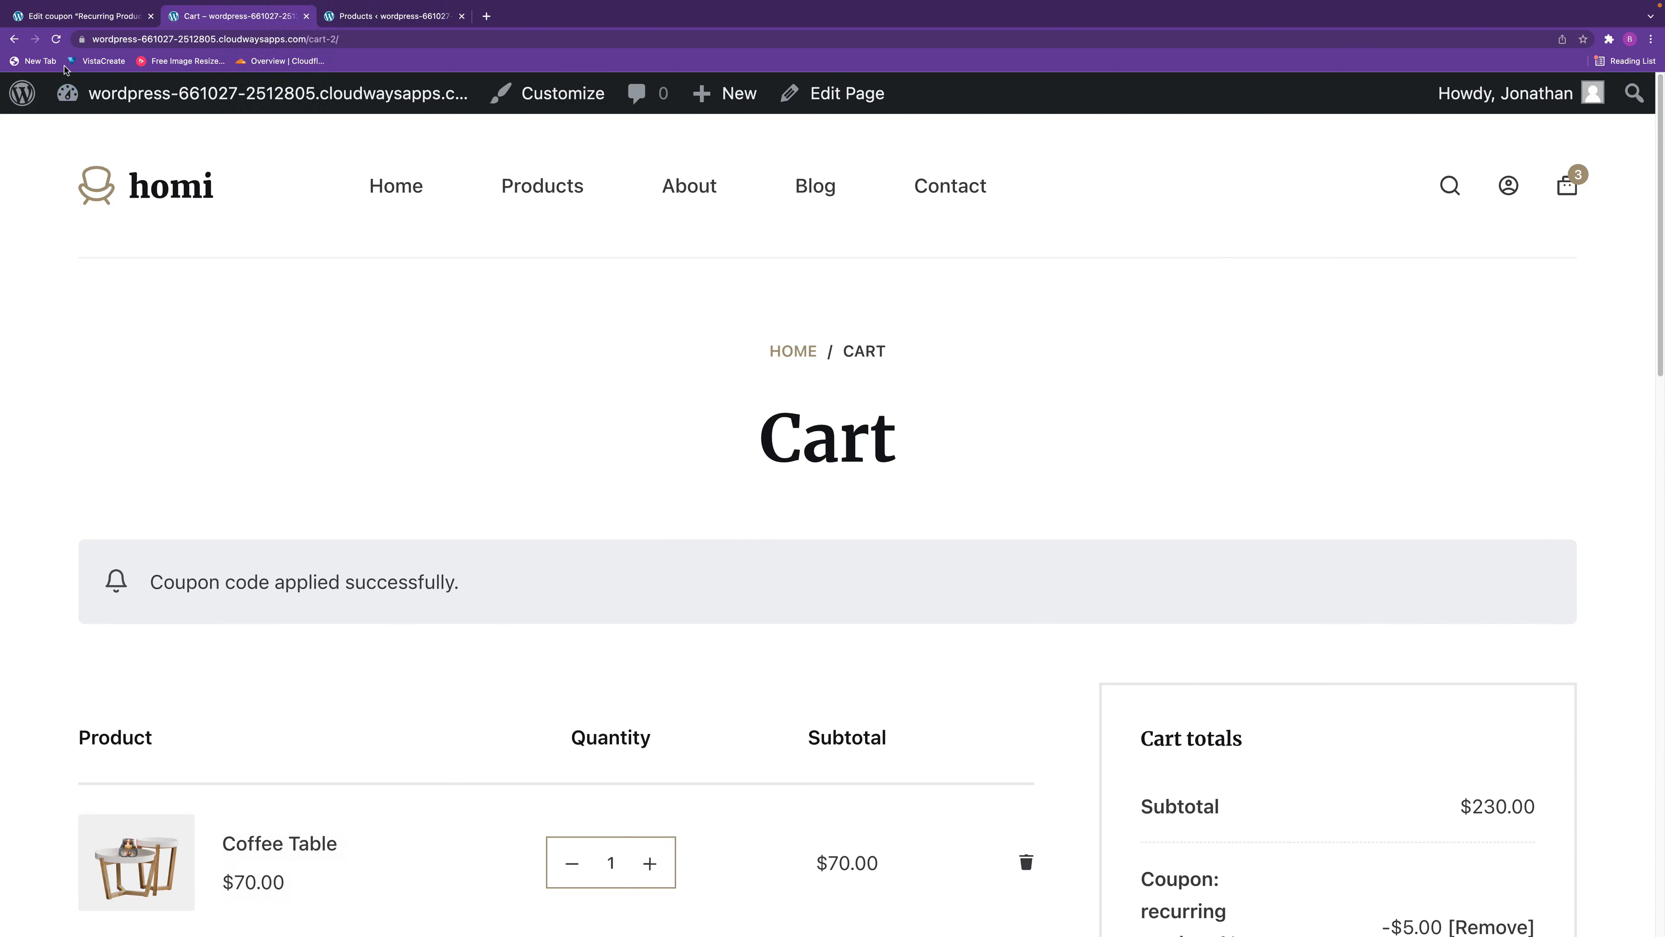
Open the recurring product % discount coupon from the coupon list, set its amount to 15 and update it.
click(86, 24)
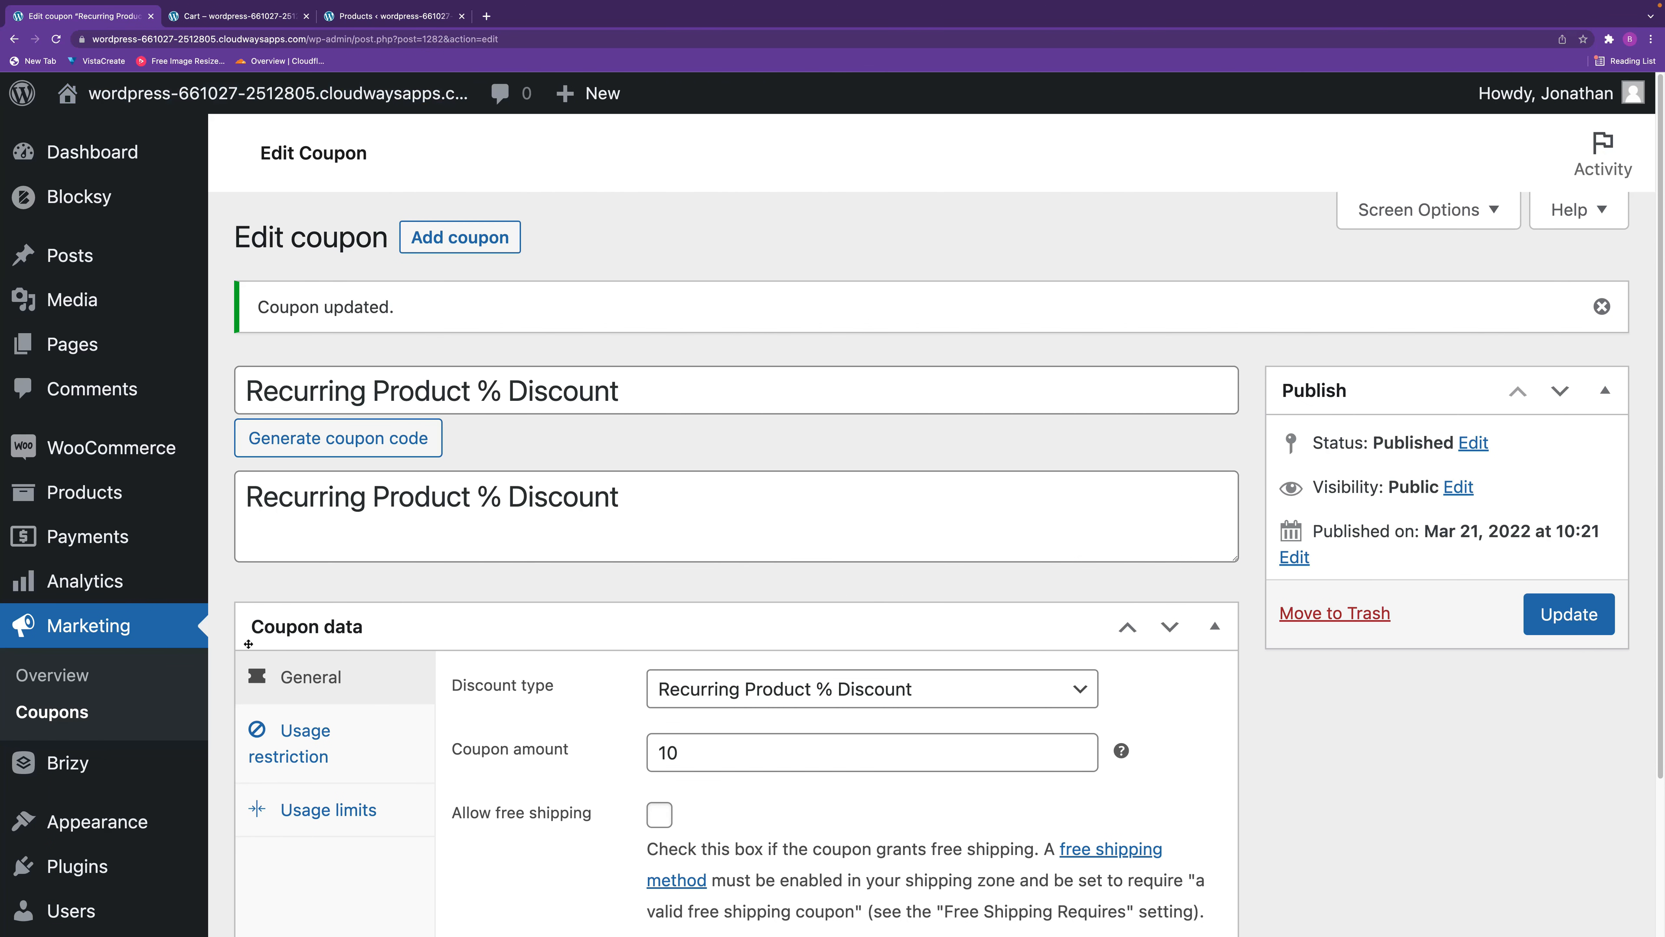
click(65, 717)
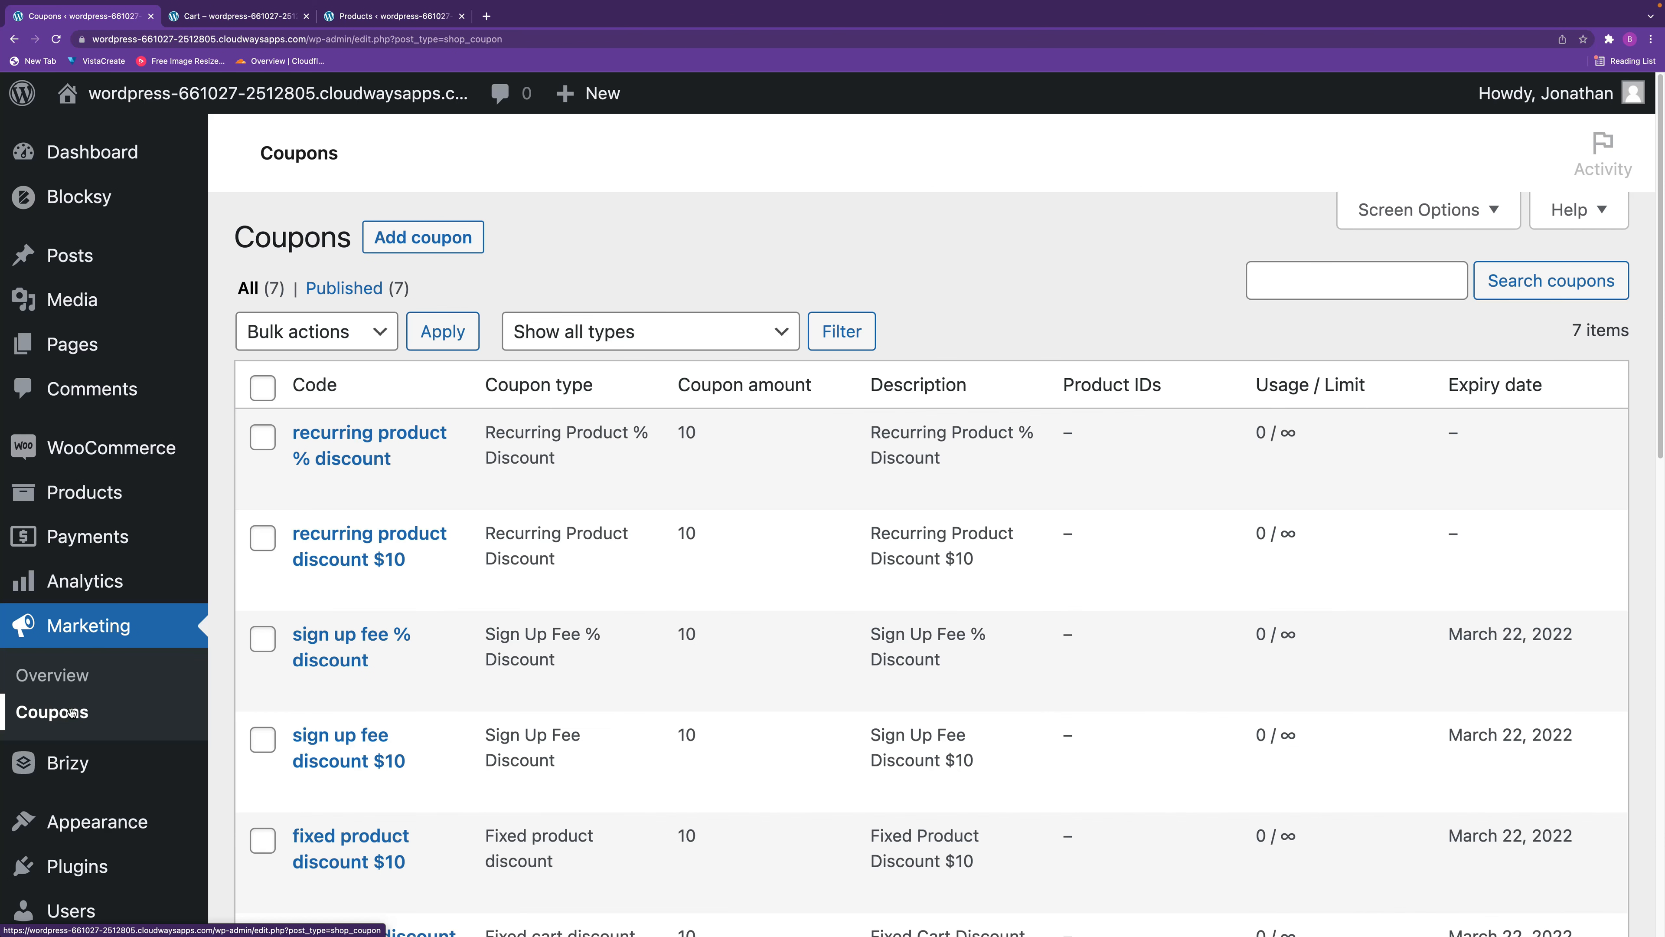
scroll(695, 683, down, 5)
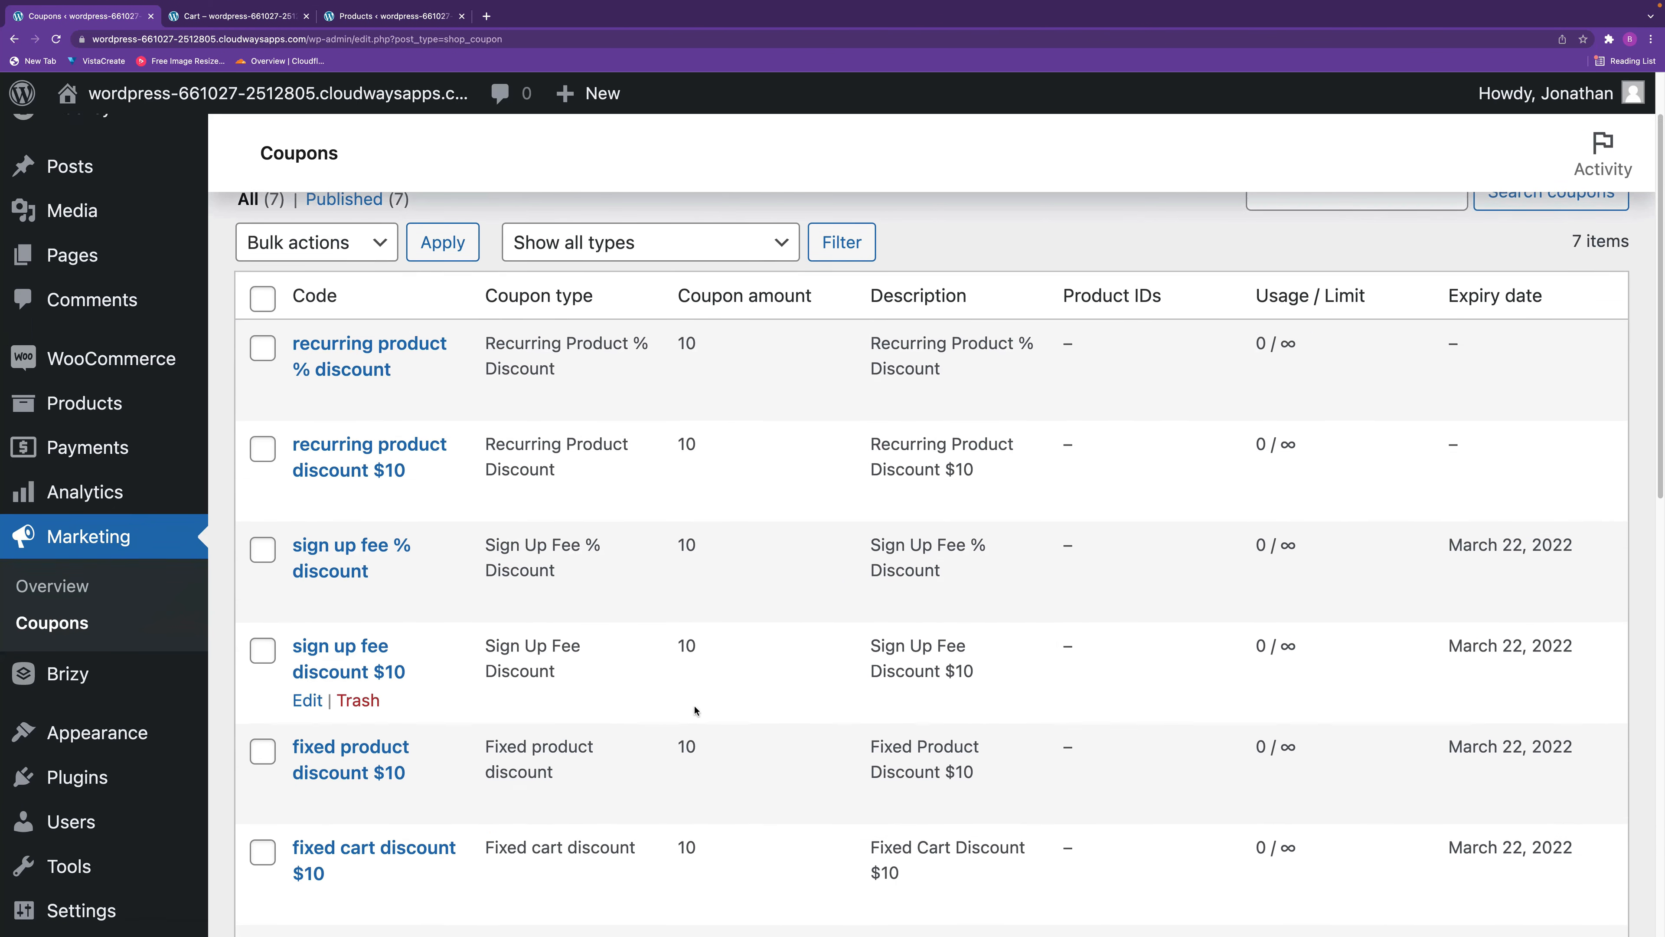
scroll(728, 725, down, 1)
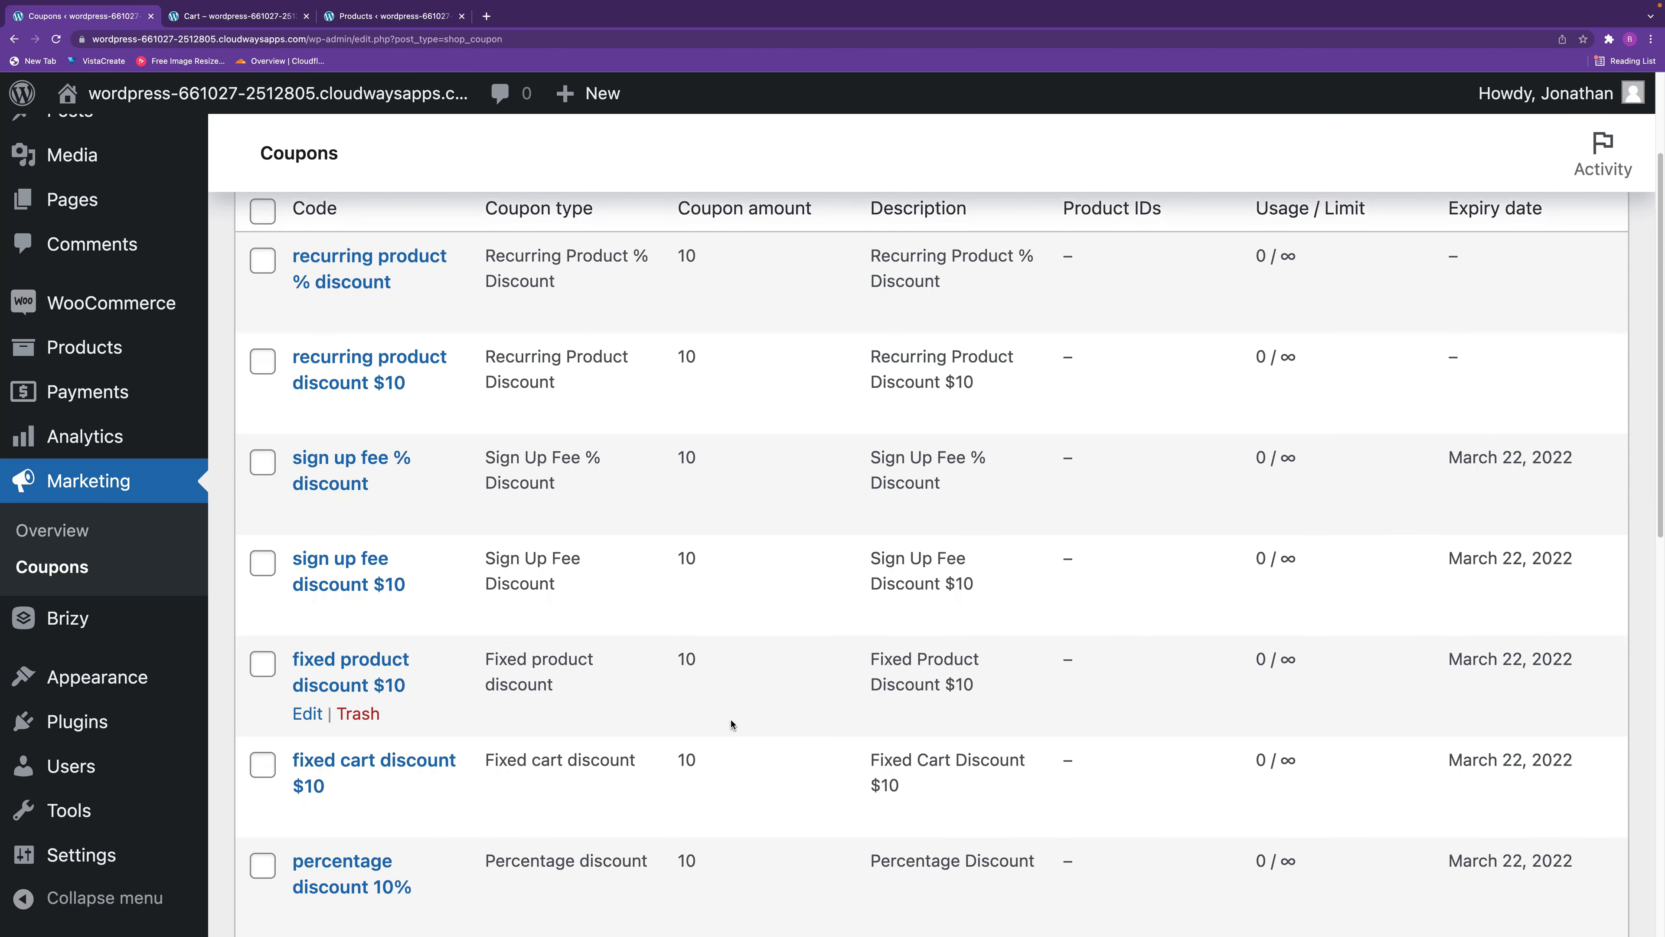
scroll(731, 723, up, 2)
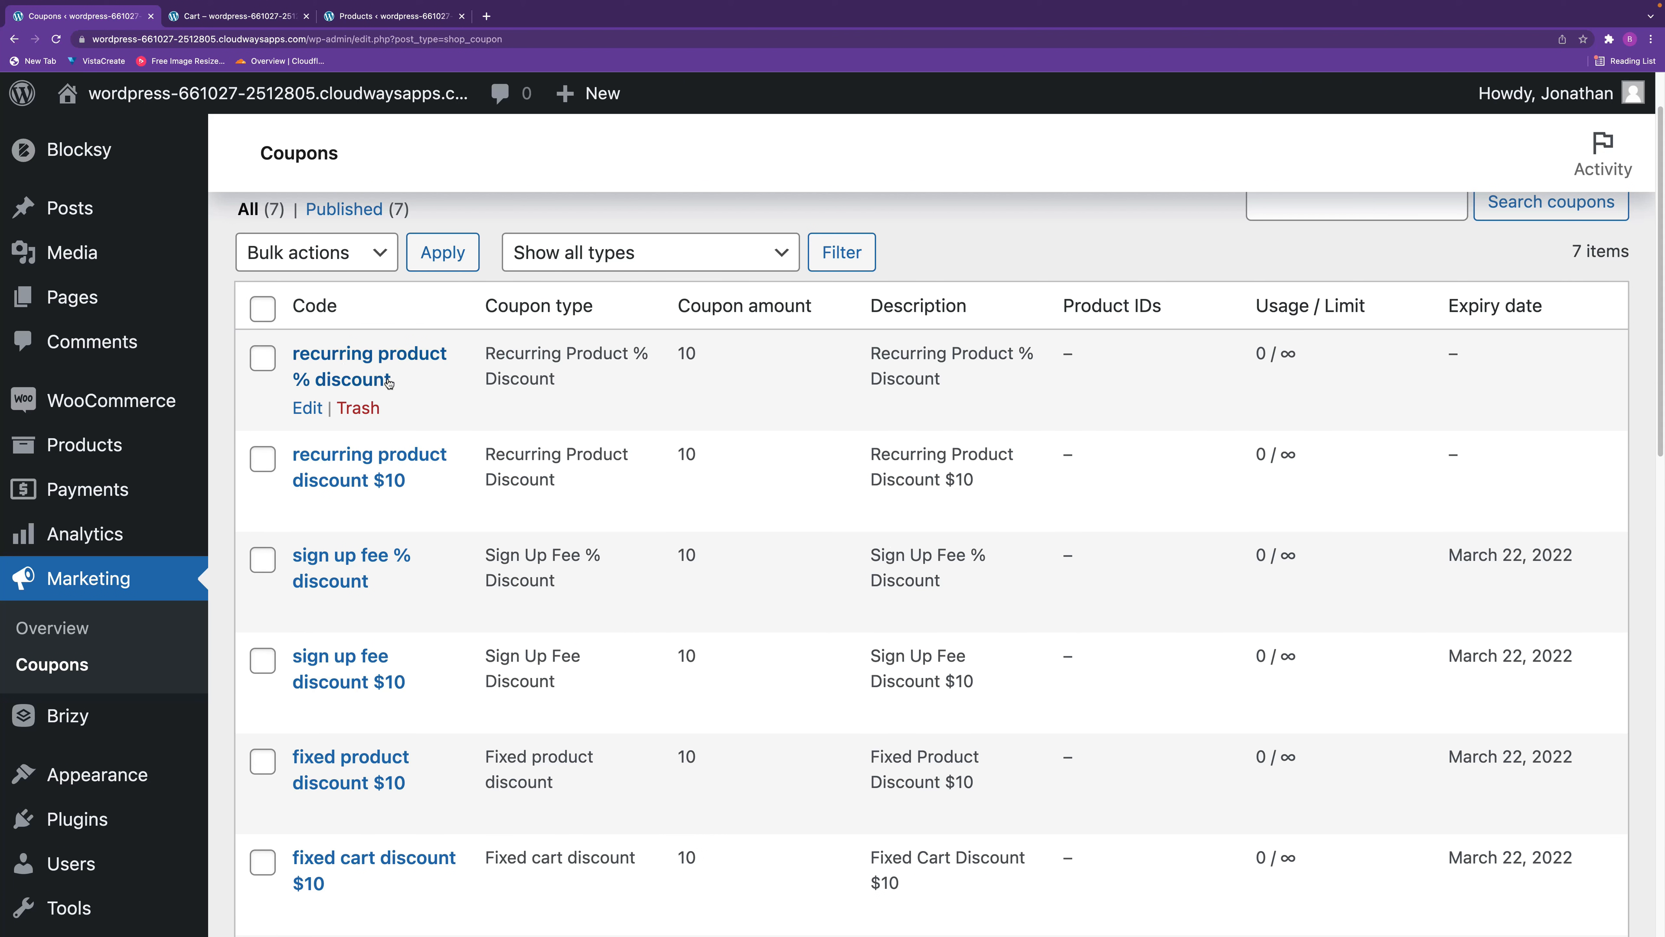
click(308, 408)
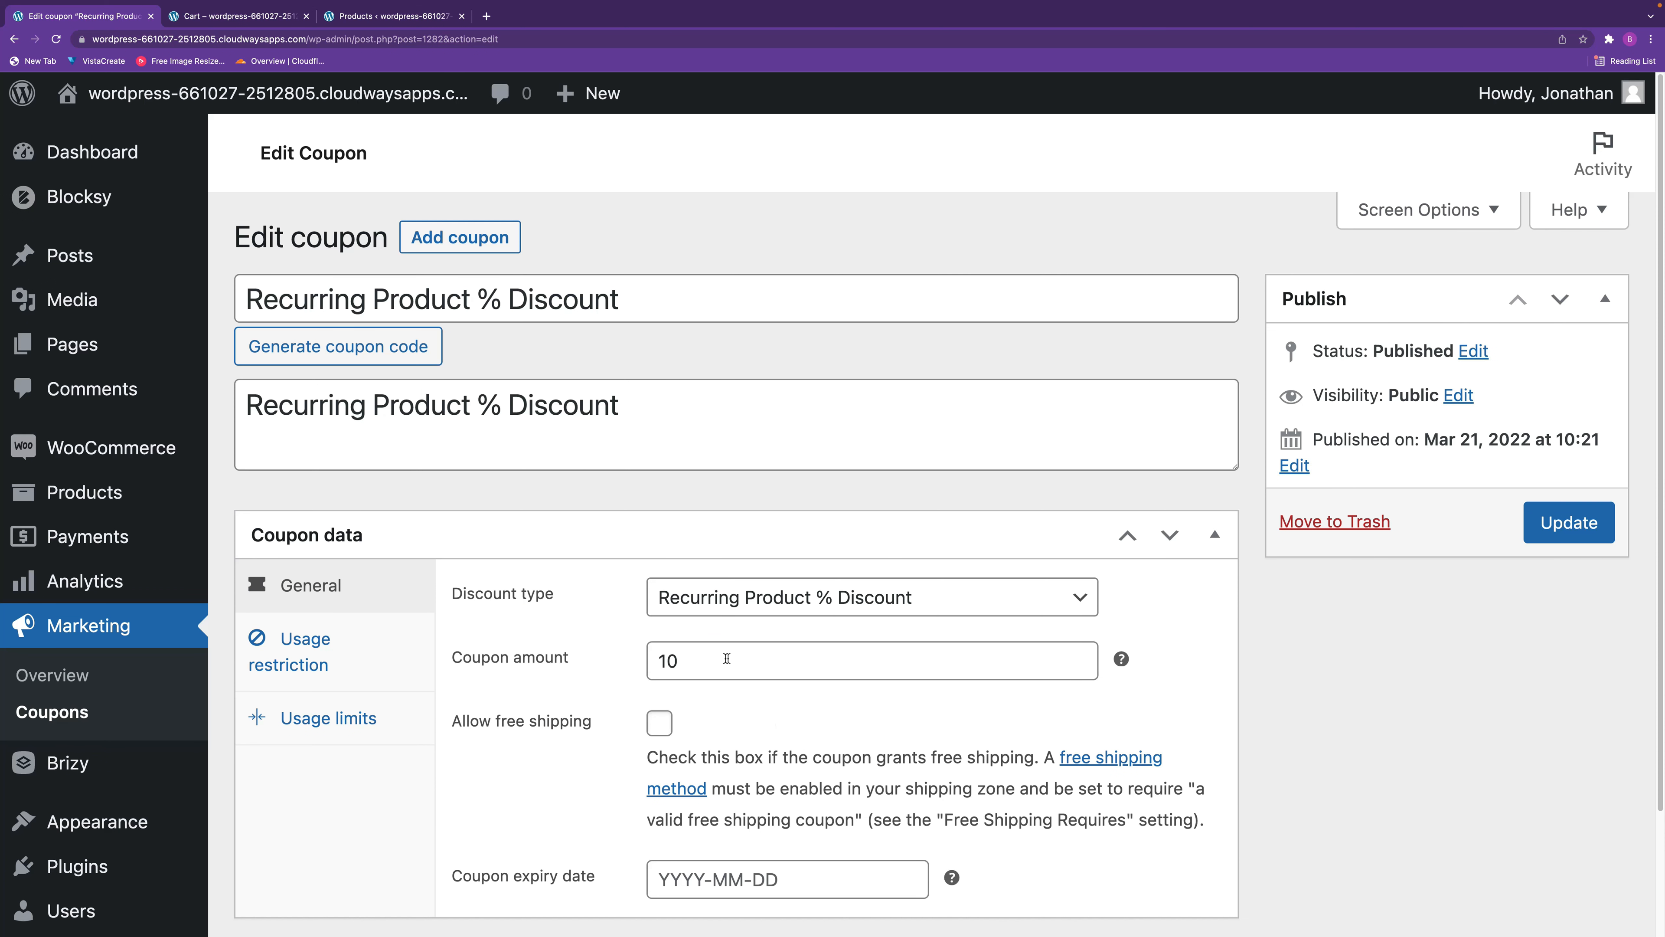
drag(726, 658, 627, 655)
text(15)
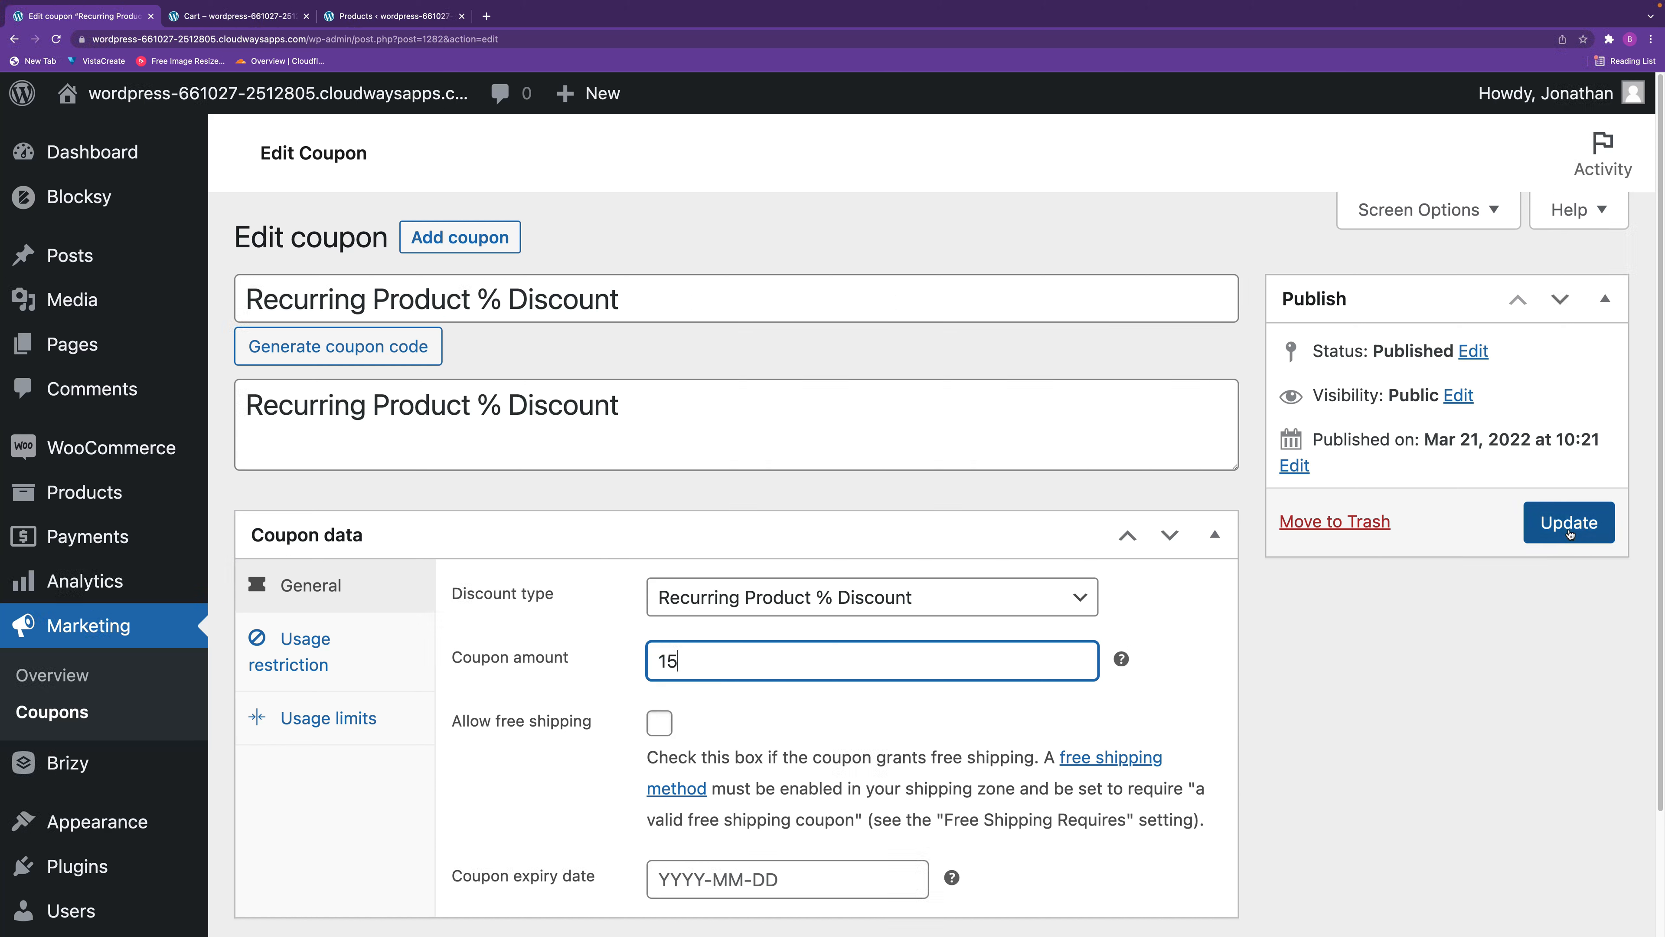
click(1568, 529)
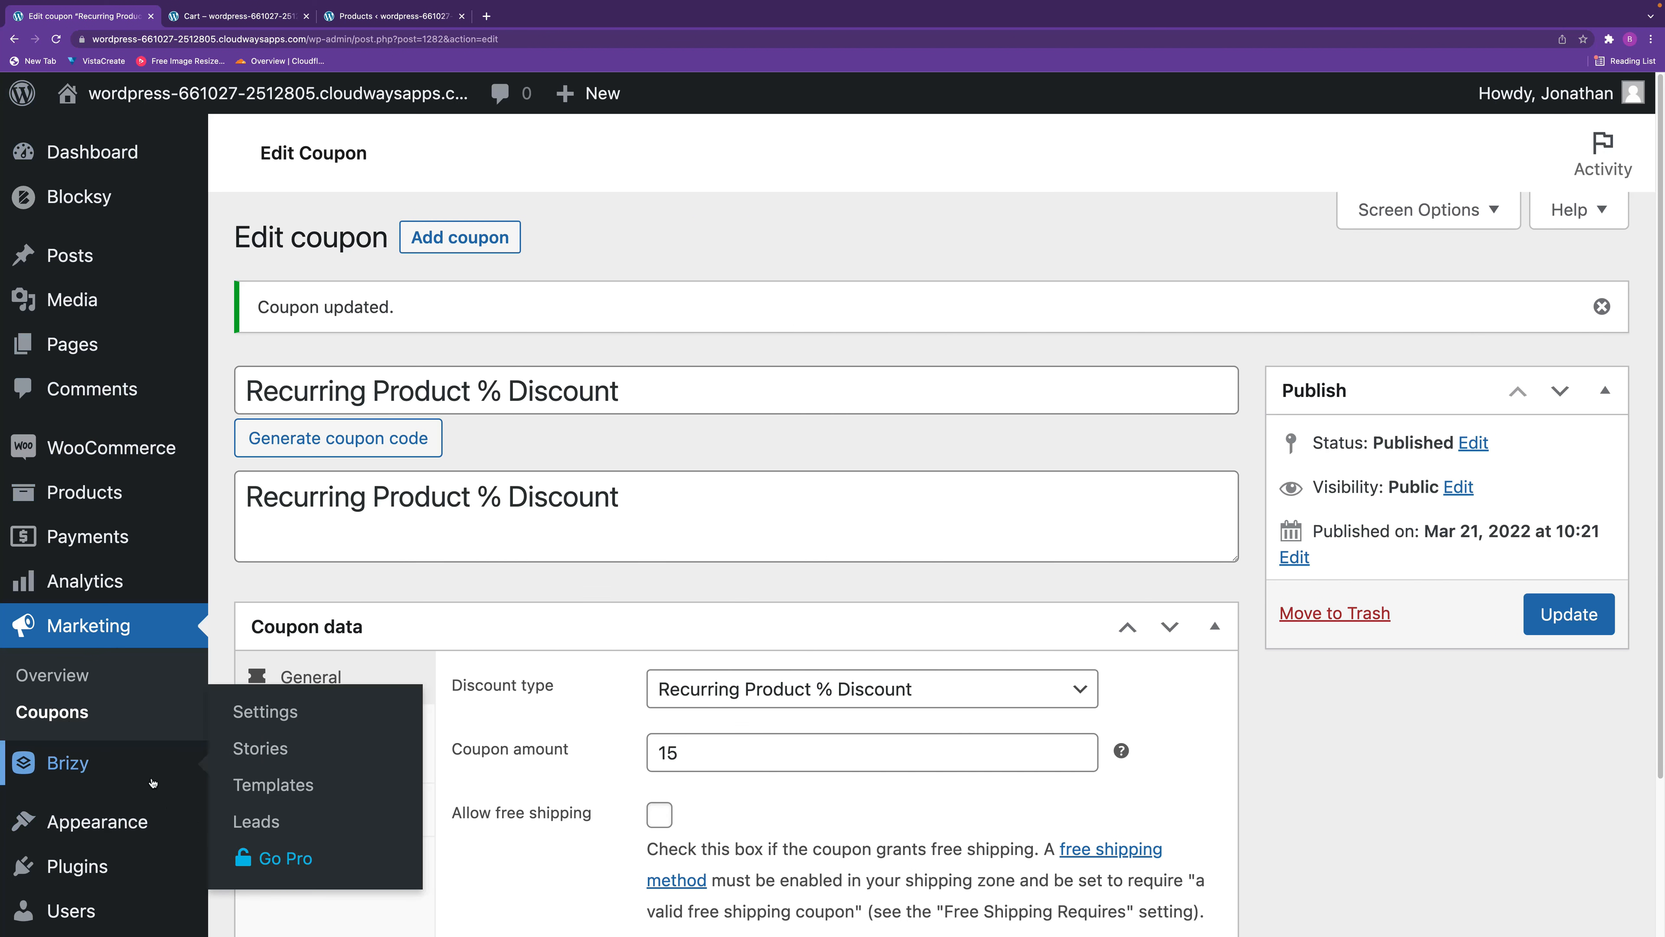
Reopen the recurring product % discount coupon from the coupon list, change its status to Draft and update it.
click(69, 713)
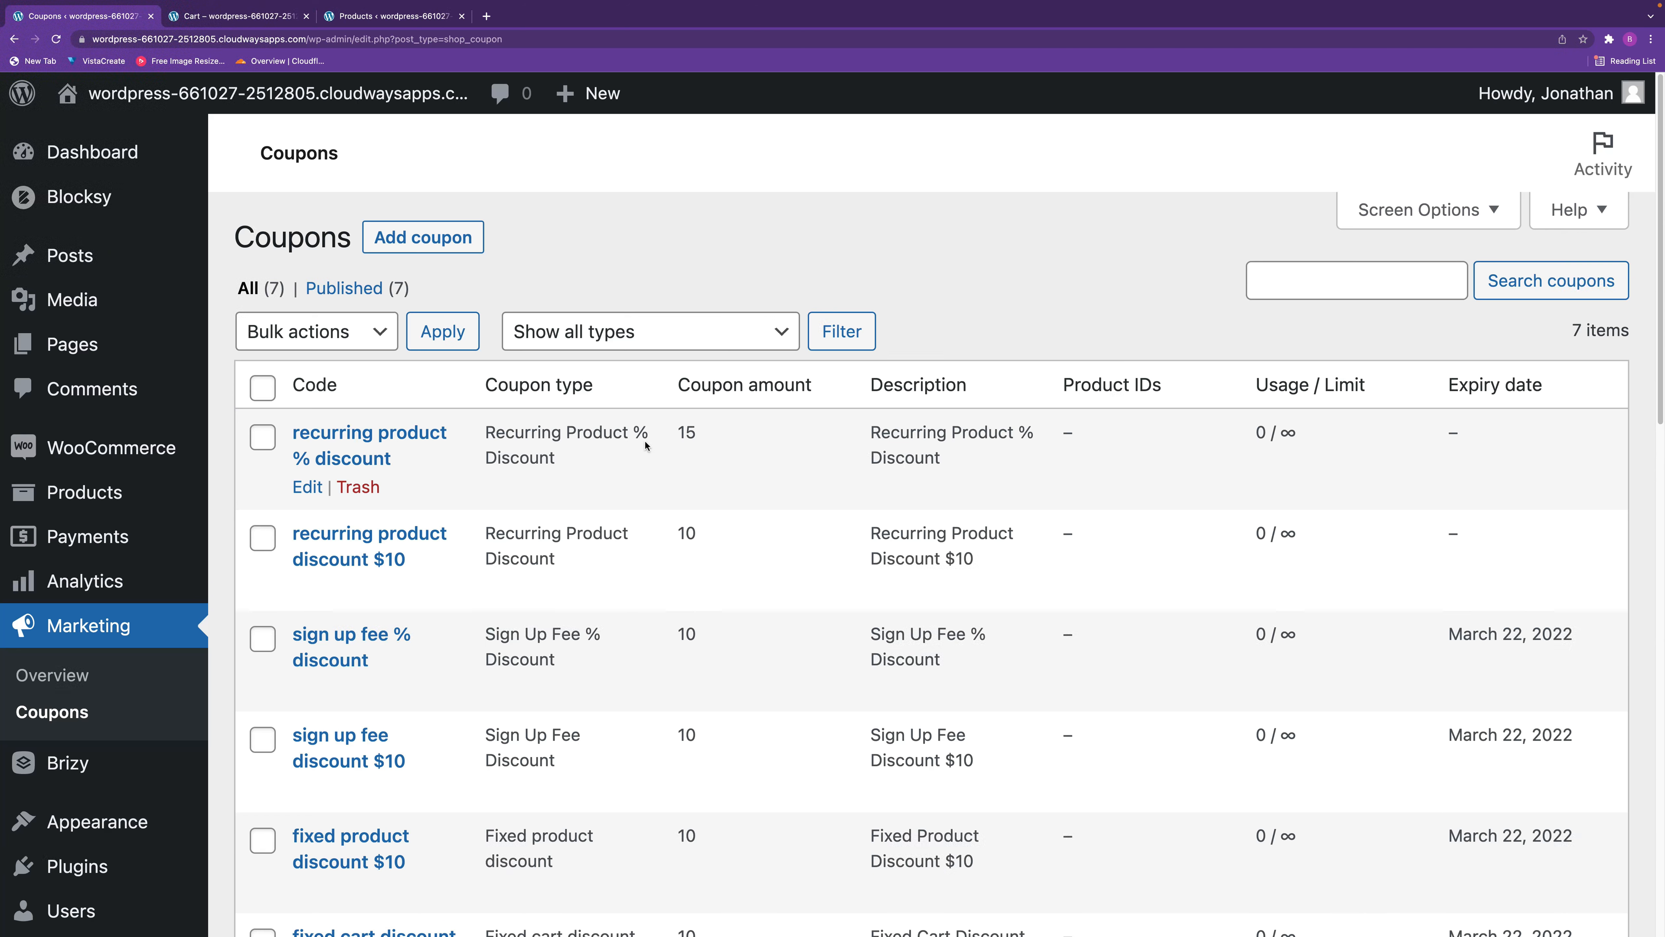
click(317, 488)
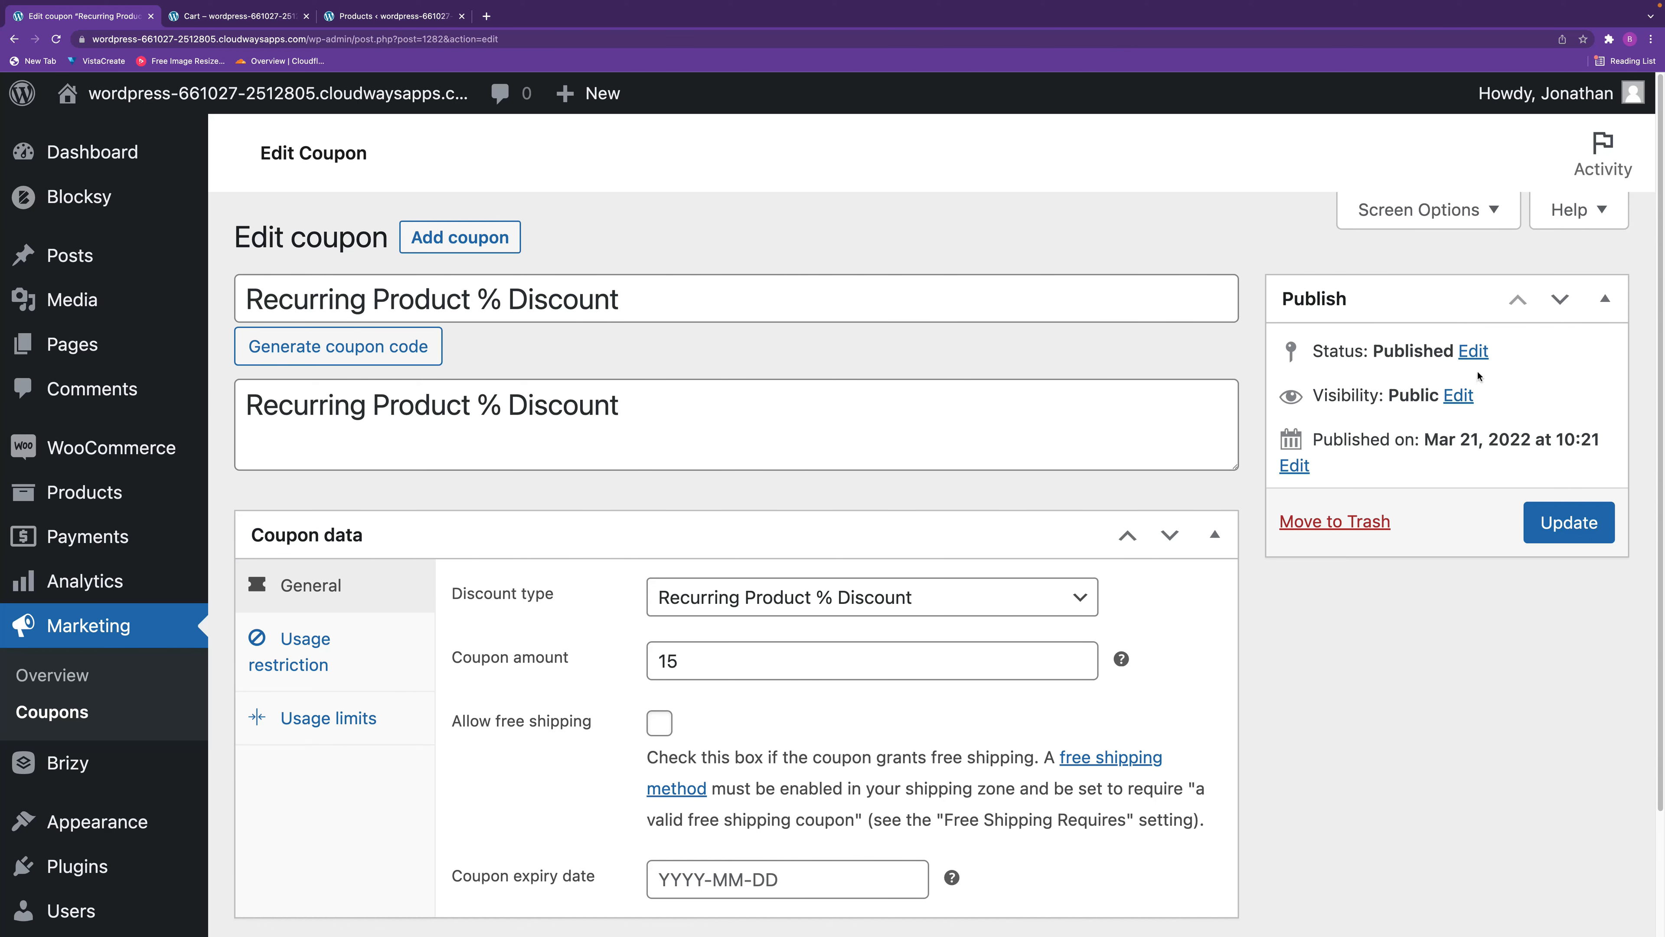
click(1473, 351)
click(1395, 396)
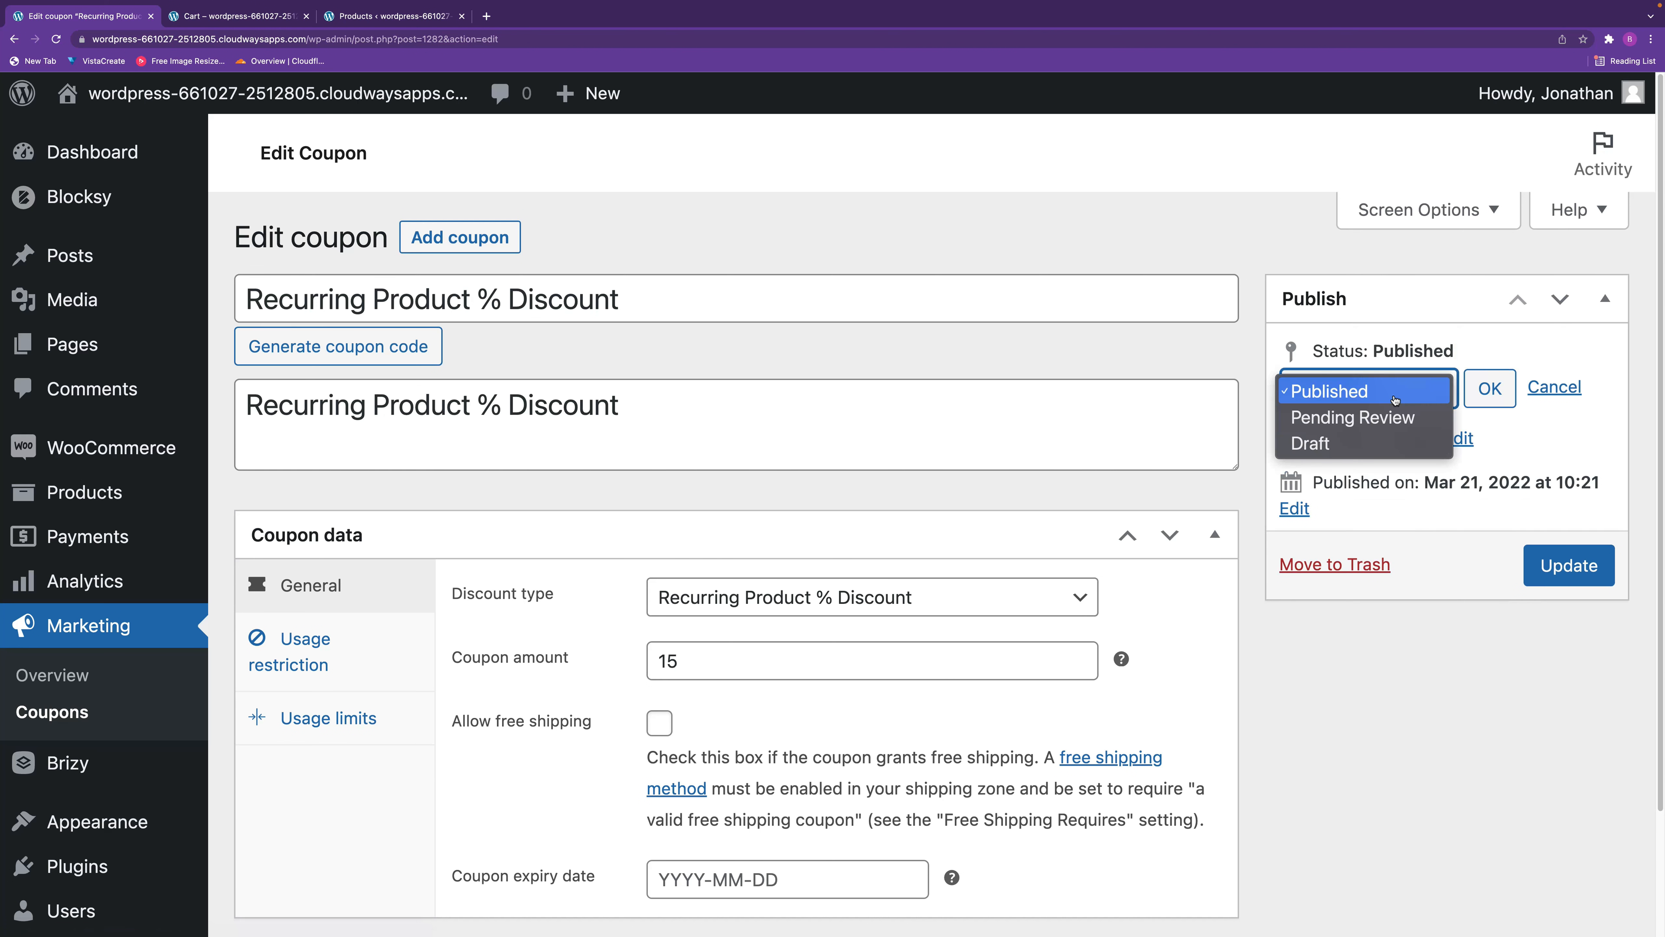
click(1371, 443)
click(1492, 391)
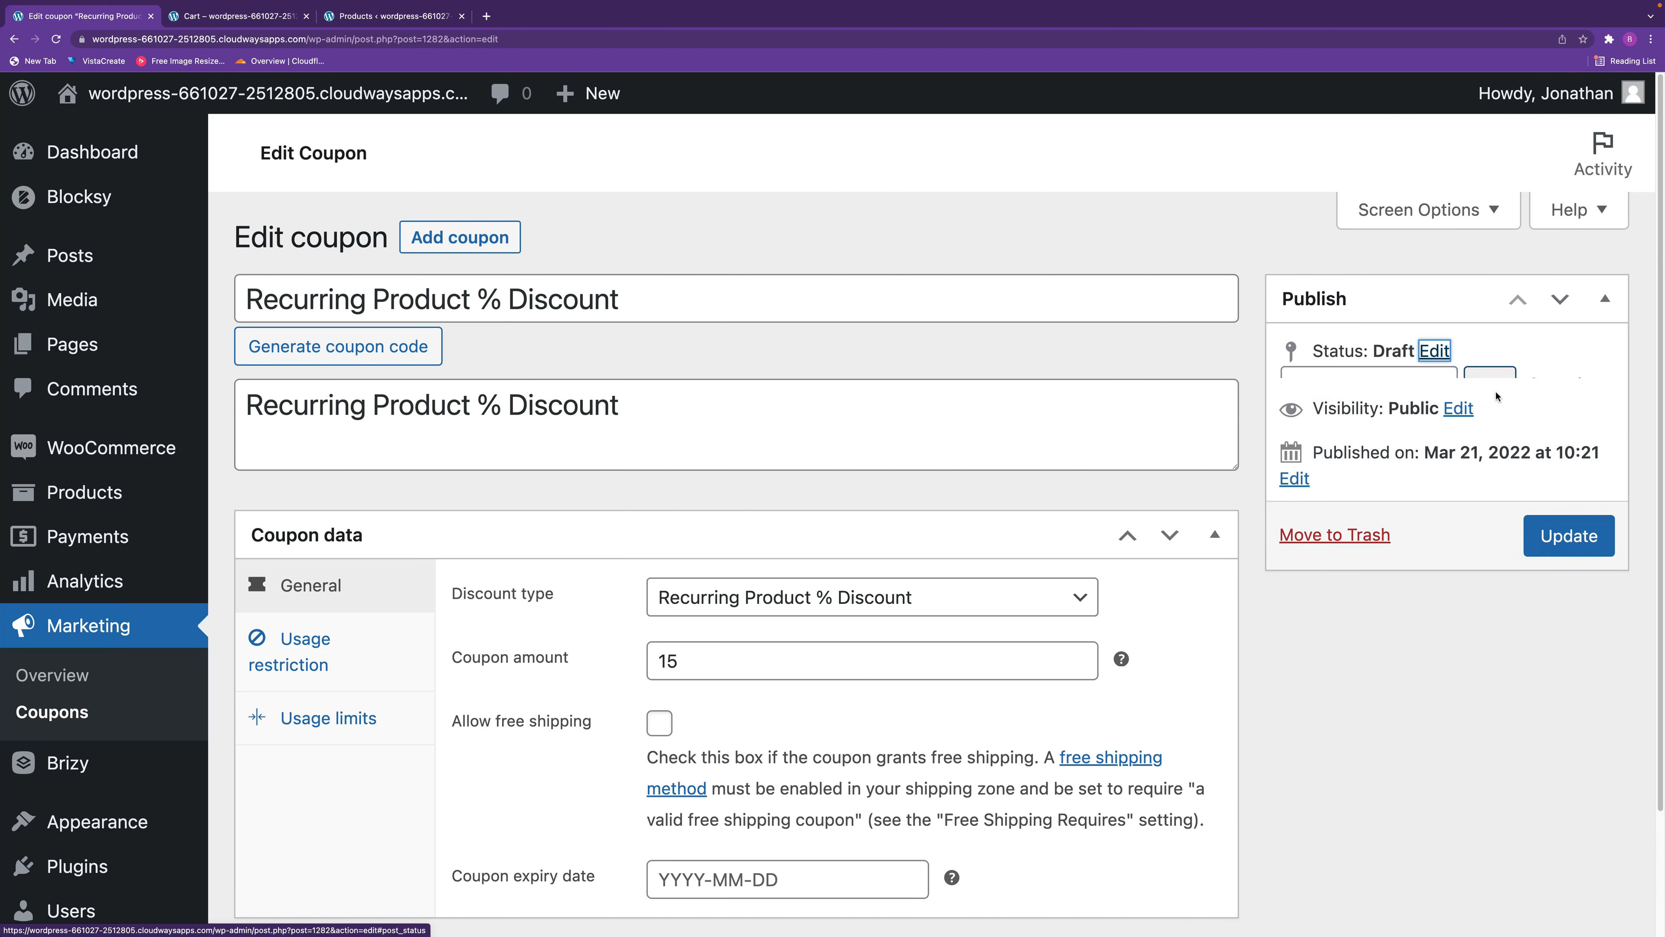
click(1556, 525)
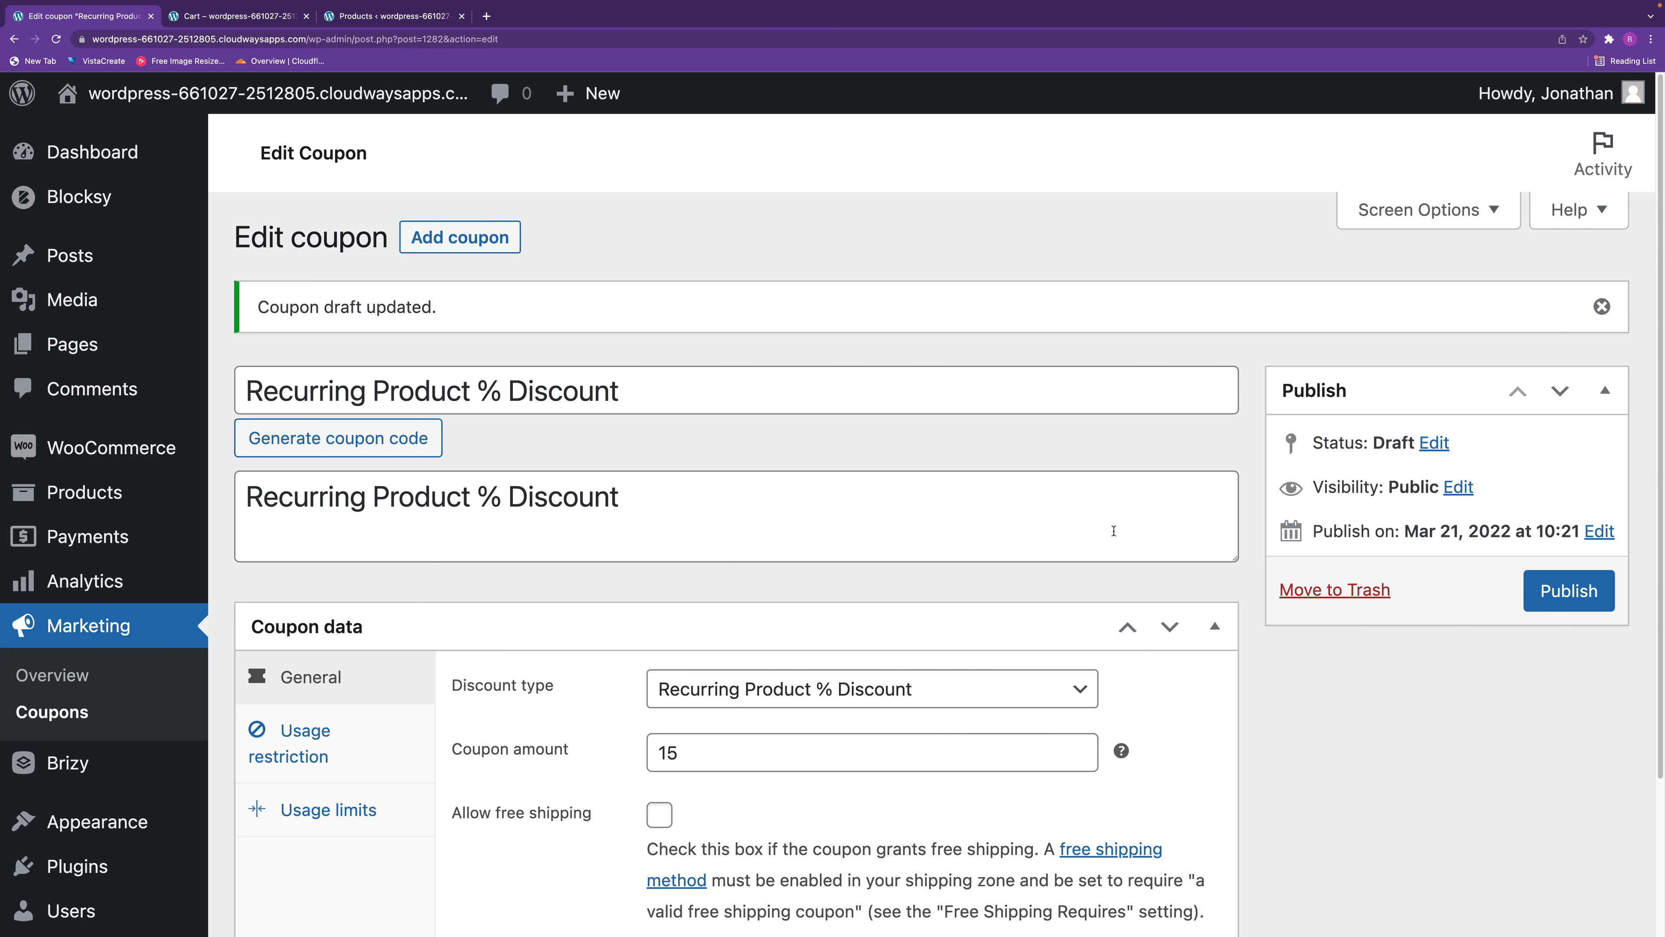
Move the recurring product % discount coupon to the trash and view the trashed coupons with their restore and permanent deletion options.
click(1347, 592)
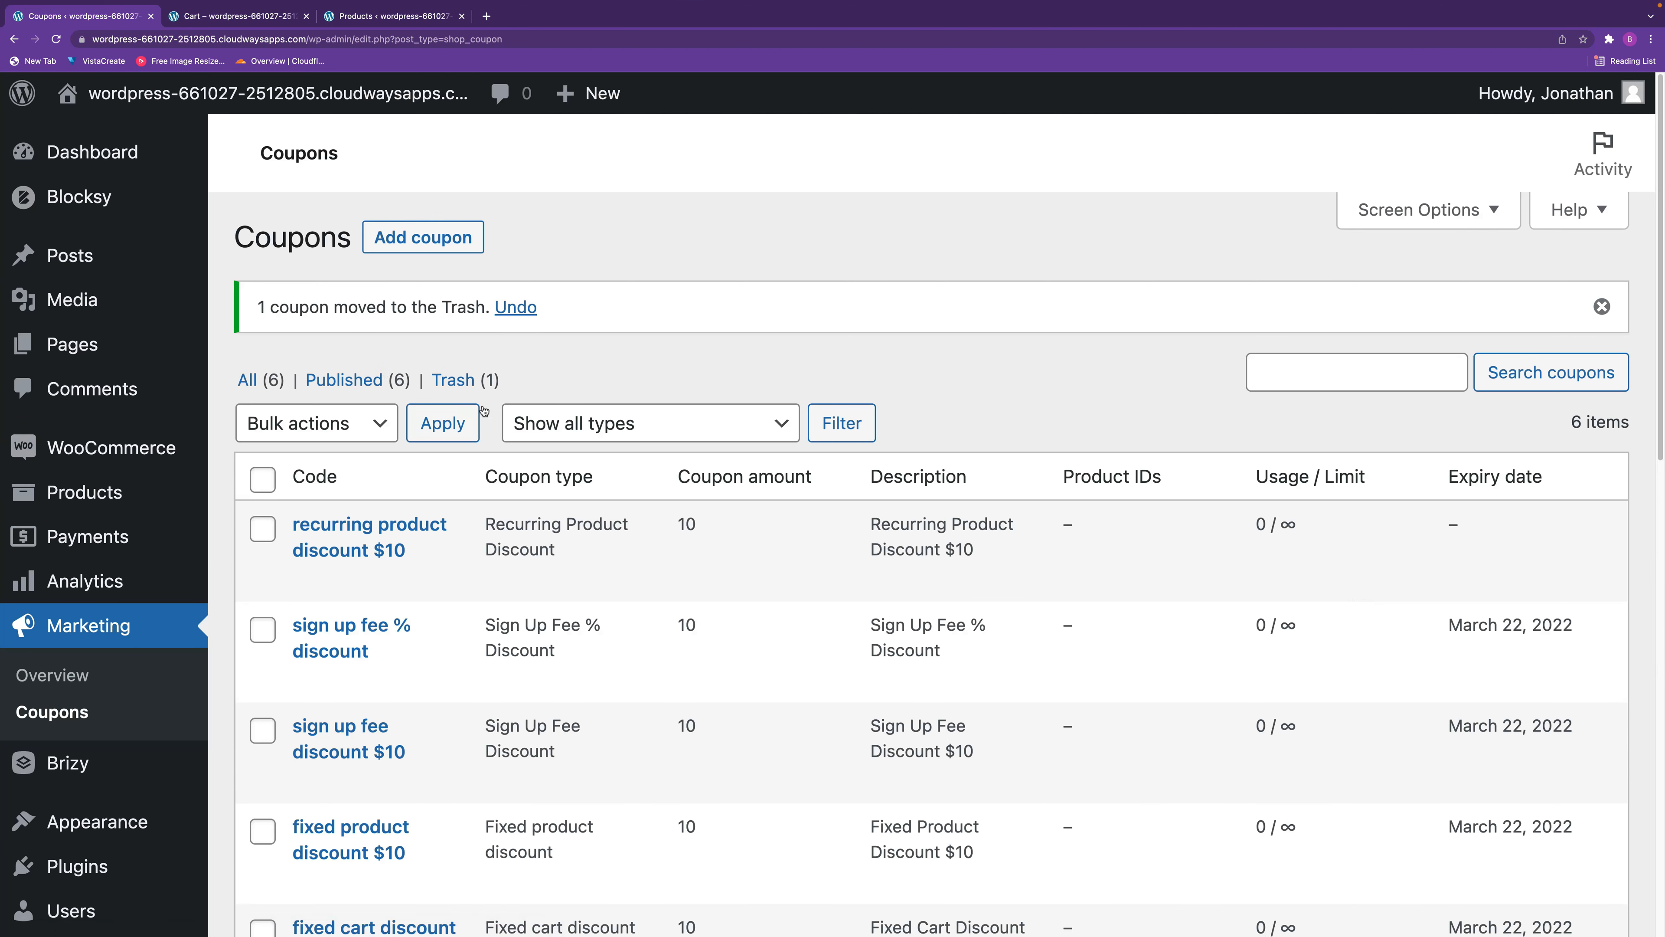
click(463, 381)
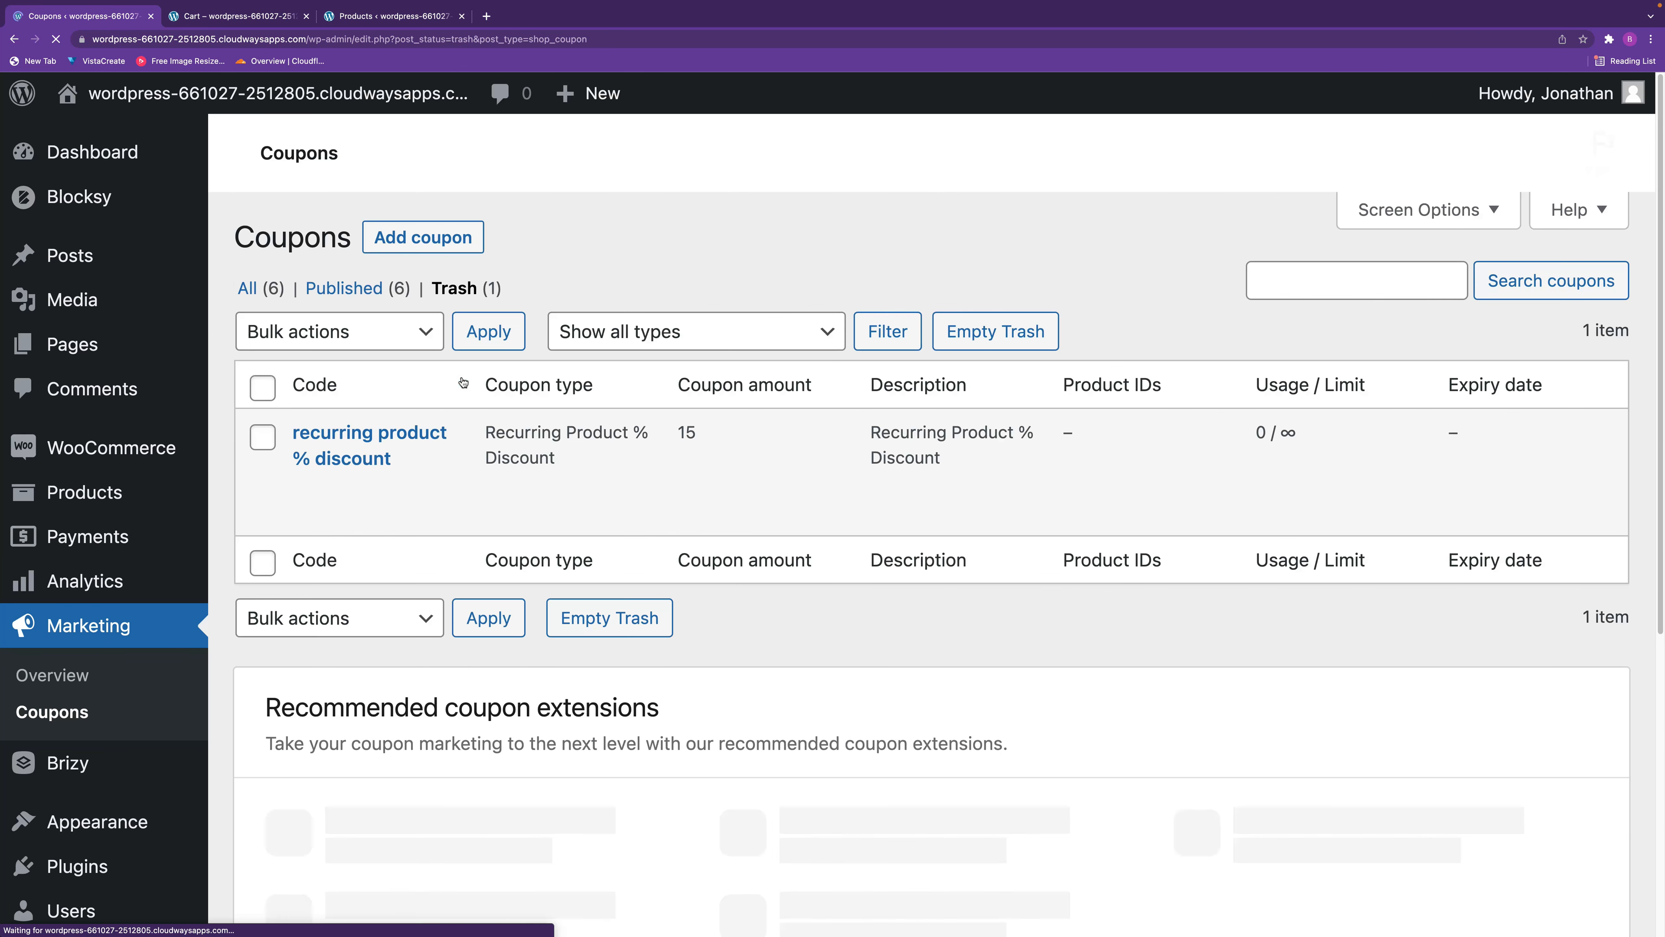
mouse_move(369, 457)
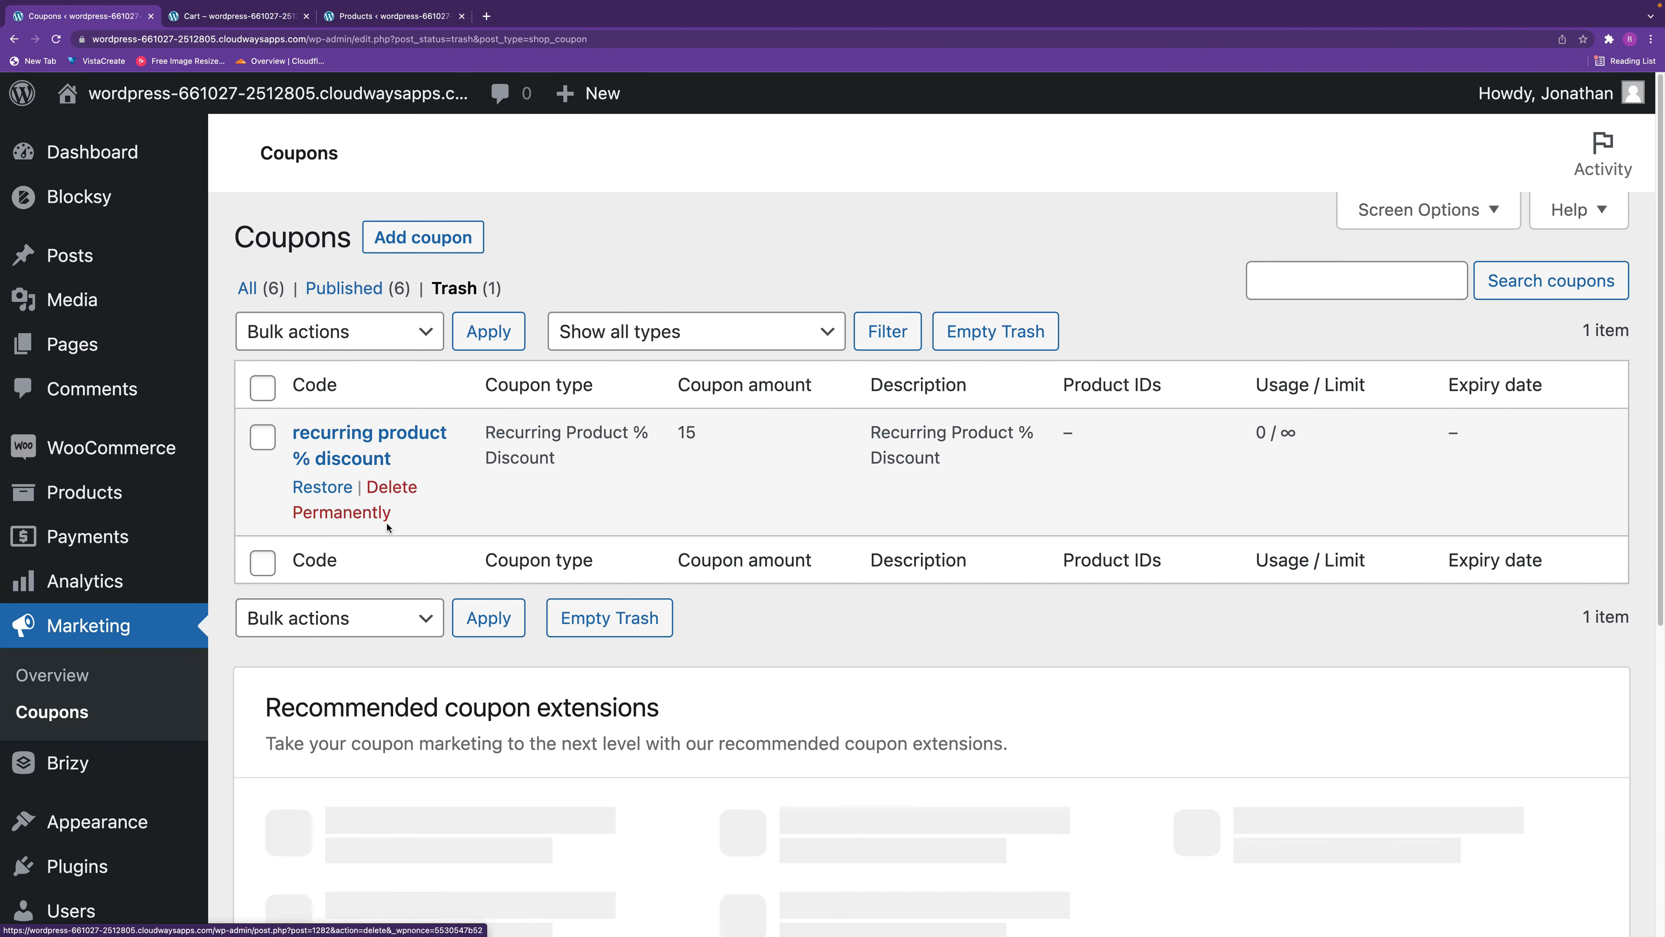
mouse_move(367, 524)
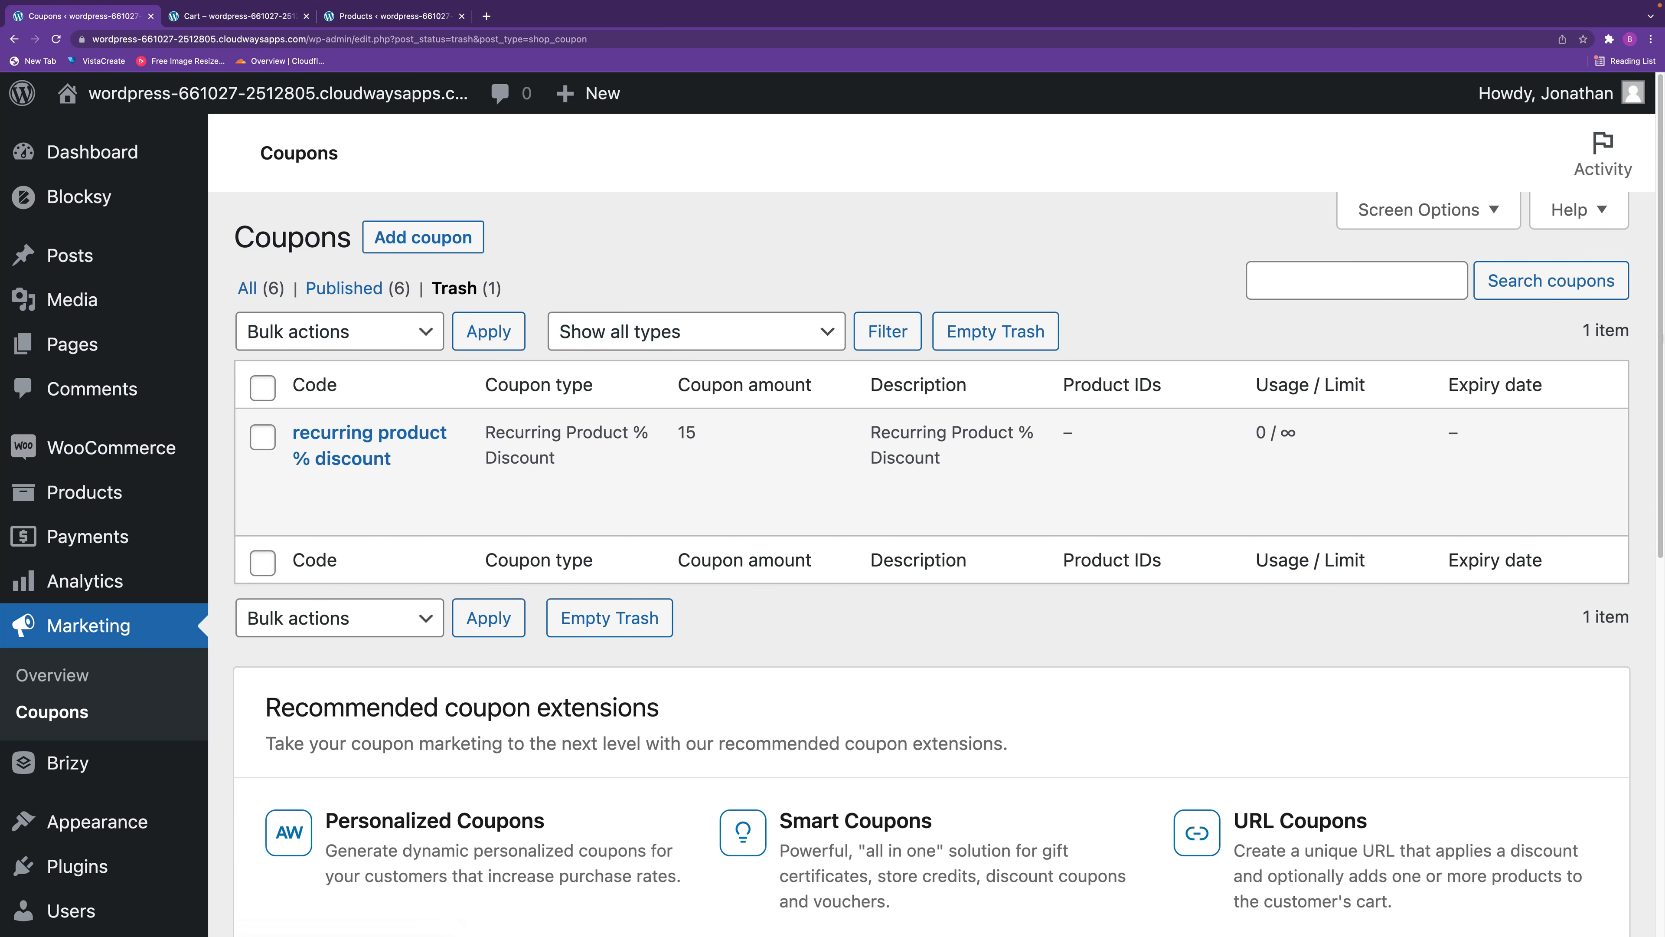
scroll(1643, 398, down, 2)
scroll(1644, 398, down, 4)
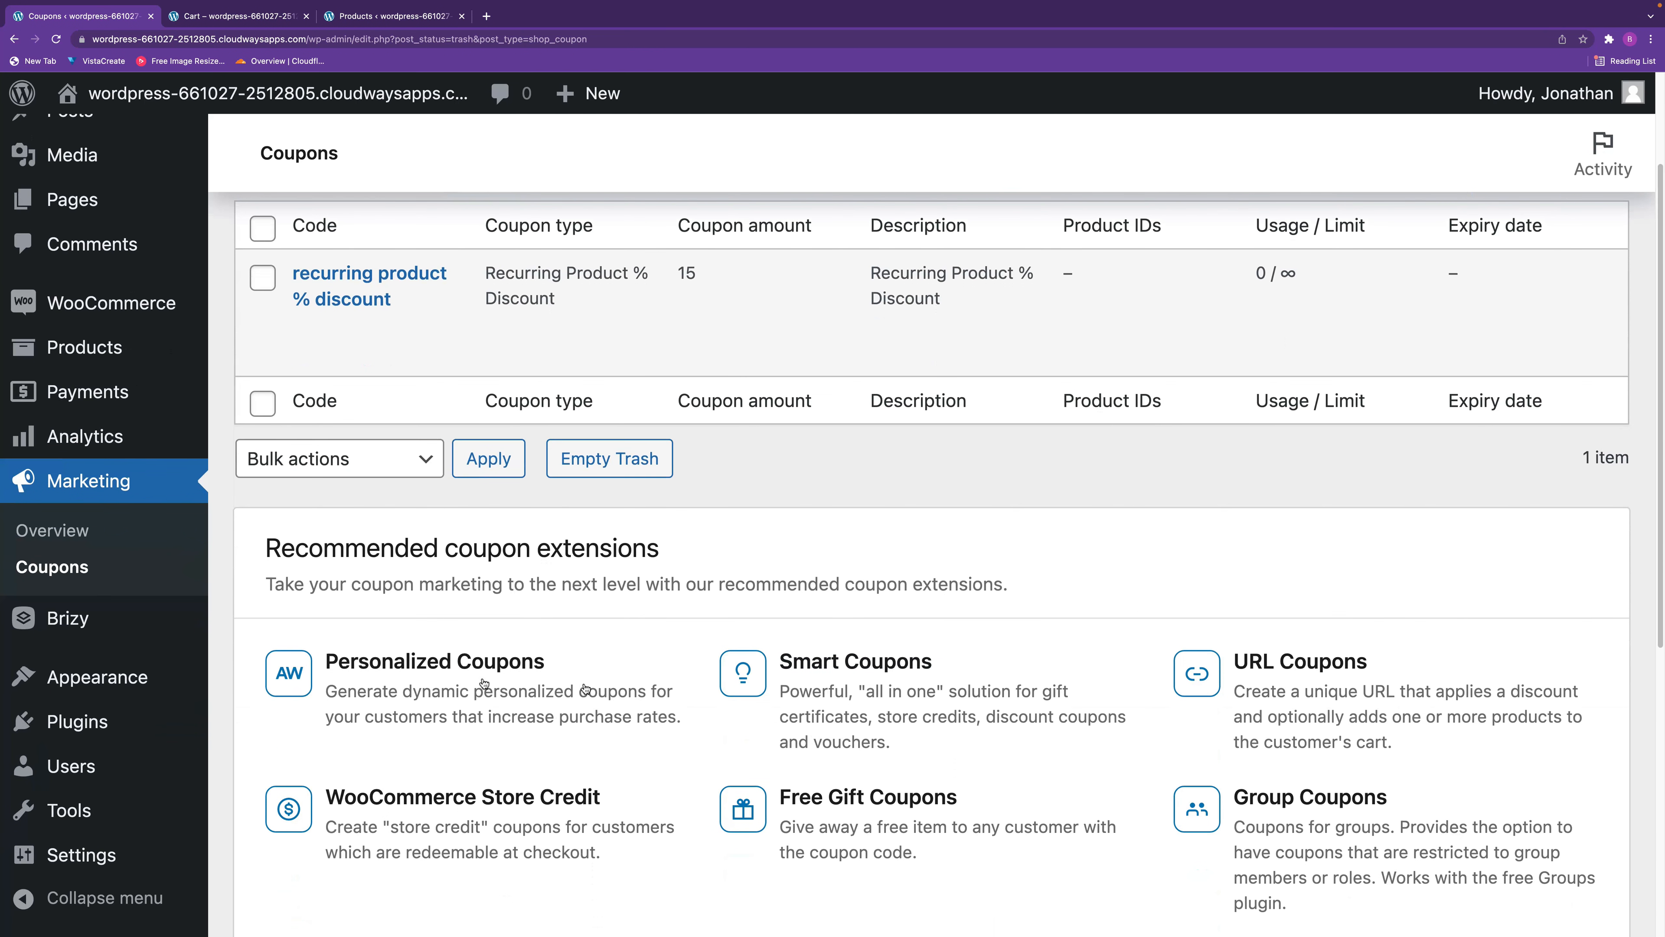